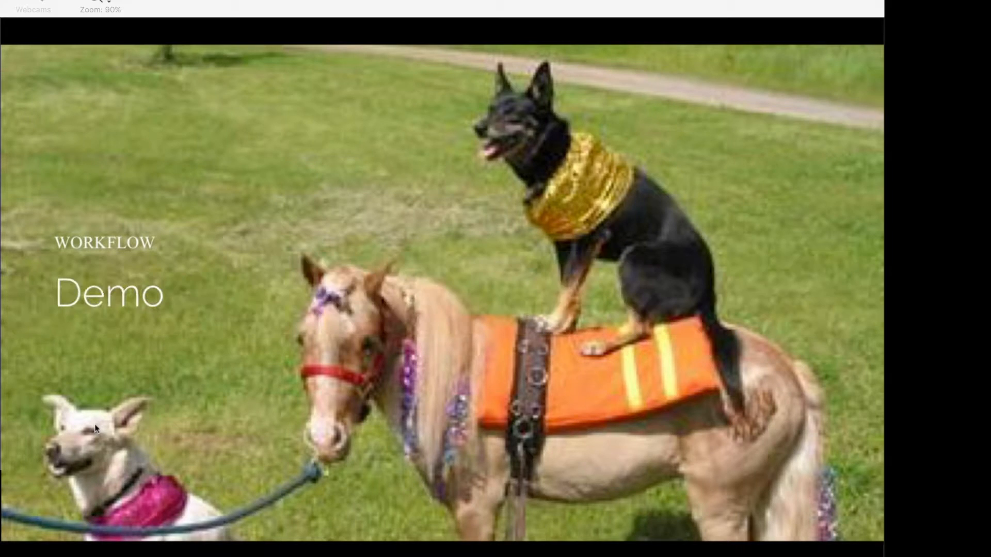
Step: Advance to the product-oriented workflows slide, switch to Chrome and sign in to Marketing Content Hub with the prefilled credentials
key(Right)
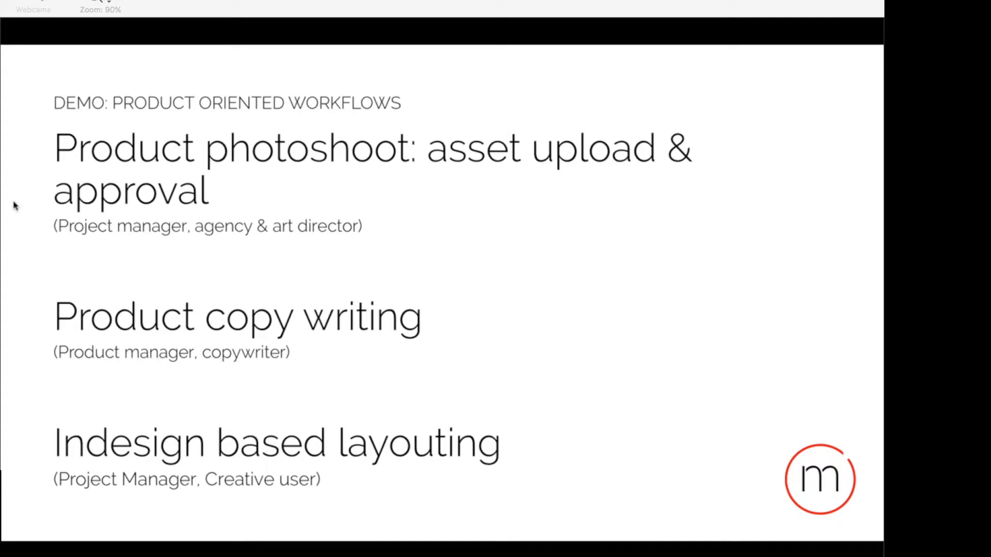
key(super+Tab)
key(super+Tab)
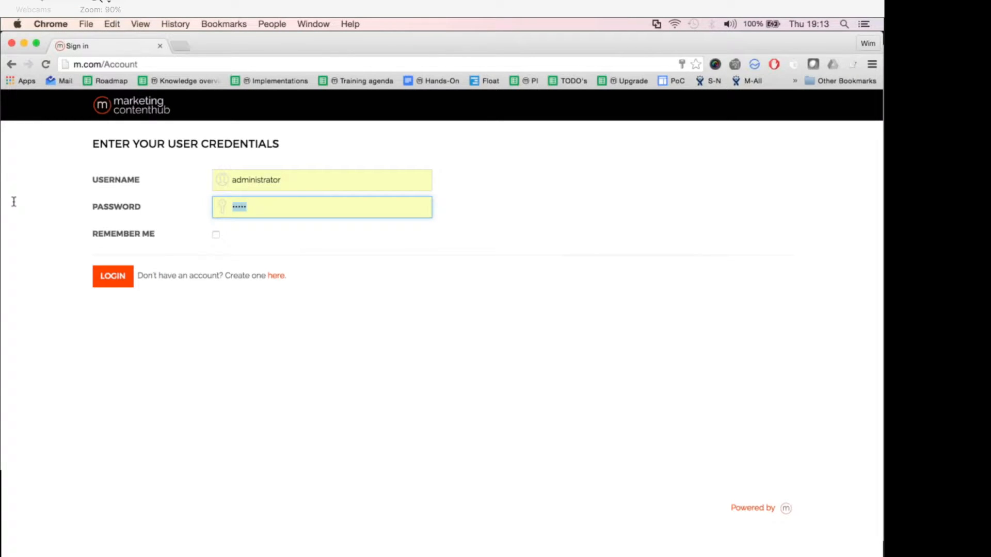
click(273, 208)
click(117, 282)
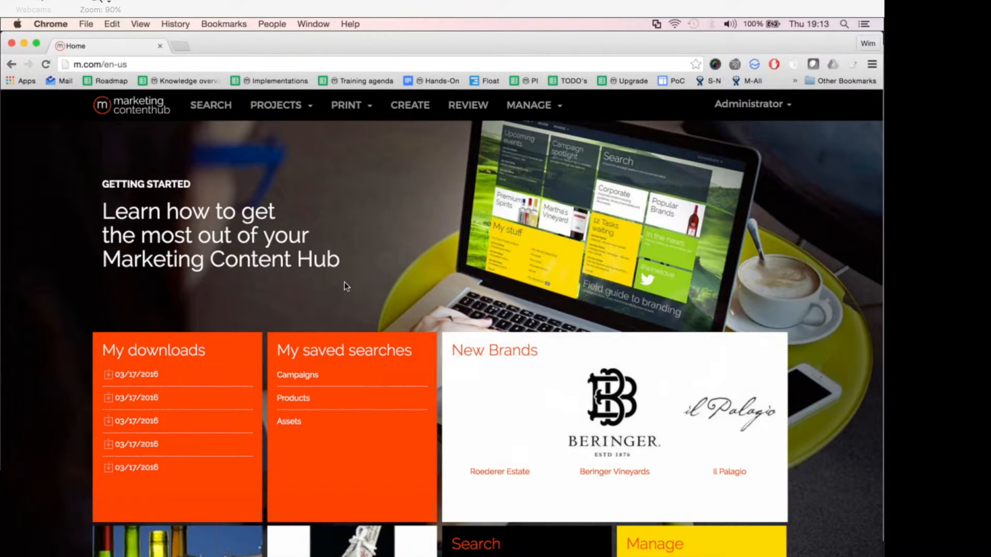
Step: Look over the portal's start page and open the Projects home page
scroll(344, 283, down, 3)
scroll(344, 282, up, 3)
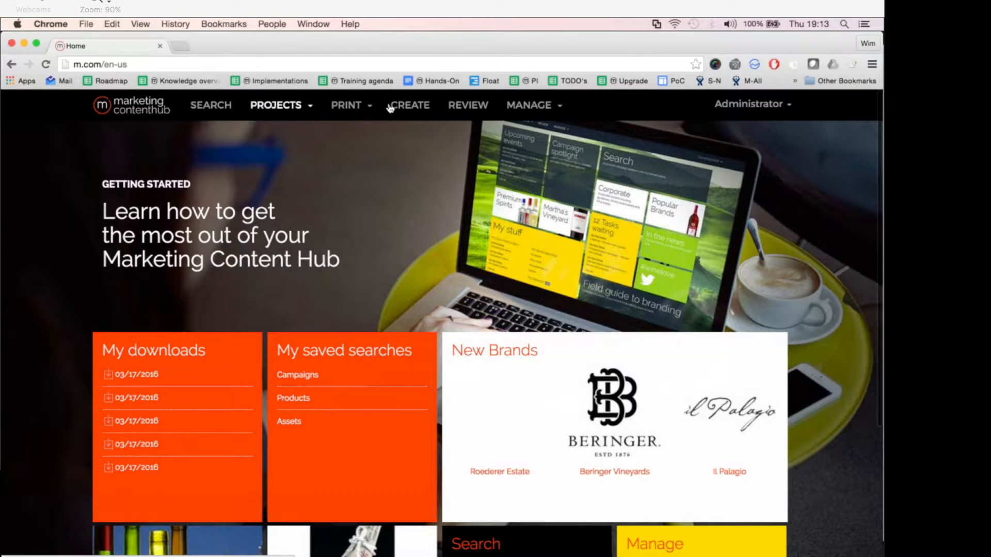
click(269, 108)
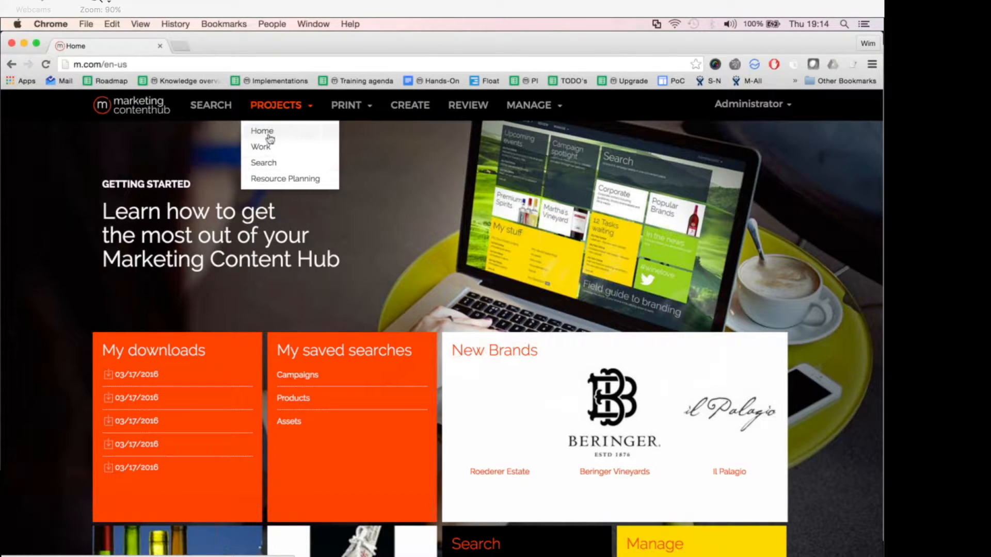
click(271, 103)
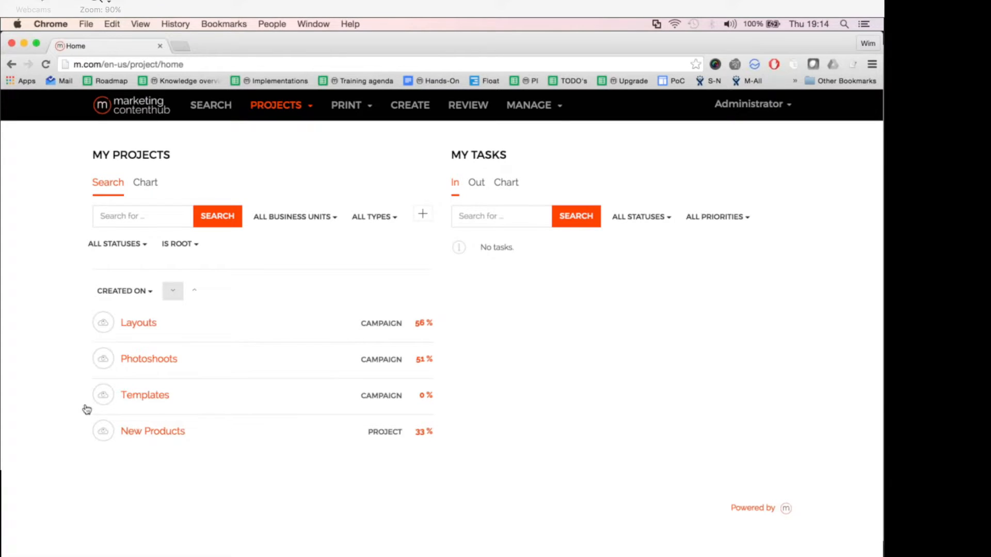
Step: Switch to the presentation, show the two building-blocks slides, and return to Chrome
key(super+Tab)
key(Right)
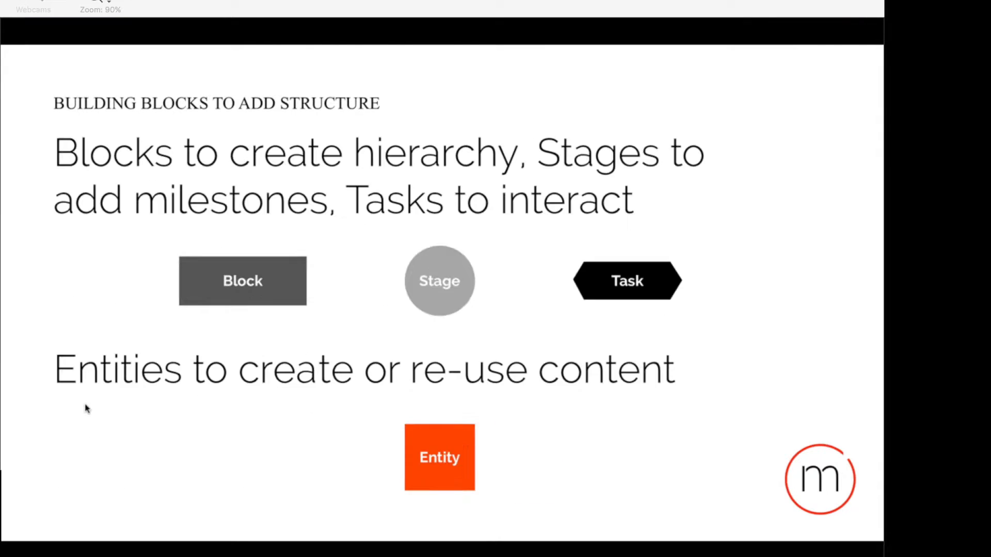
key(Right)
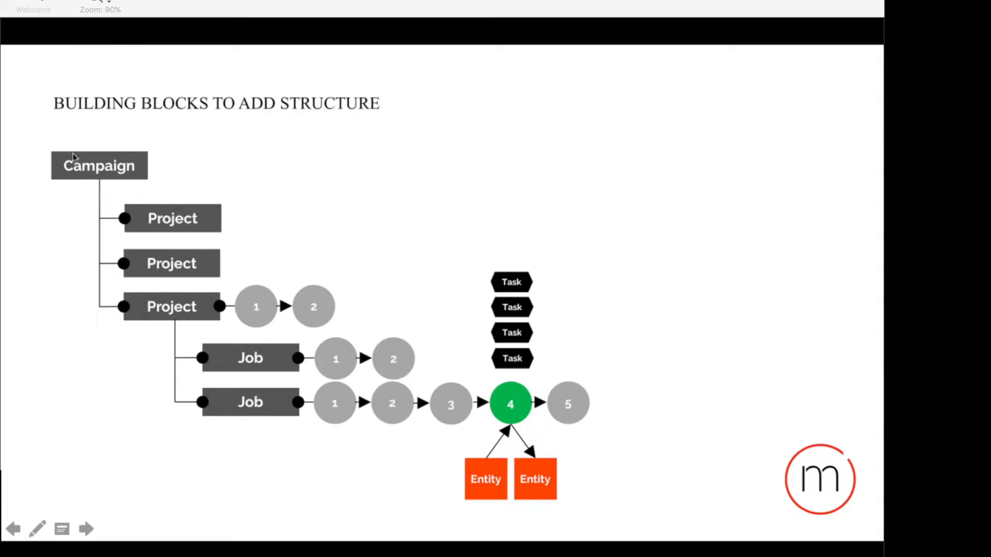
key(super+Tab)
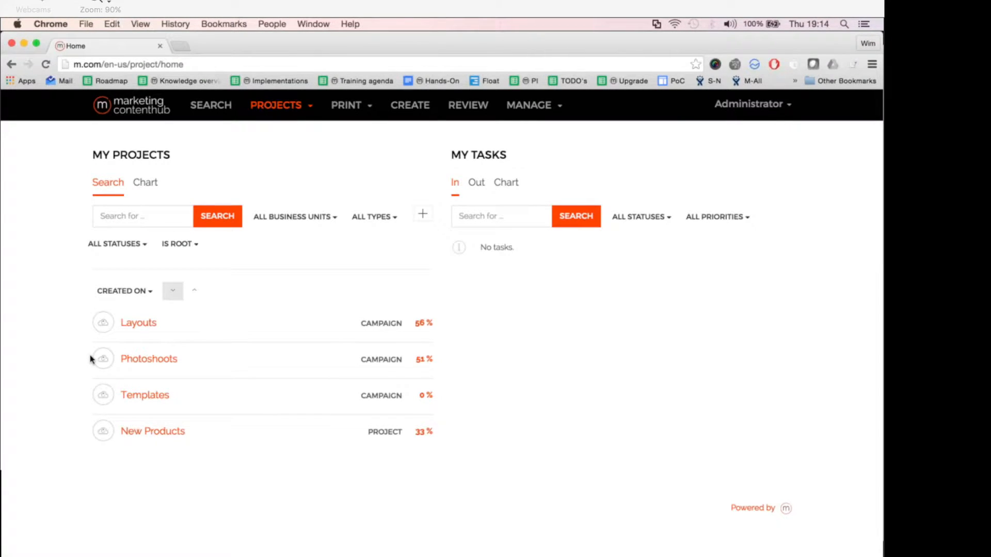
Step: View the projects inside the Layouts campaign and return to the projects home page
click(135, 324)
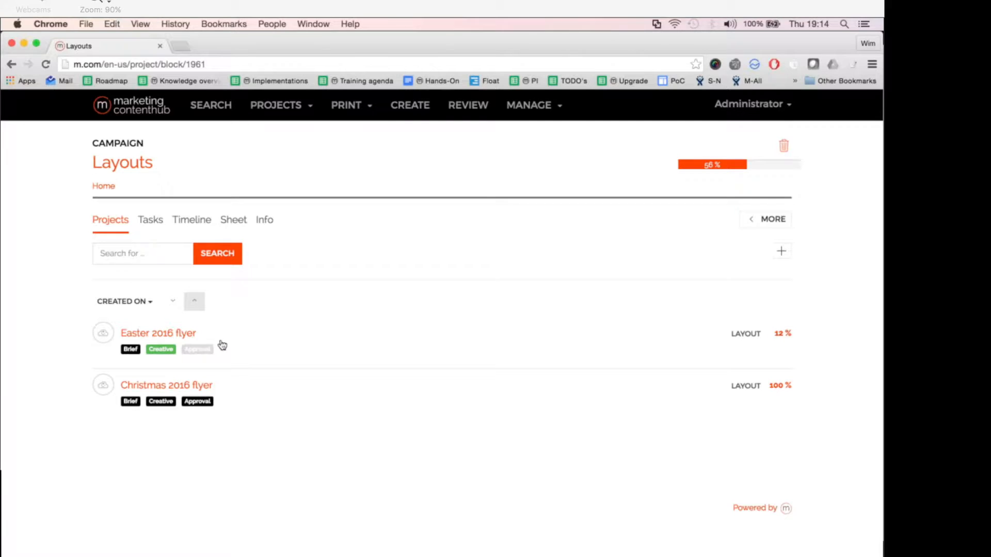
click(109, 188)
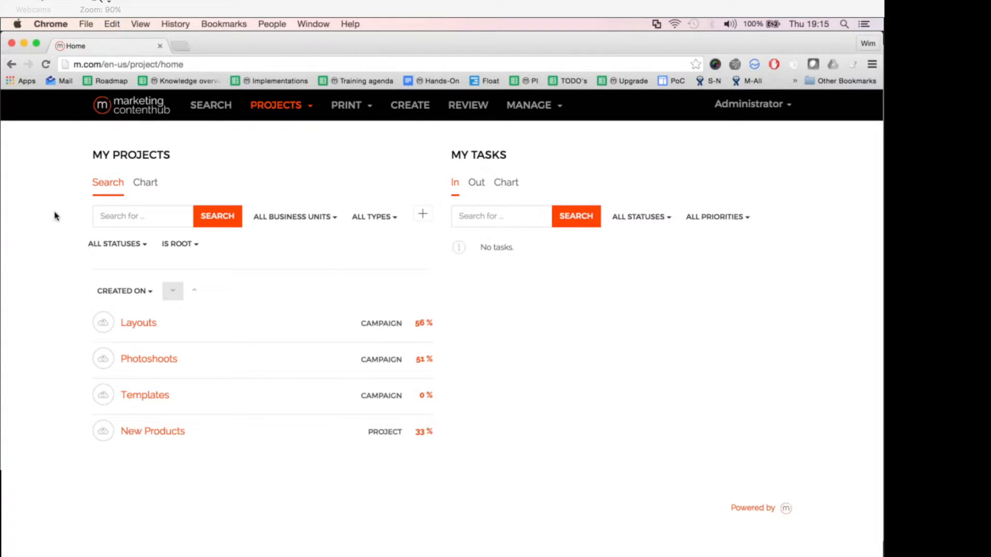
Step: Examine the Not Started, Active and Overdue charts of My Projects and return to the project list
click(149, 192)
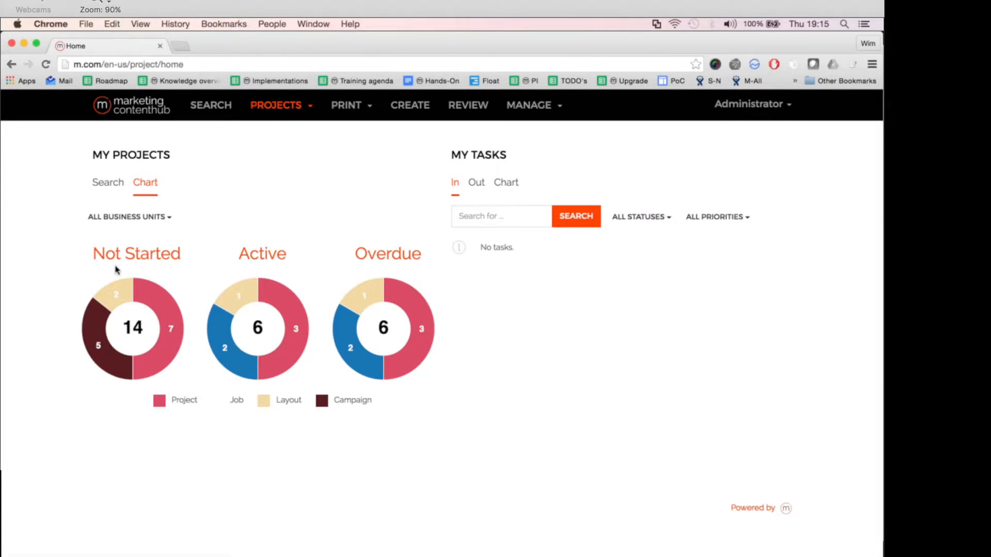
drag(92, 253, 183, 249)
double_click(250, 255)
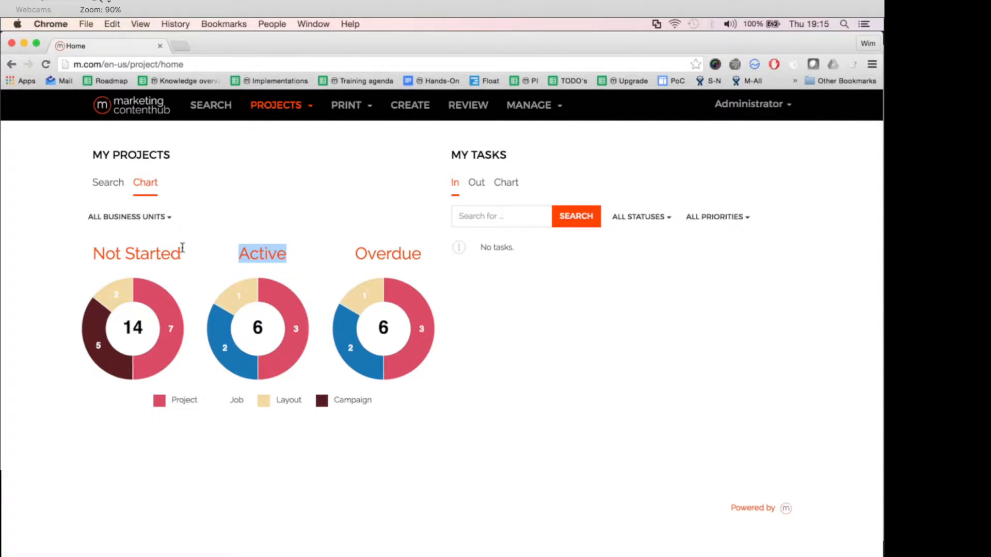
double_click(356, 252)
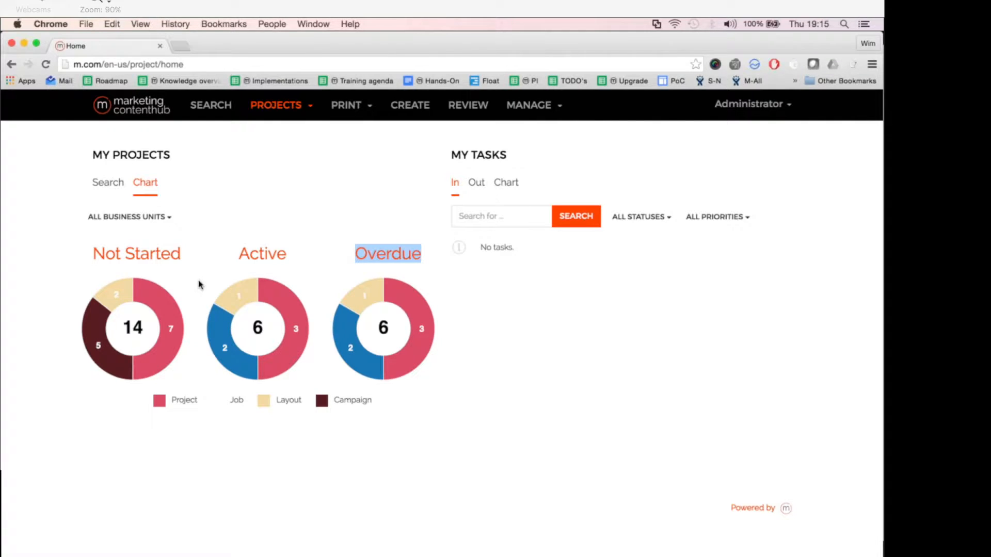
click(107, 184)
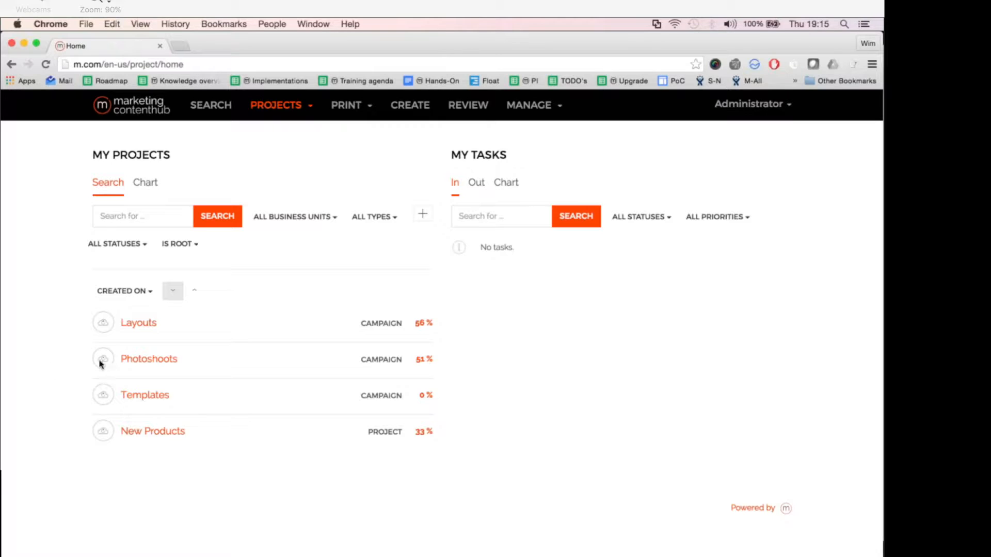
Step: Open the Photoshoots campaign and examine the stages and progress of its projects
click(153, 359)
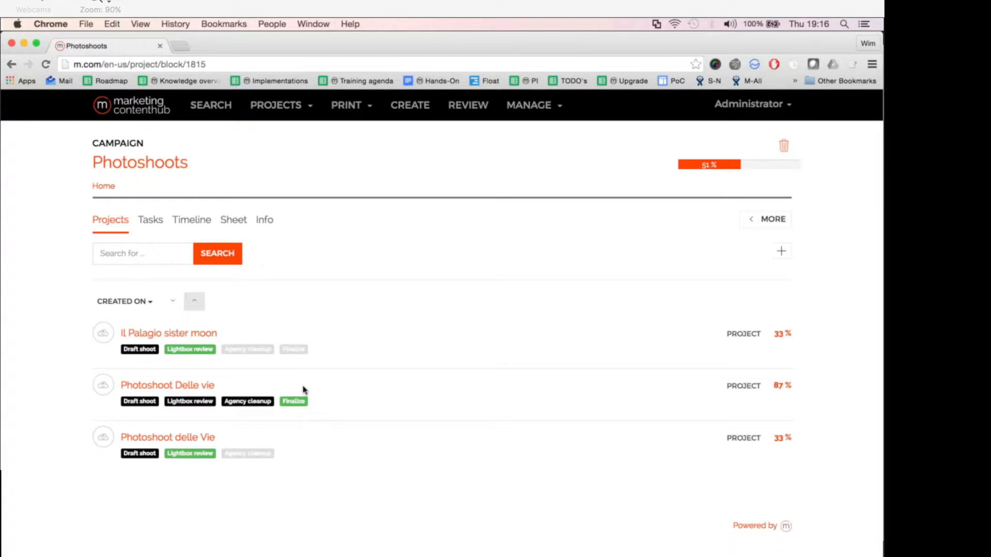
click(153, 335)
drag(792, 335, 791, 379)
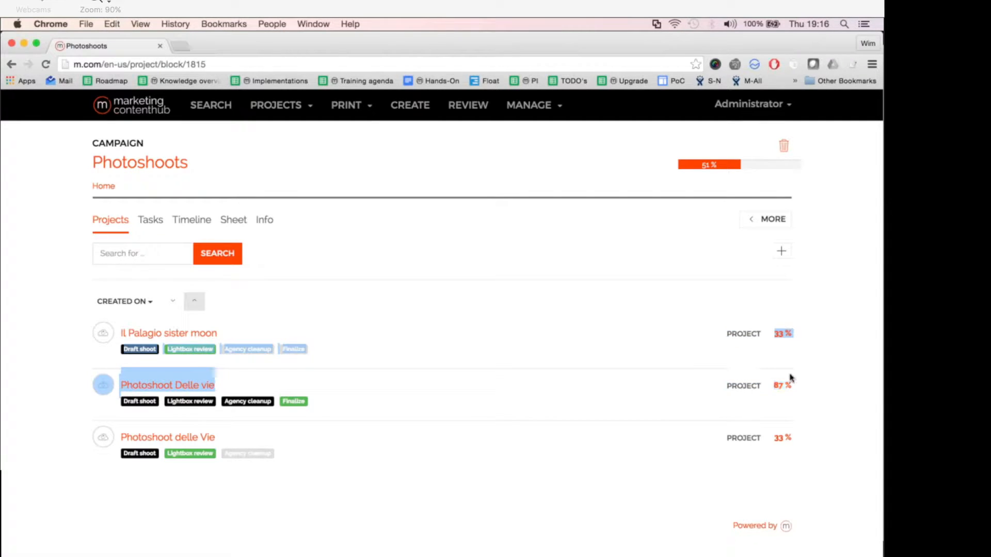
click(792, 344)
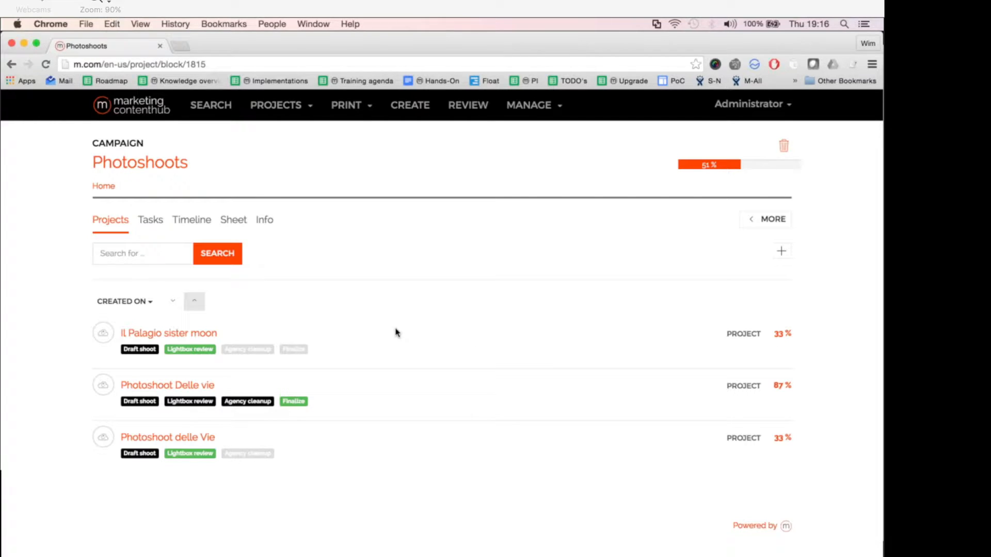
Step: Examine the stage schedules on the Photoshoots campaign's timeline and return to its list of projects
click(189, 223)
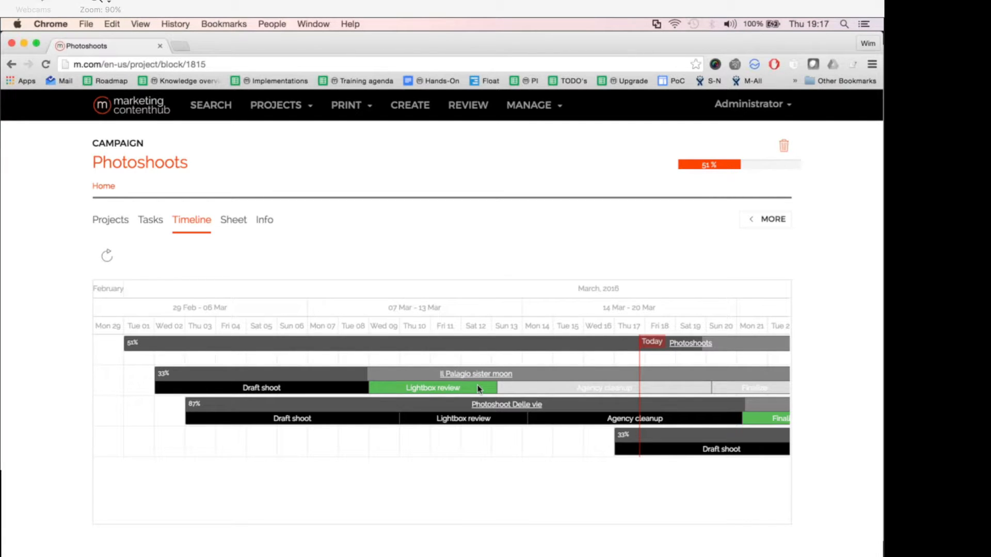
scroll(426, 408, right, 10)
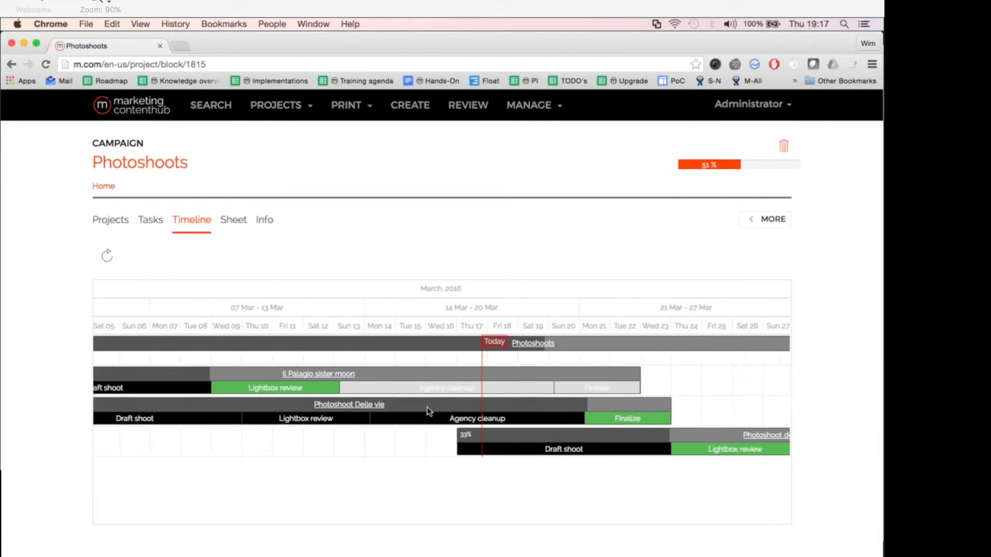
scroll(426, 408, right, 5)
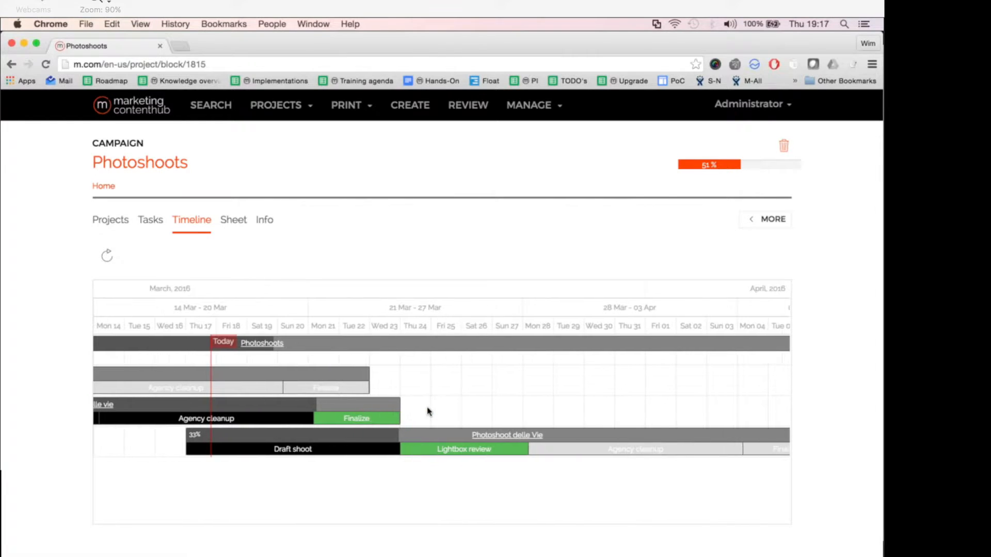
scroll(494, 414, left, 11)
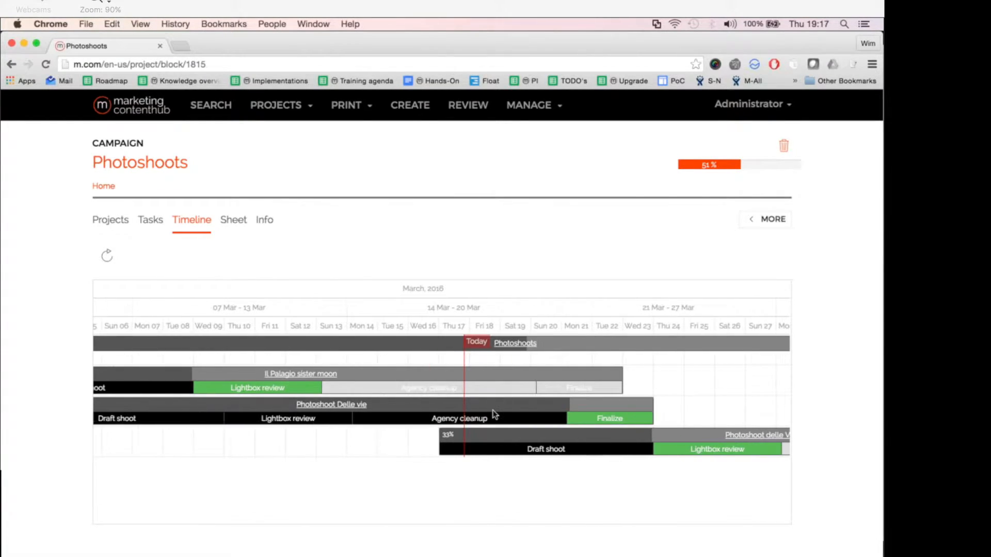
scroll(495, 415, left, 2)
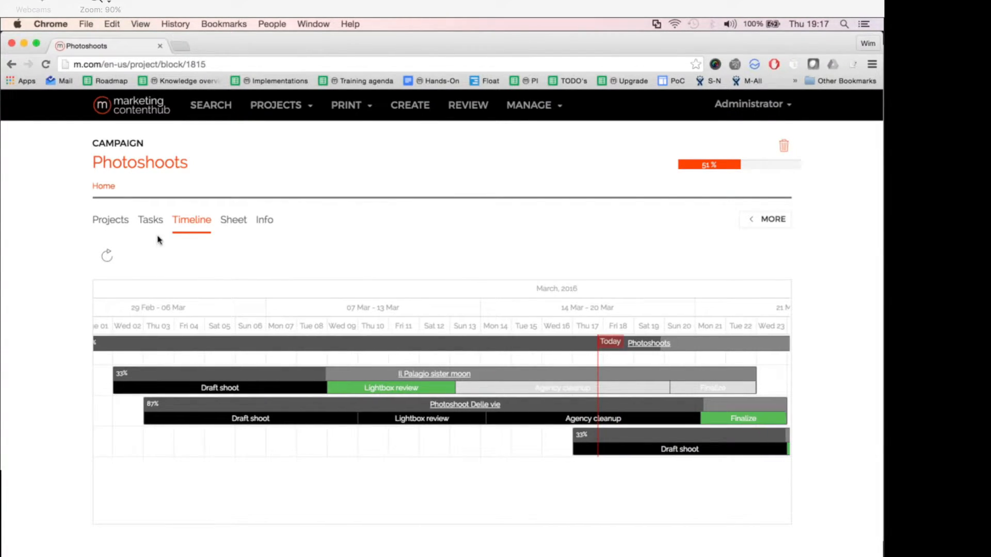
click(117, 223)
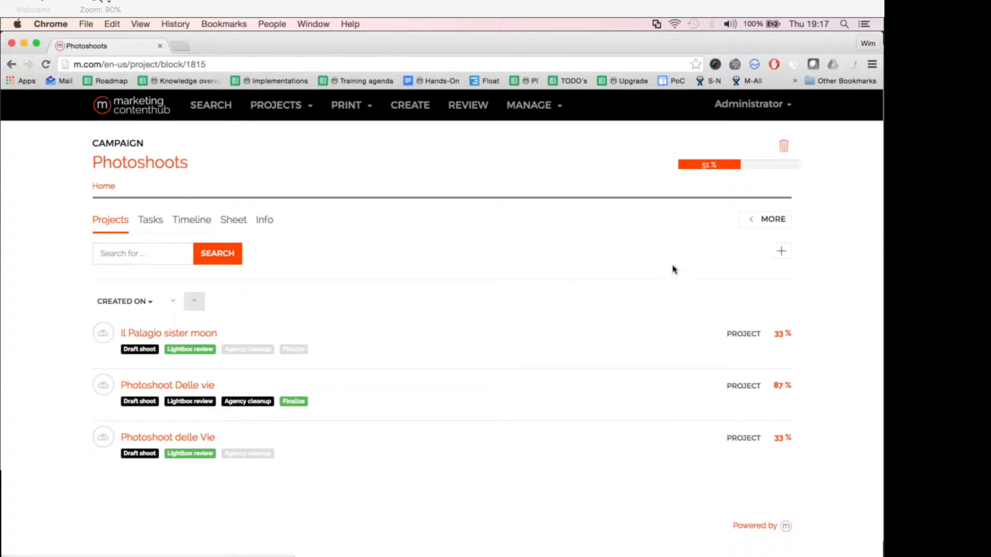
Step: Create a new project in the Photoshoots campaign from the Photoshoot template
click(779, 254)
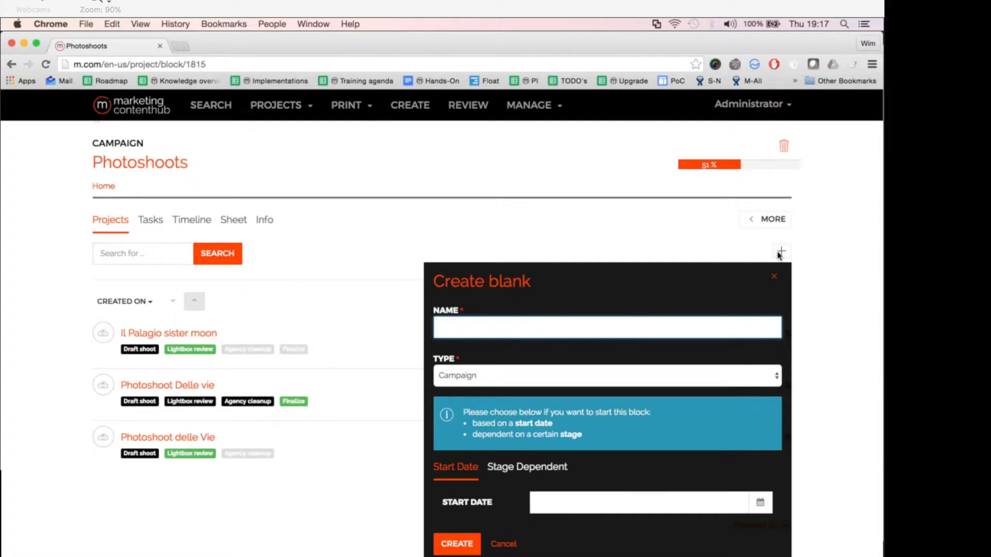
scroll(779, 255, down, 5)
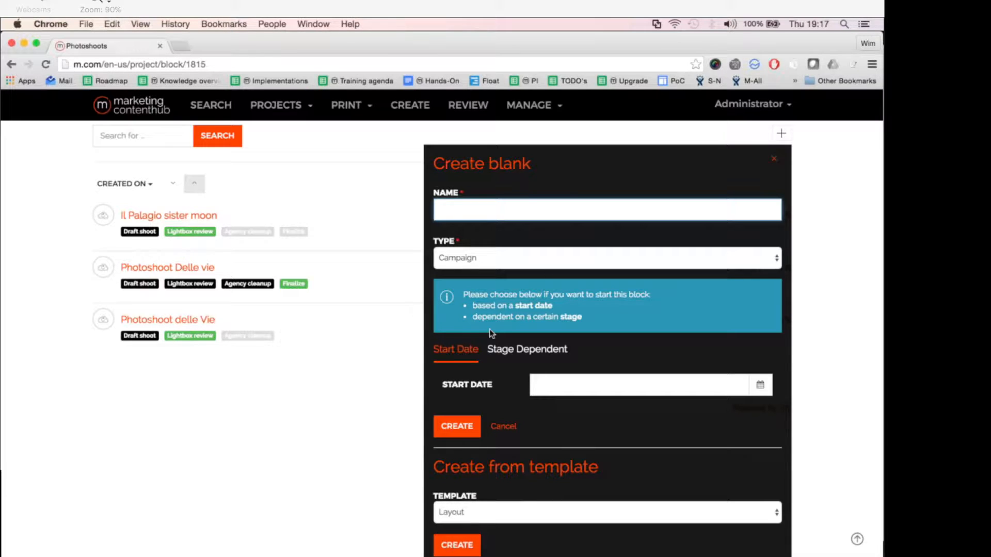
click(508, 512)
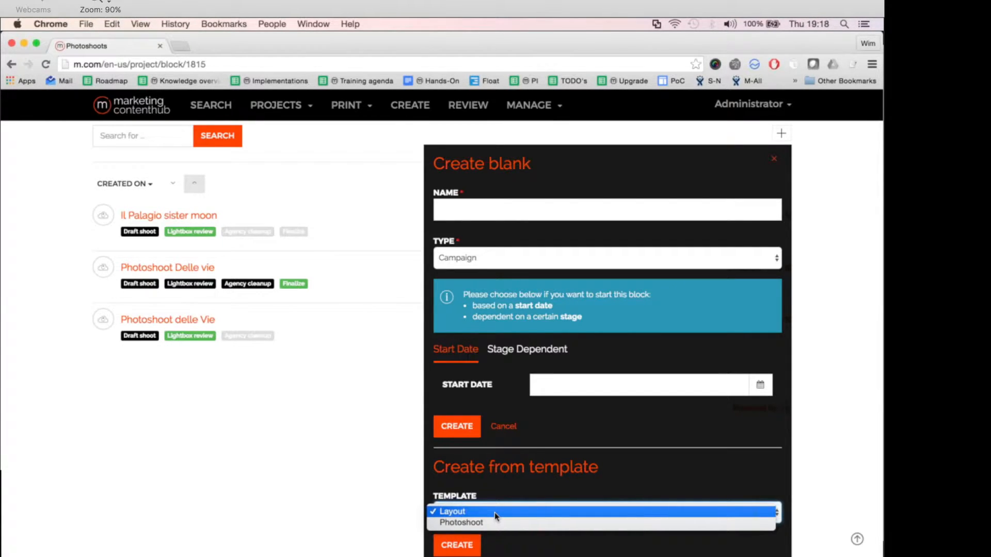
click(469, 519)
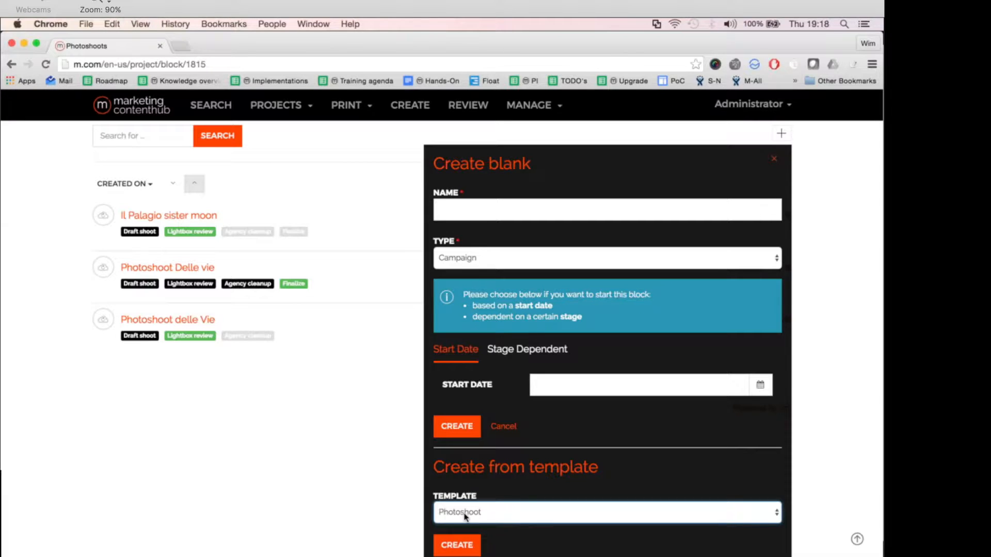
click(460, 546)
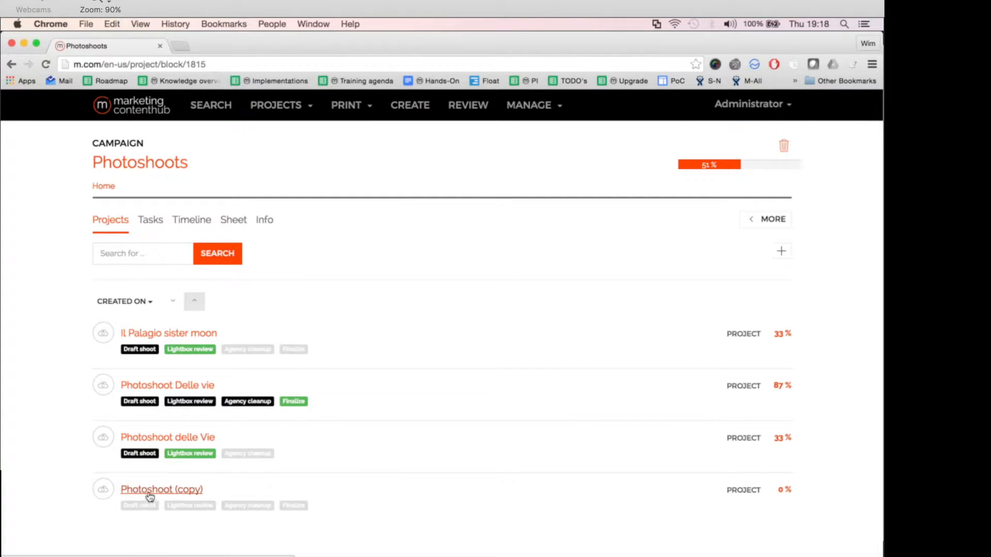
Step: Open the Photoshoot (copy) project and rename it "Photoshoot demoproduct" in its general info
click(158, 492)
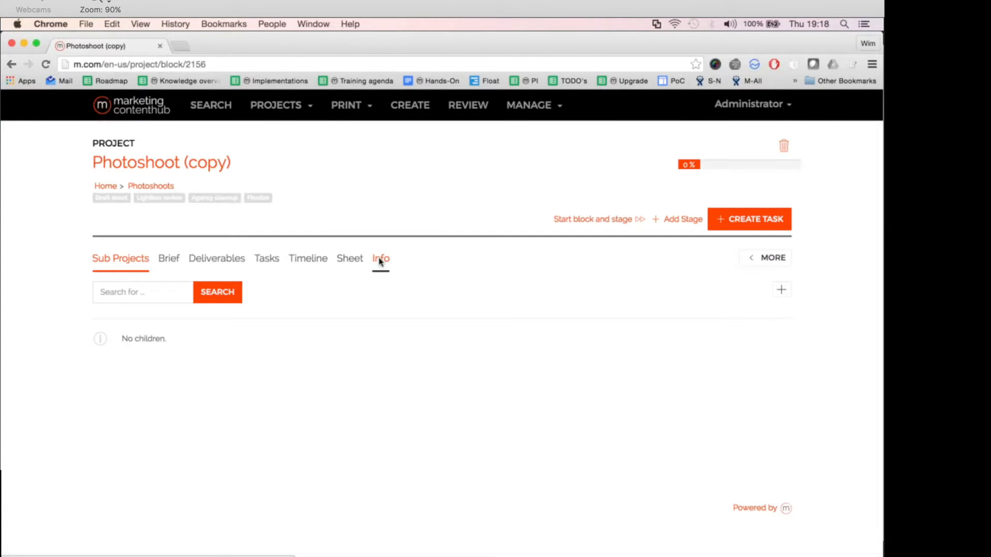
click(380, 262)
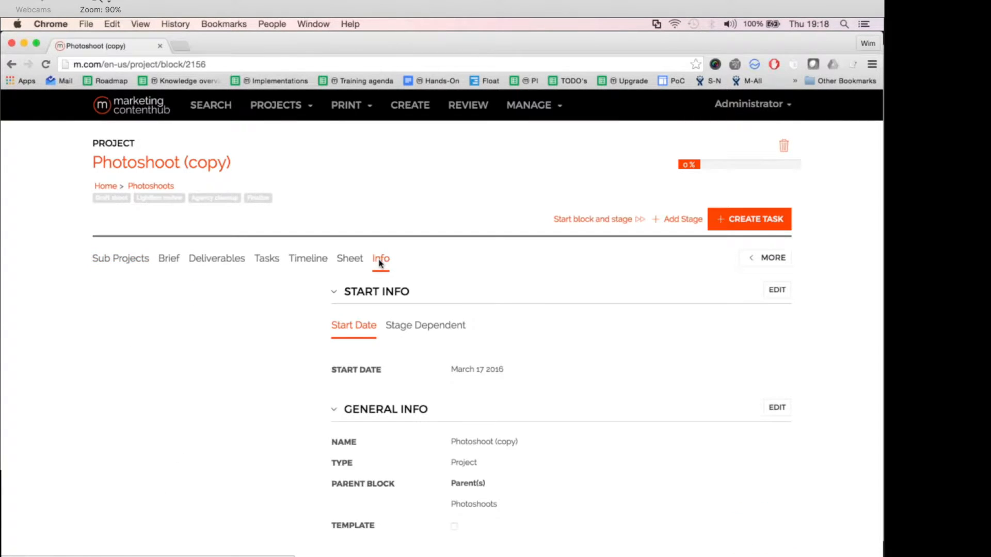
click(781, 411)
scroll(781, 411, down, 2)
click(551, 373)
key(Left)
key(alt+Right)
key(alt+shift+Left)
key(shift+Left)
text(demoproduct)
click(741, 345)
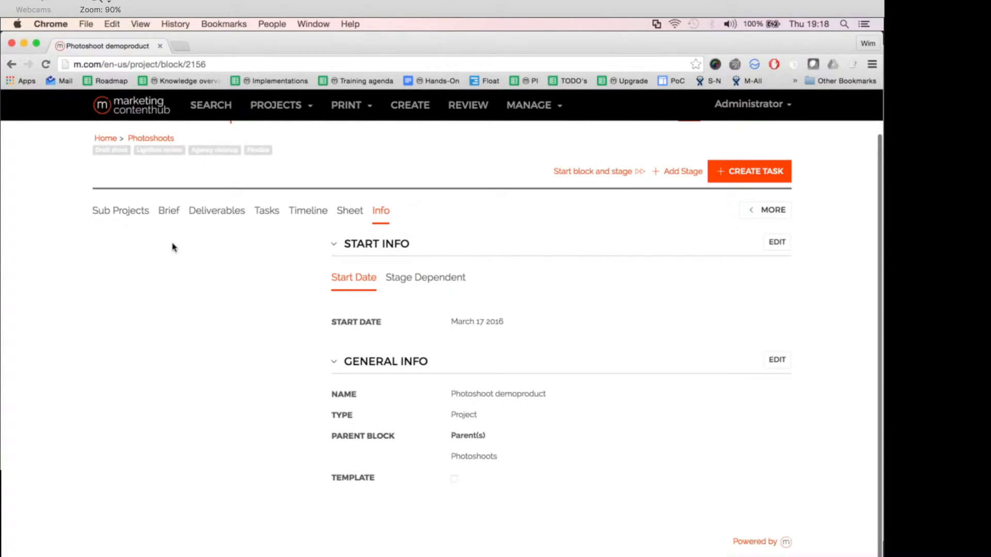
Step: Open the project's brief for editing and enter the text "This is the briefing"
click(167, 212)
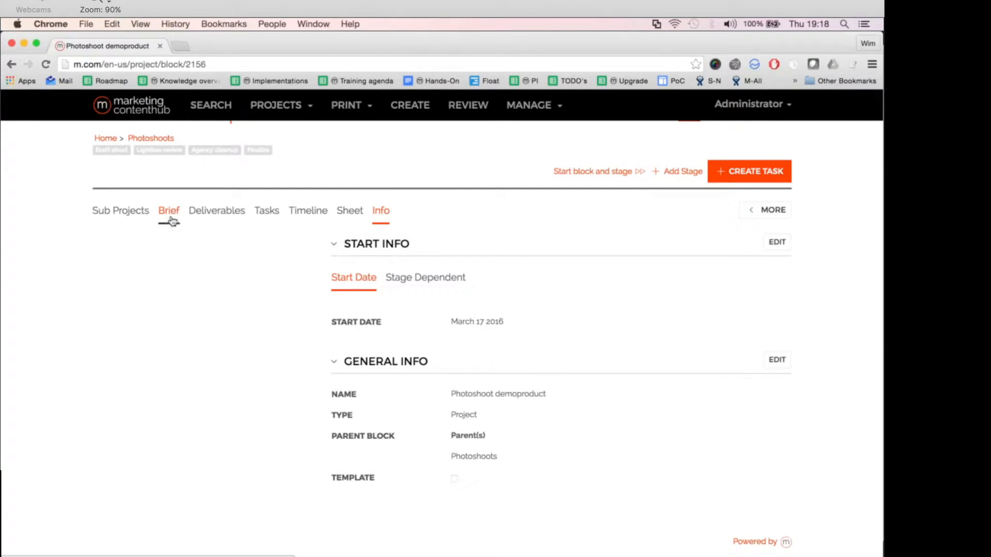
click(172, 220)
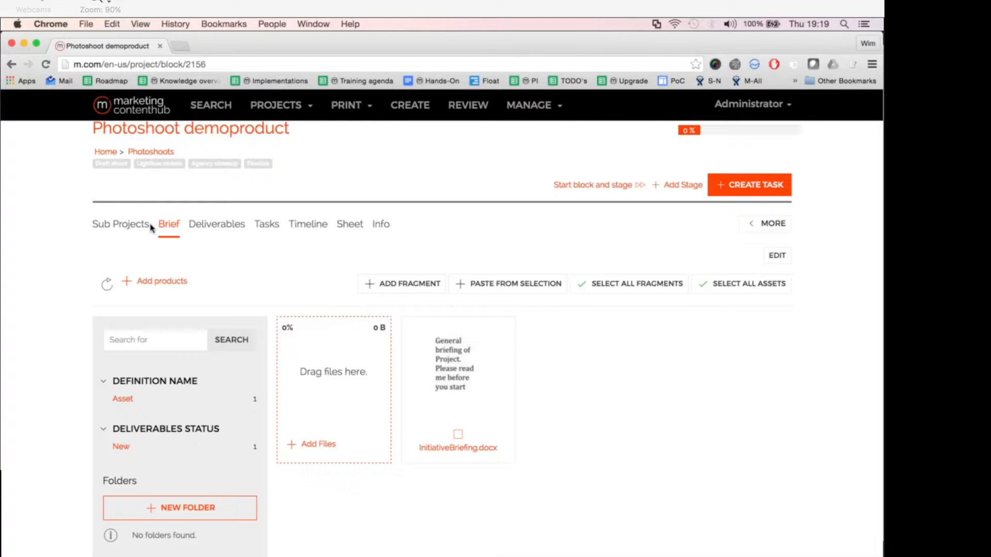
click(776, 255)
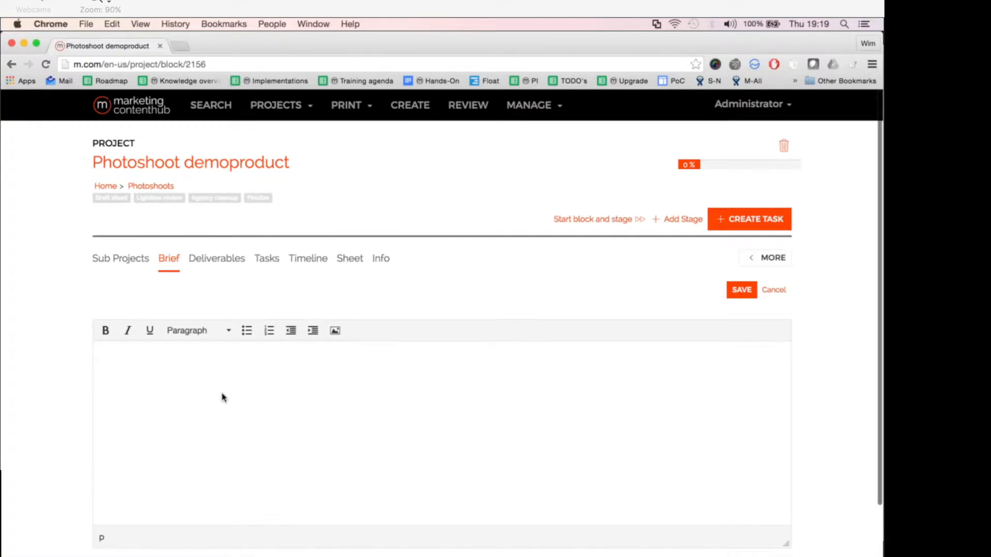
text(This is the bried)
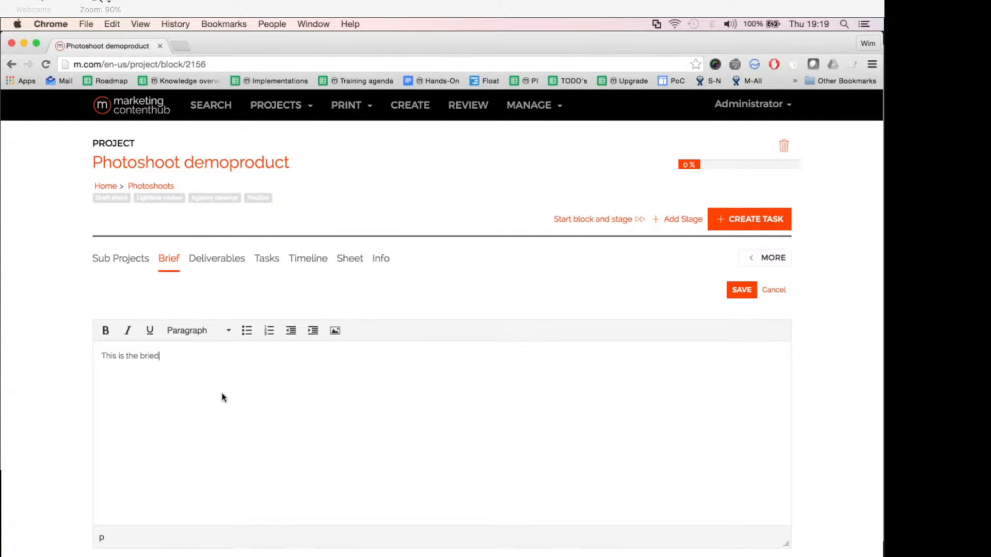
key(BackSpace)
text(fing)
Step: Format the whole briefing text as a bold bulleted item and save the brief
key(super+a)
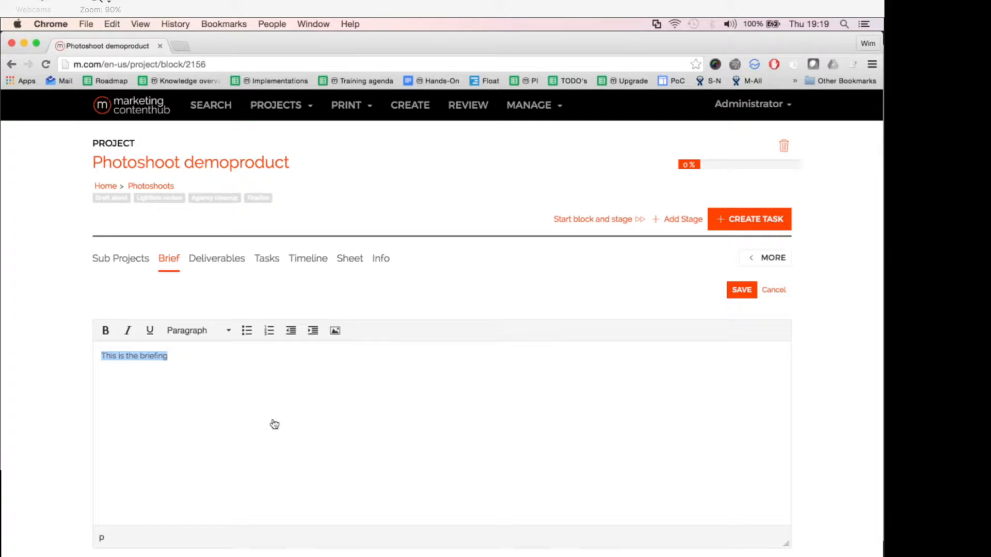
click(108, 331)
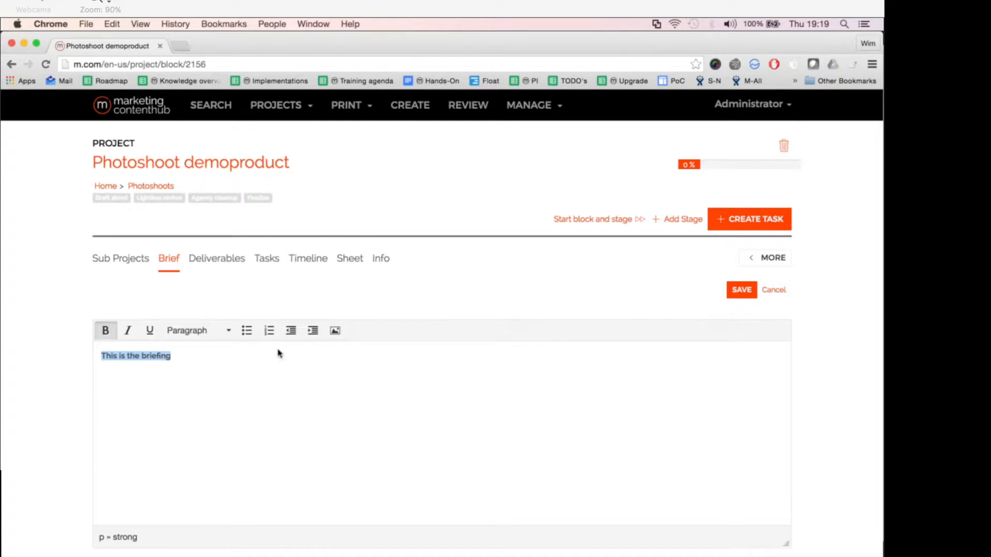
click(246, 332)
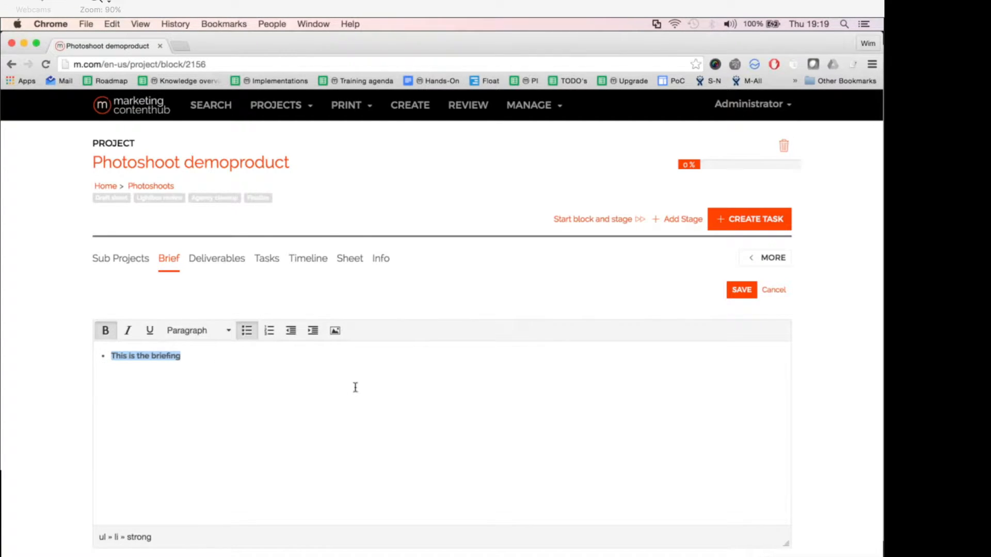
click(742, 289)
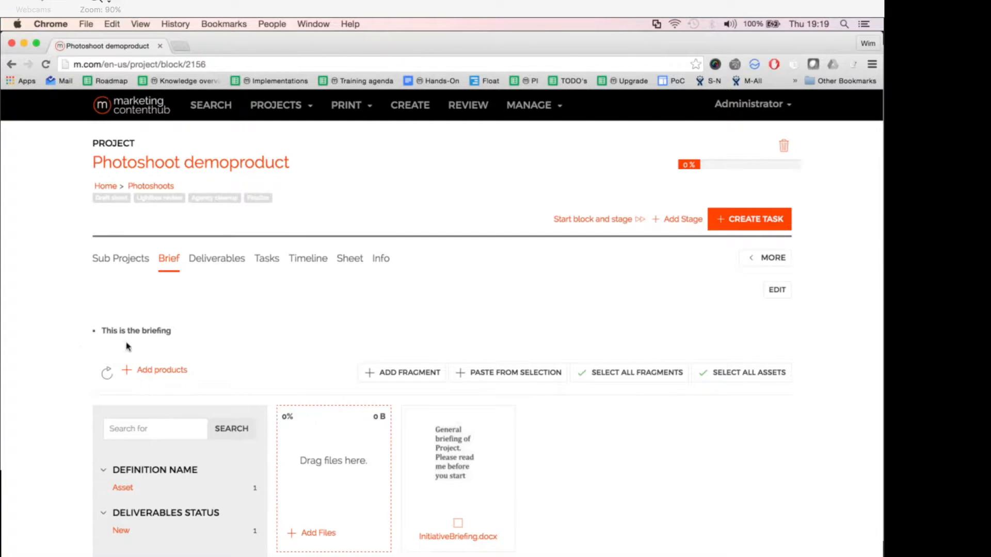
Step: Add the product Il Palagio Message in a Bottle 2011 to the project's brief
scroll(63, 301, down, 3)
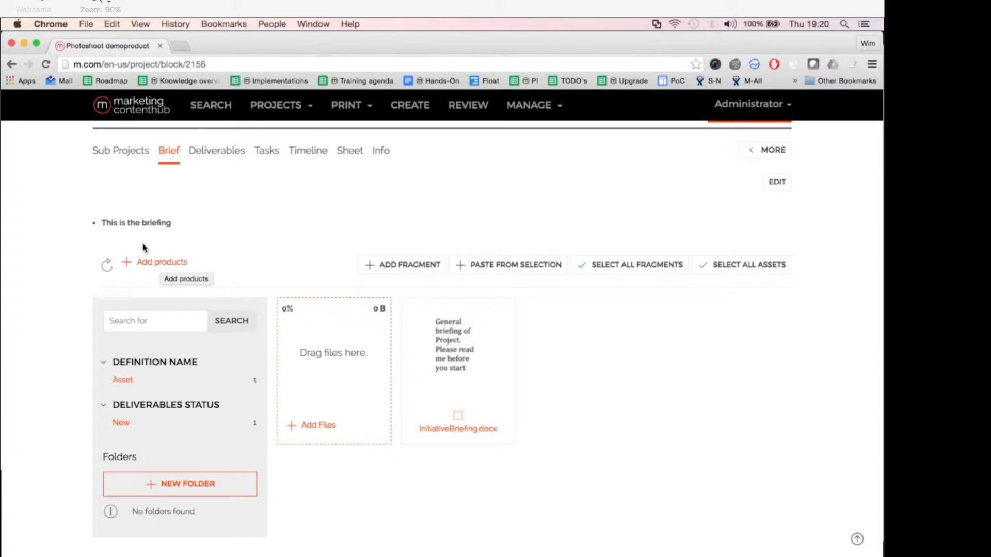
click(161, 264)
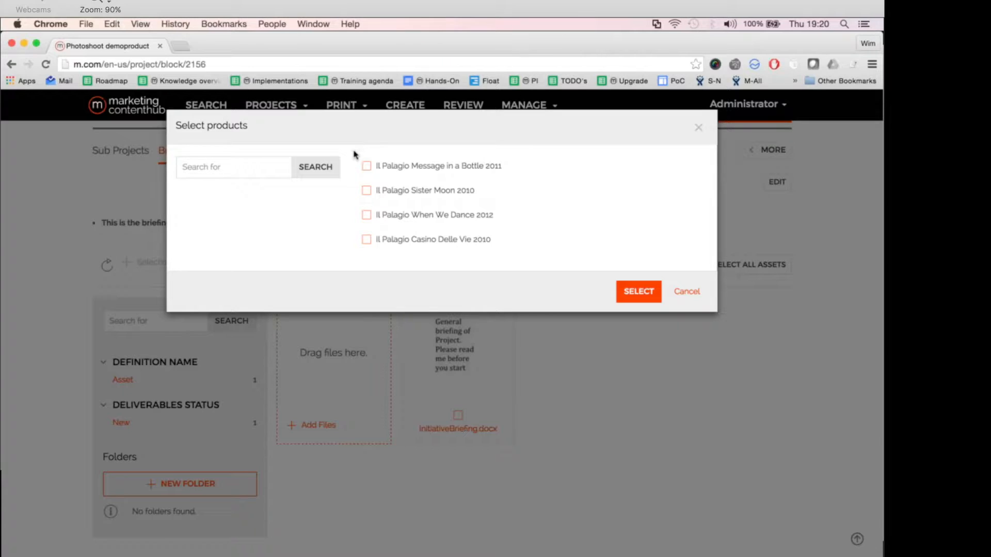
click(367, 166)
click(638, 292)
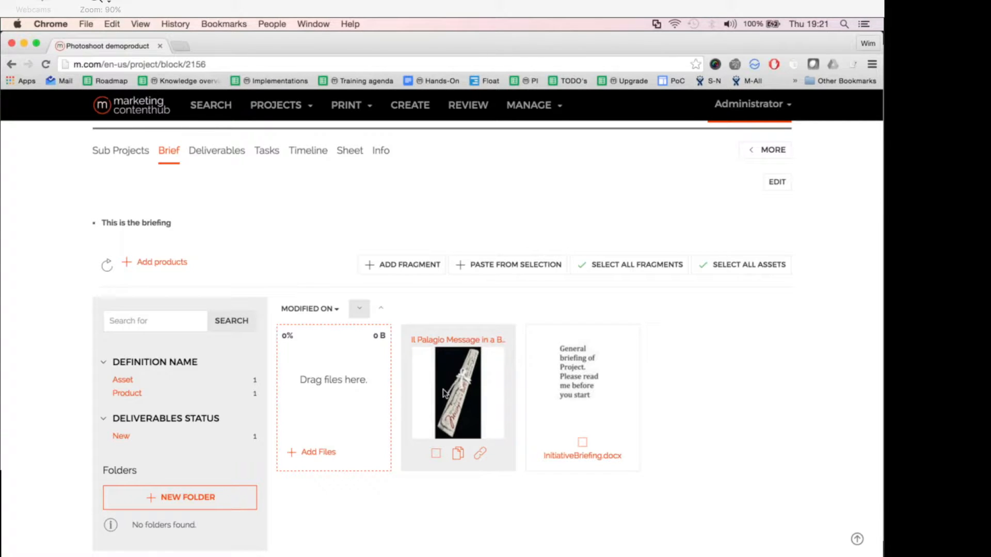
Step: Start the Photoshoot demoproduct project together with its first stage, Draft shoot
scroll(442, 394, up, 3)
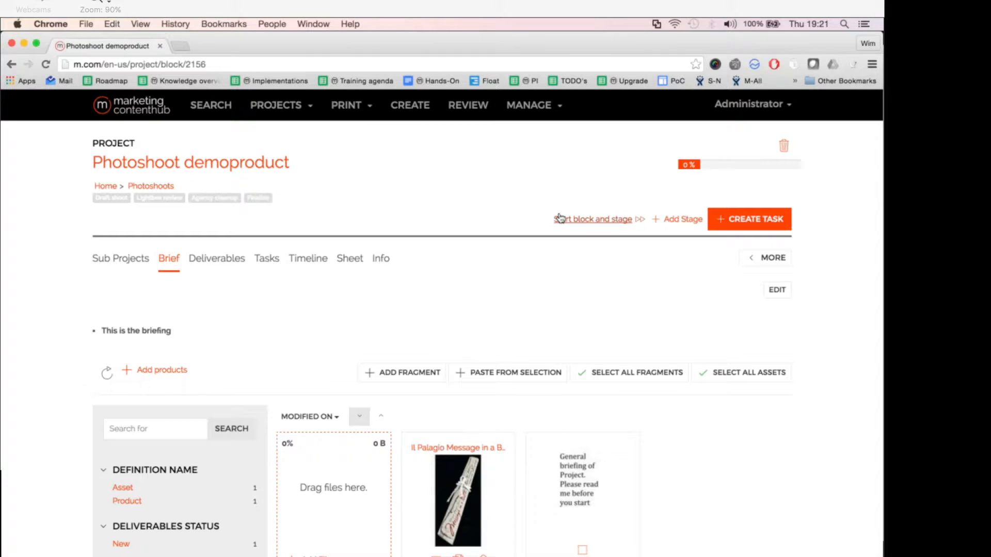
click(591, 221)
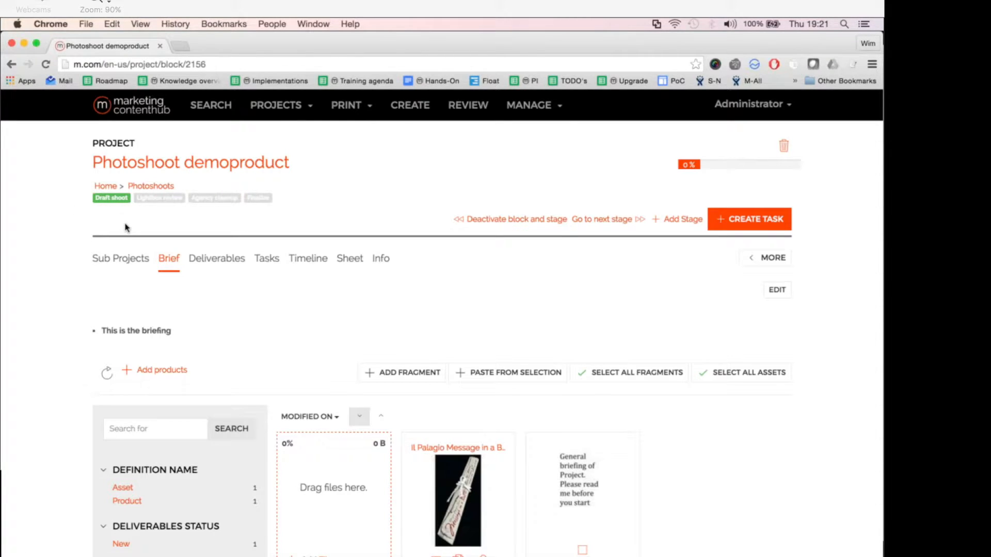
Step: Begin a new Upload Files task for the project with Critical priority and a due date of March 22nd 2016
click(745, 223)
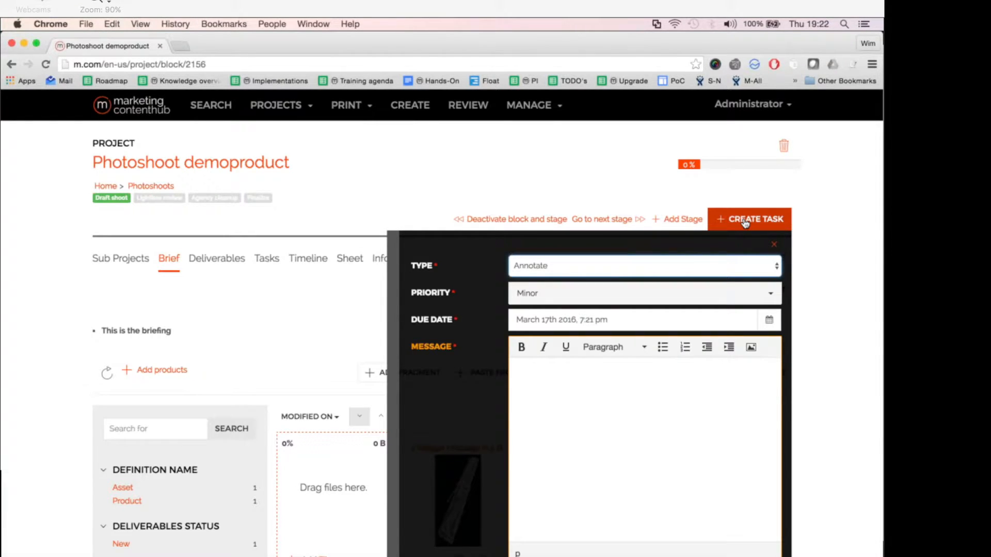
click(556, 271)
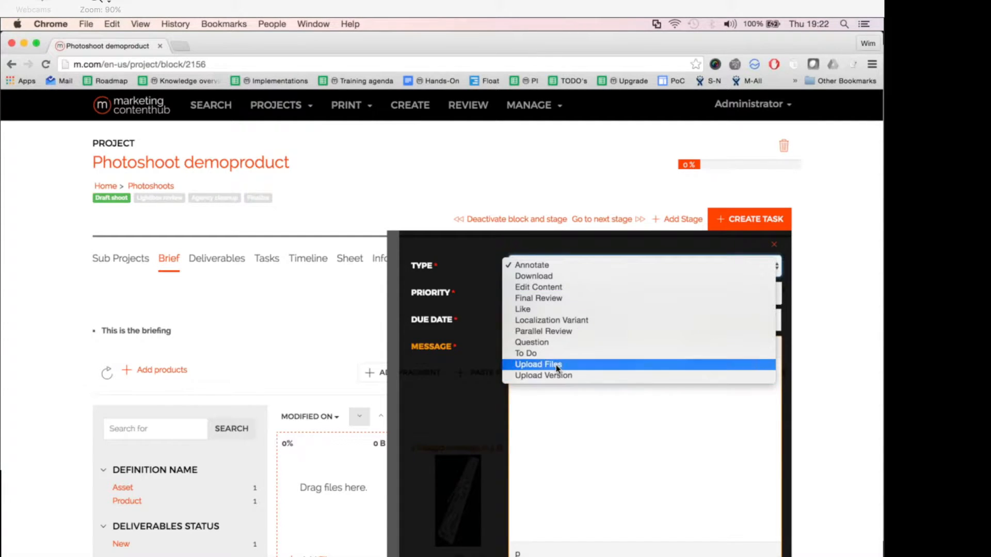
key(Escape)
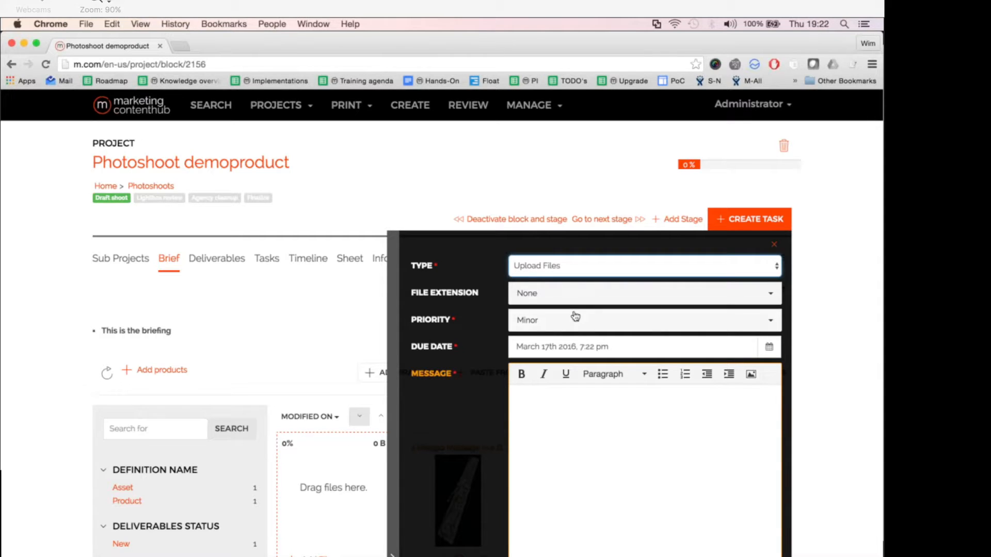
click(537, 322)
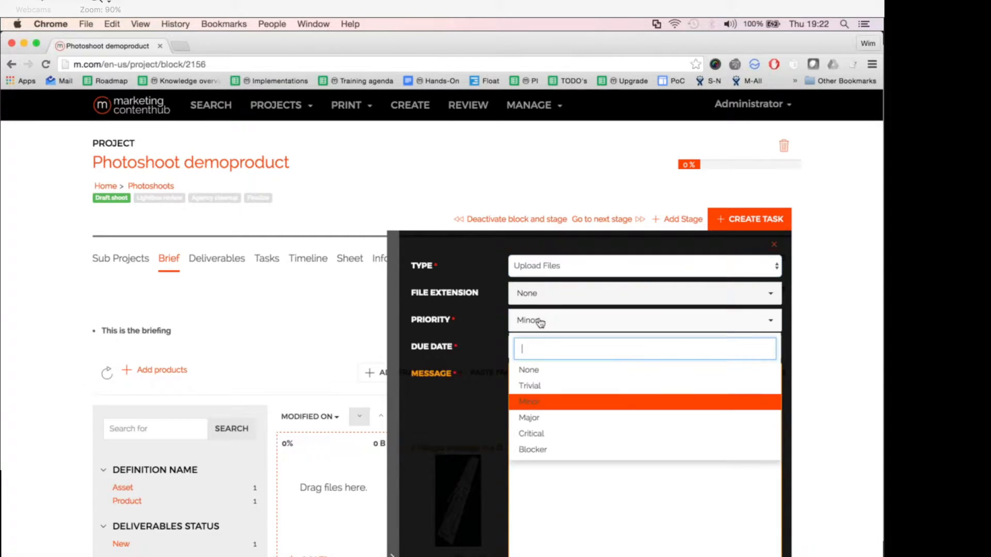
click(545, 438)
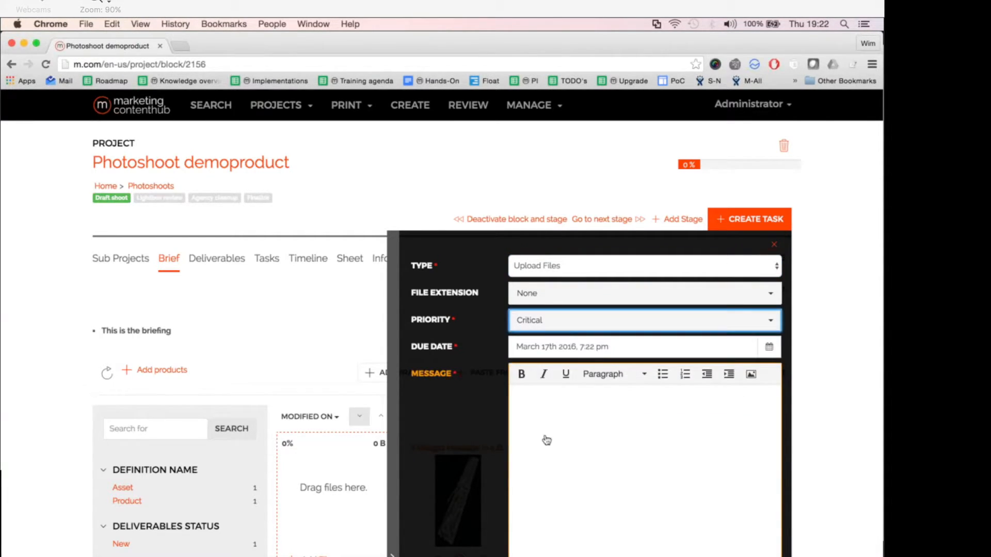
click(767, 348)
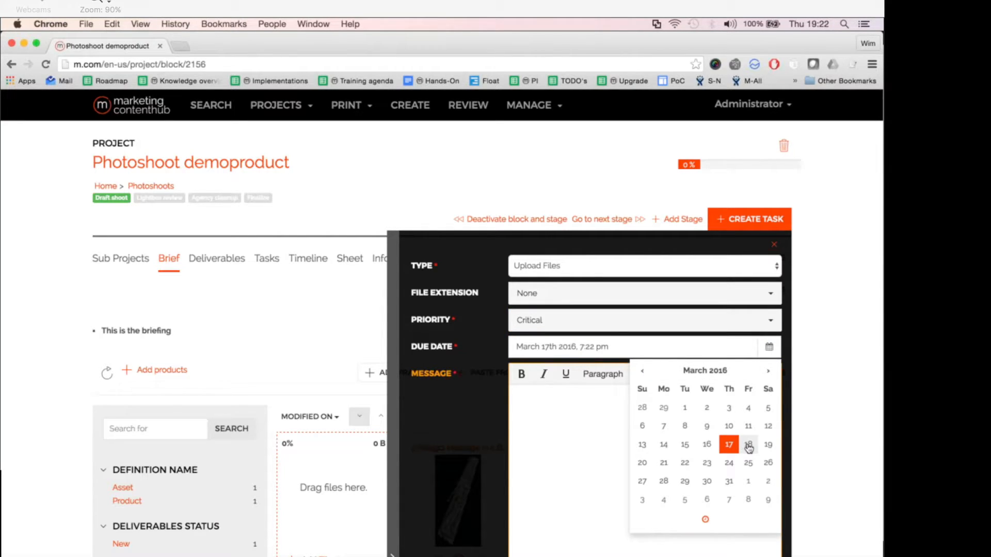
click(683, 465)
Step: Enter the task message "Please do photoshoot and upload files"
click(602, 415)
scroll(602, 415, down, 3)
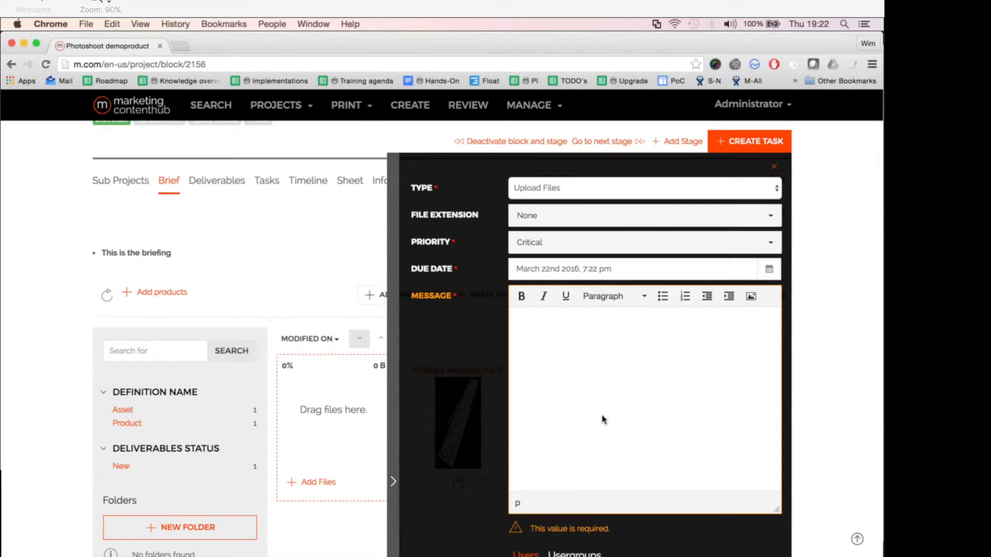
text(Please )
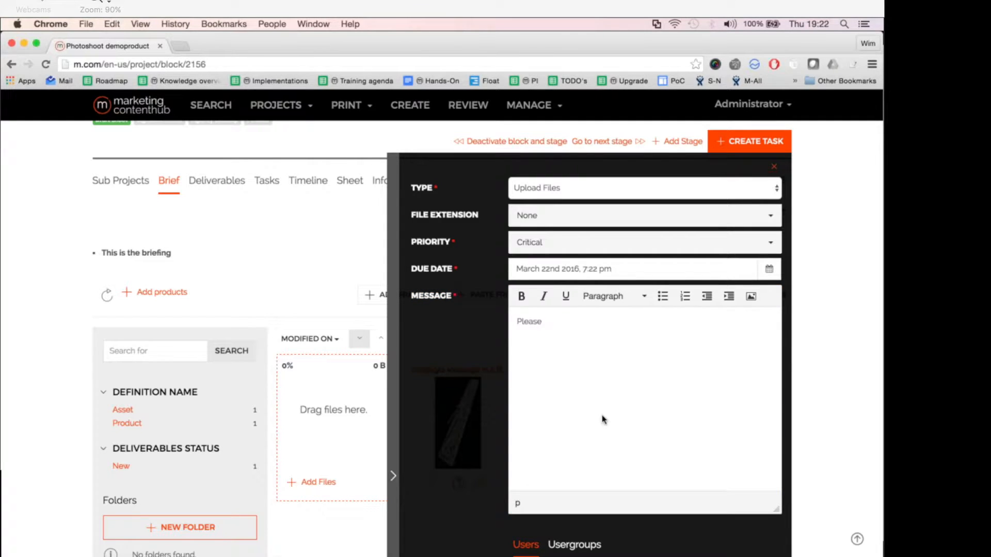
text(do photoshoot and upload files)
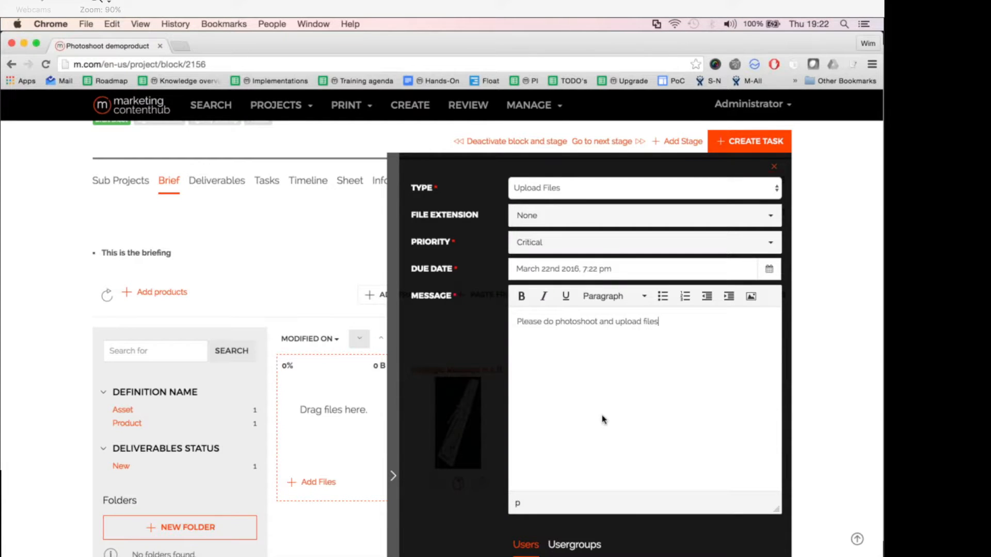
Step: Assign the task to the user M.Demo.Project.AgencyUser and send it
scroll(604, 419, down, 8)
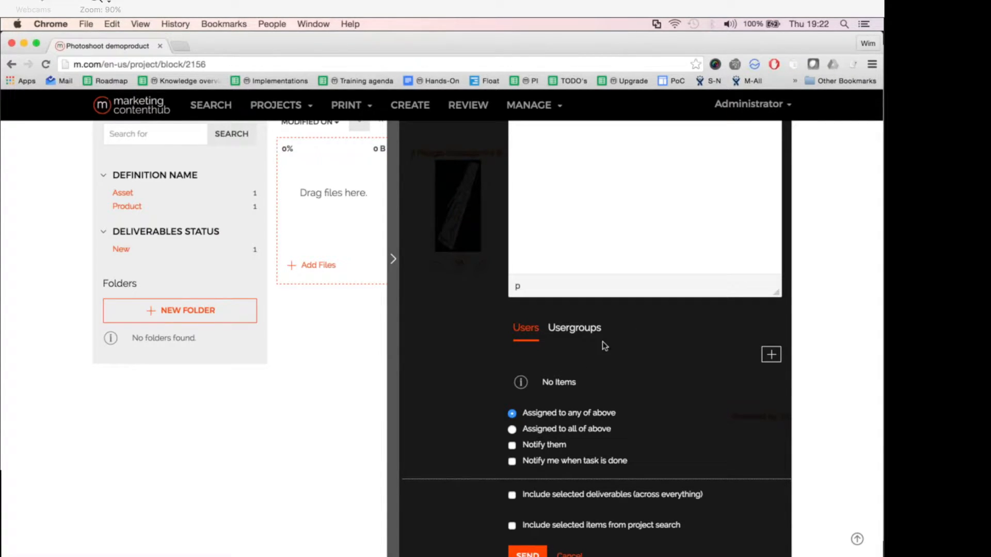
click(770, 354)
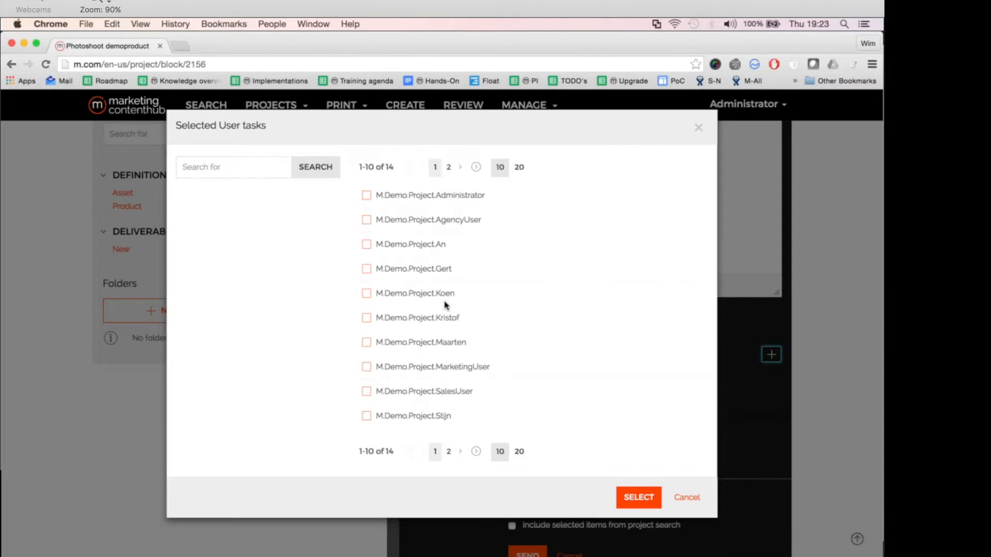
click(366, 220)
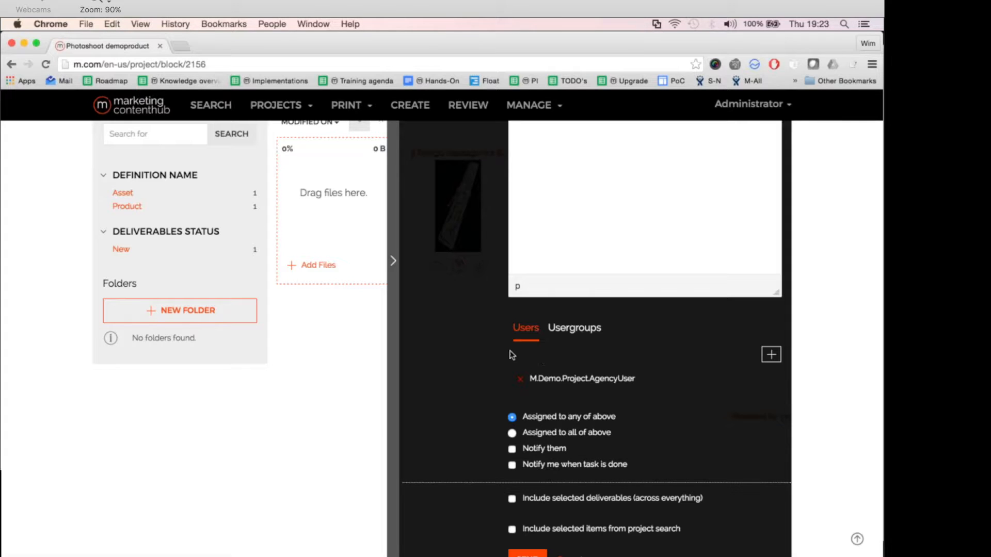
scroll(467, 351, down, 1)
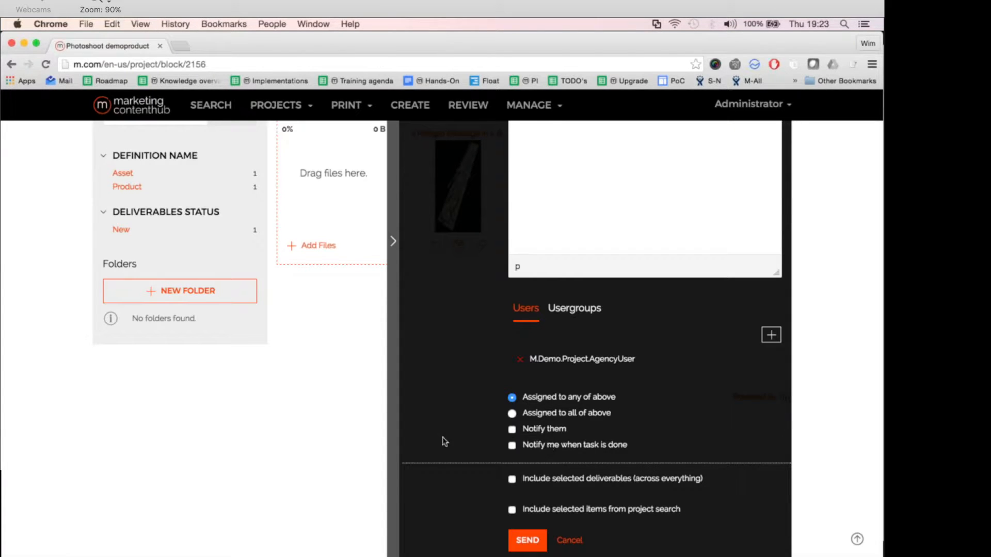
click(533, 546)
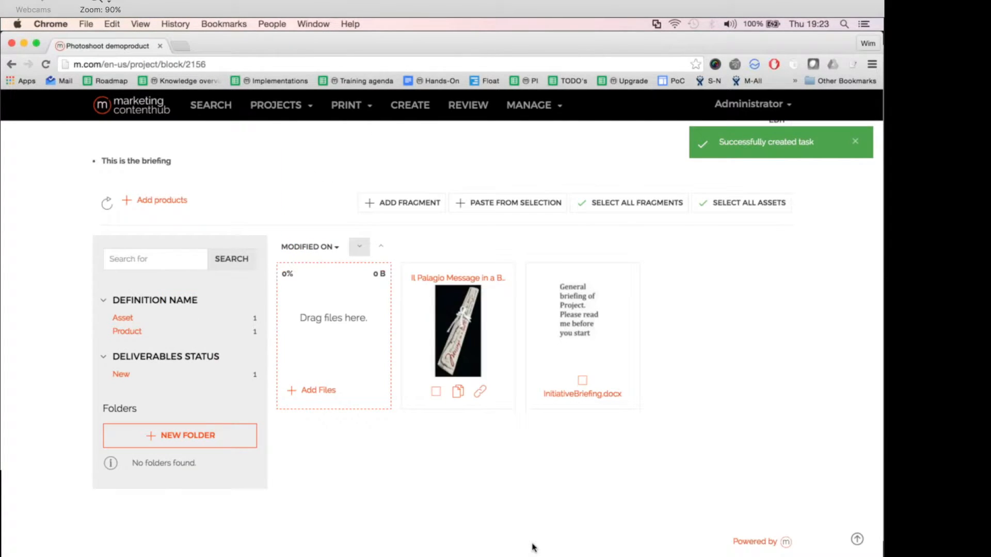
scroll(533, 546, up, 2)
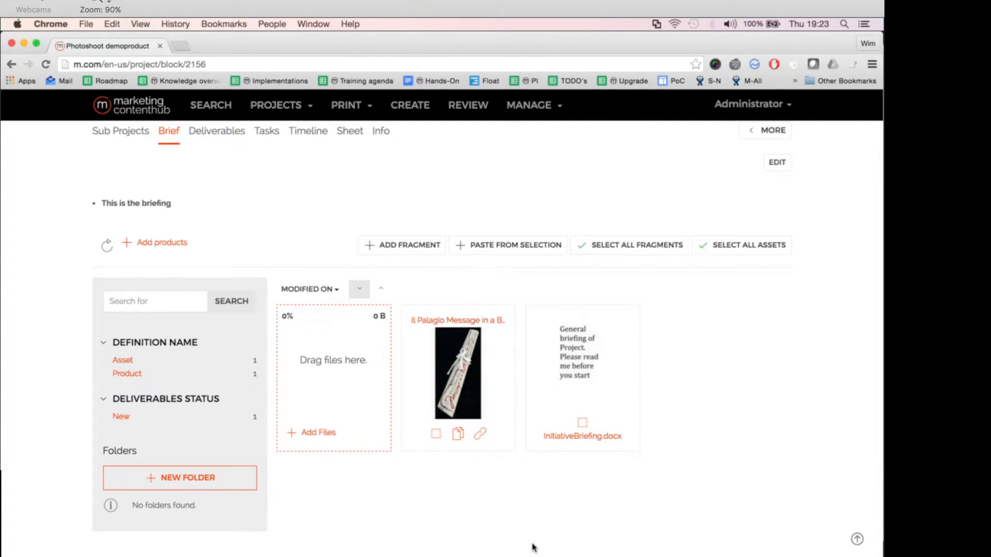
scroll(534, 546, up, 5)
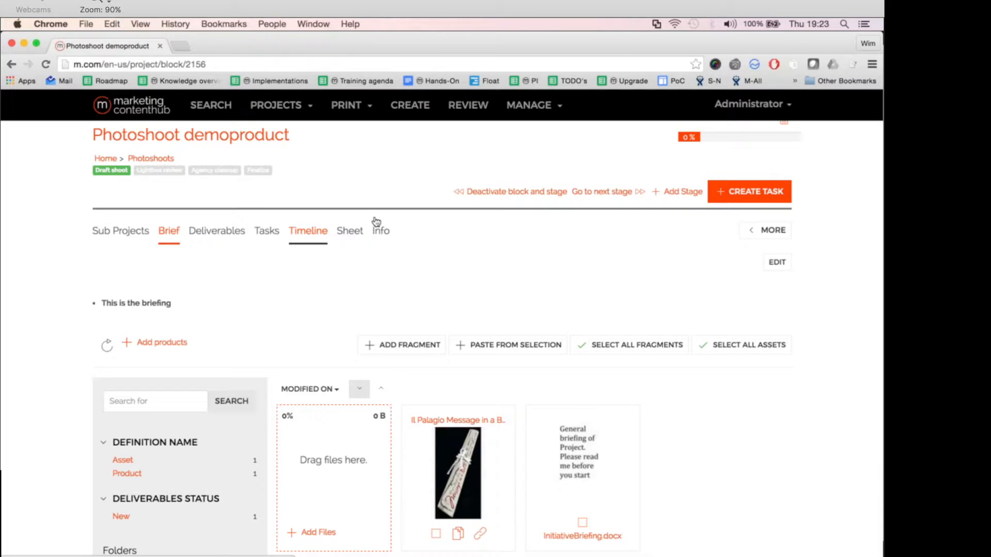
Step: Switch to Firefox and sign in to Marketing Content Hub as M.Demo.Project.AgencyUser with the saved account password
key(super+Tab)
key(super+Tab)
key(super+Tab)
key(super+Tab)
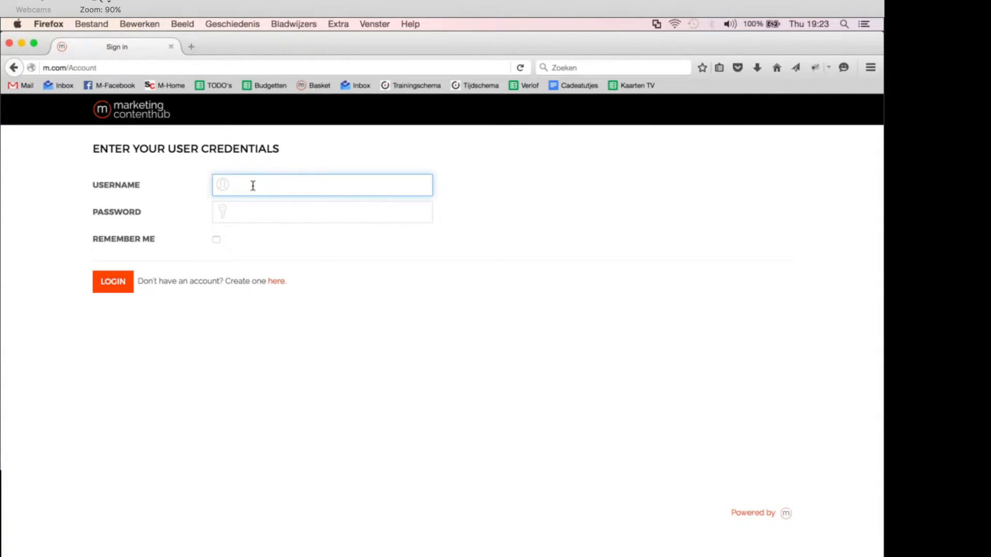
click(253, 186)
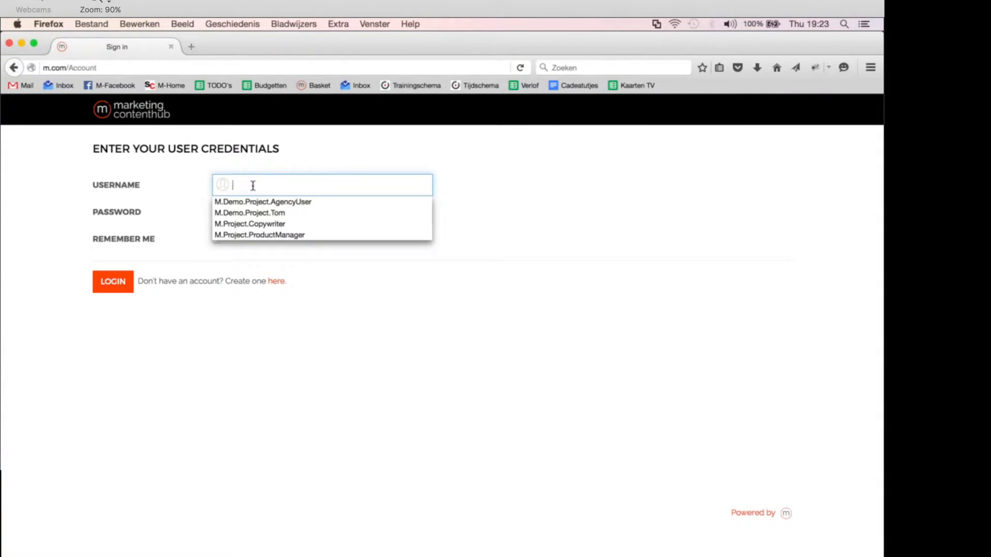
click(297, 202)
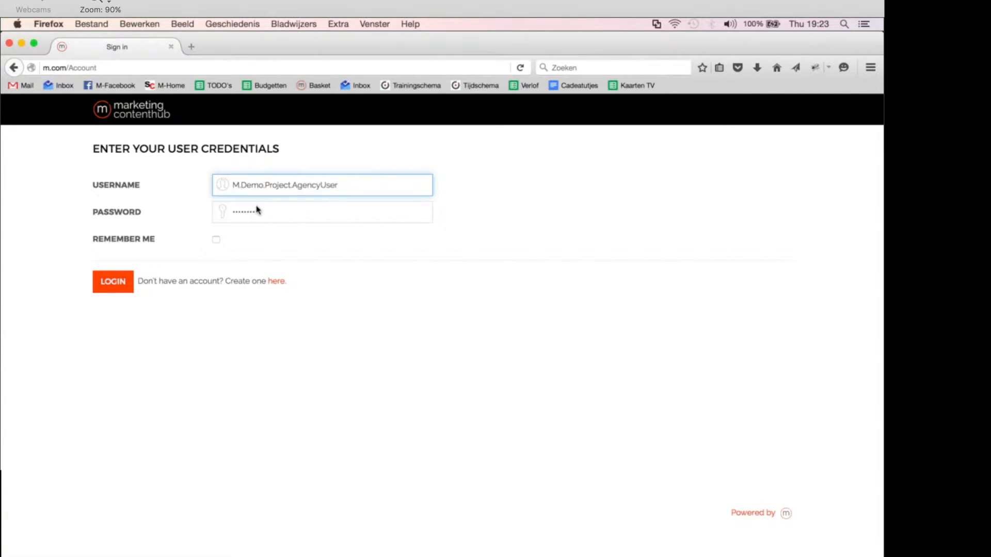
click(114, 289)
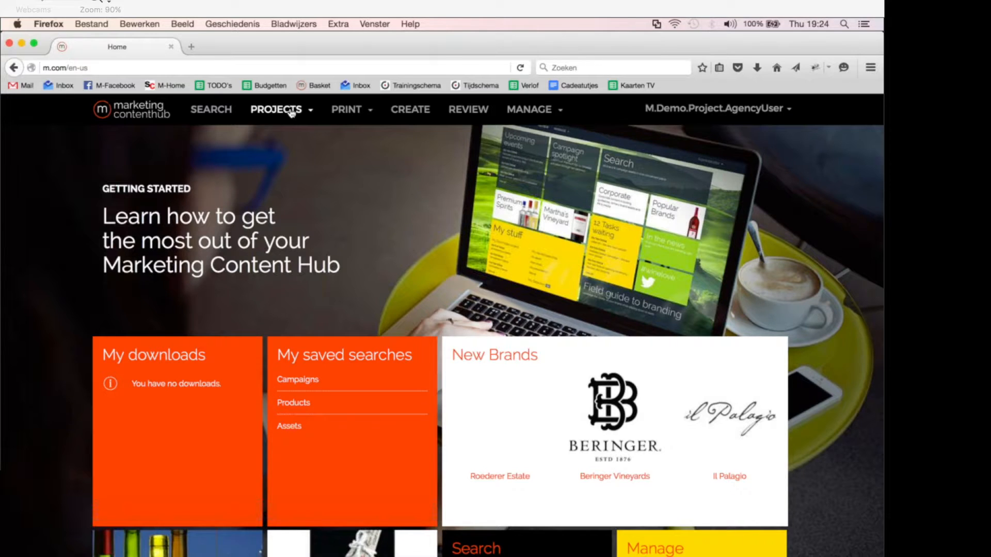
Step: Open the agency user's Work overview of incoming and outgoing project tasks
click(283, 113)
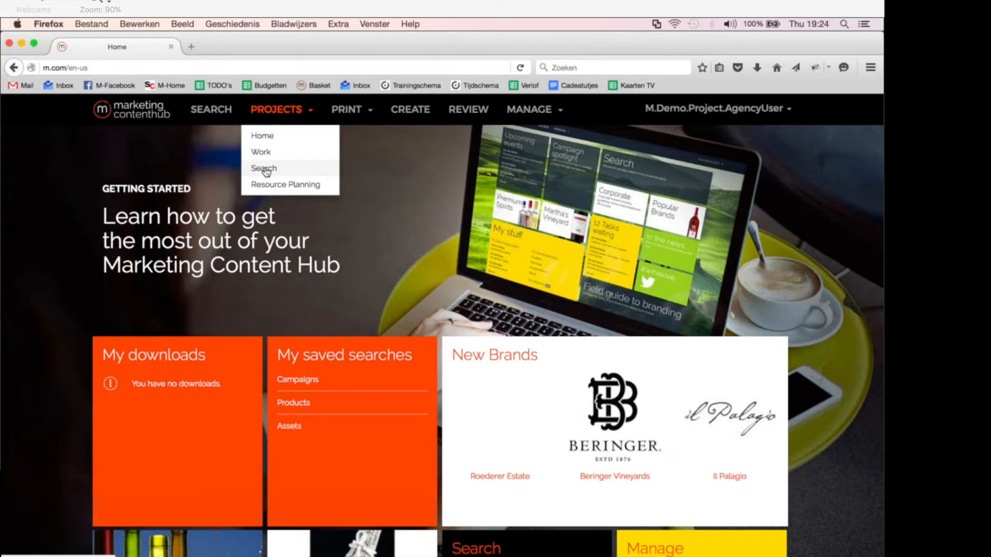
click(263, 153)
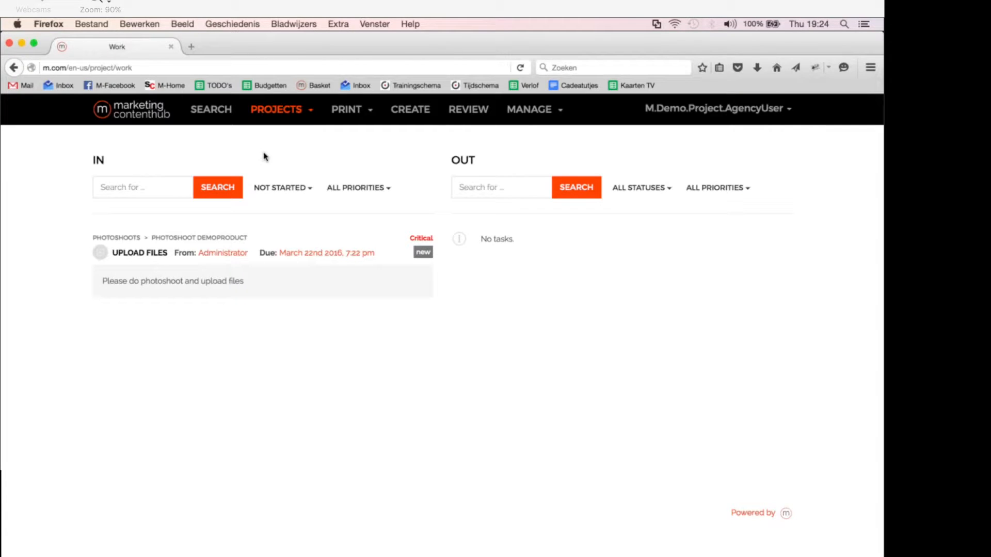
Step: Reopen the agency user's Work overview, and open the administrator's Work overview in Chrome to compare the assigned tasks
click(277, 111)
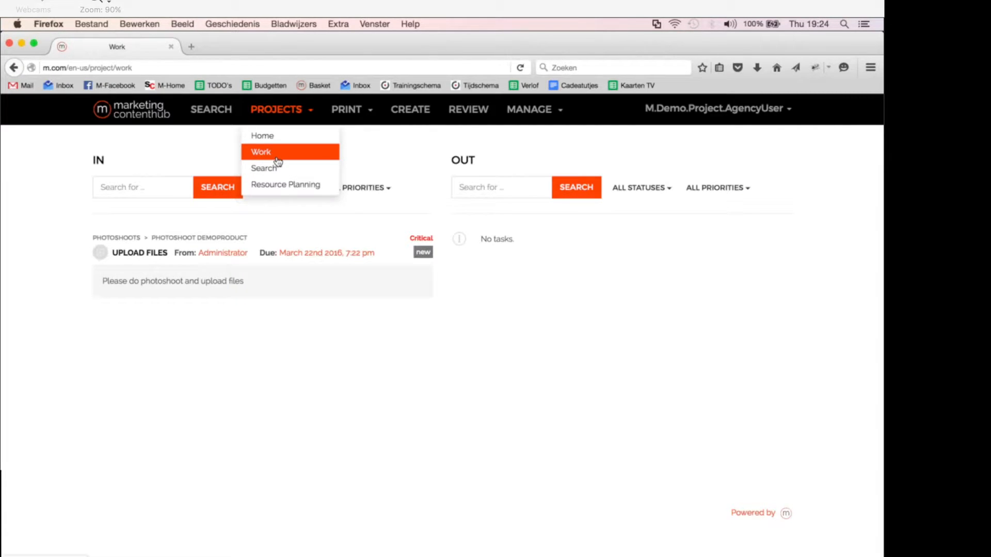
click(260, 154)
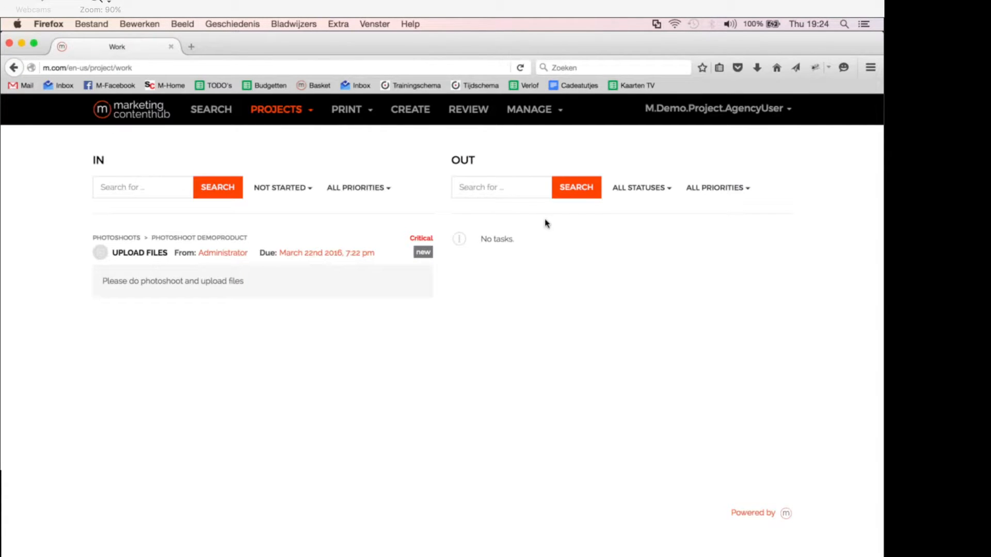
key(super+Tab)
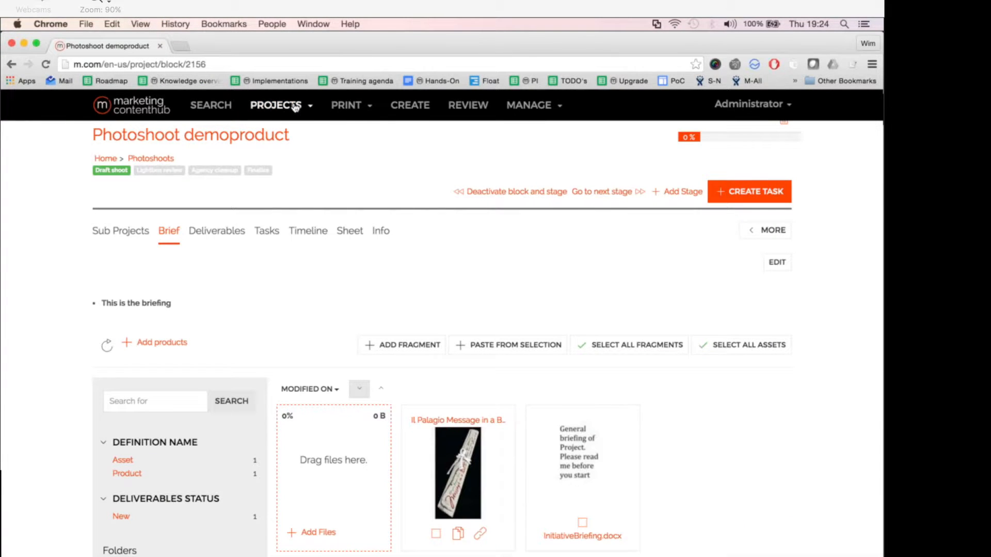
click(295, 107)
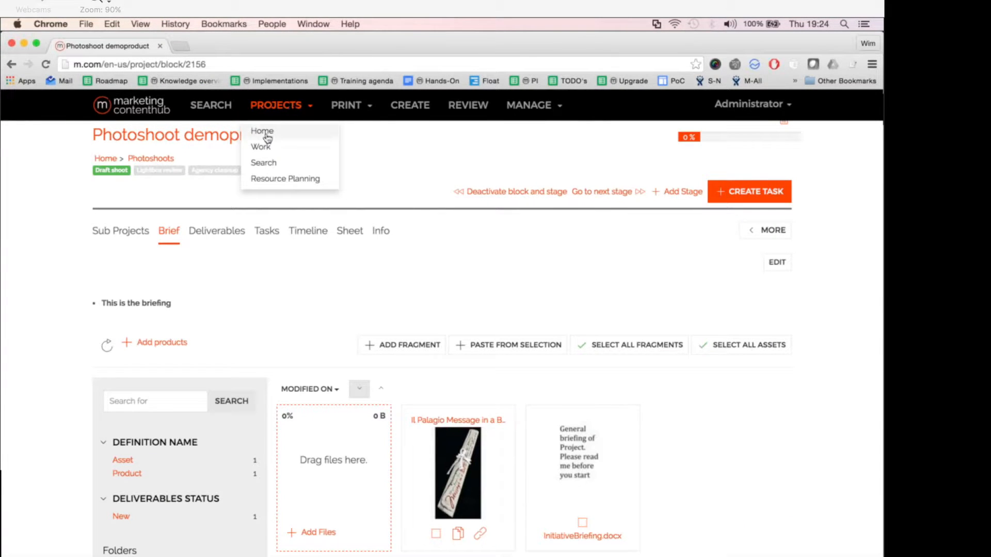
click(266, 144)
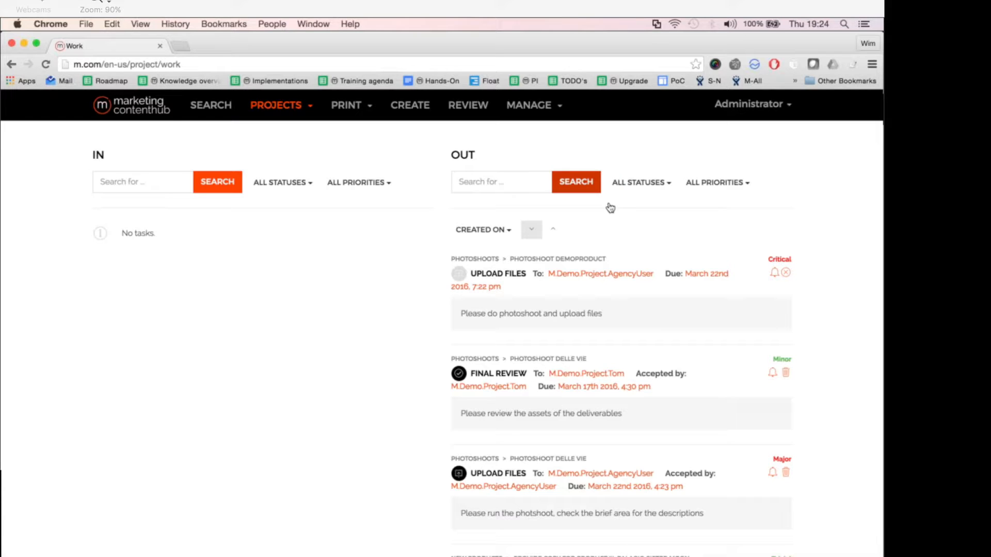
Step: Switch to Firefox and filter the agency user's incoming tasks by all statuses, and again by Not Started
key(super+Tab)
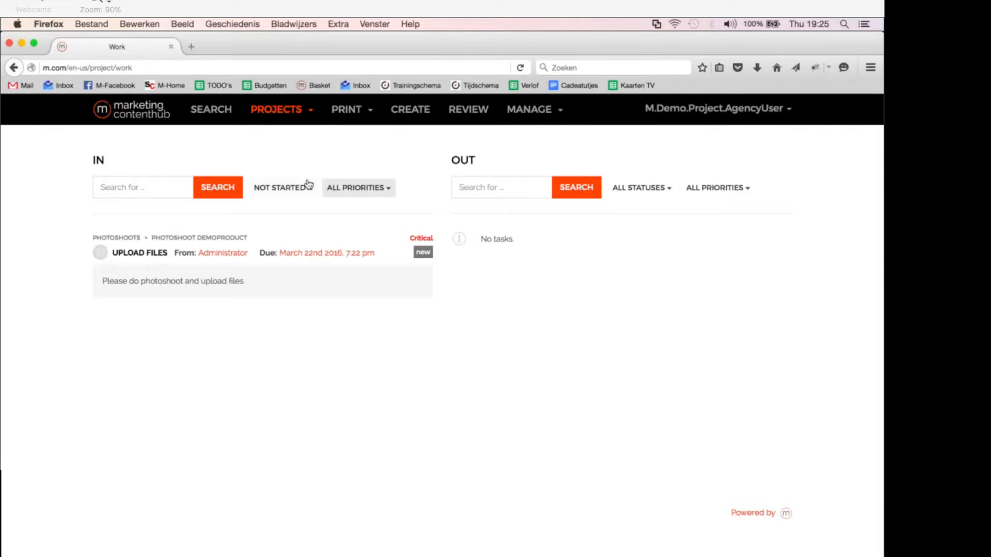
click(279, 189)
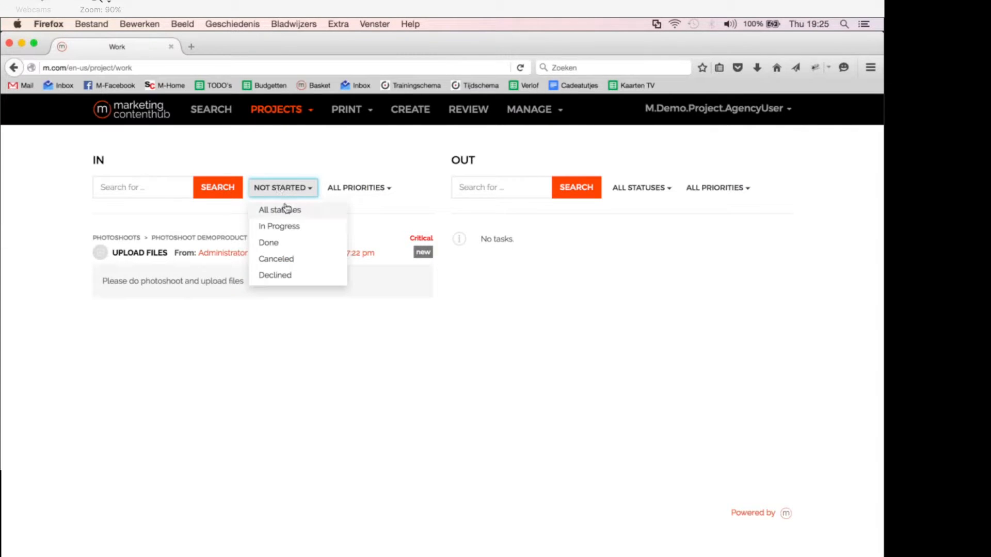
click(281, 211)
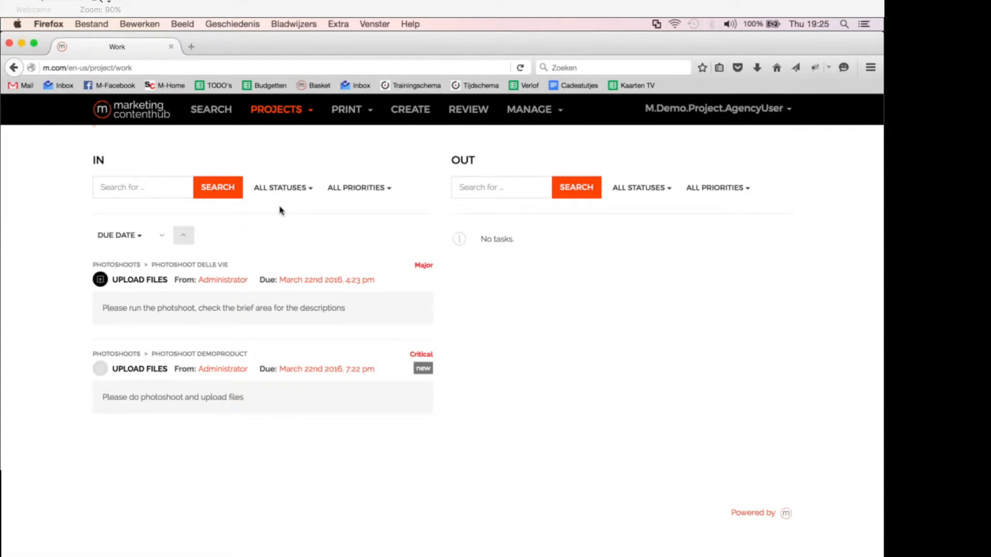
click(283, 194)
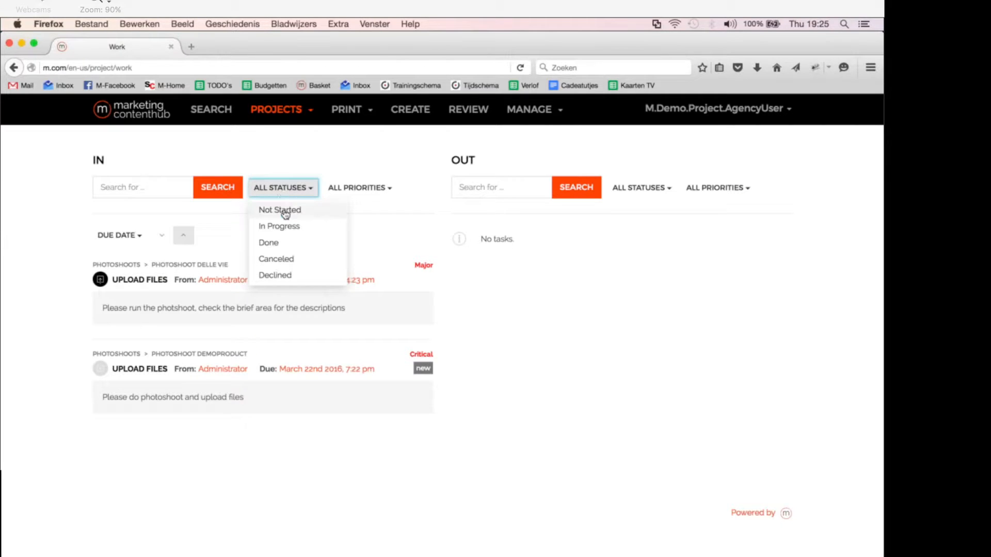
click(285, 212)
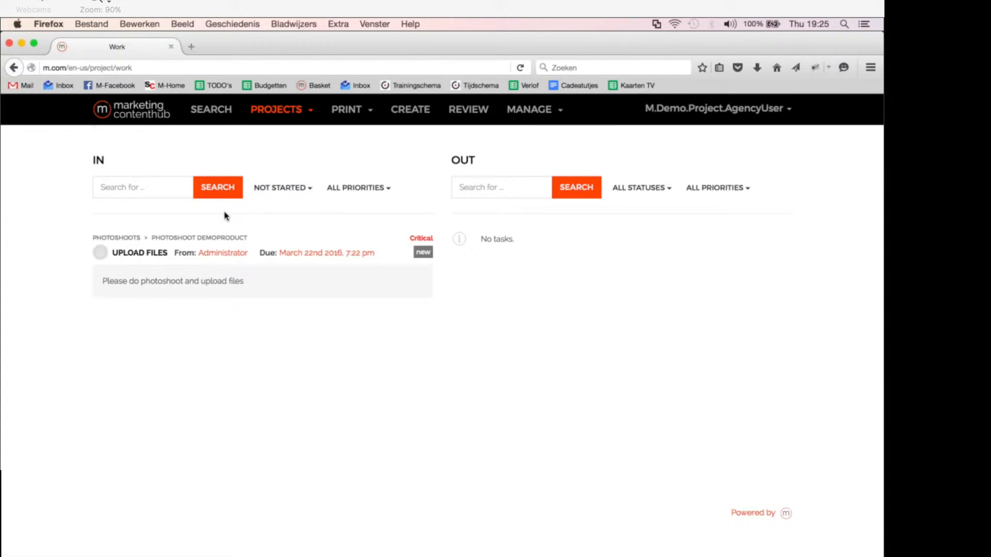
Step: Open the Upload Files task of the Photoshoot demoproduct project and accept it
click(135, 253)
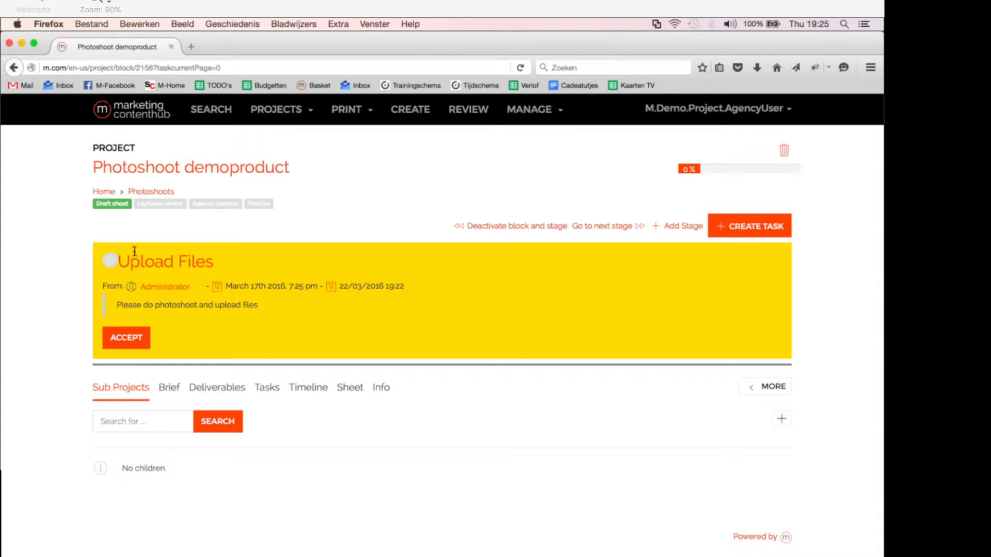
click(132, 333)
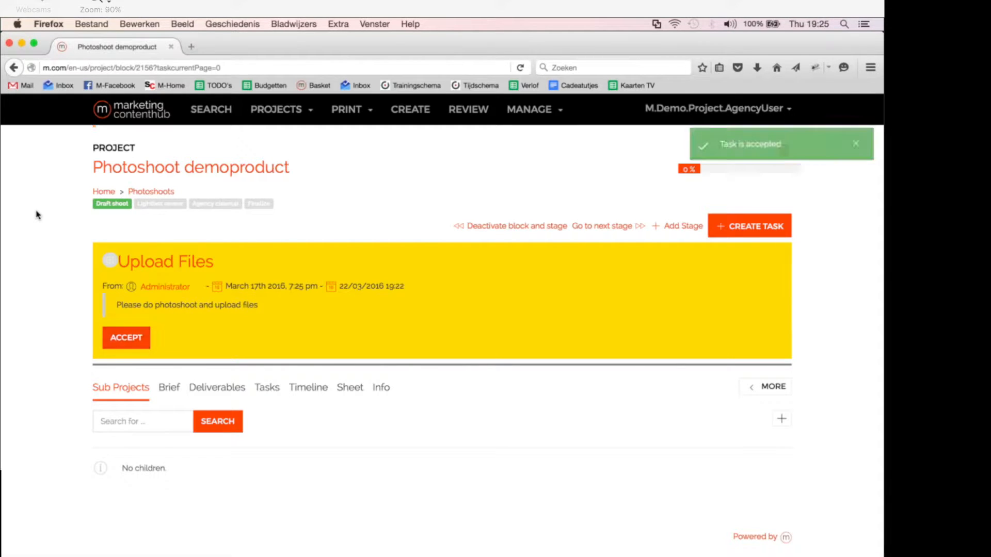
scroll(36, 215, down, 2)
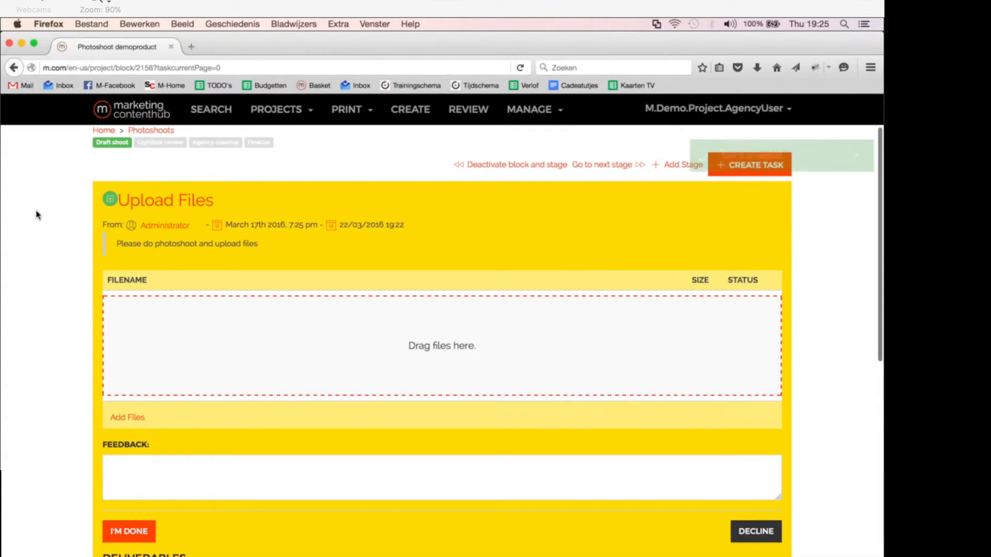
scroll(207, 212, down, 2)
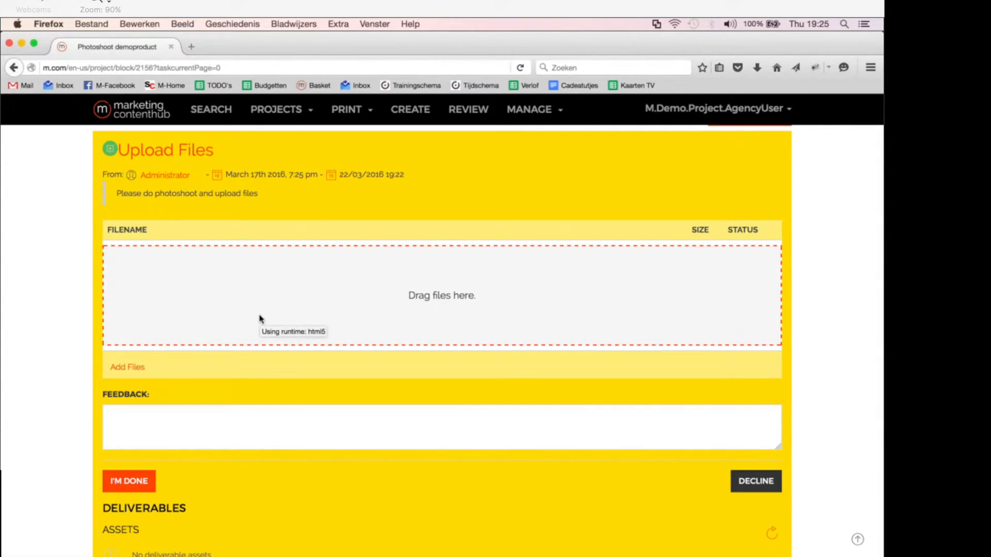
Step: Examine the project's Brief with its briefing text and attached items, and return to the task's file upload area
scroll(260, 319, down, 6)
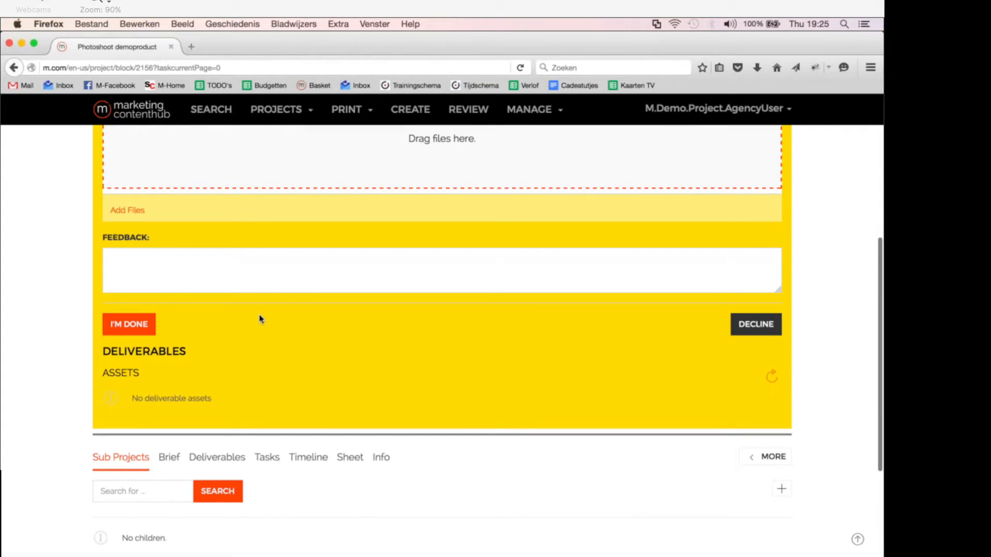
click(169, 456)
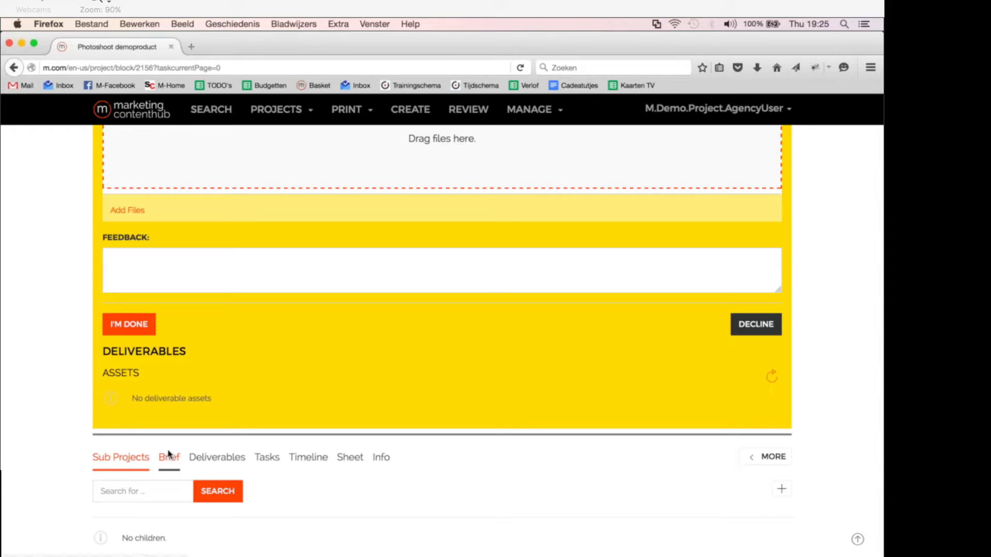
scroll(57, 391, down, 4)
scroll(57, 391, down, 8)
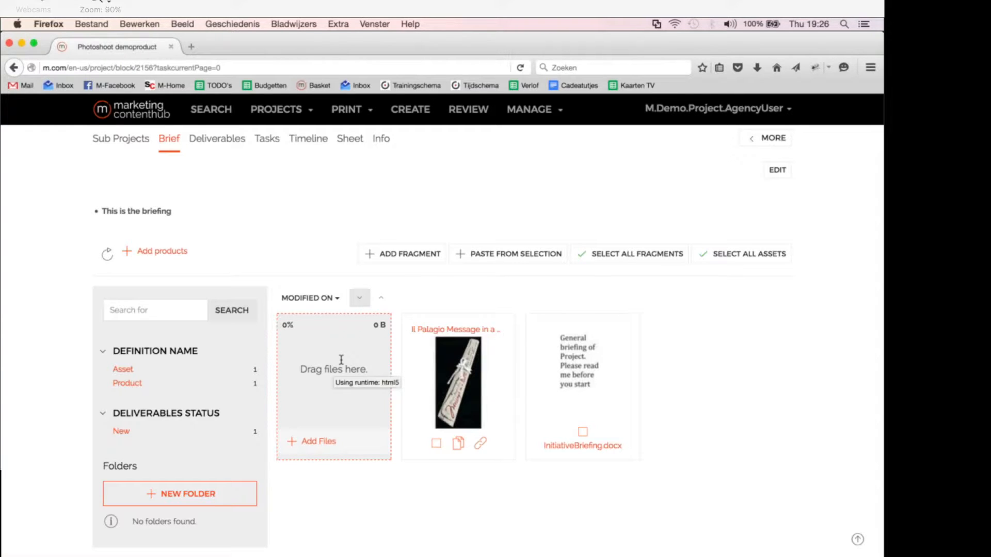
scroll(341, 360, down, 2)
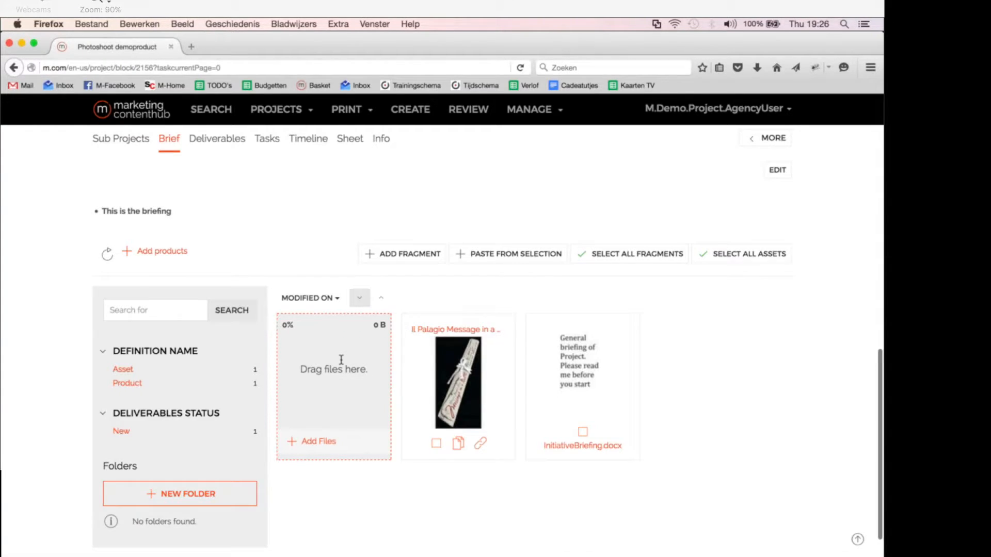
scroll(341, 361, up, 3)
scroll(341, 364, up, 9)
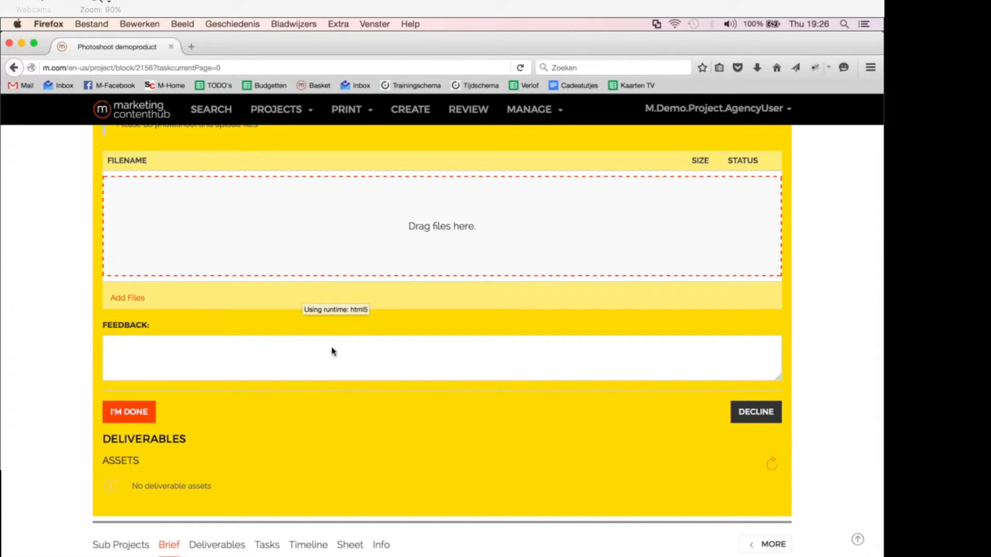
Step: Switch to Finder and open the photoshoot folder inside M-Project
key(super+Tab)
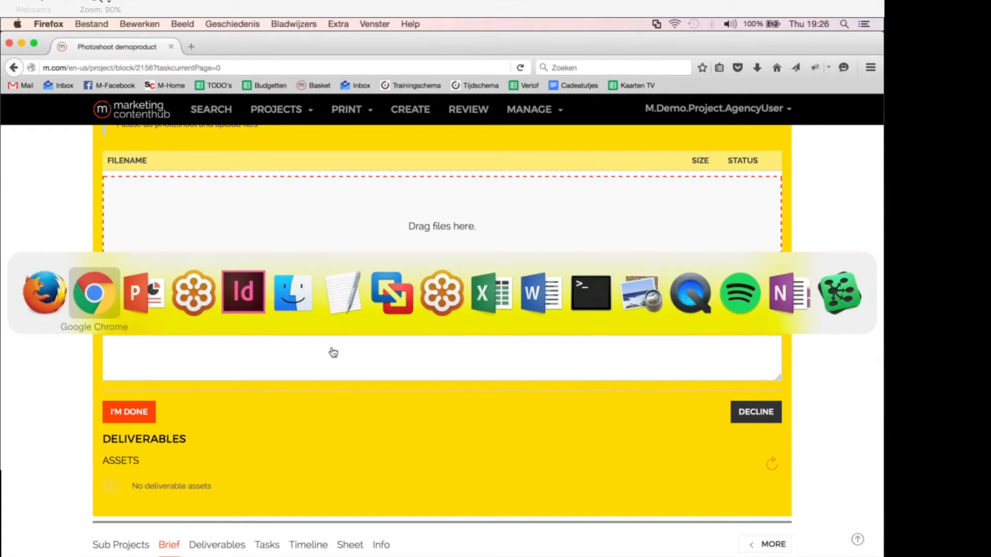
key(super+Tab)
key(super+Tab)
key(super+Tab)
key(super+Tab)
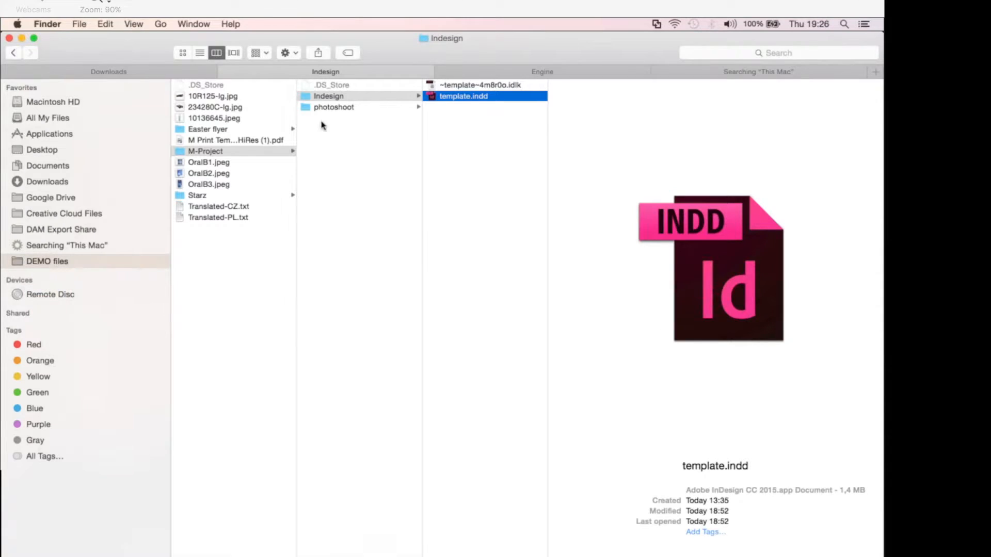
click(324, 108)
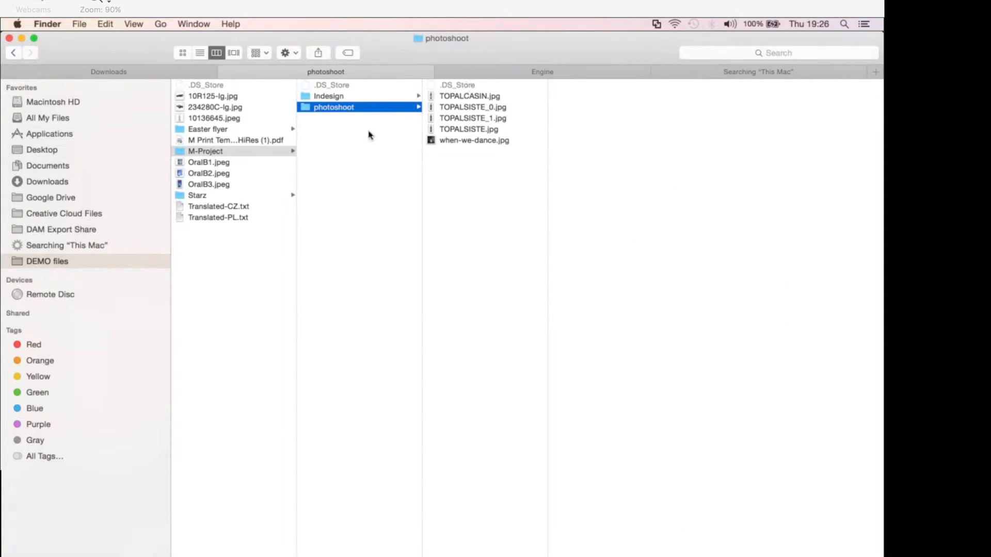
click(489, 187)
key(super+a)
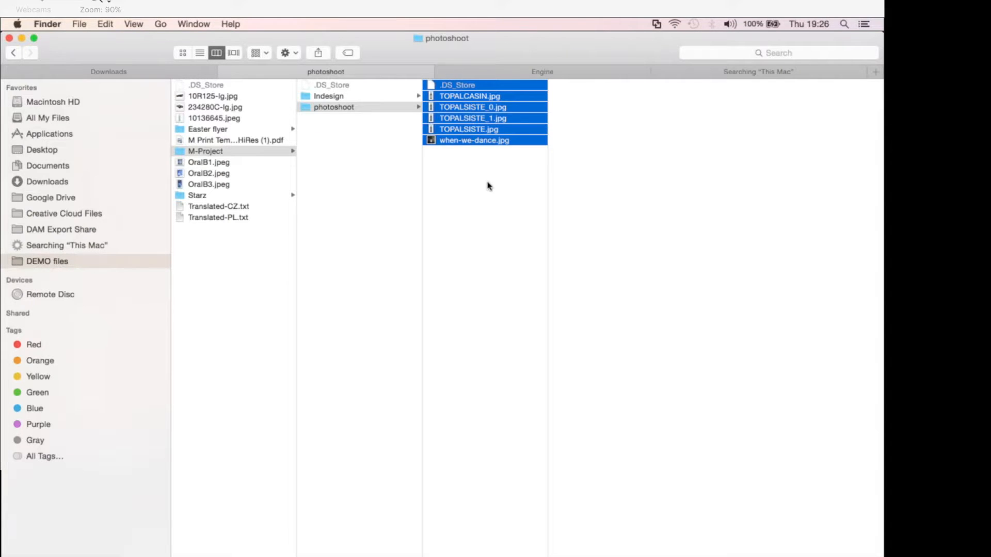
click(490, 186)
Step: Preview the images in the photoshoot folder one by one, from TOPALCASIN.jpg to when-we-dance.jpg
click(466, 99)
key(Down)
key(Down)
key(Down)
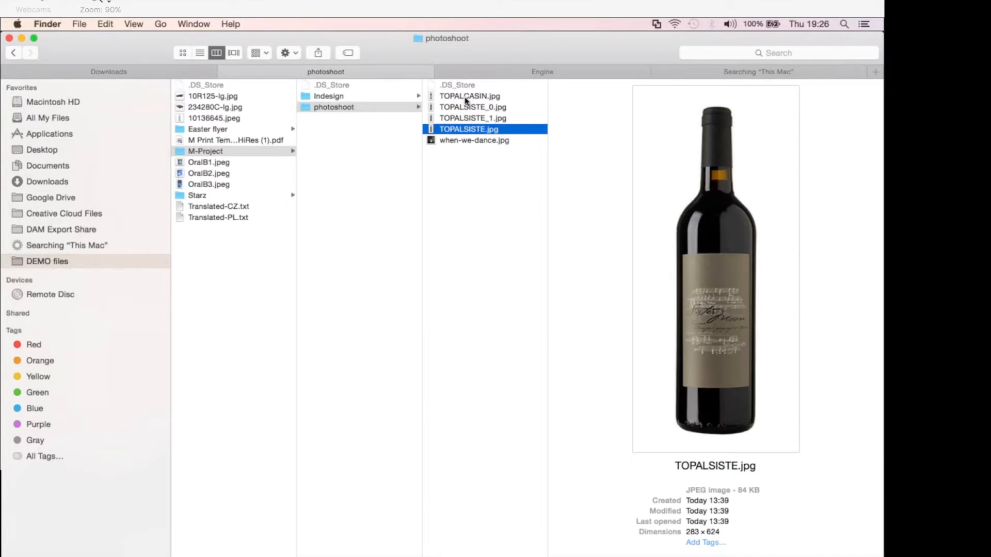
key(Down)
key(Up)
key(Up)
key(Up)
key(Up)
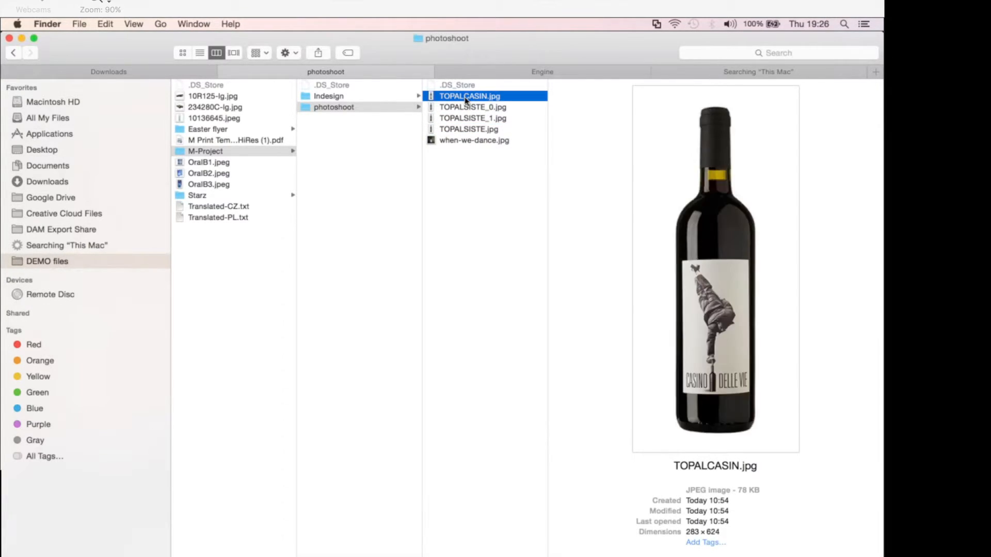
Step: Upload the five JPG files from TOPALCASIN.jpg to when-we-dance.jpg to the Upload Files task in Firefox and check its deliverables
key(shift+Down)
key(shift+Down)
key(shift+Down)
key(shift+Down)
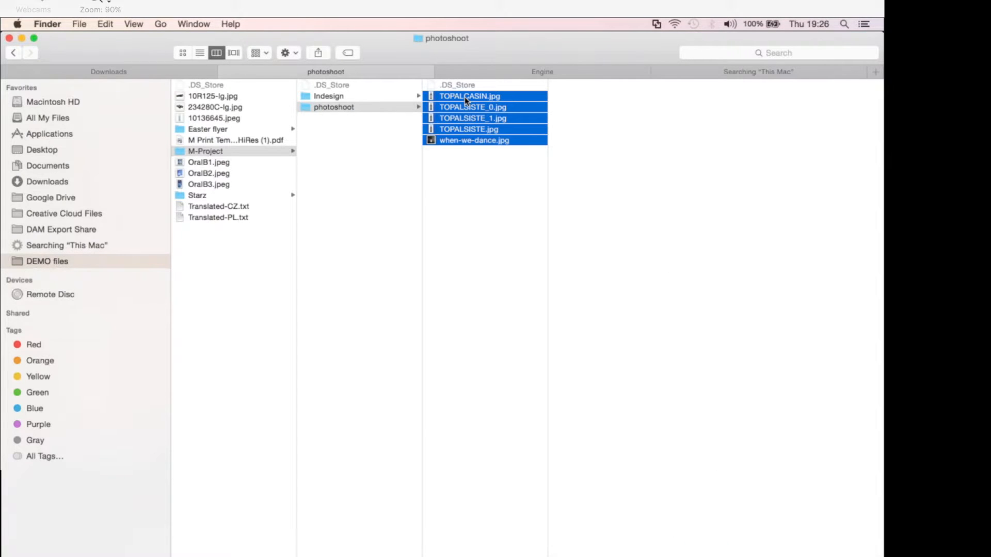
drag(461, 122, 350, 246)
key(super+Tab)
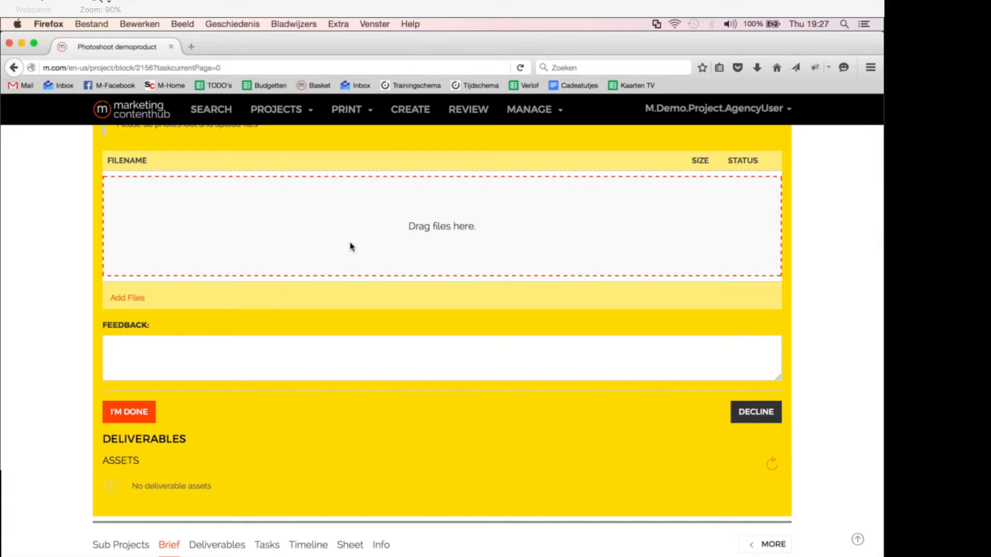
scroll(213, 262, up, 3)
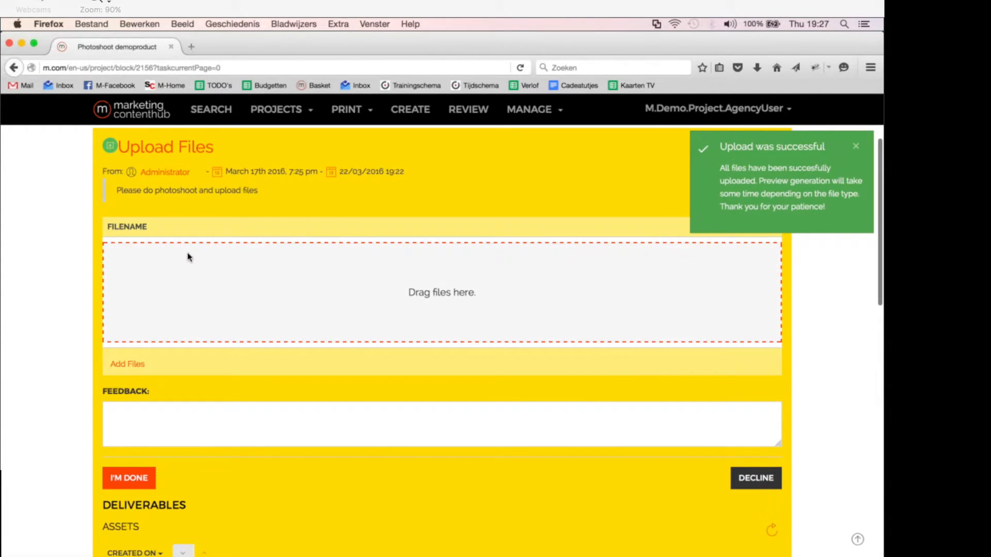
scroll(188, 256, down, 1)
scroll(188, 257, down, 8)
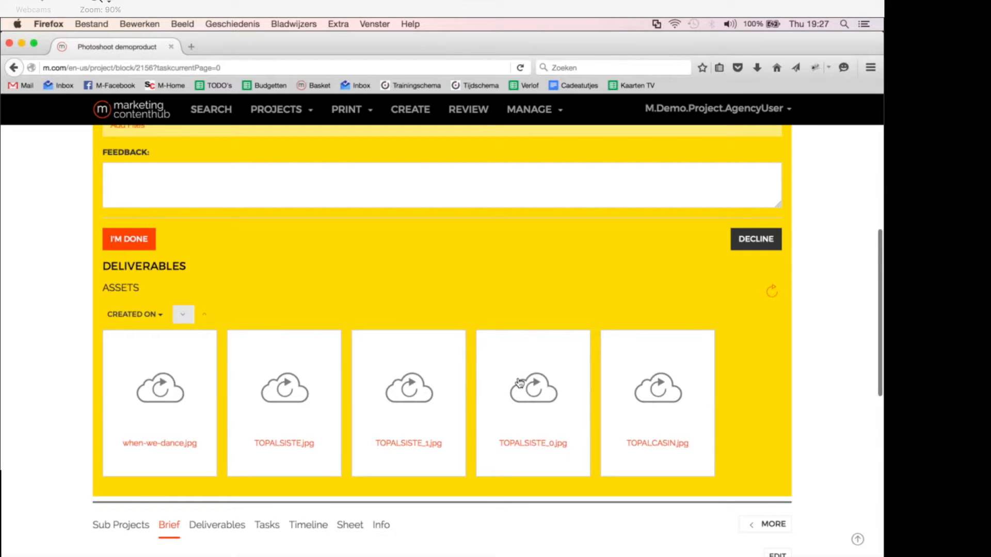
Step: Enter the feedback "Job done. check attached files" on the Upload Files task and mark the task as done
scroll(519, 382, up, 2)
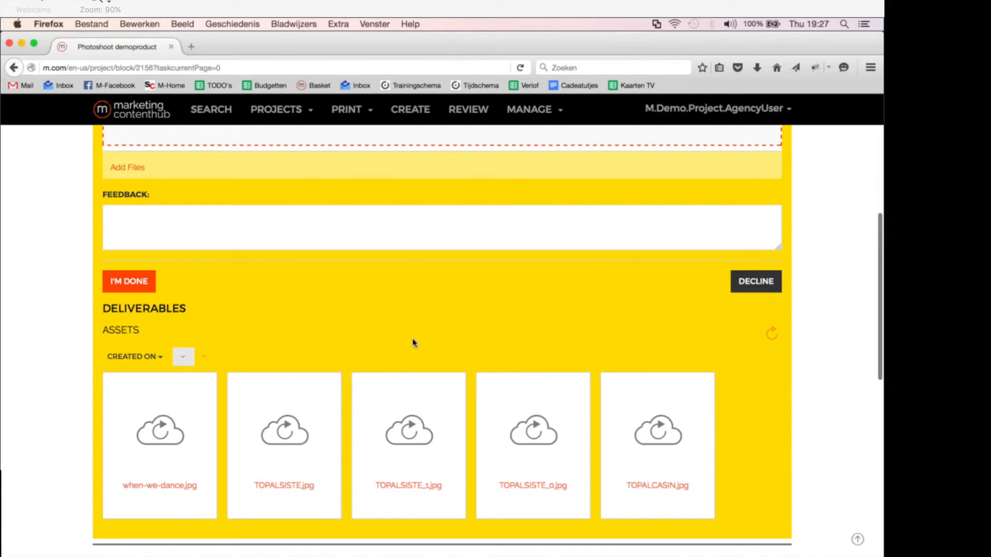
scroll(405, 337, up, 1)
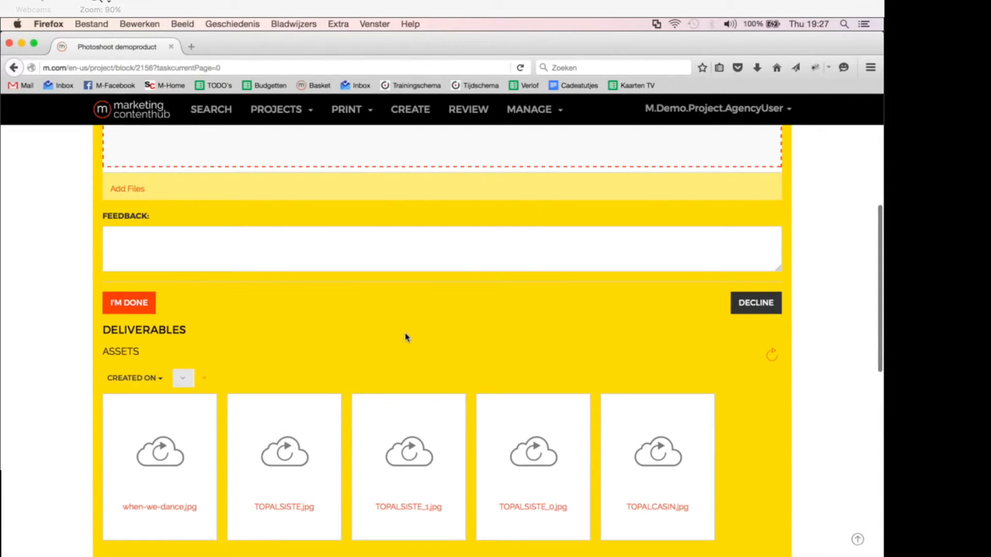
scroll(405, 337, up, 8)
click(167, 417)
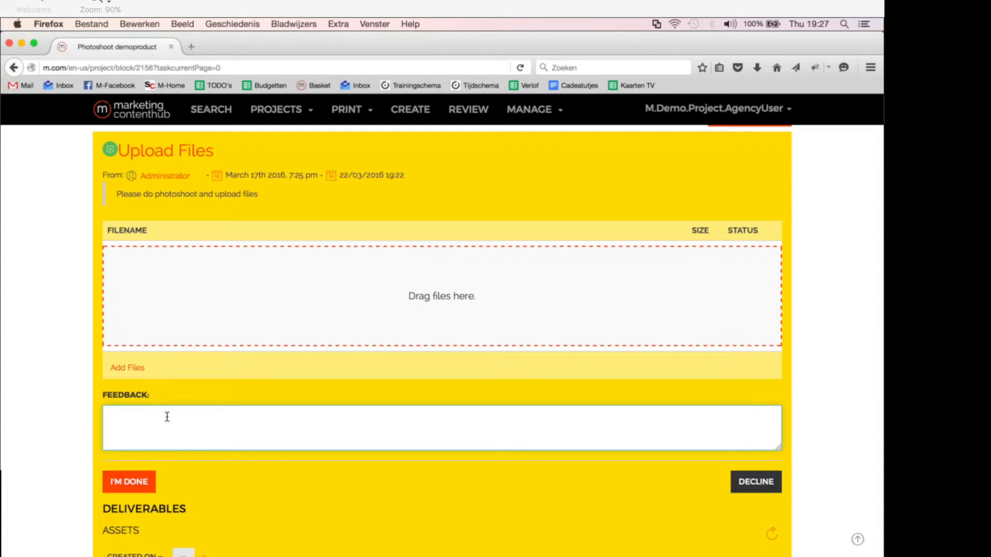
text(Job done. )
text(check attached files)
click(129, 481)
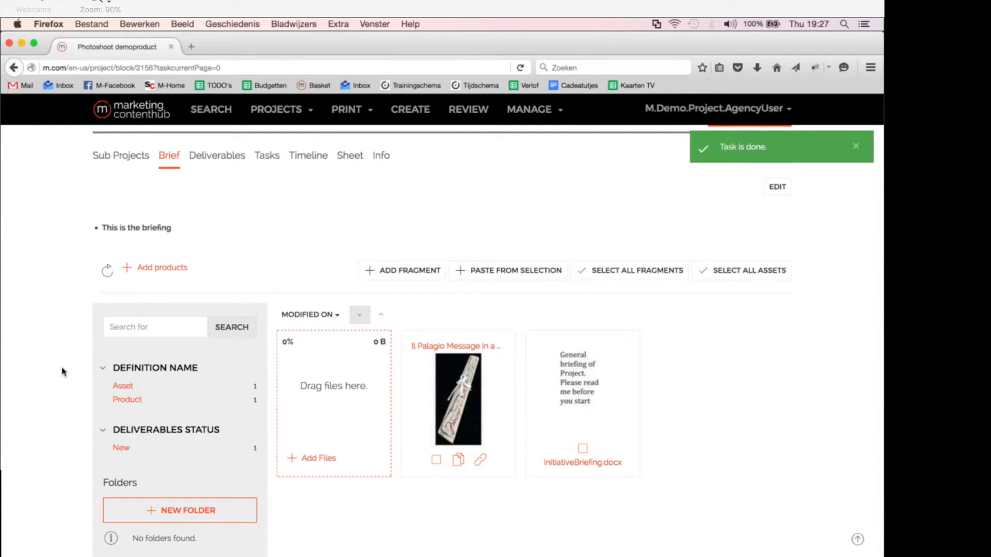
Step: Switch to Chrome, logged in as Administrator, and open the Photoshoots campaign from the projects home page
scroll(241, 261, up, 2)
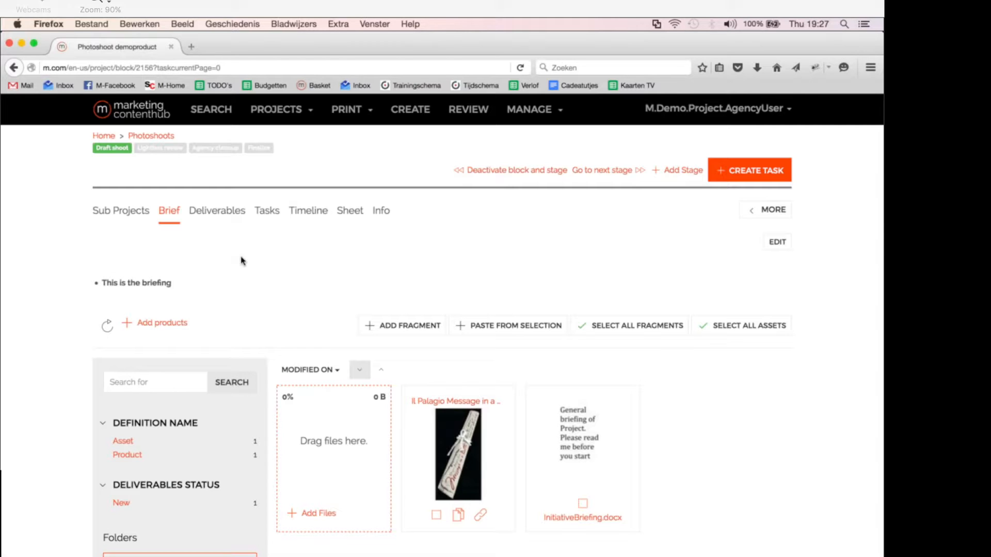
key(super+Tab)
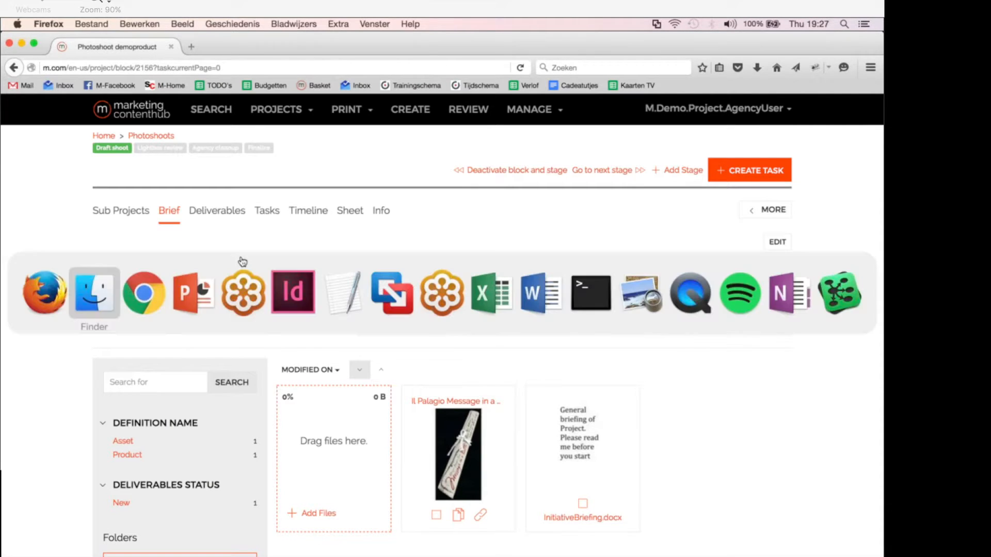
key(super+Tab)
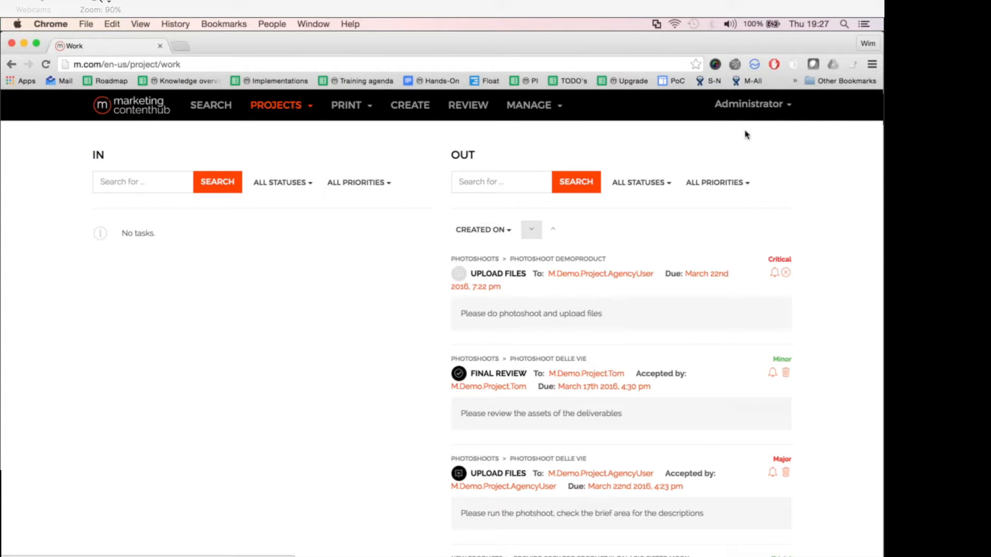
click(281, 106)
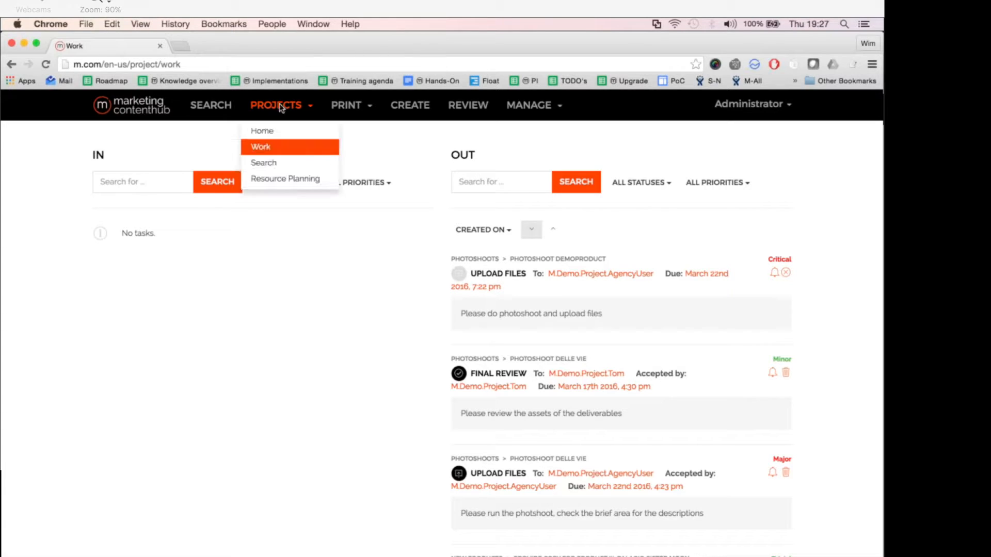
click(273, 134)
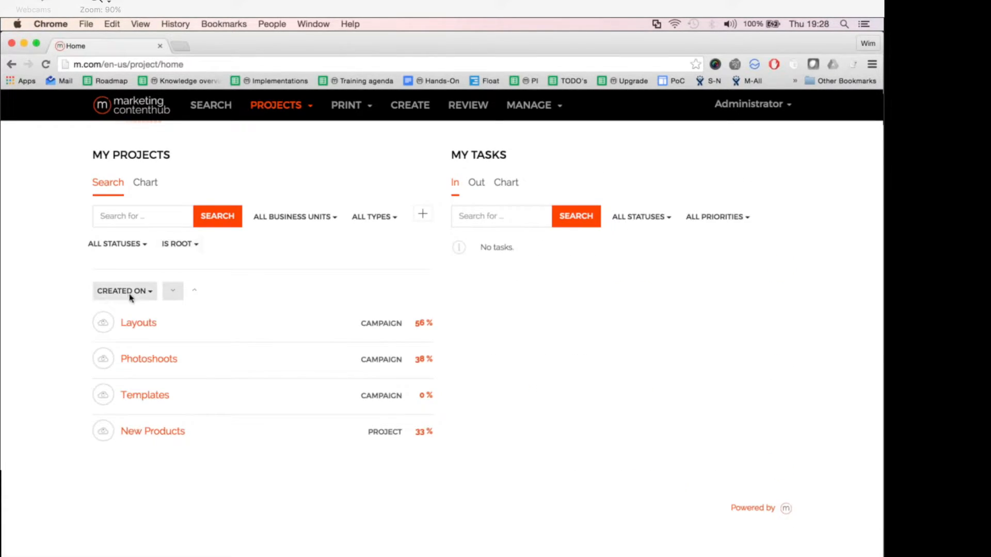
click(151, 363)
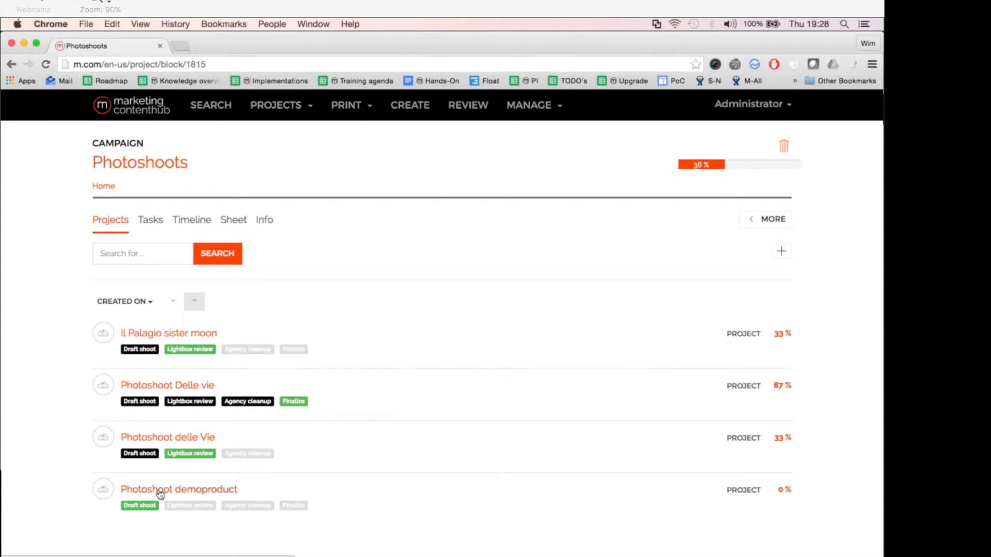
Step: Sort the campaign's projects by newest first, search for "demo" and open the Photoshoot demoproduct project
click(173, 301)
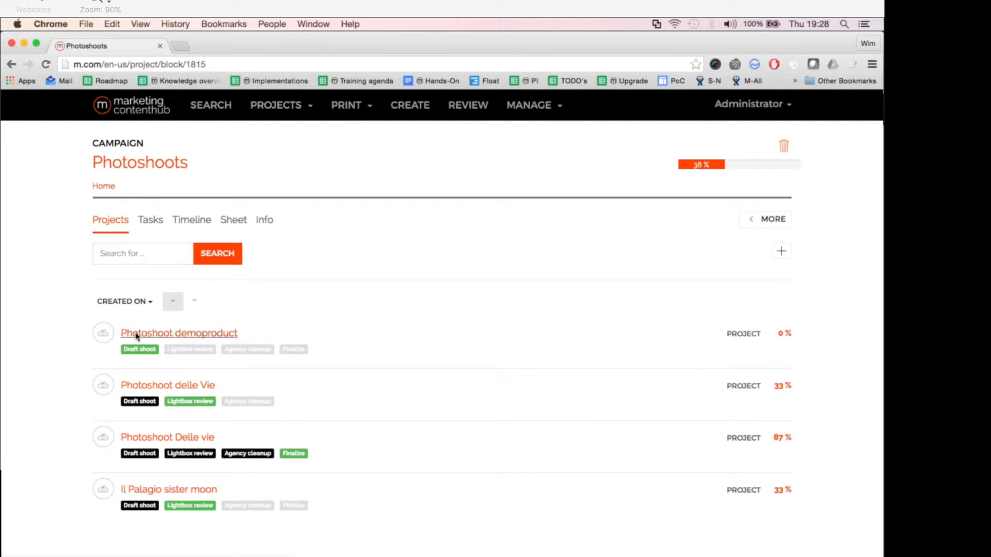
click(146, 253)
text(demo)
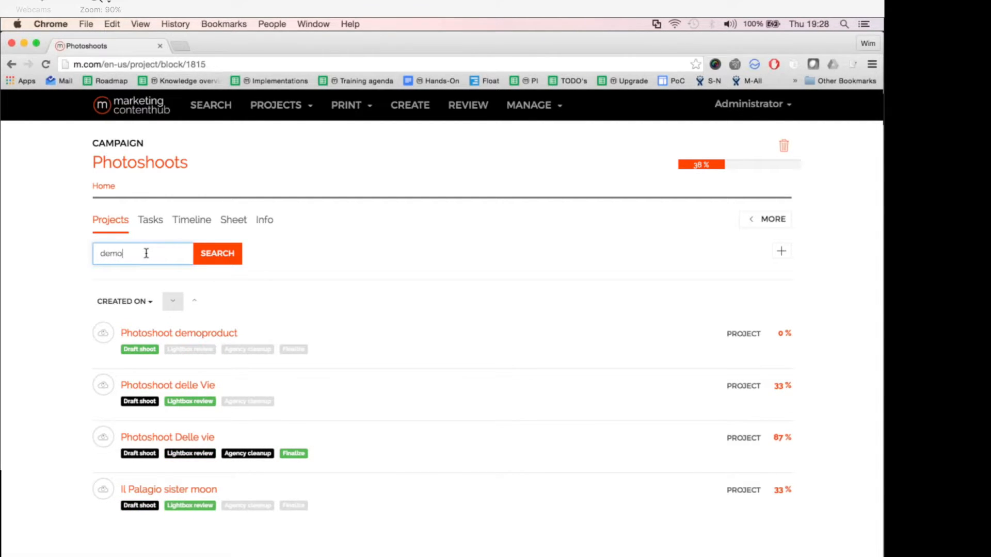
key(Return)
double_click(117, 252)
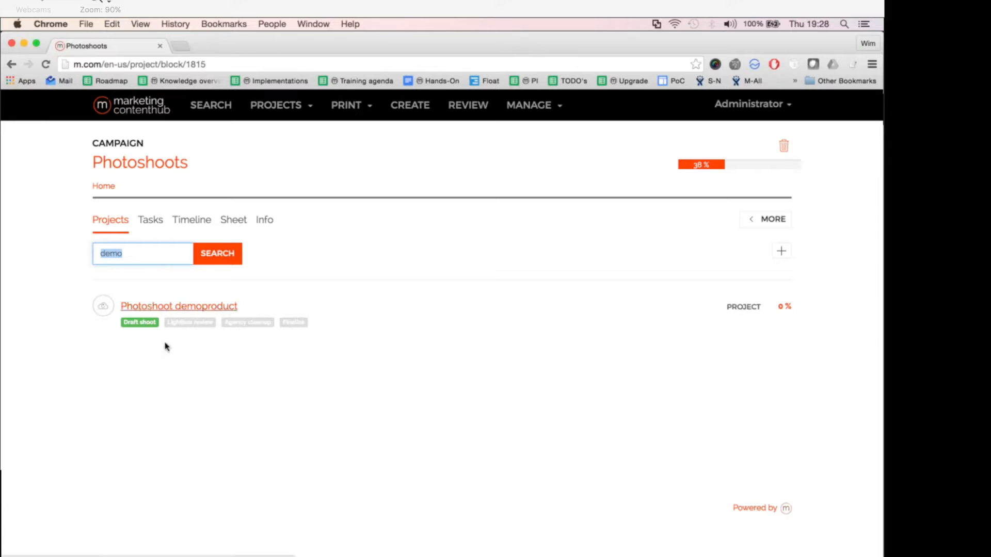
click(154, 307)
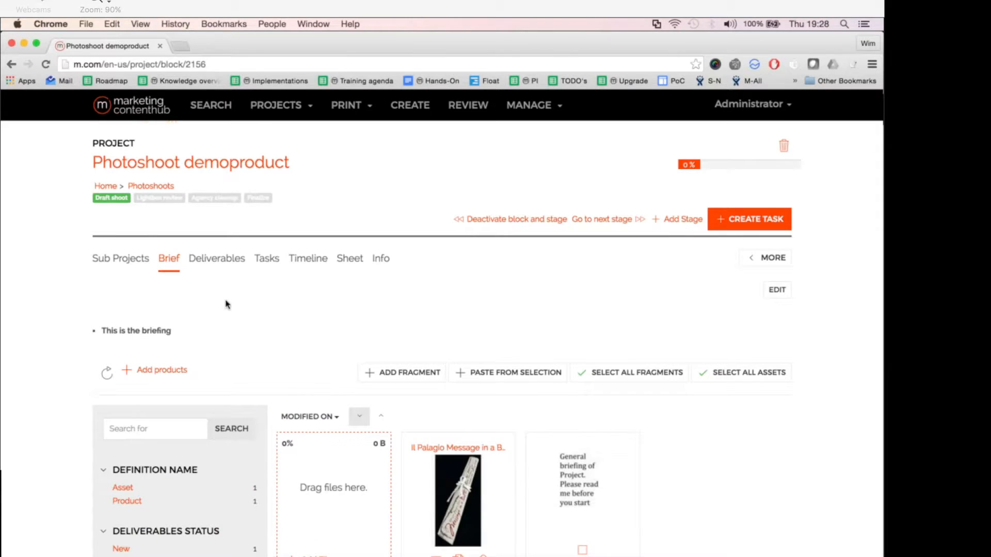
Step: Look through the uploaded bottle images in the deliverables of Photoshoot demoproduct
click(212, 263)
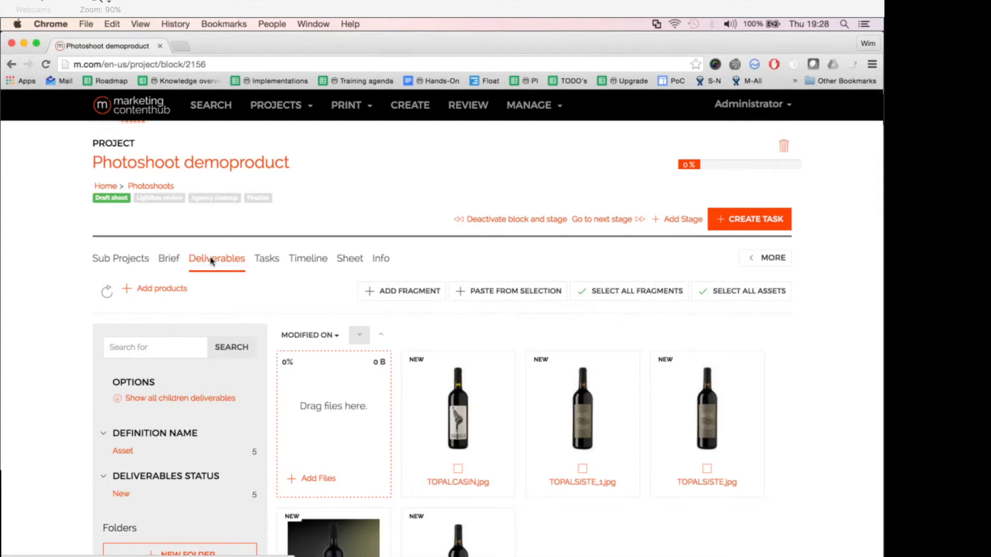
scroll(311, 283, down, 3)
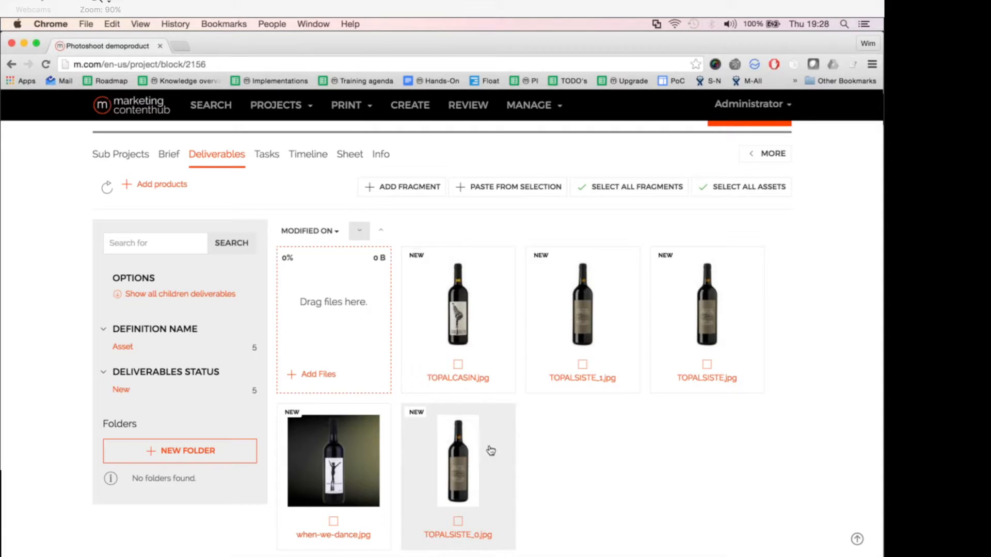
scroll(511, 275, up, 3)
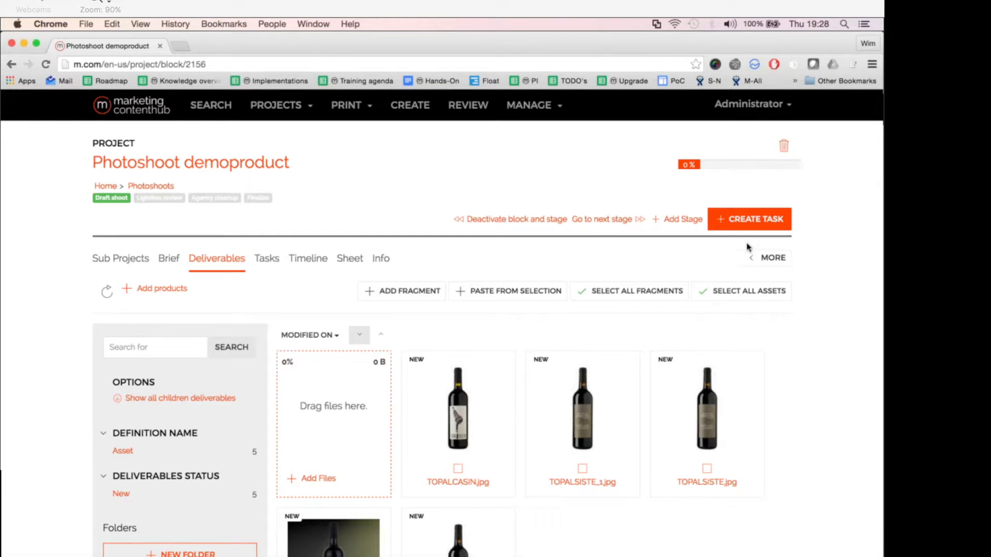
Step: Examine the project's activity log, from the stage and block activation to the Upload Files task's message and feedback, and hide the additional info
click(780, 263)
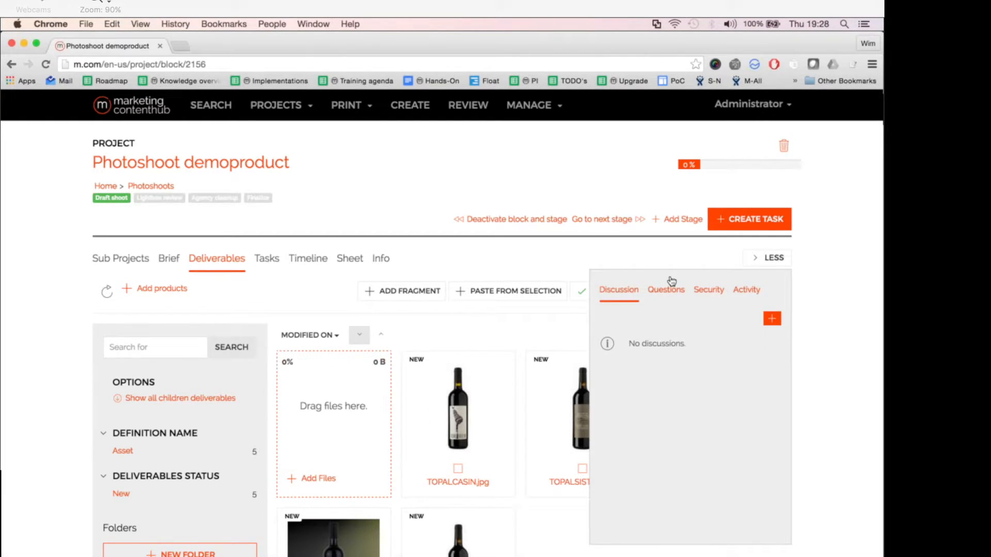
click(743, 290)
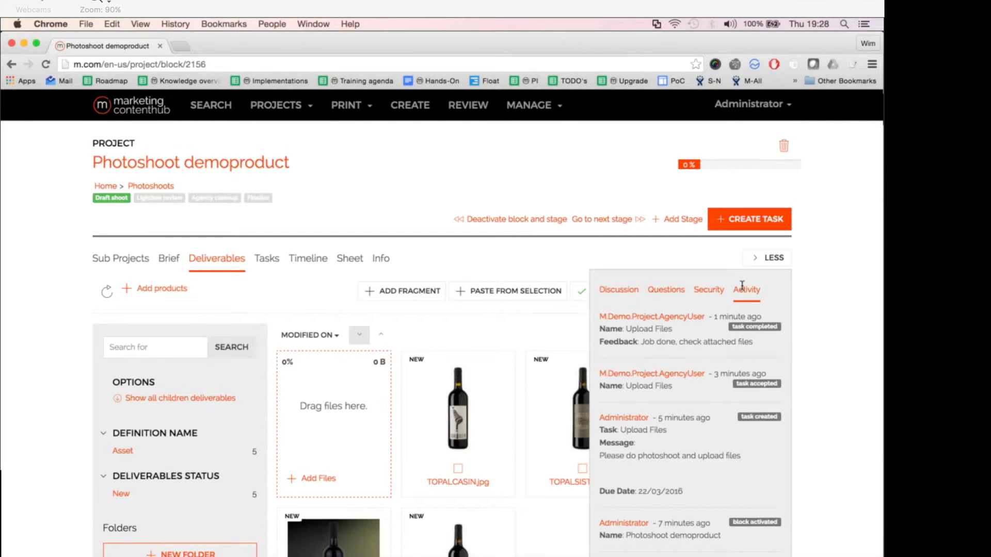
scroll(743, 284, down, 1)
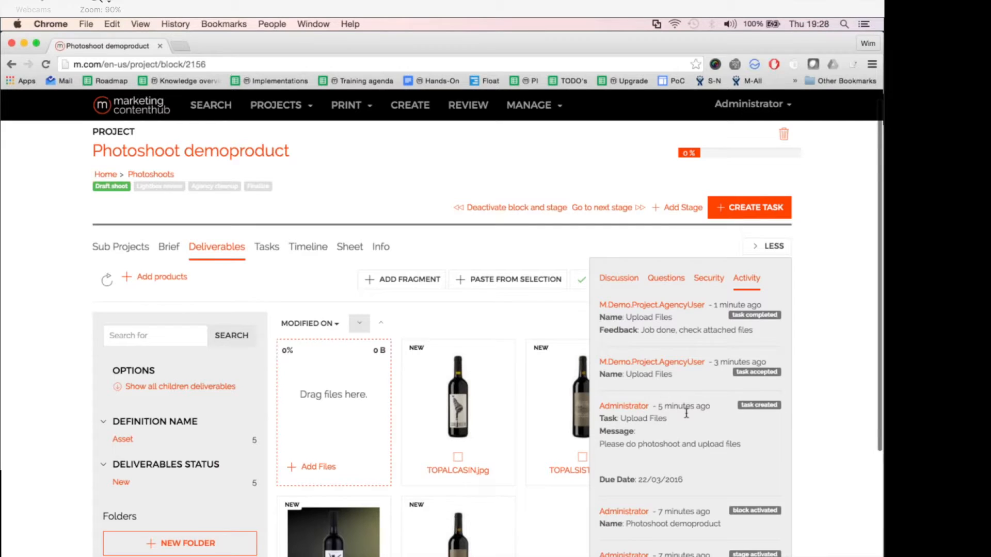
scroll(687, 413, down, 3)
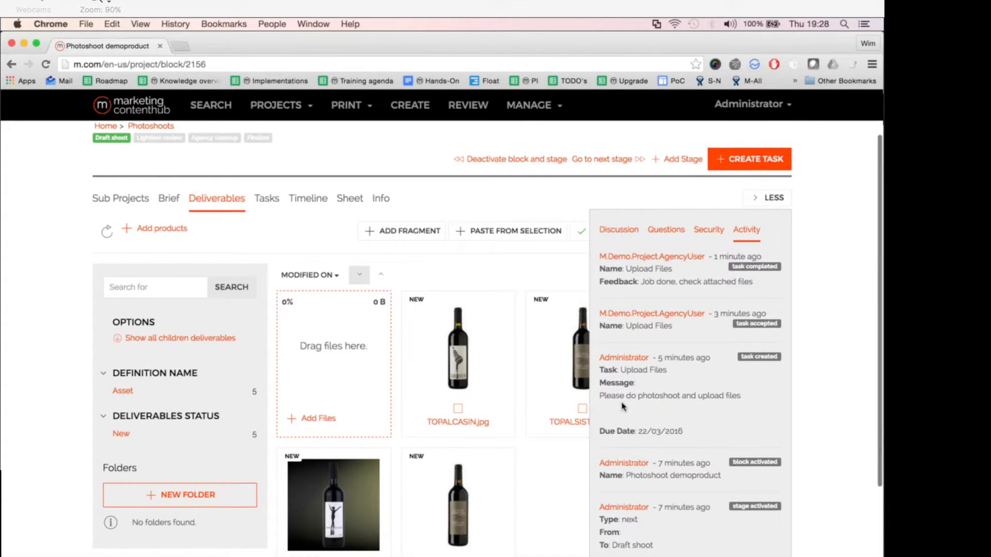
scroll(622, 406, down, 3)
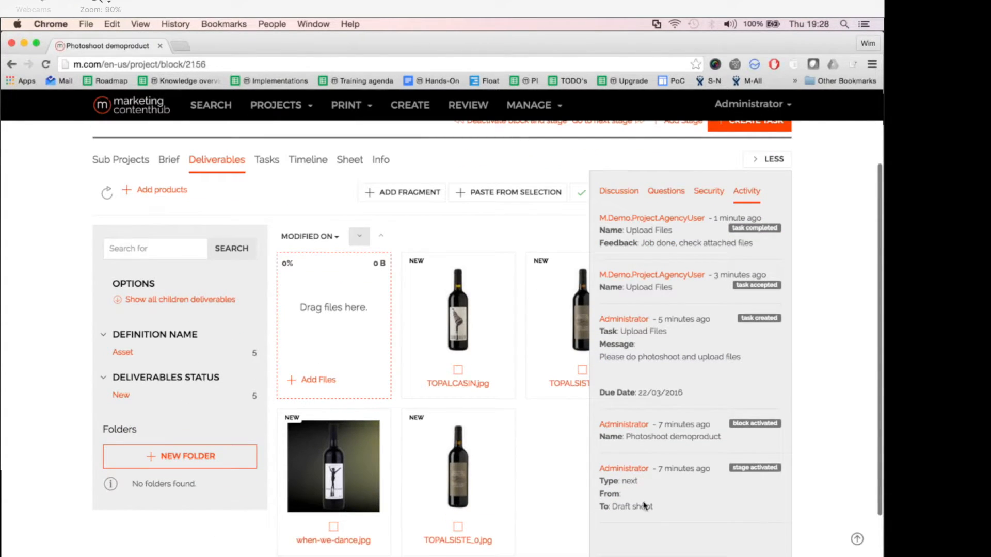
triple_click(650, 436)
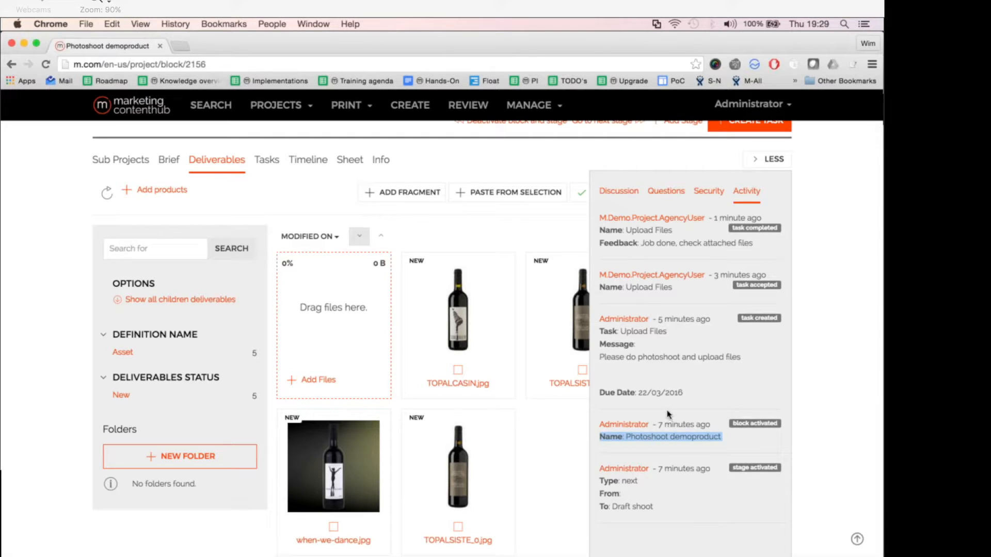
scroll(669, 415, up, 2)
click(750, 447)
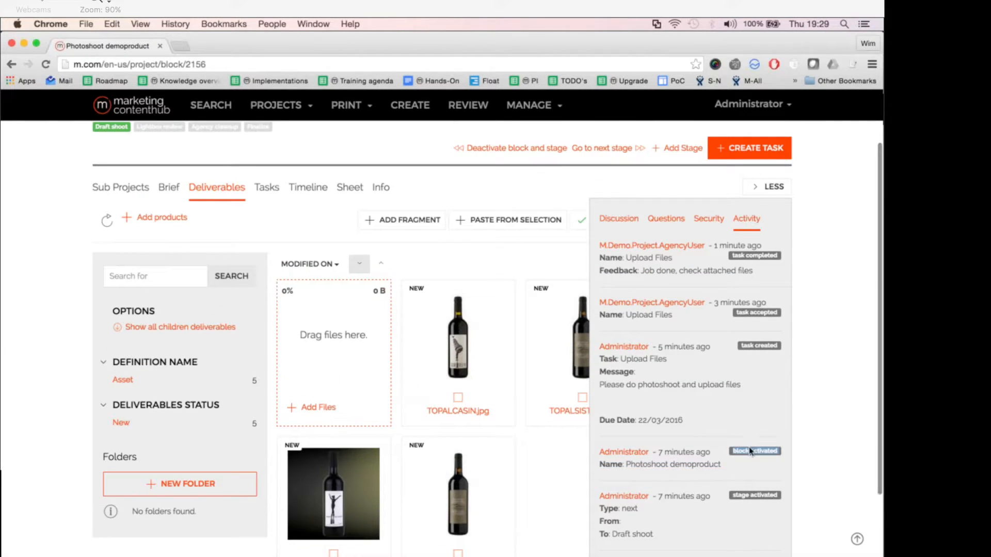
drag(628, 359, 702, 385)
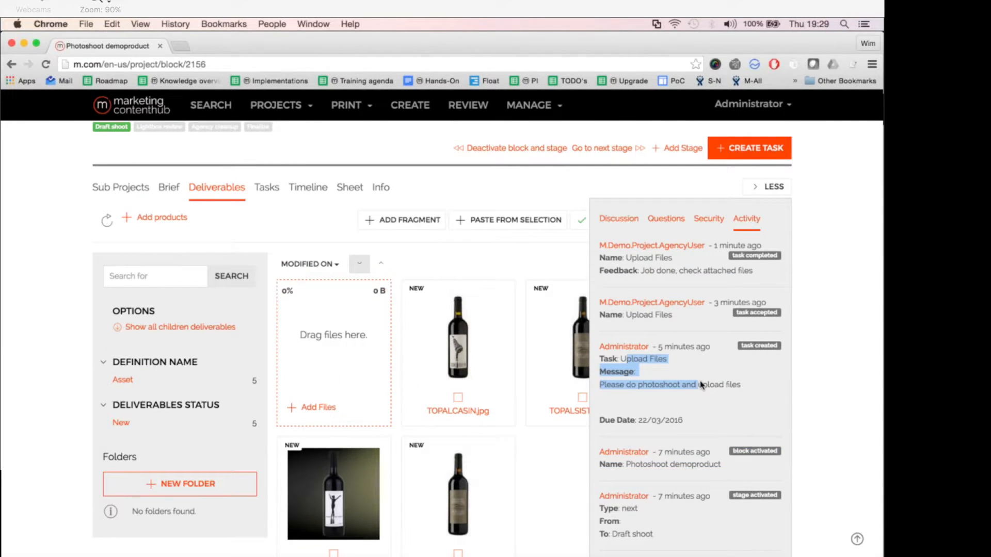
drag(641, 270, 739, 266)
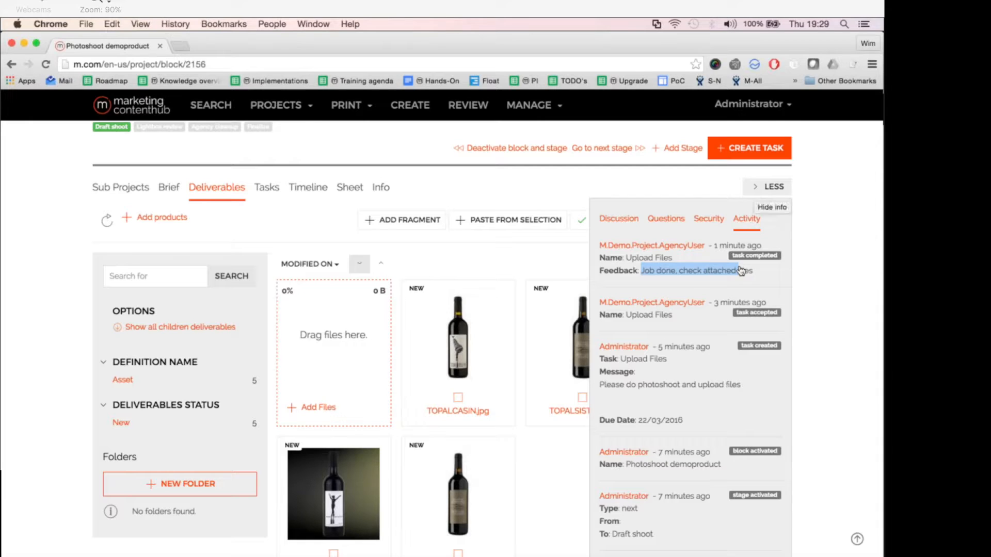
click(769, 187)
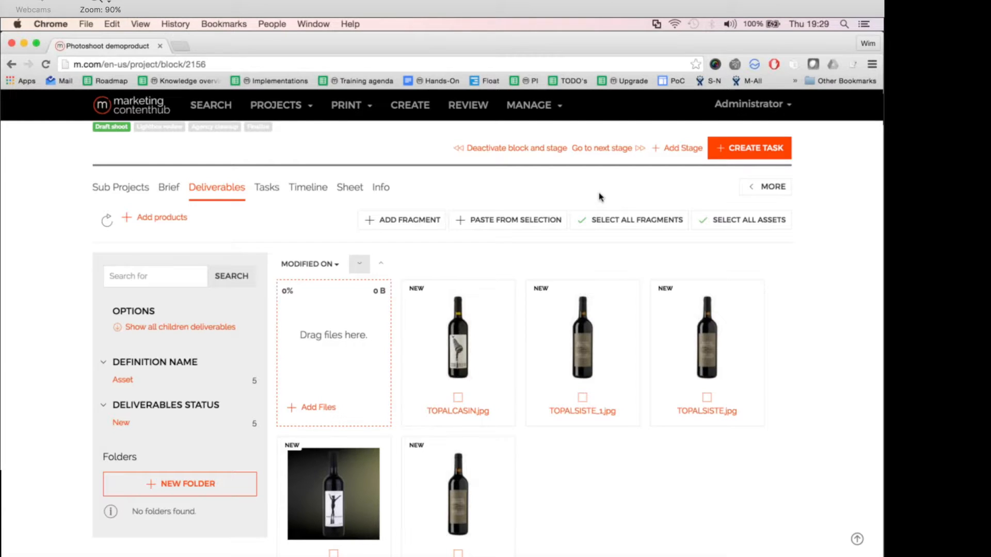
Step: Advance Photoshoot demoproduct from the Draft shoot stage to Lightbox review
scroll(514, 189, up, 2)
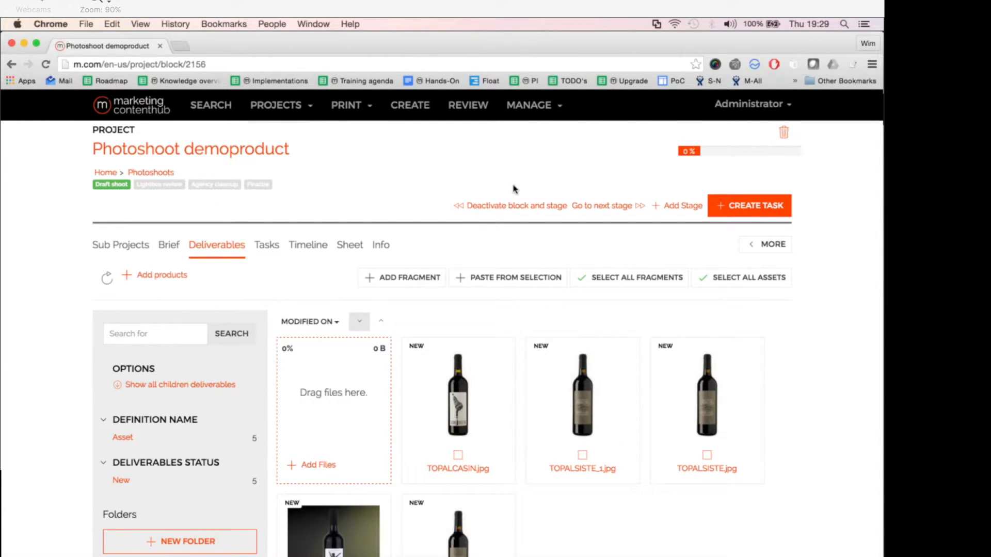
scroll(513, 189, down, 1)
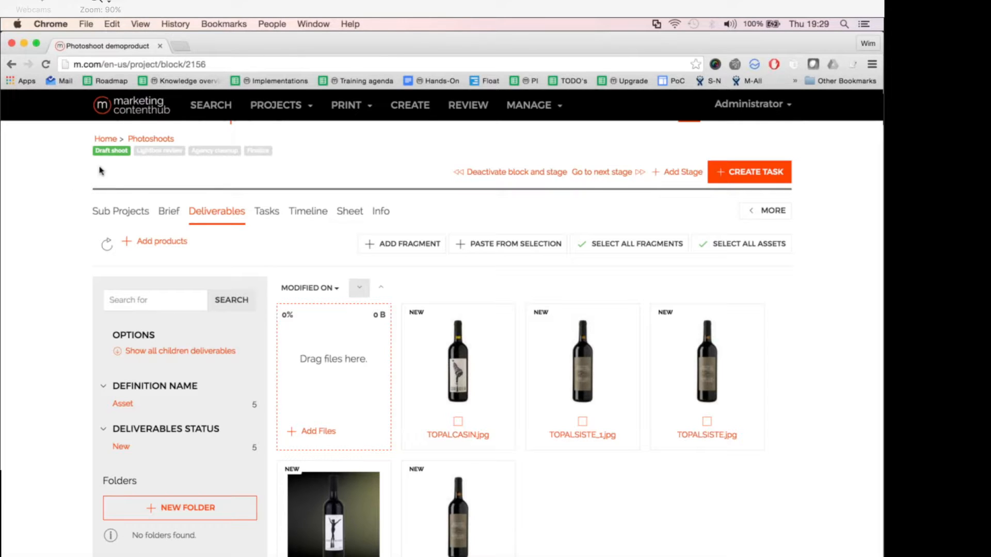
click(614, 172)
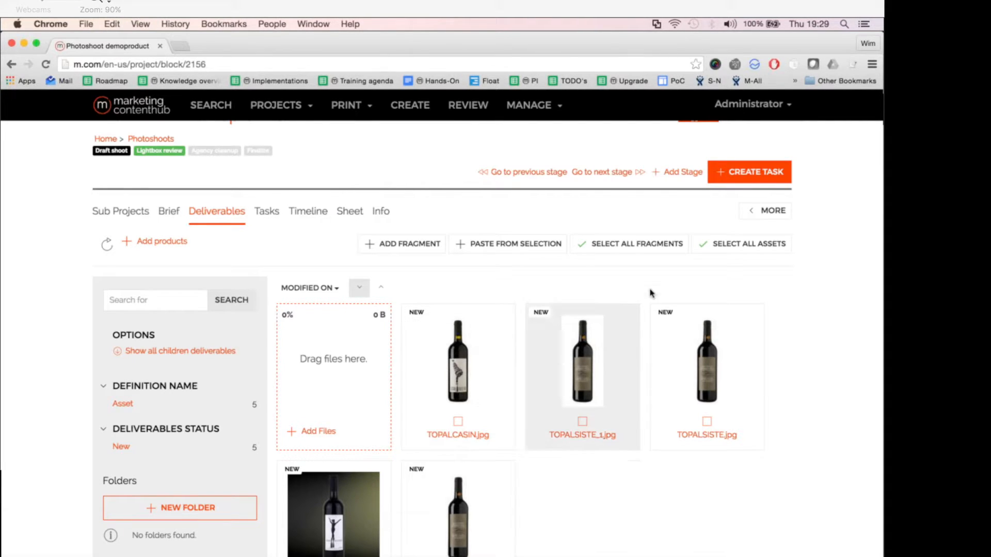
Step: Select all deliverable assets except TOPALSISTE_1.jpg
click(740, 247)
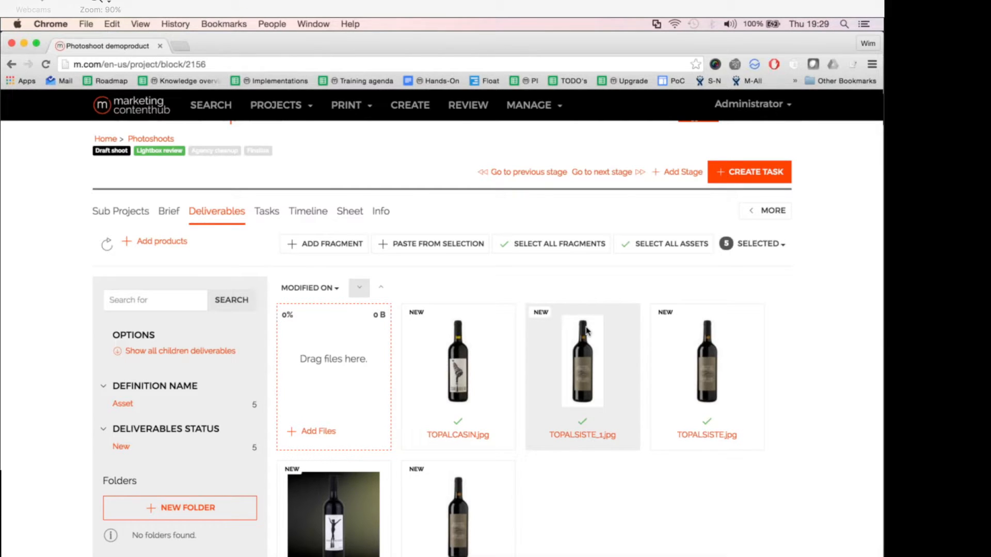
scroll(587, 331, down, 2)
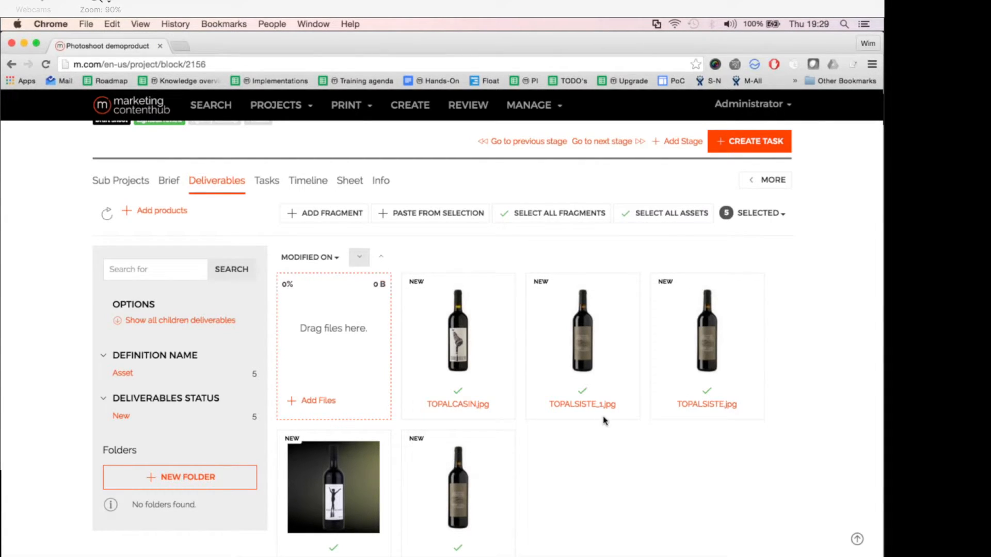
click(582, 392)
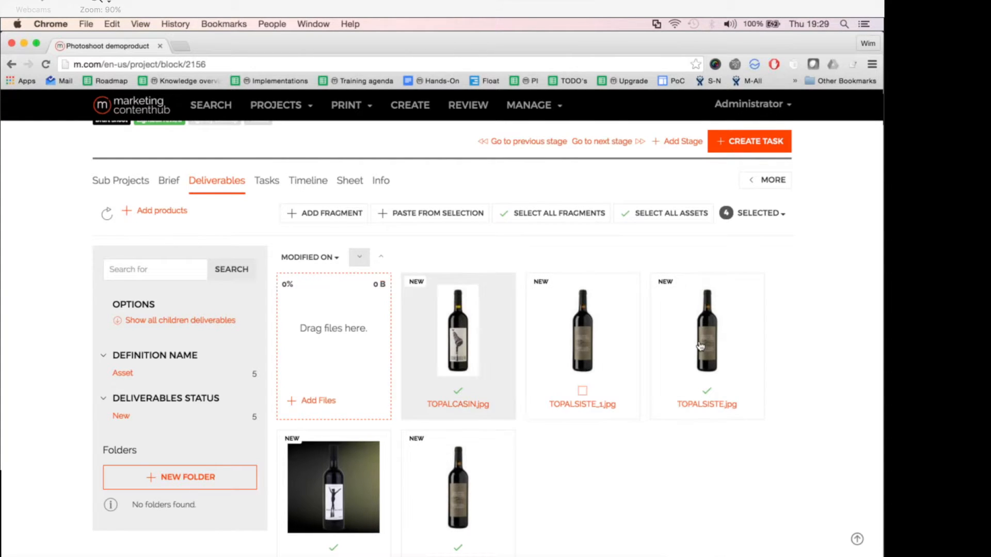
scroll(700, 345, down, 3)
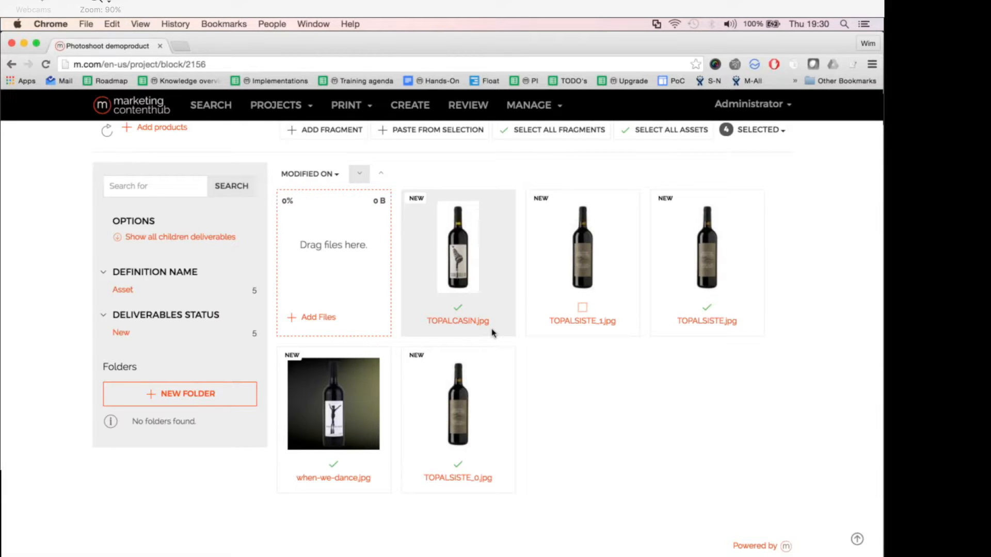
scroll(492, 333, up, 3)
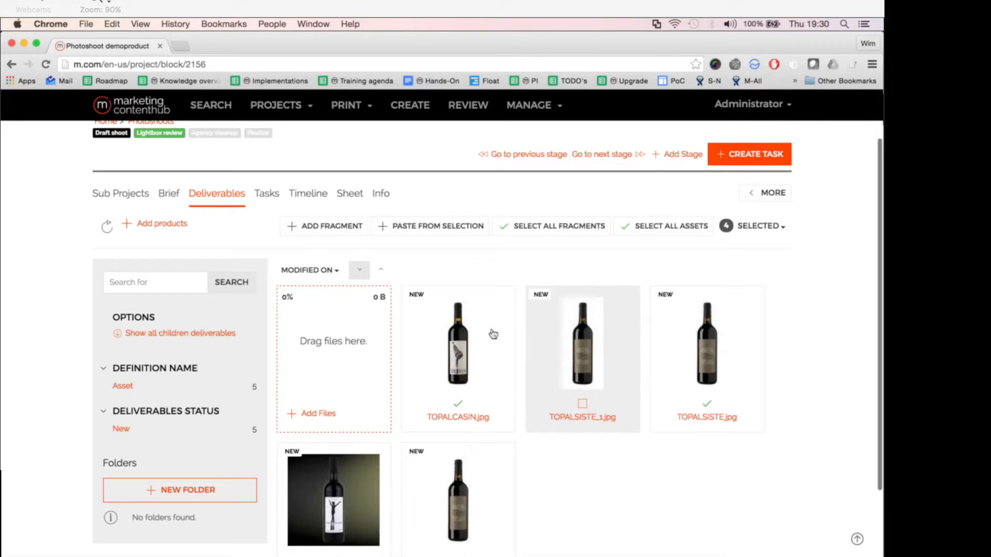
scroll(493, 334, down, 1)
scroll(493, 334, up, 1)
scroll(492, 309, up, 1)
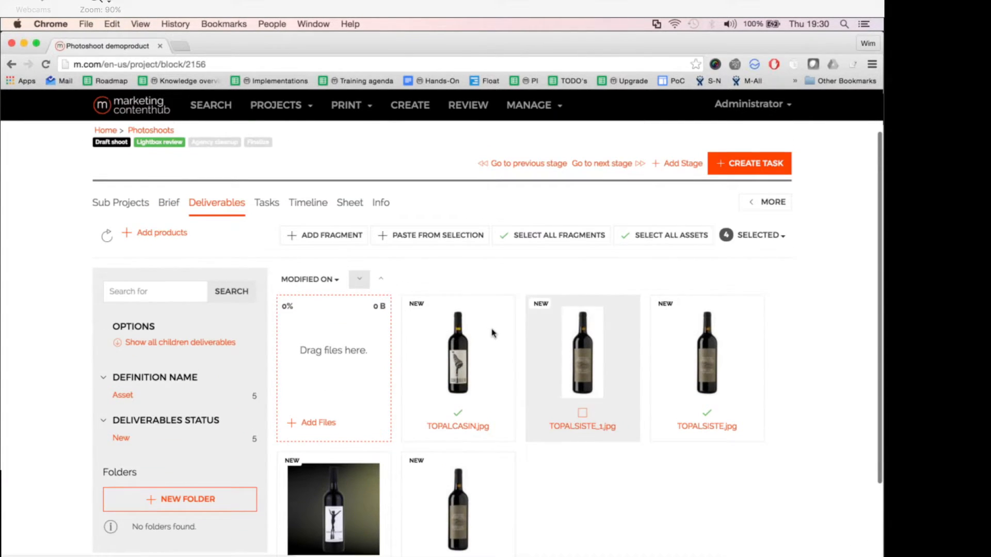
Step: Start a Final Review task for the selected assets and enter the message "Demo message"
click(733, 167)
click(570, 210)
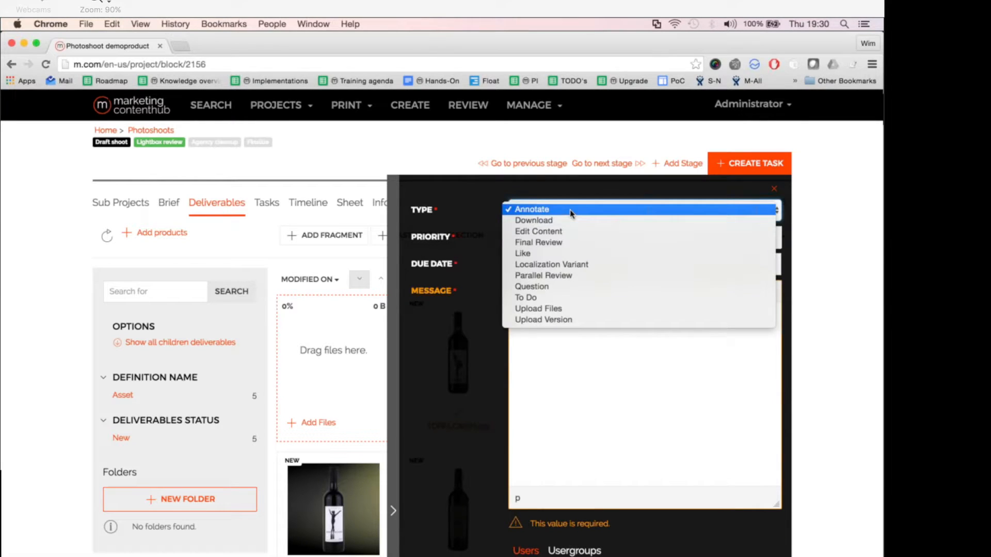
click(541, 242)
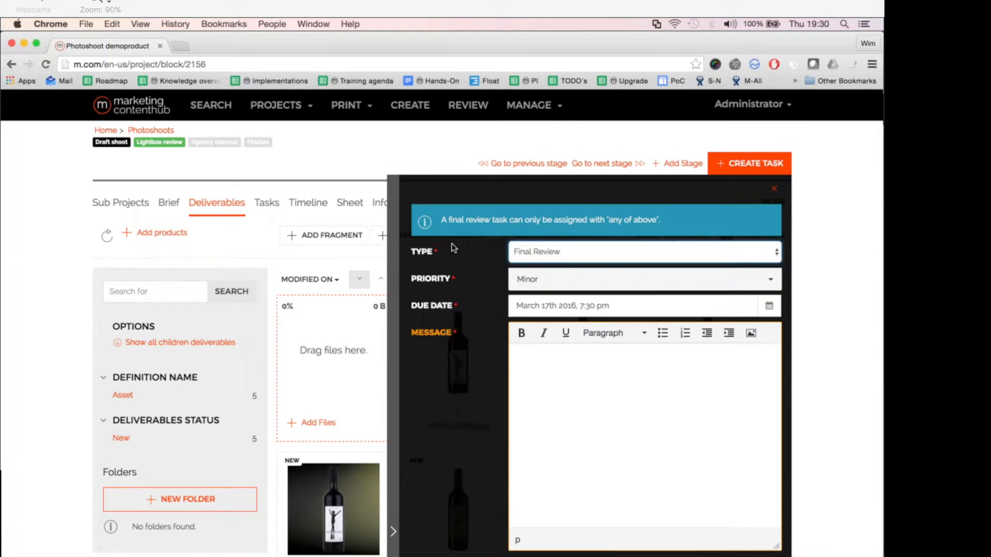
scroll(464, 246, down, 3)
click(554, 307)
text(Demo message)
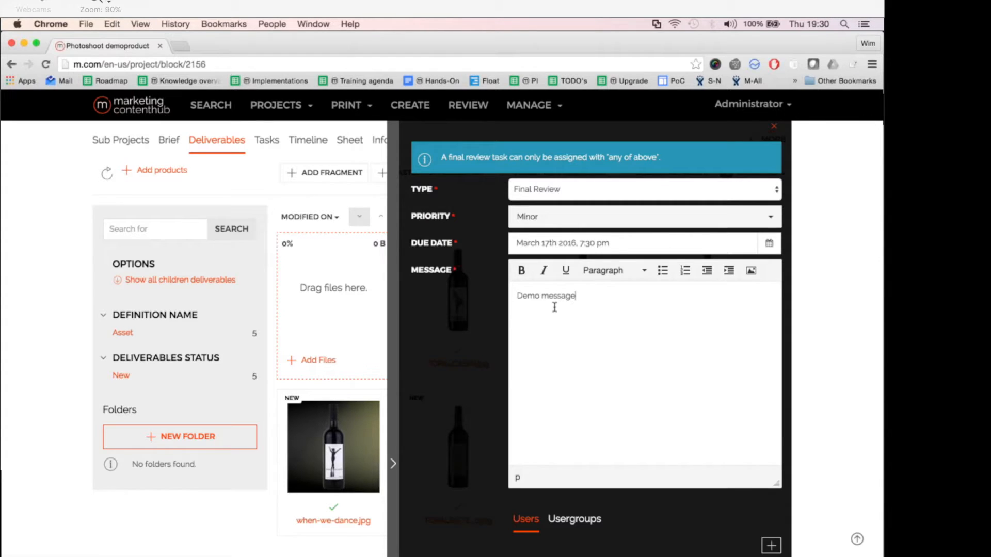
Step: Assign the Final Review task to the demo reviewer's user account, keep the selected deliverables included, and send it
scroll(554, 307, down, 6)
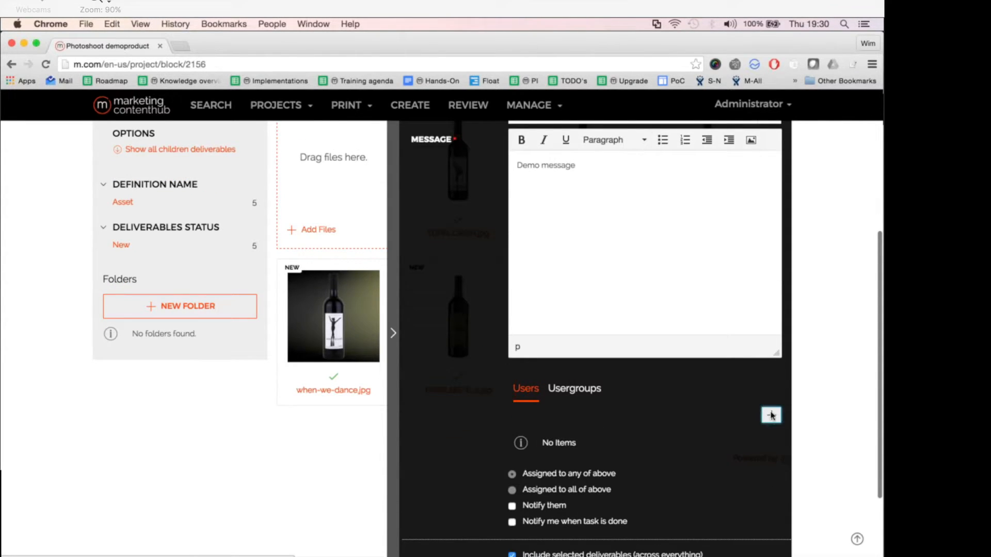
click(771, 415)
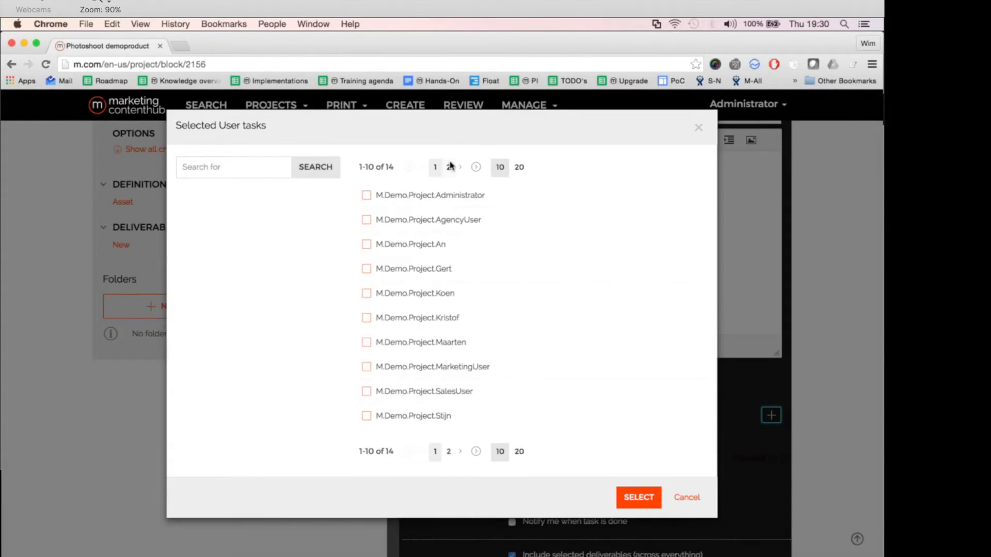
click(449, 166)
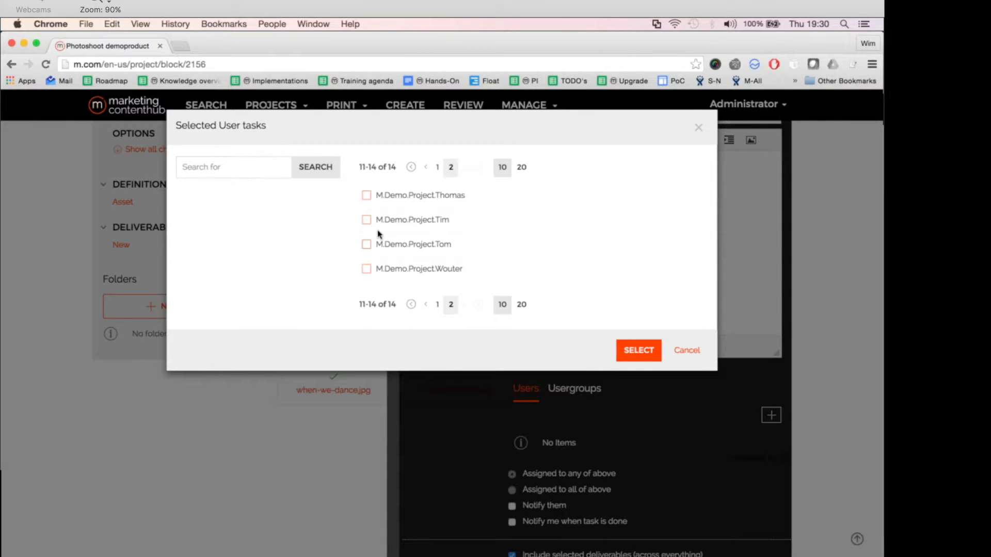
click(367, 245)
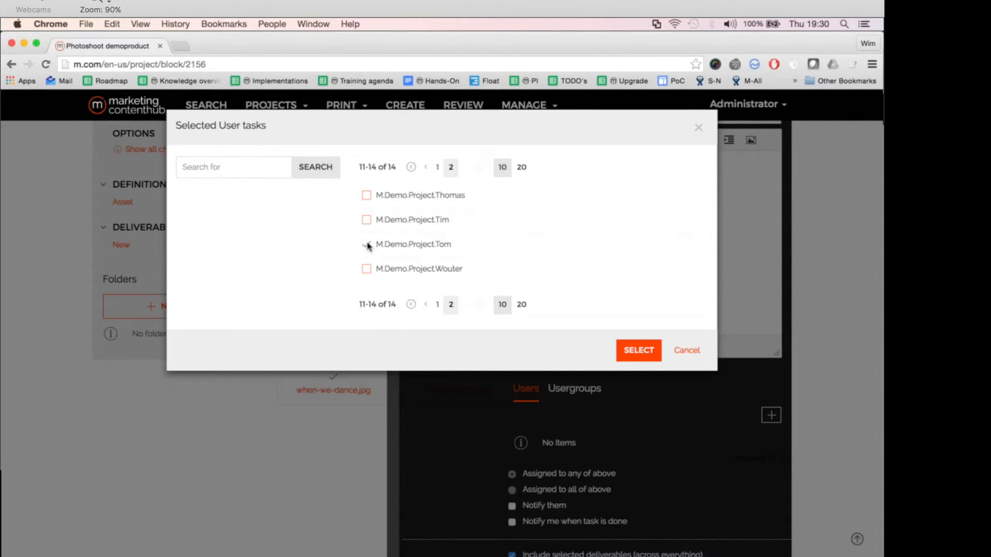
click(640, 351)
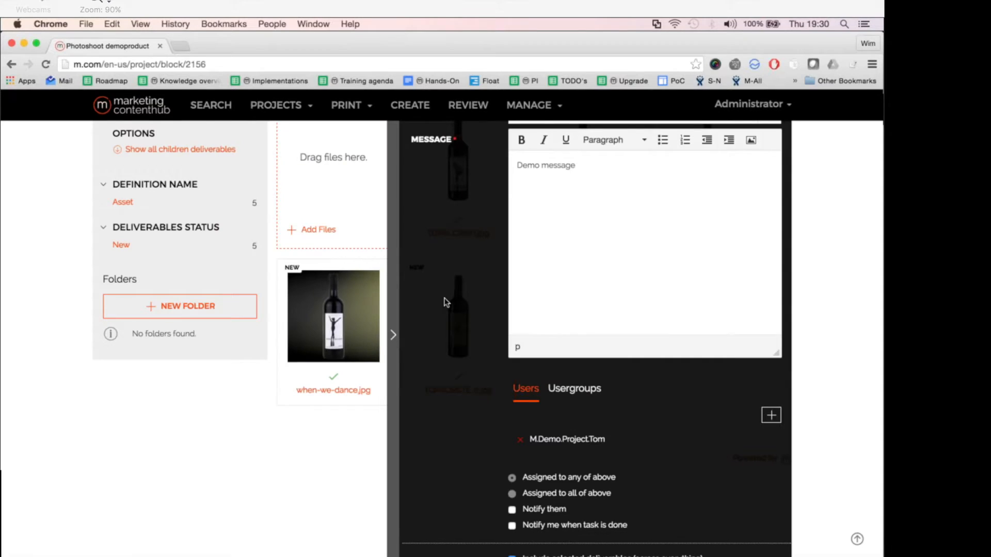
scroll(446, 302, down, 5)
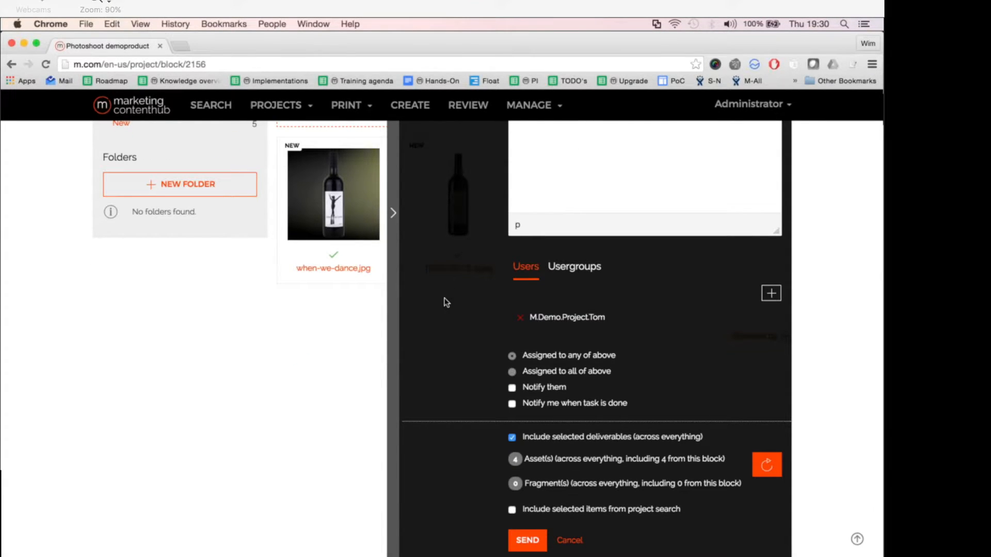
scroll(446, 302, up, 5)
scroll(446, 303, down, 5)
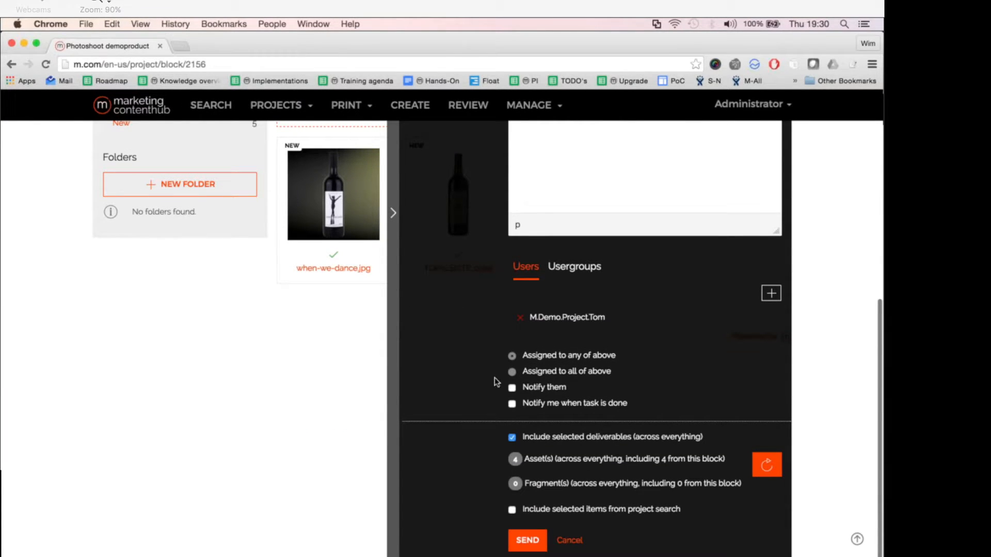
click(528, 541)
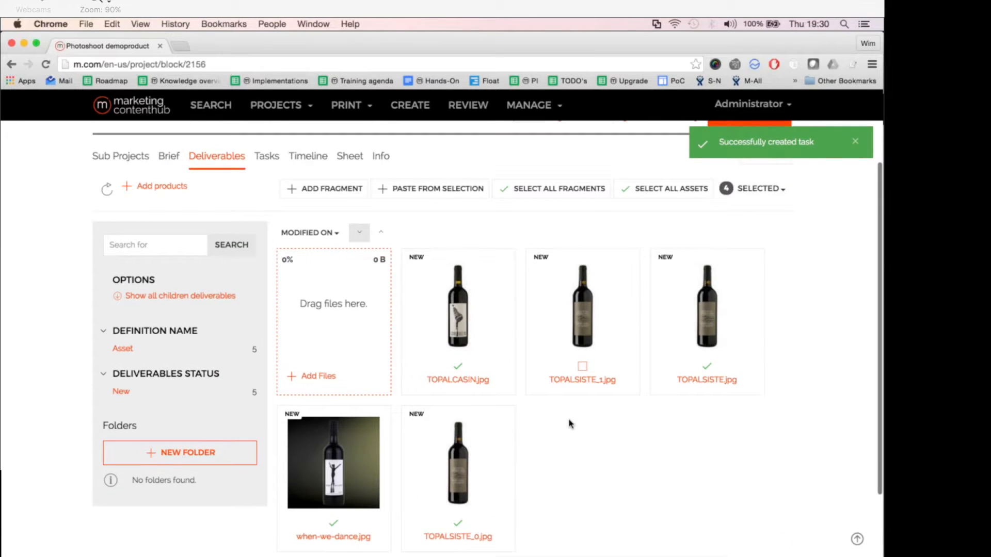
Step: Switch to Firefox, log out the agency user and sign in with the reviewer's username and password
key(super+Tab)
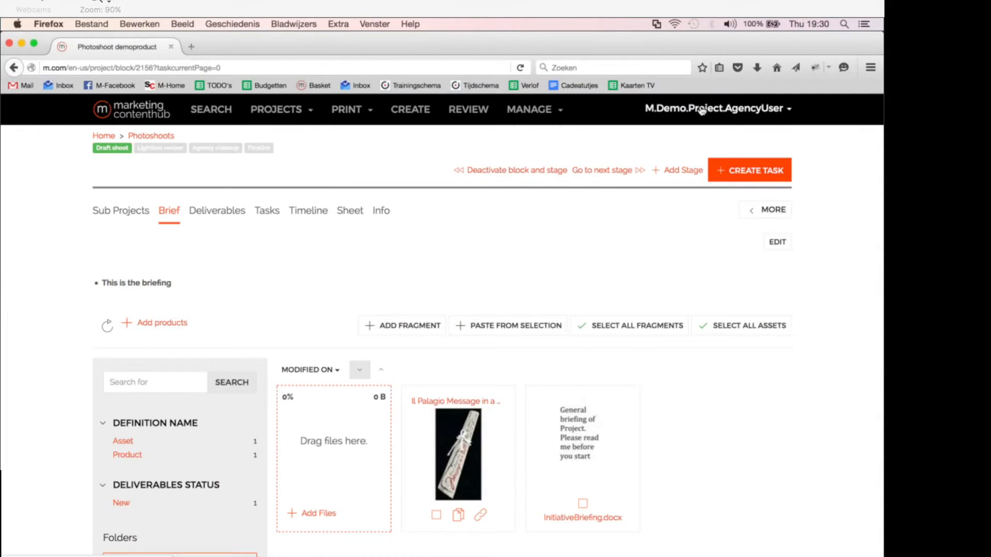
click(705, 109)
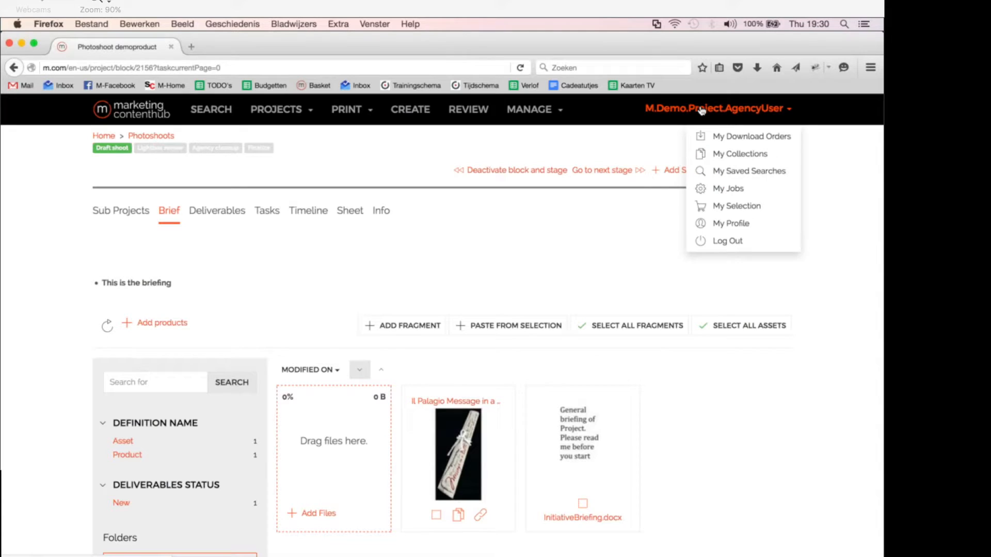
click(728, 241)
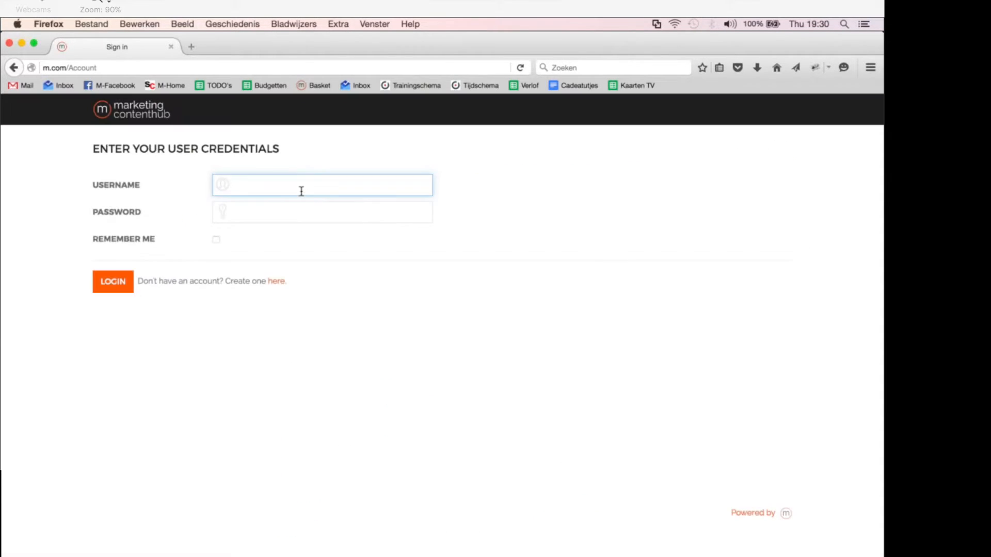
click(299, 190)
click(262, 213)
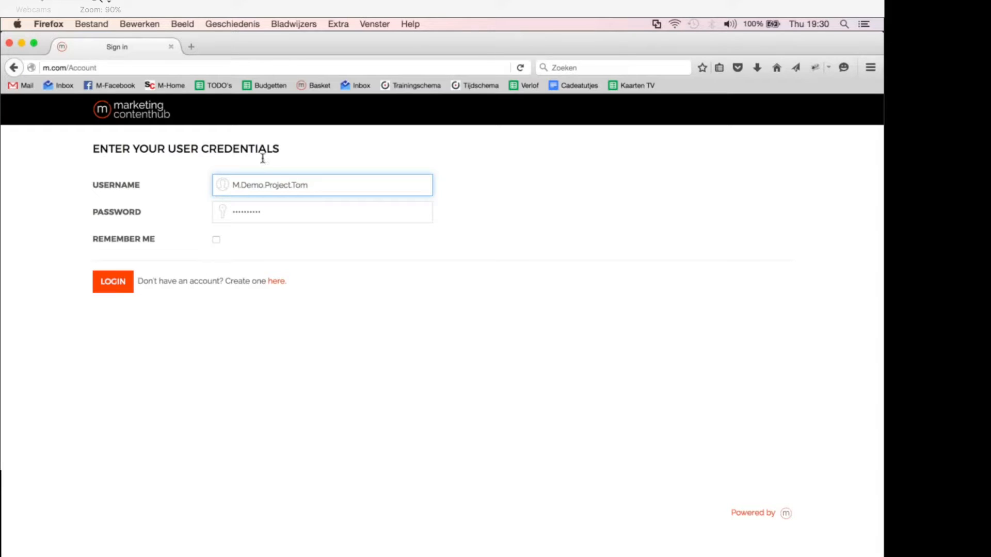
click(113, 279)
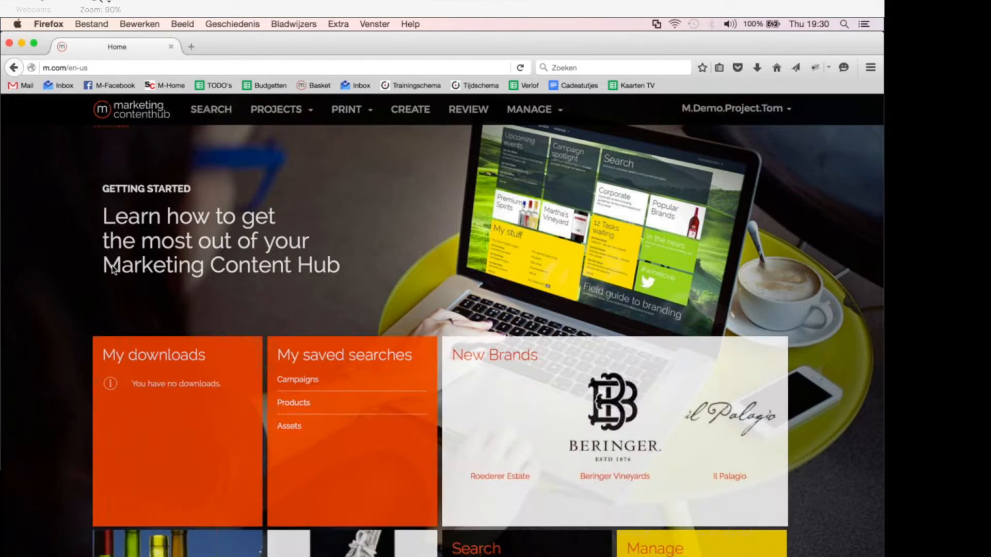
Step: Open the new Final Review task for Photoshoot demoproduct from the reviewer's incoming project work
click(279, 109)
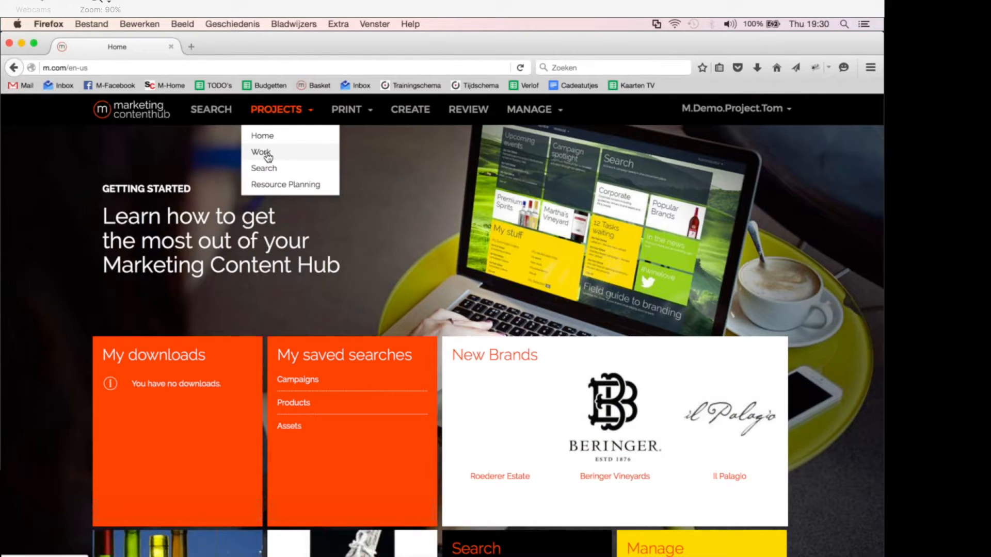
click(267, 155)
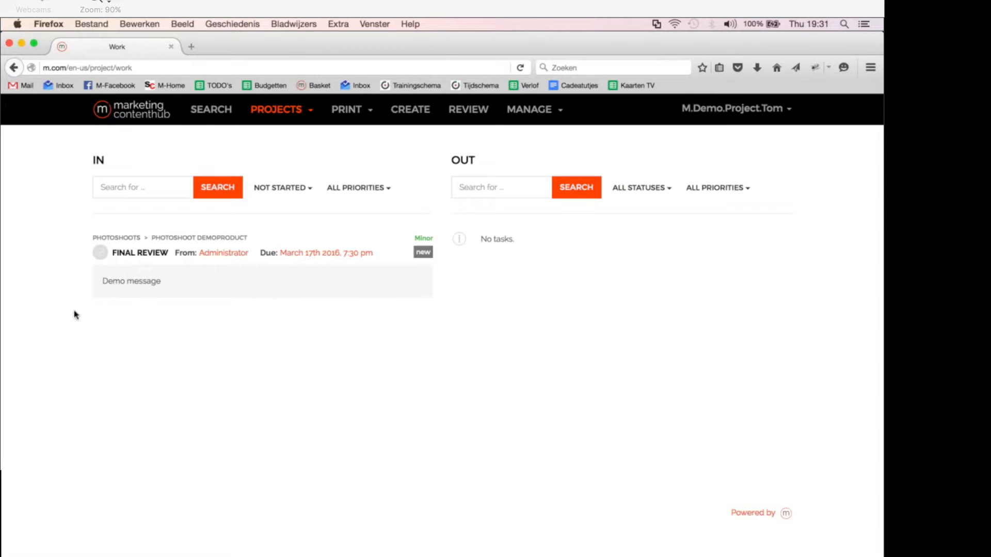
click(135, 255)
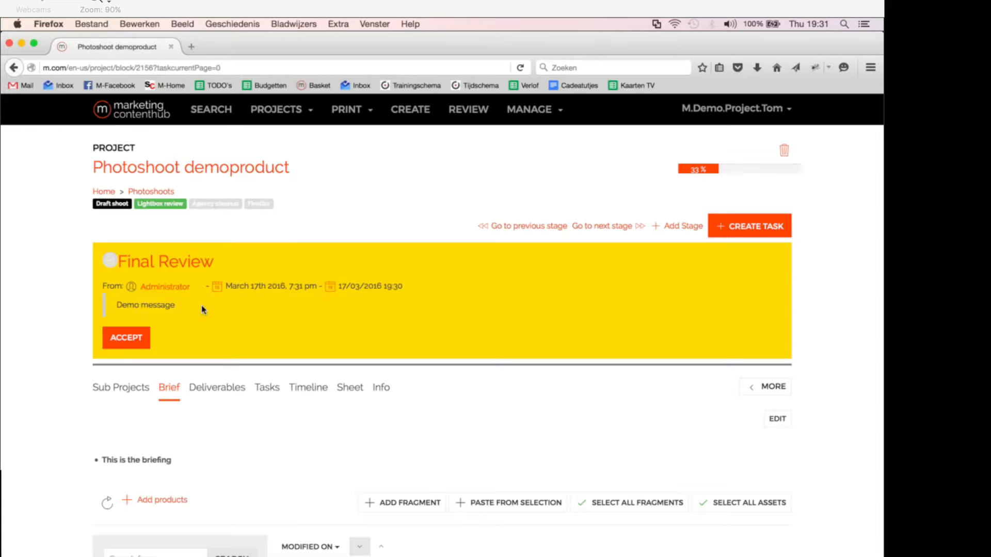
Step: Switch to Chrome and search the project resource planning overview for the reviewer by first name
key(super+Tab)
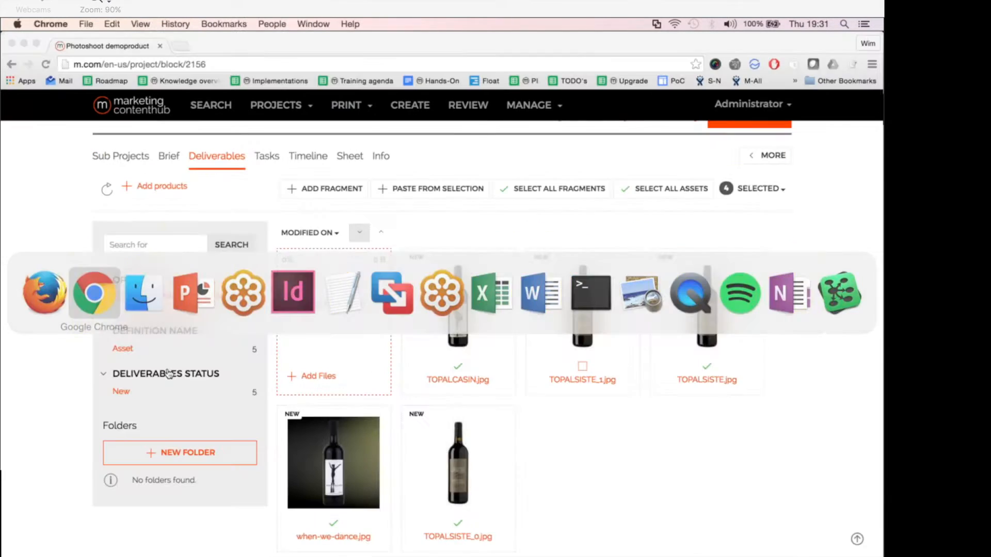
click(289, 108)
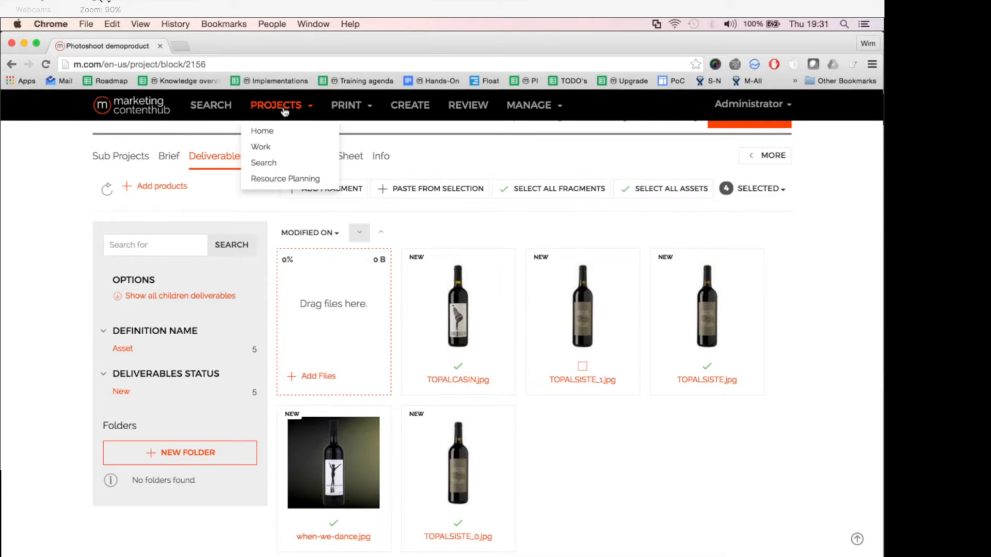
click(277, 180)
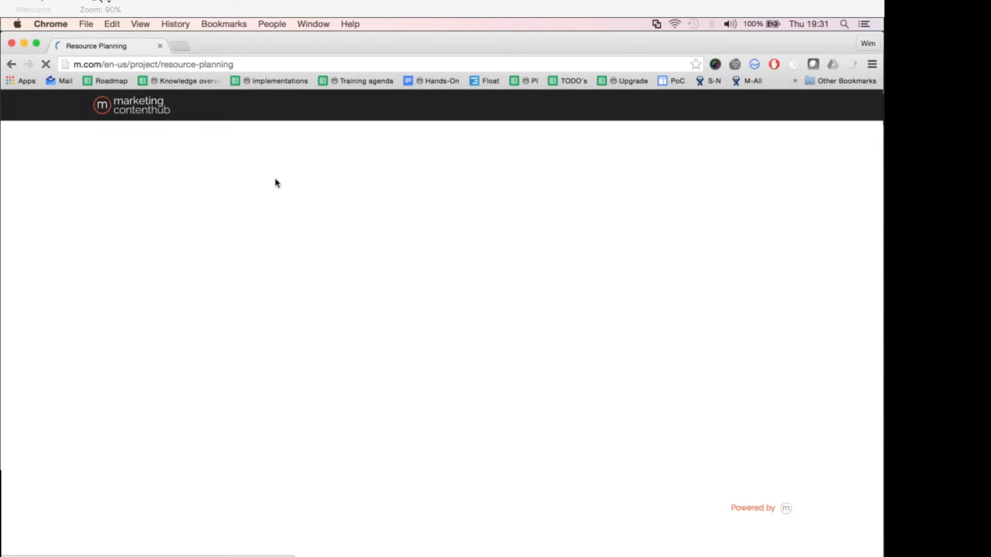
click(138, 150)
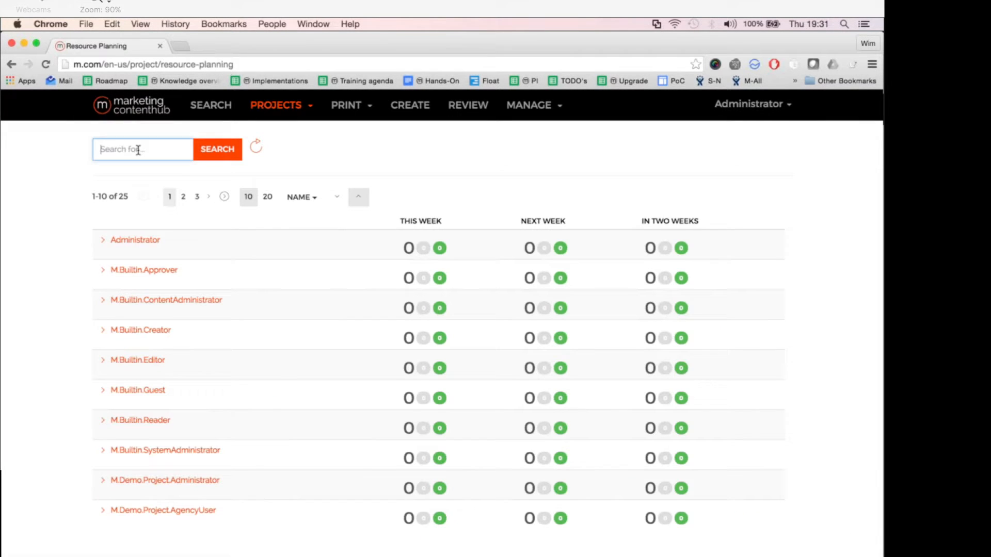
text(tom)
key(Return)
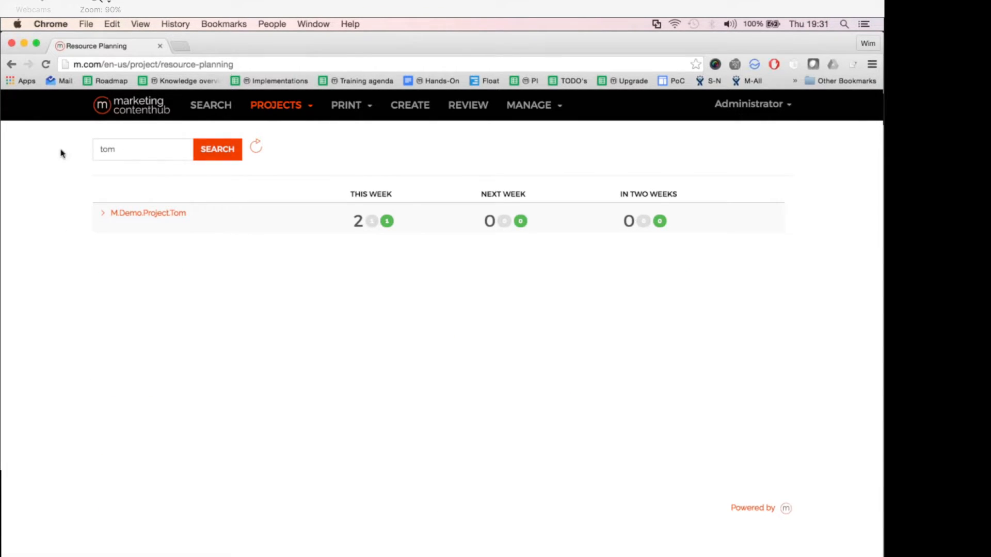
click(301, 106)
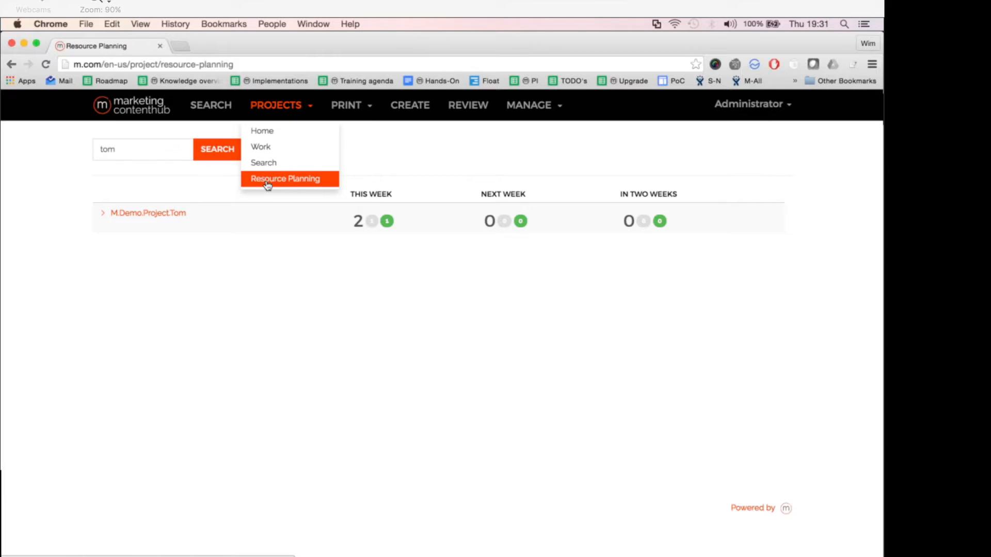
click(214, 248)
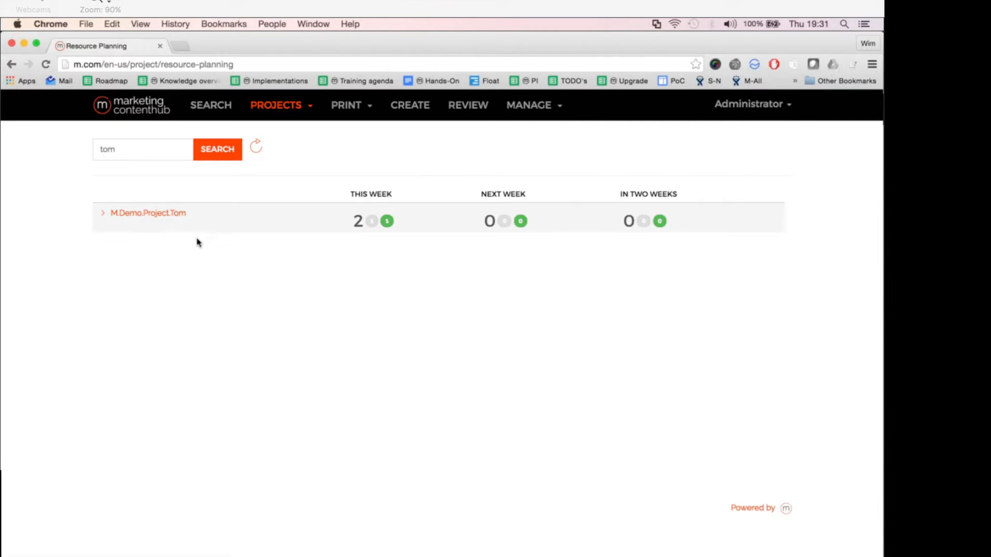
Step: Open the reviewer's user page and filter the tasks to the Not Started status
click(138, 218)
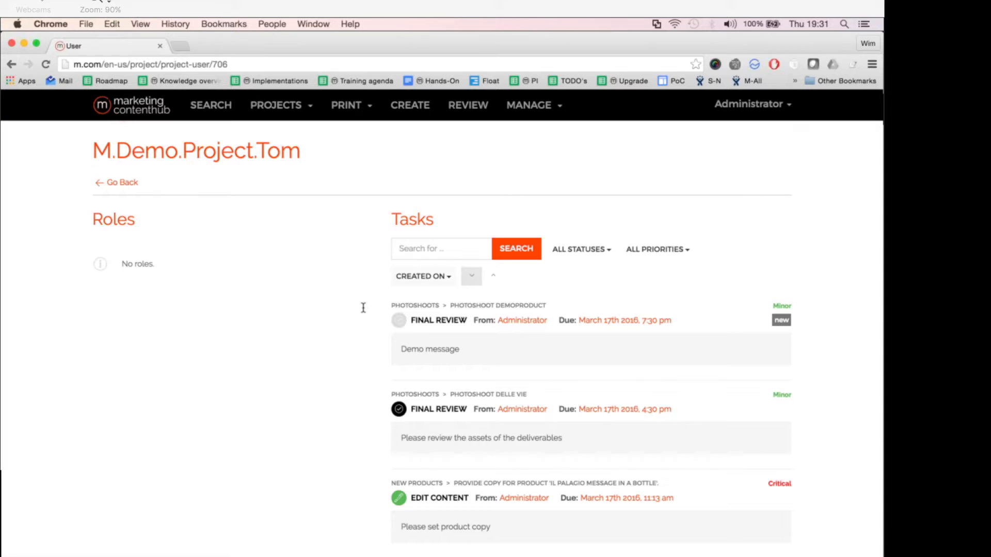
scroll(364, 308, down, 1)
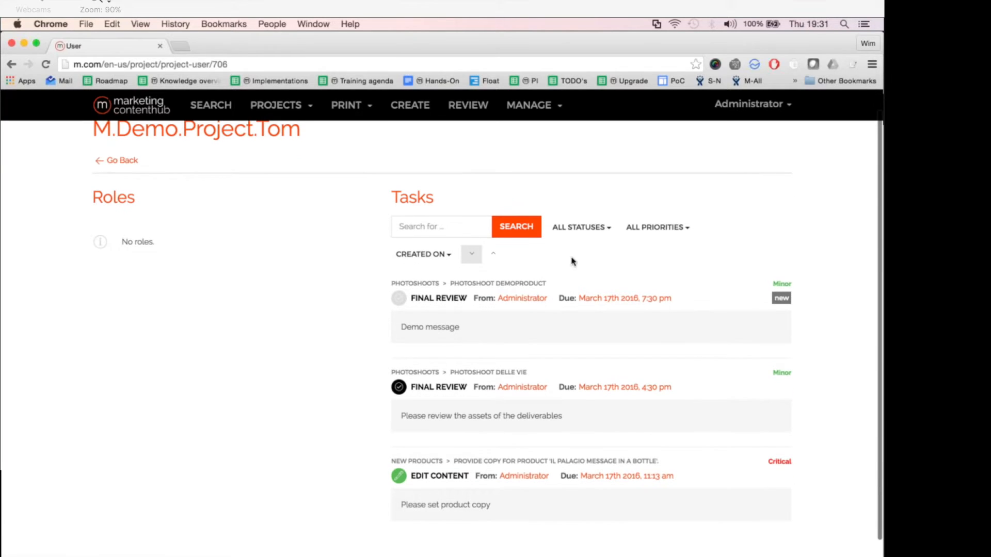
click(579, 228)
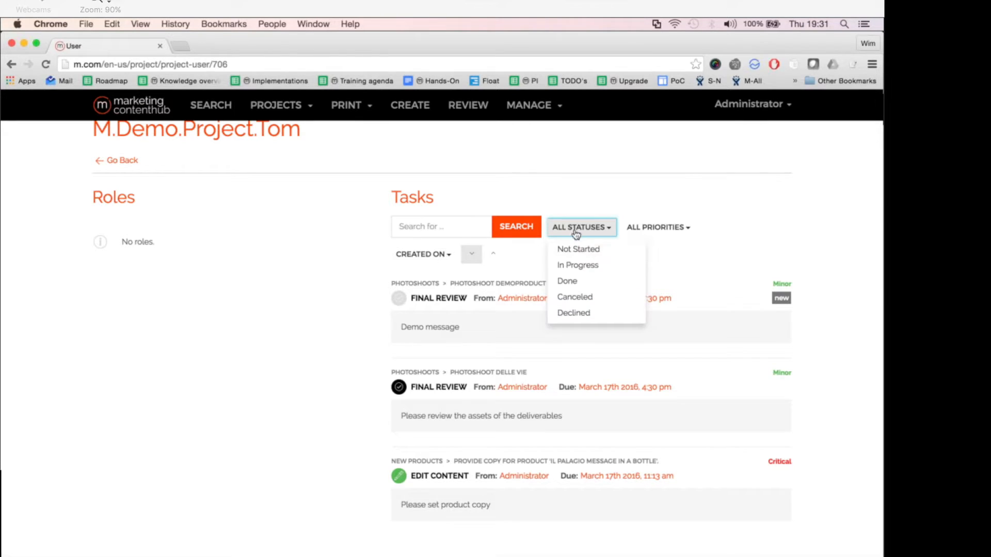
click(584, 249)
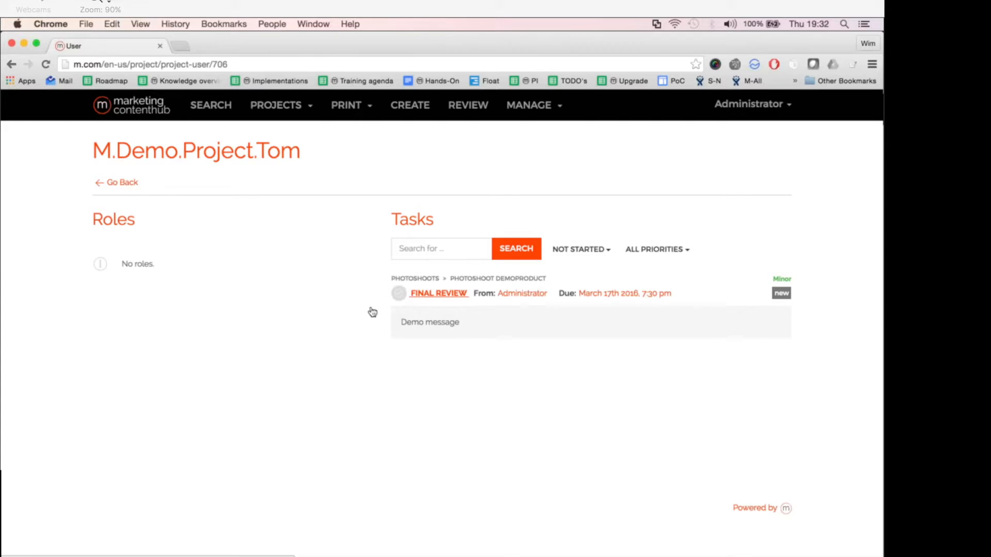
Step: Switch to Firefox, accept the Final Review task and review its deliverable assets
key(super+Tab)
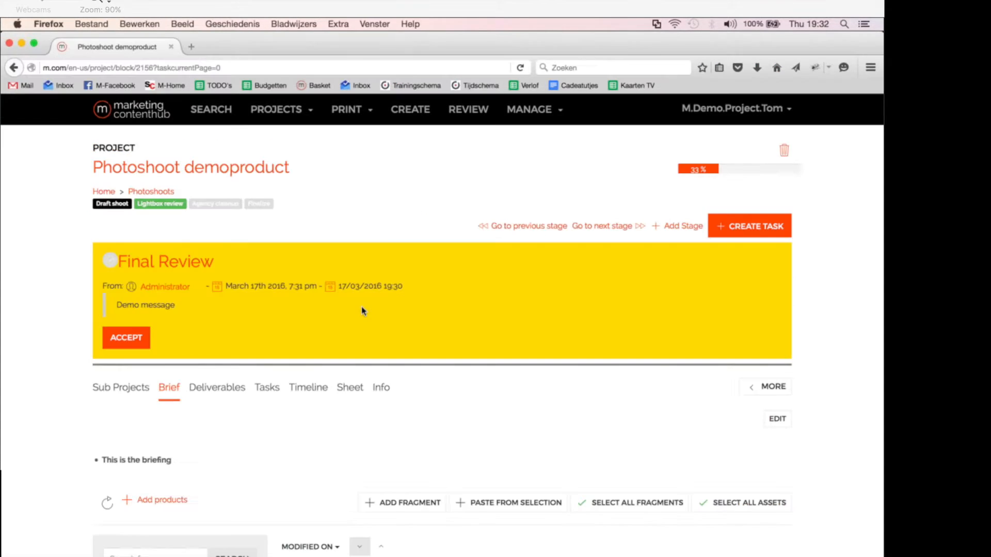
click(133, 339)
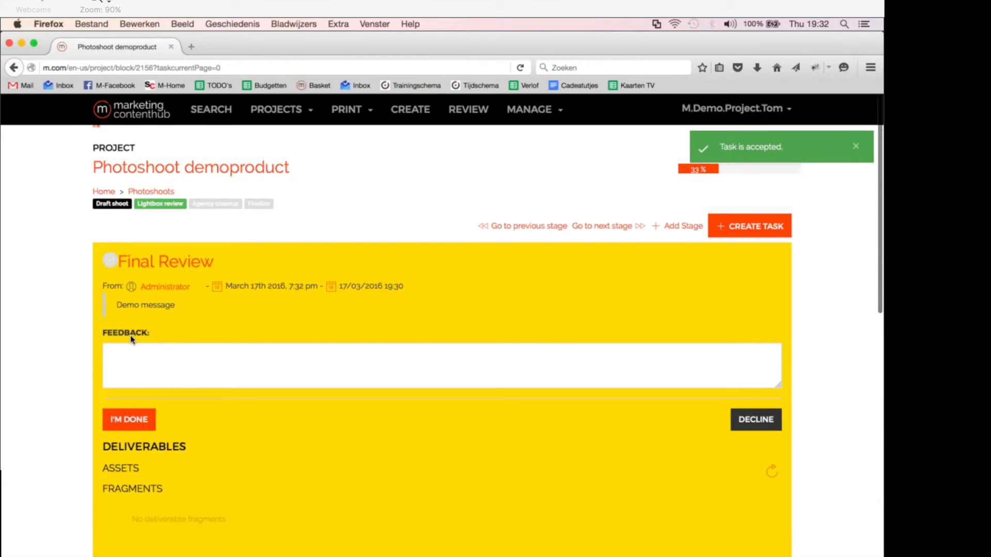
scroll(131, 338, down, 2)
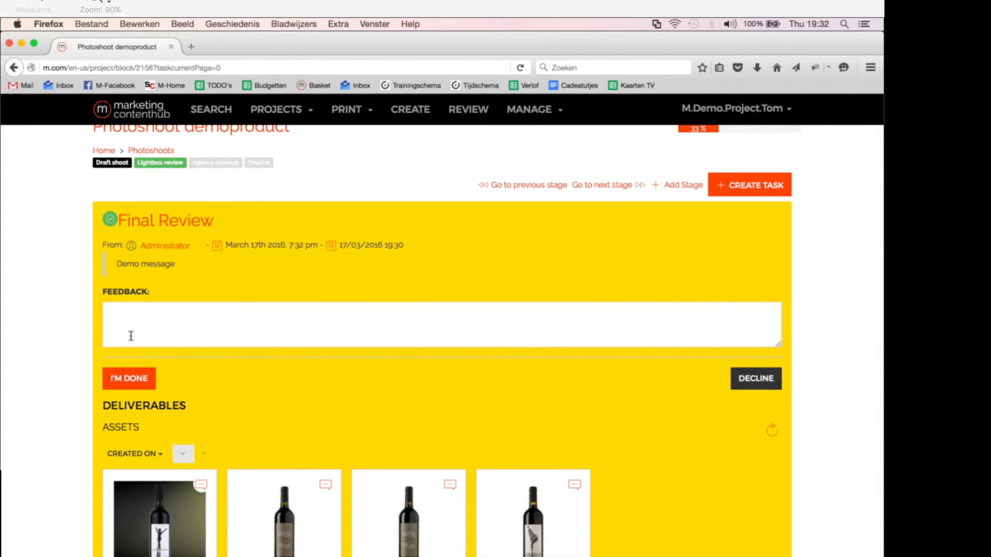
scroll(119, 338, down, 5)
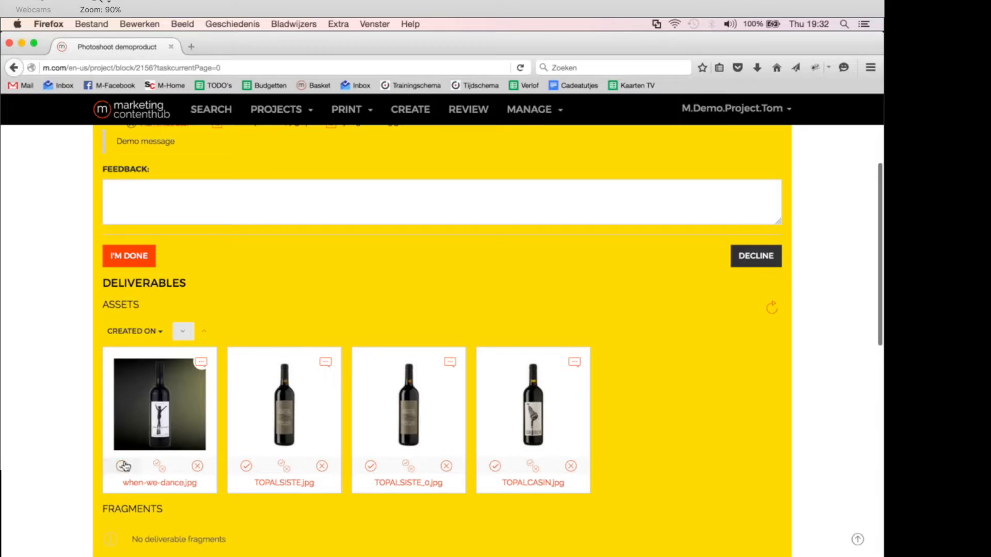
Step: Preview the when-we-dance.jpg deliverable and open its annotation page
click(161, 431)
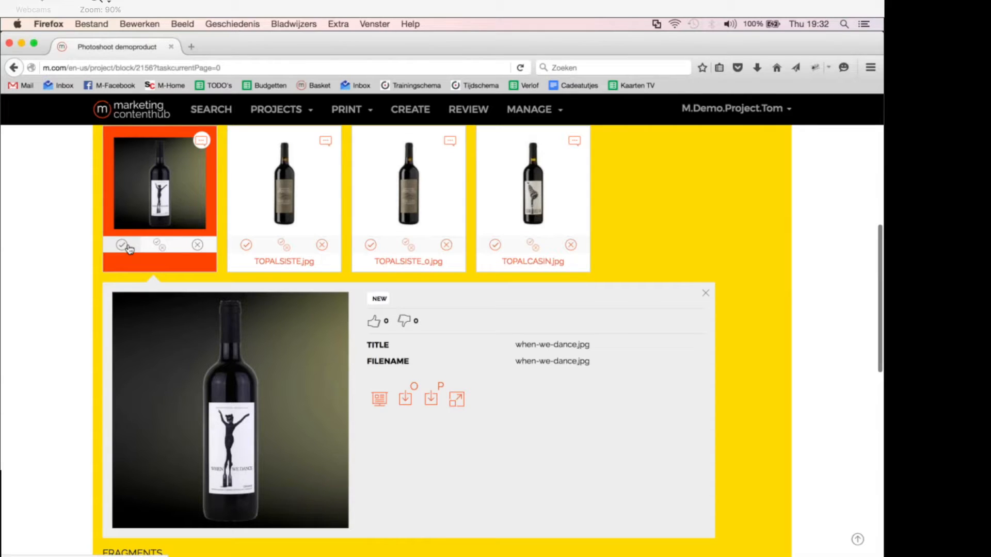
scroll(129, 249, up, 3)
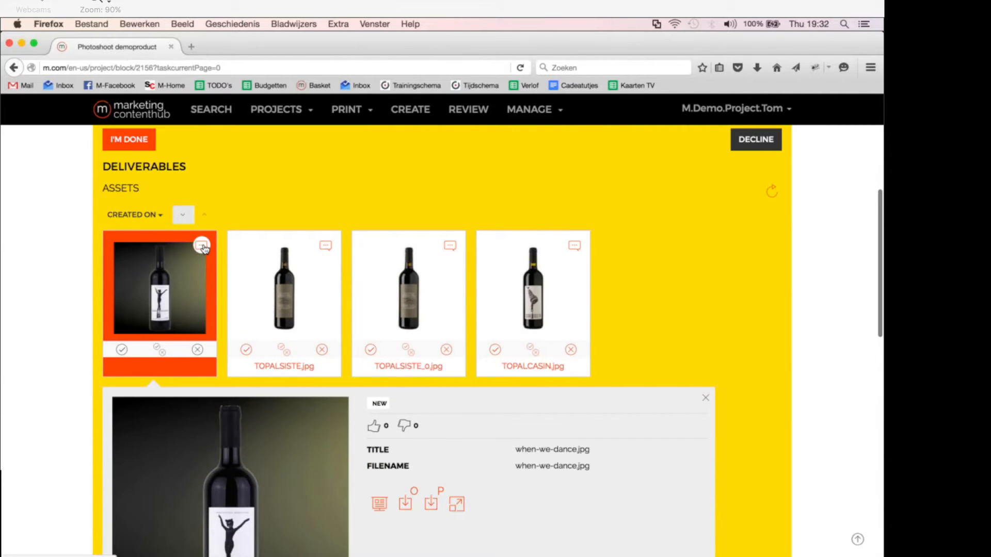
click(202, 247)
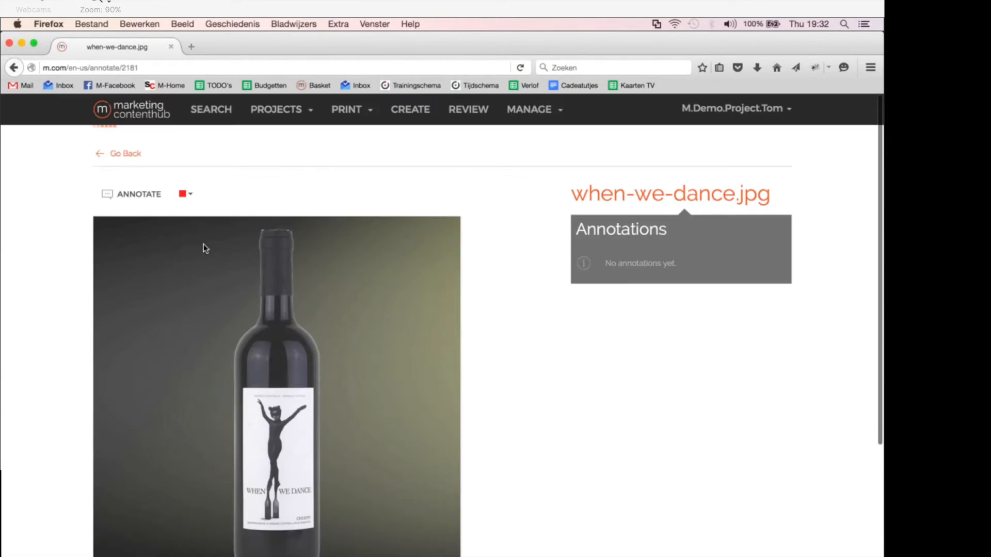
Step: Annotate the lower part of the bottle in when-we-dance.jpg with the note "Annotation" and return to the project
click(126, 199)
scroll(212, 322, down, 3)
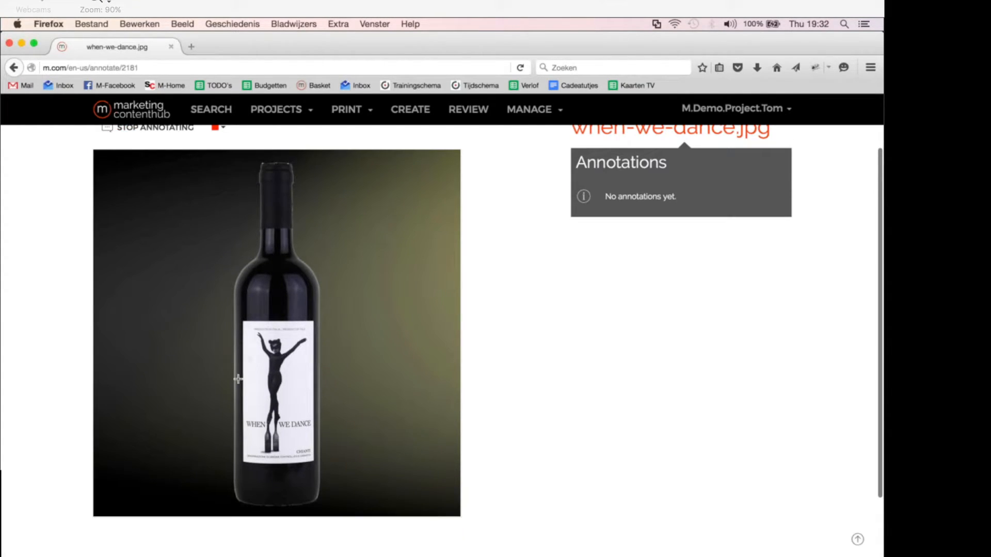
mouse_move(238, 410)
mouse_down()
mouse_move(277, 435)
mouse_move(325, 502)
mouse_up()
scroll(325, 502, down, 1)
text(Annotatio)
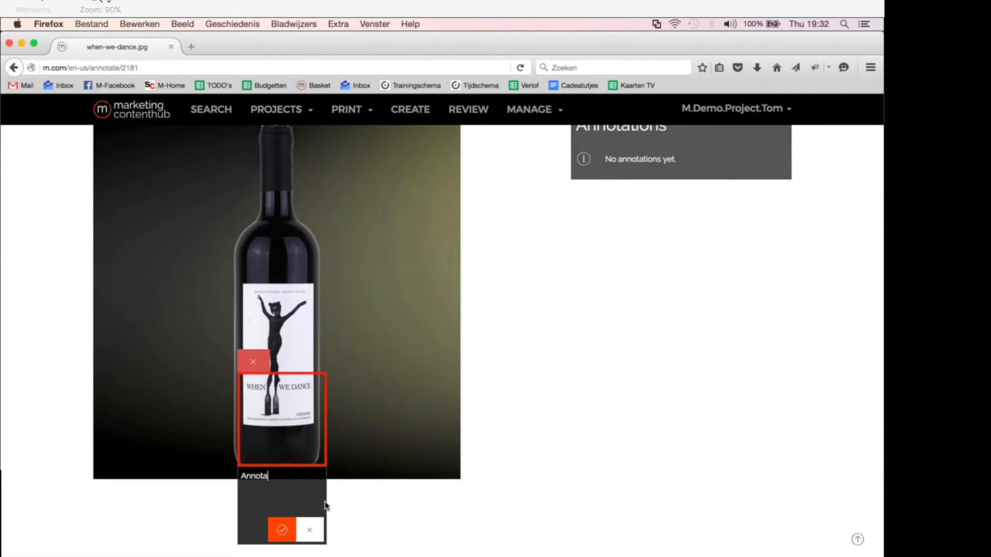
click(279, 538)
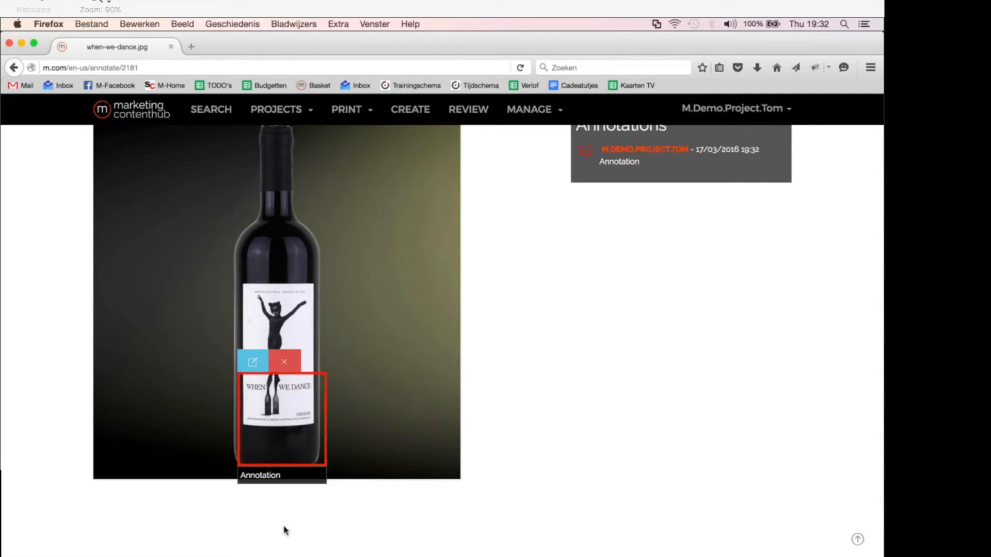
scroll(284, 527, up, 3)
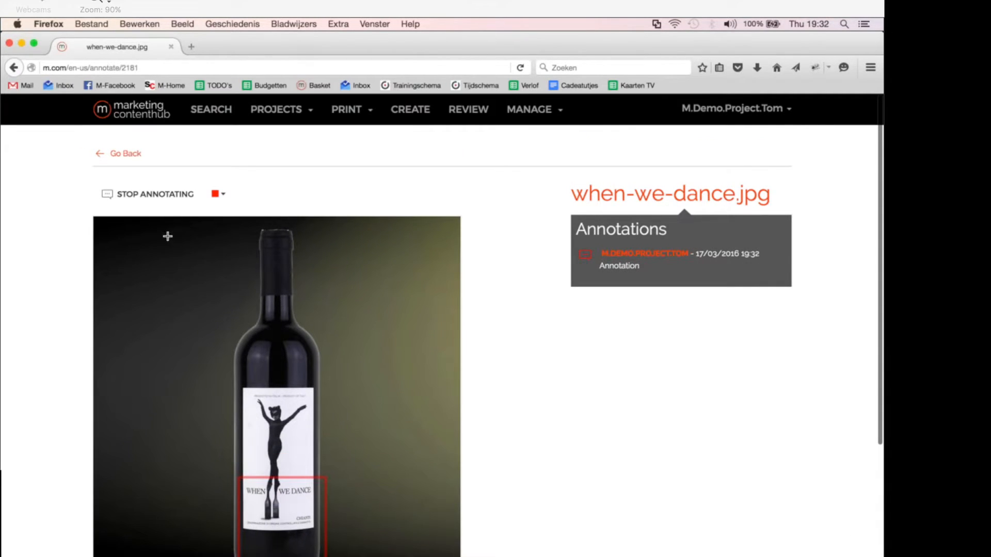
click(124, 155)
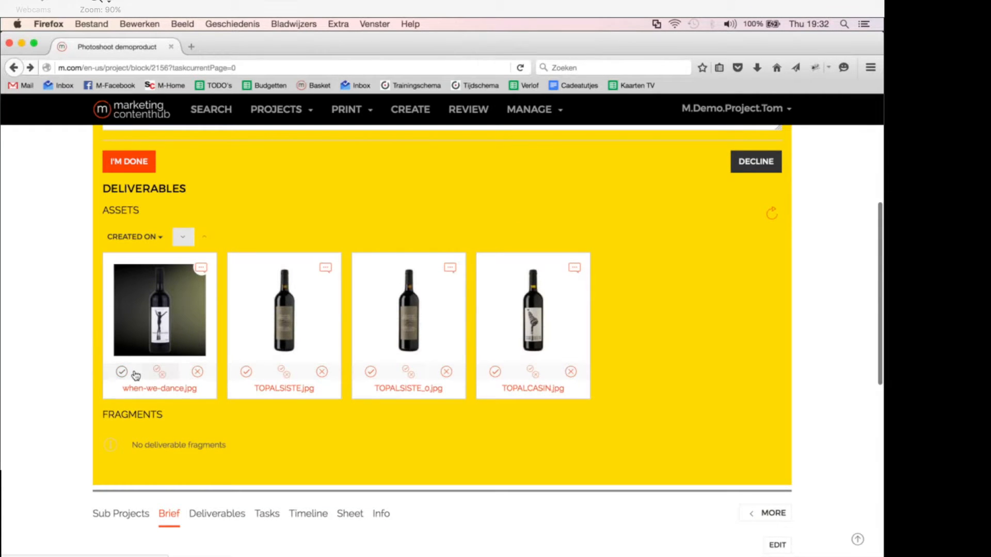
Step: Approve when-we-dance.jpg and reject TOPALSISTE.jpg with the reason "Don't like..."
click(123, 373)
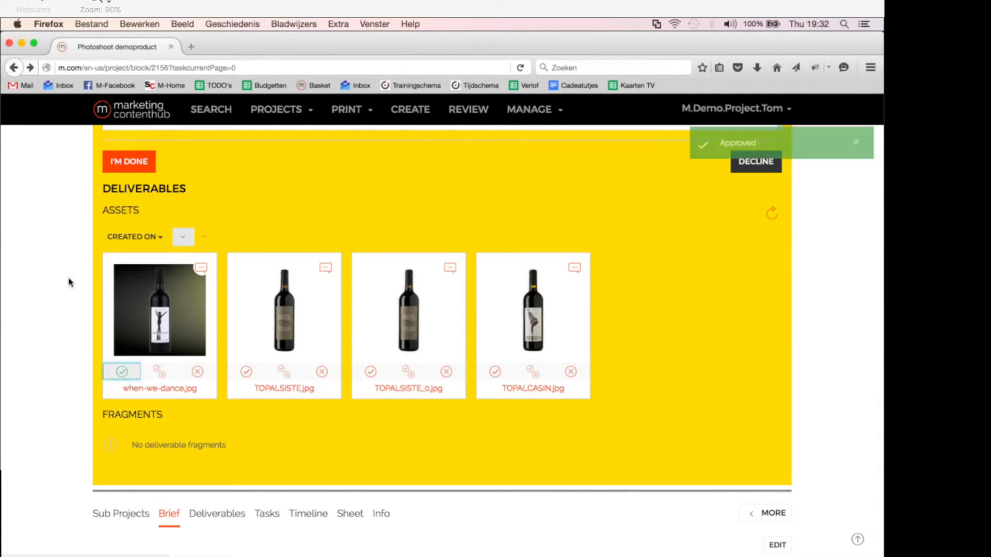
click(323, 372)
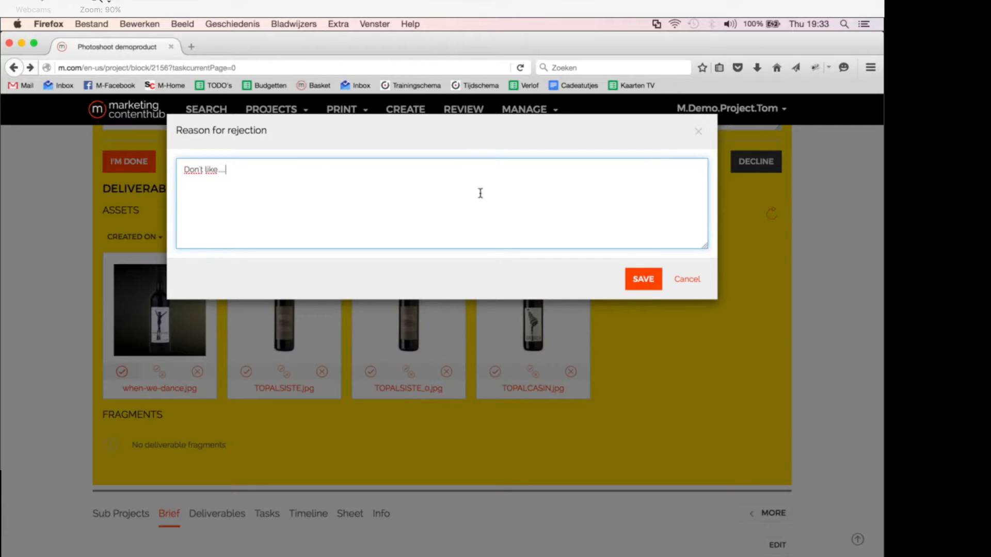
click(645, 280)
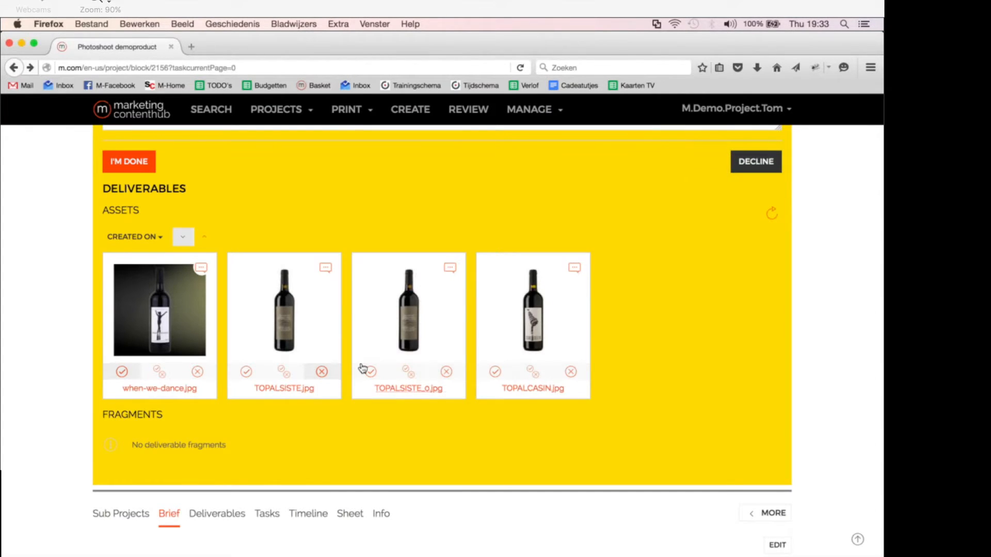
Step: Mark TOPALSISTE_0.jpg for rework and approve TOPALCASIN.jpg
click(412, 376)
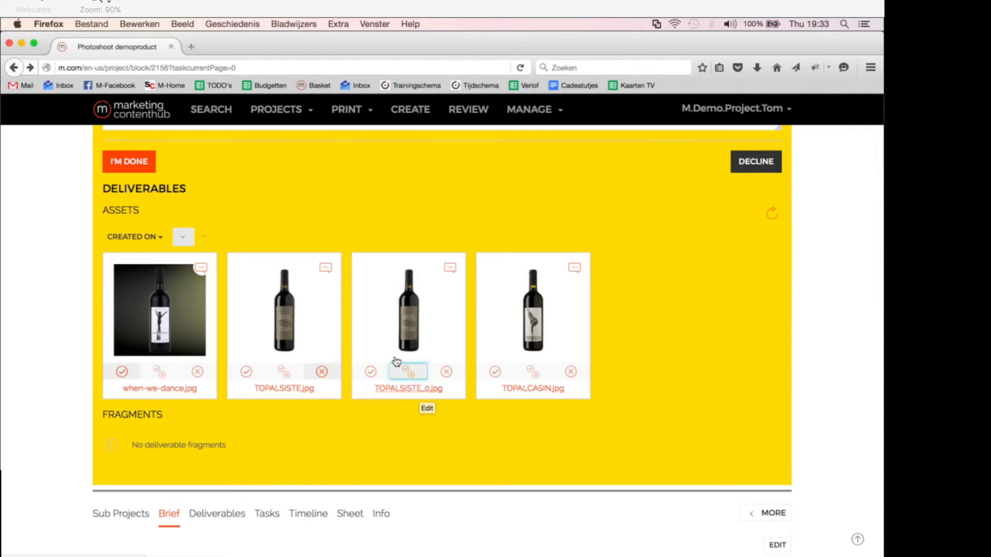
click(494, 371)
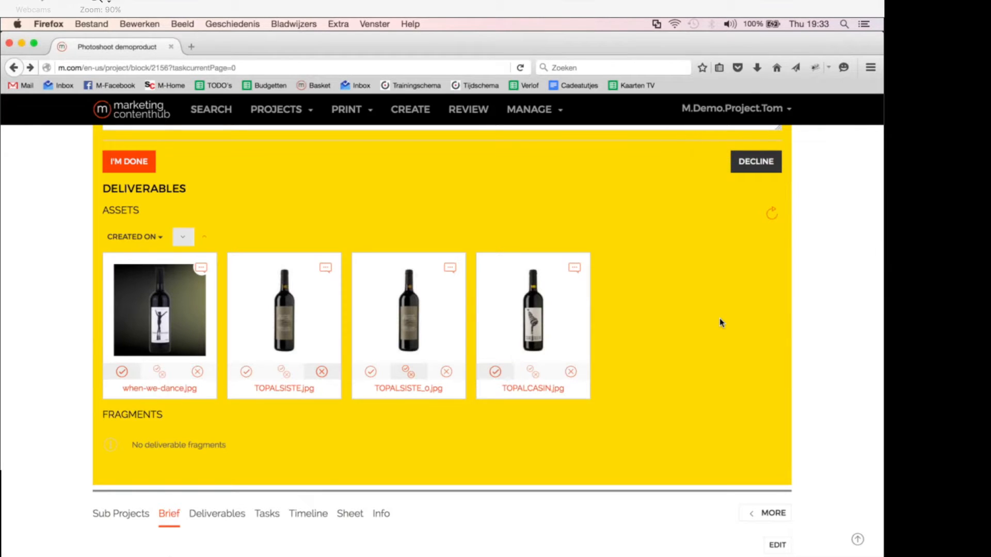
scroll(720, 323, down, 1)
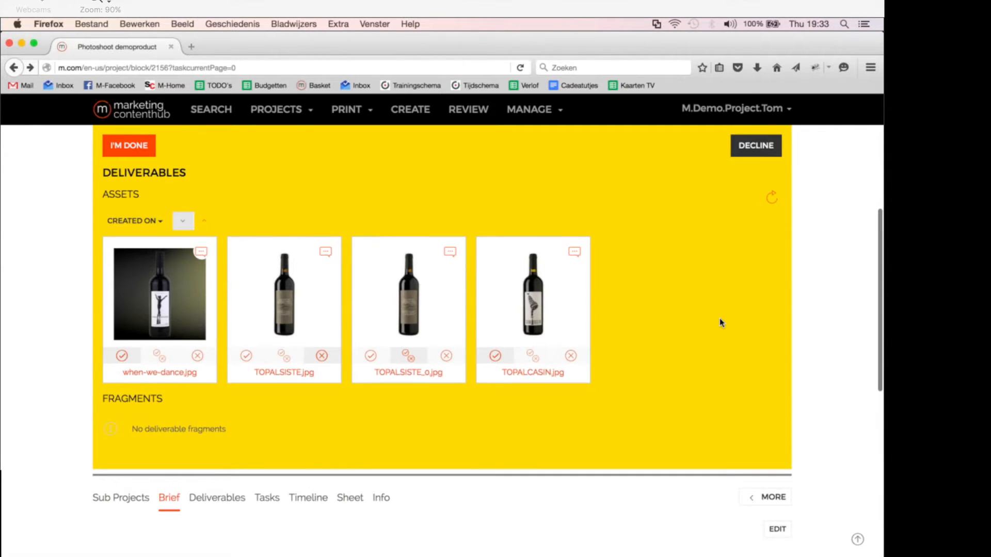
Step: Submit the Final Review task as done without feedback
scroll(720, 322, up, 3)
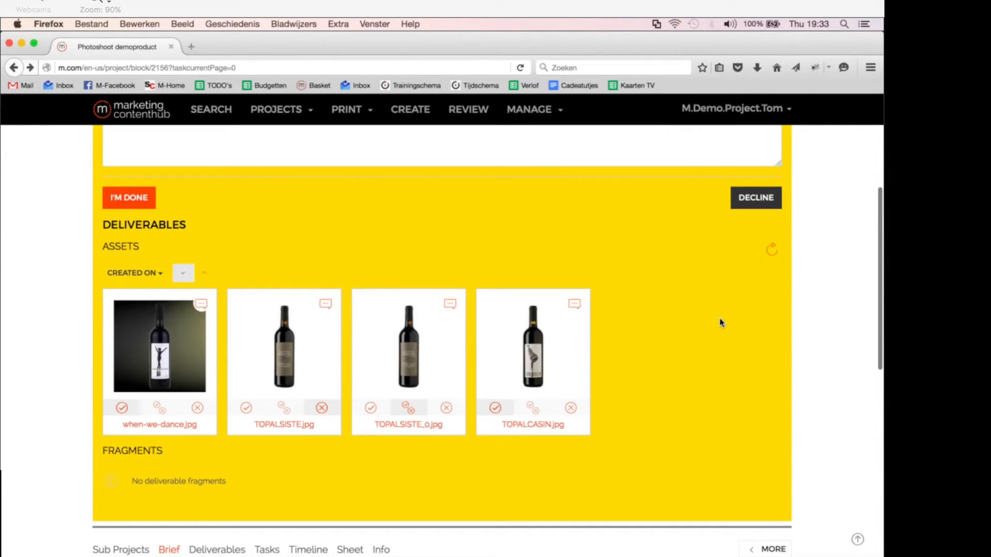
scroll(721, 323, up, 7)
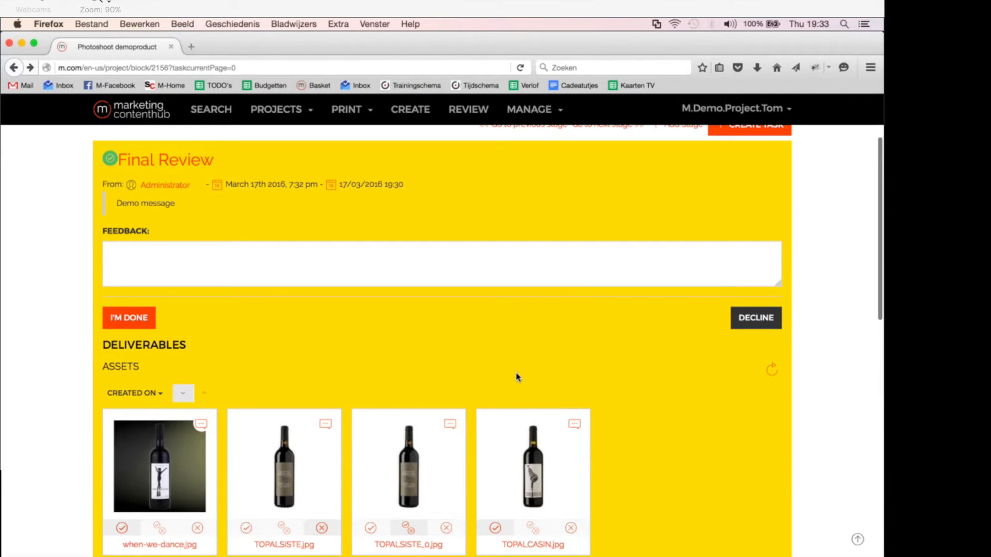
scroll(518, 378, up, 2)
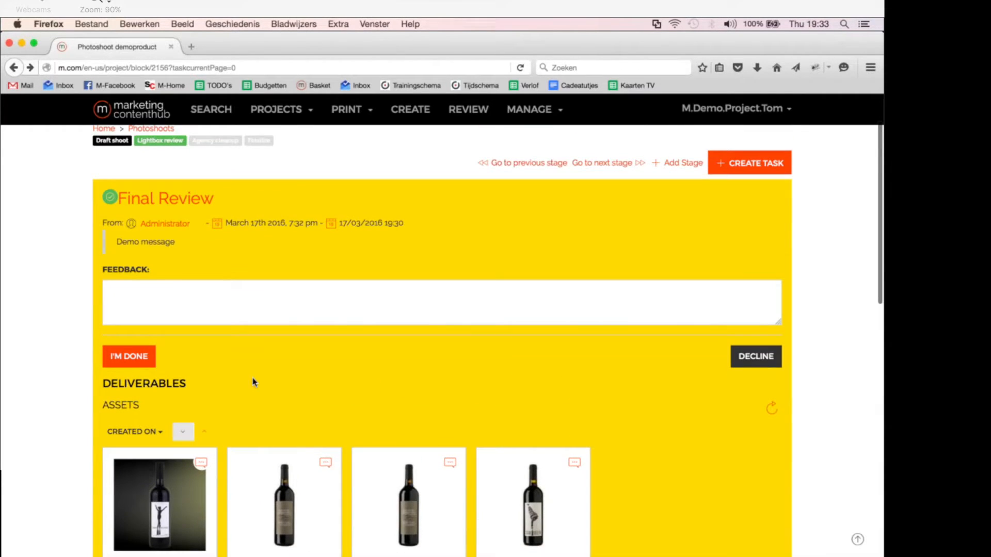
click(132, 358)
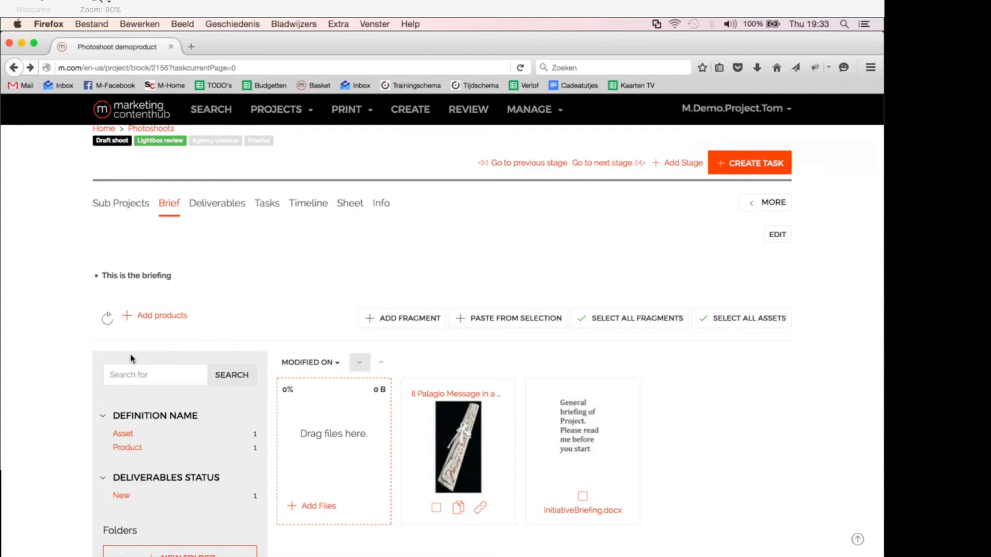
Step: Switch to Chrome, open the Photoshoot demoproduct project from the reviewer's task and check the status of its deliverables
key(super+Tab)
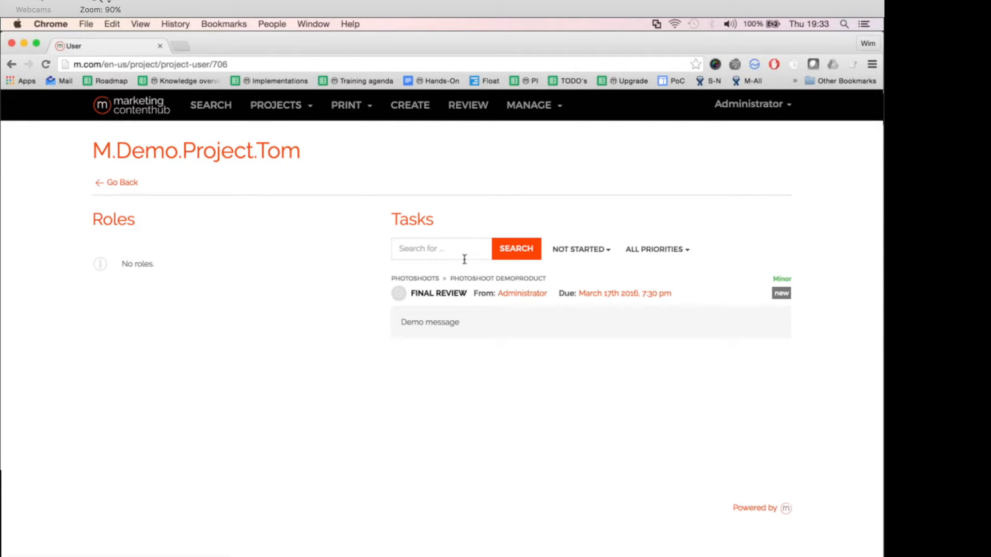
click(495, 279)
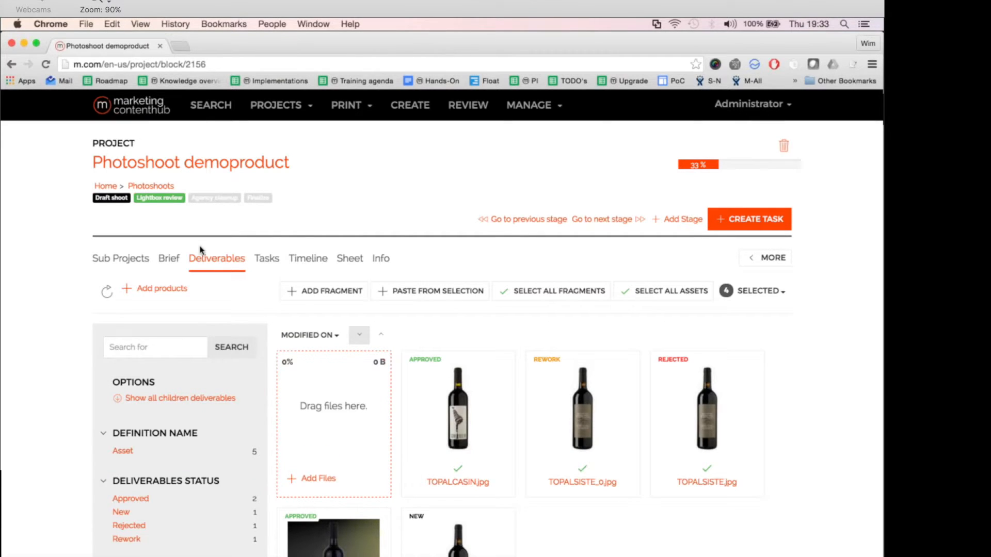
scroll(200, 250, down, 3)
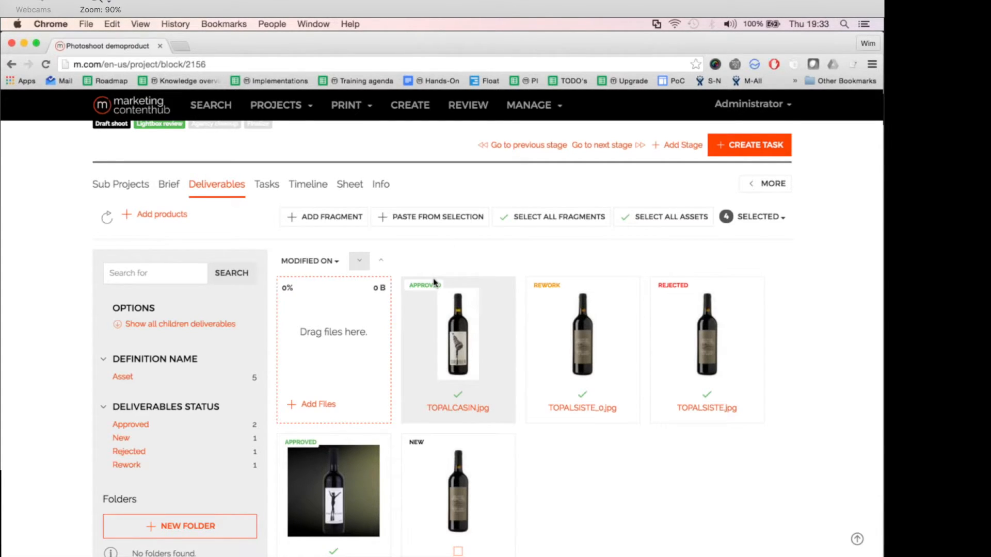
scroll(434, 282, down, 1)
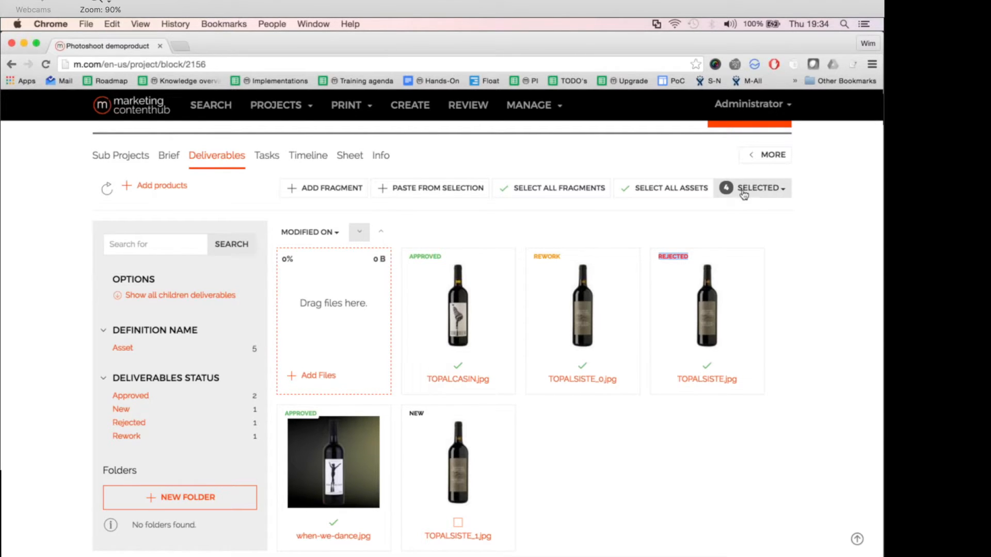
Step: Replace the current asset selection with TOPALCASIN.jpg and when-we-dance.jpg, filtering the deliverables to the Approved status
click(759, 188)
click(733, 309)
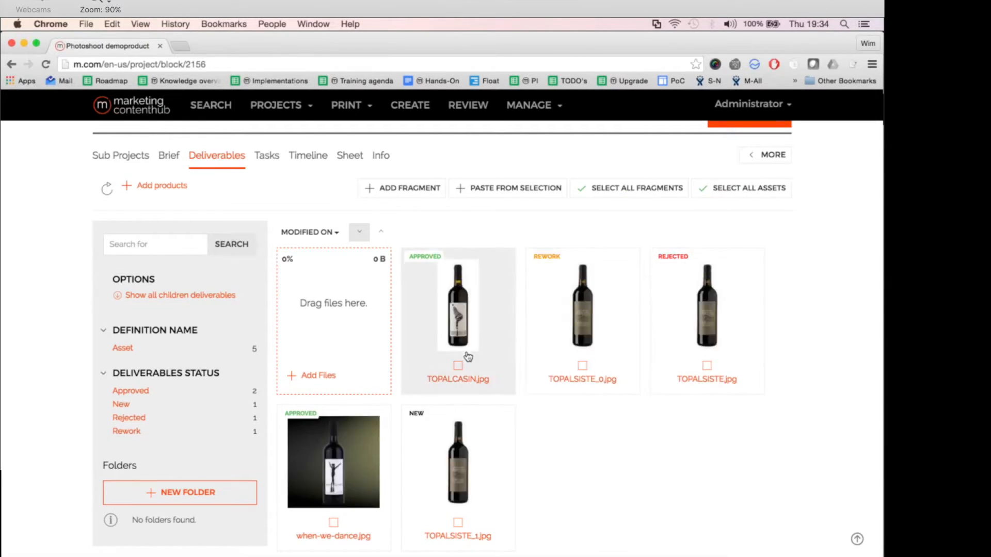
click(458, 367)
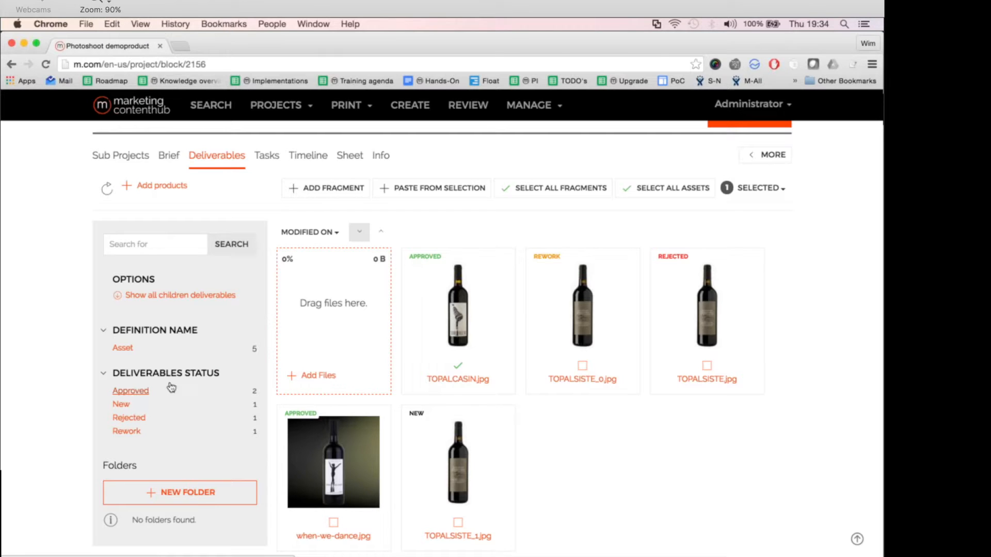
click(140, 394)
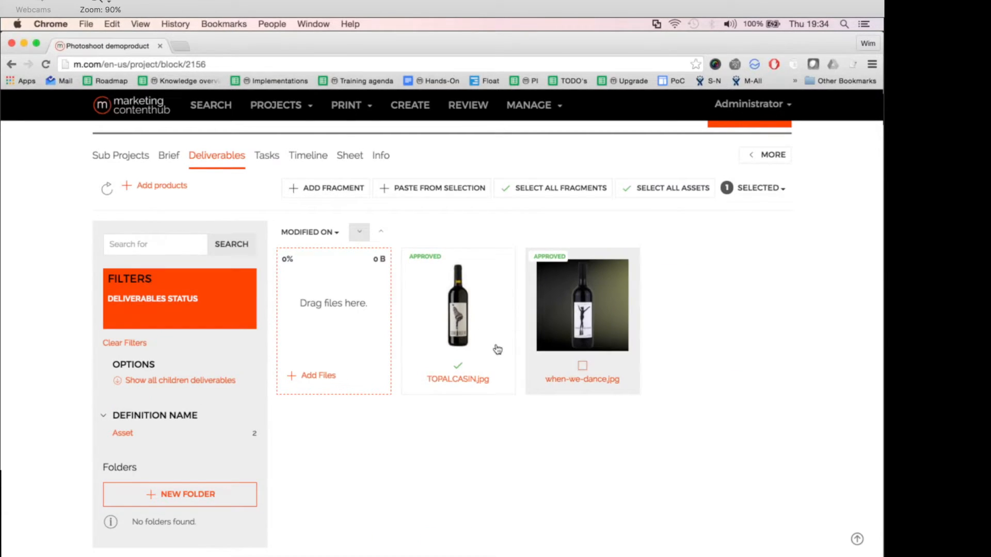
click(583, 367)
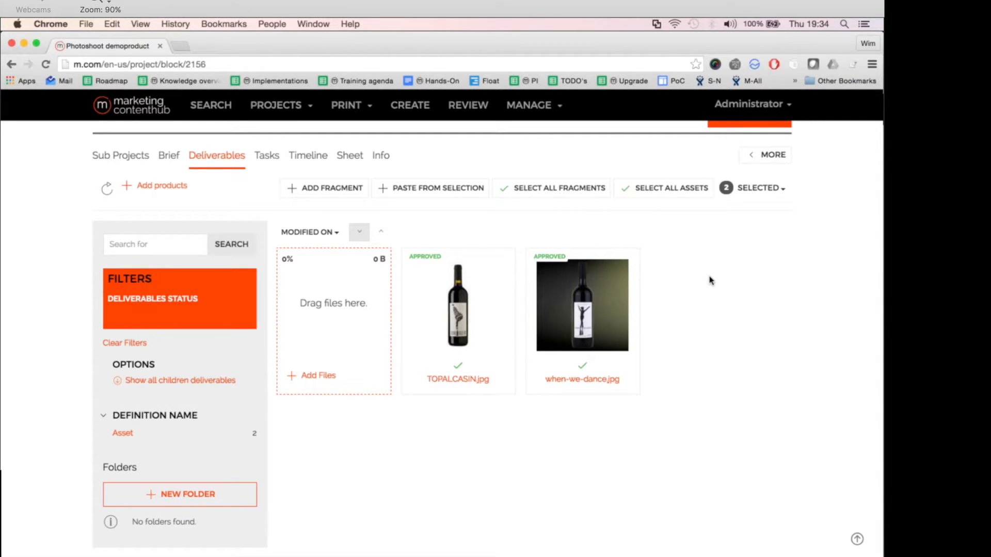
Step: Send the two selected approved assets to the DAM and dismiss the notification
click(753, 191)
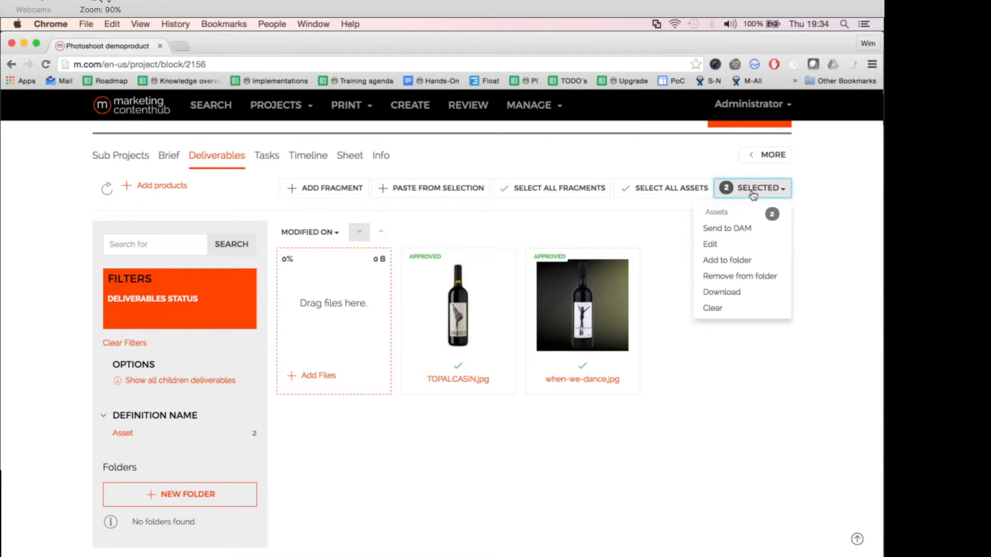
click(723, 229)
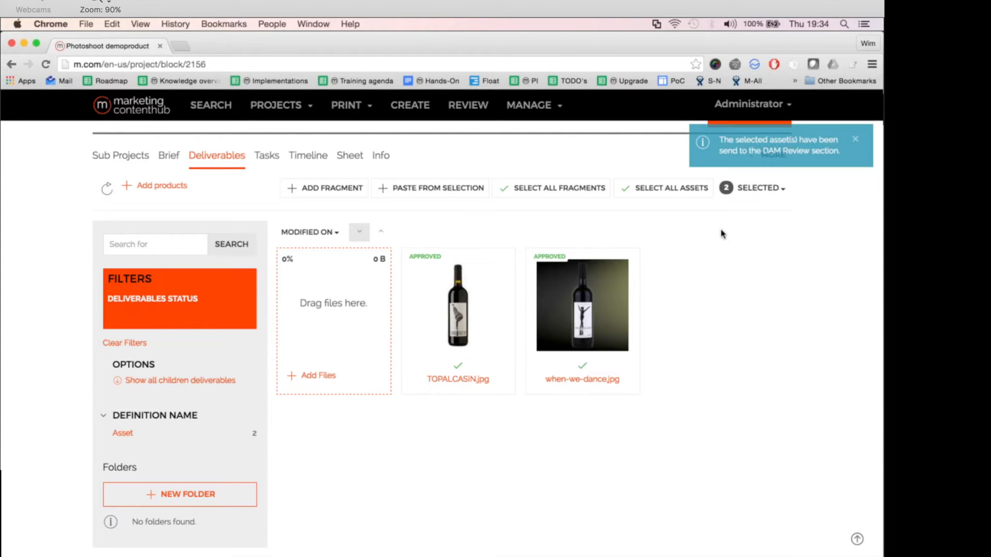
click(857, 141)
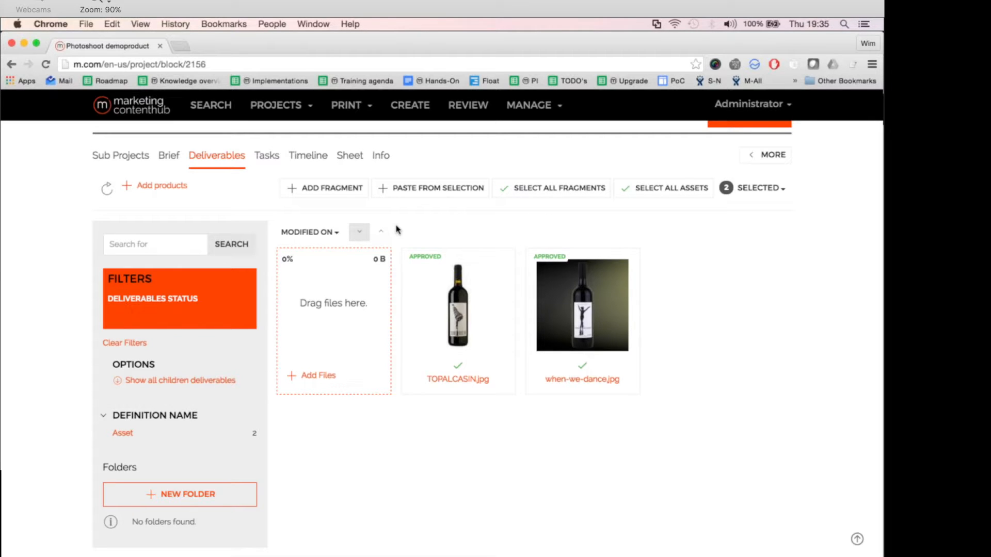
Step: Switch to the slideshow presentation and advance to the product oriented workflows demo slide
scroll(393, 233, up, 4)
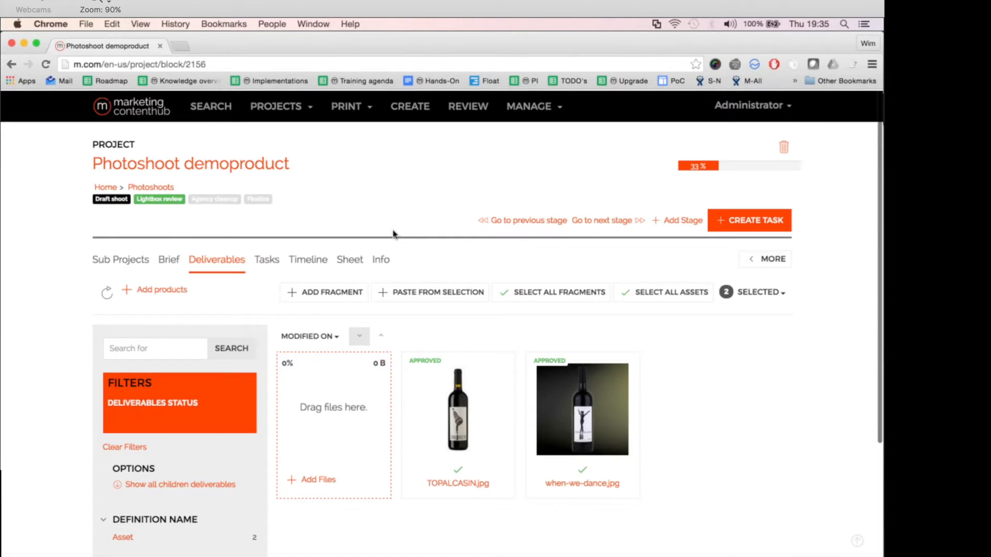
key(super+Tab)
key(super+Tab)
key(super+Tab)
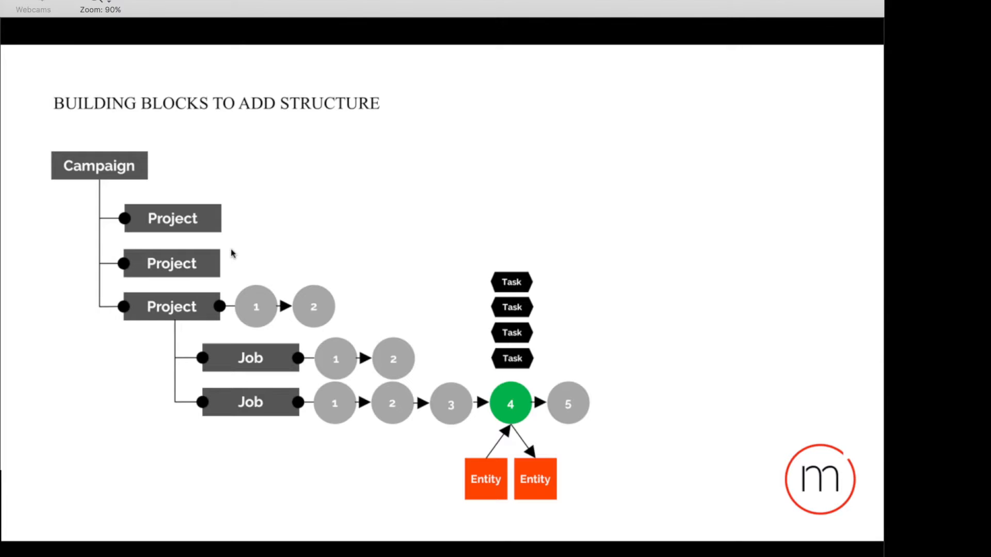
key(Right)
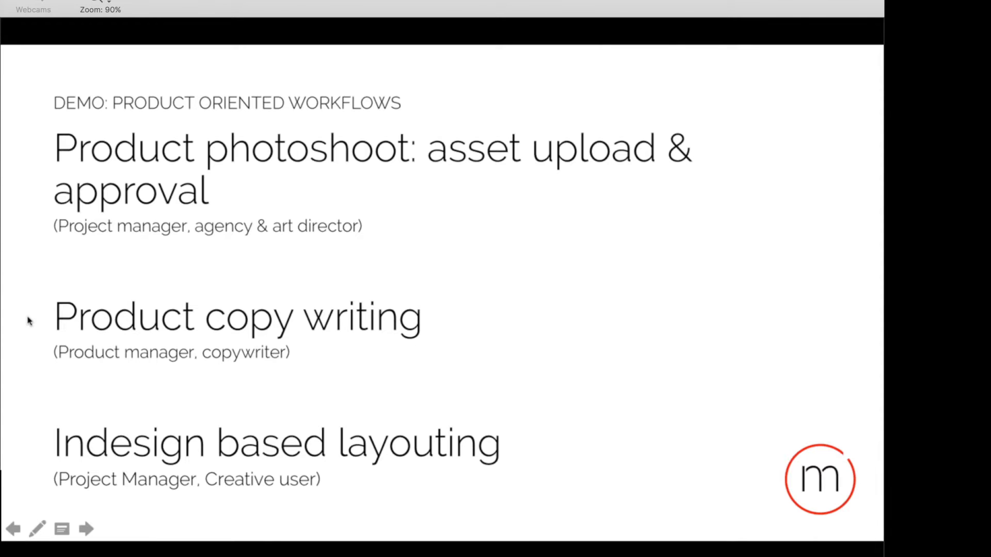
Step: Switch back to Chrome, return to the portal home page and open the Review section
key(super+Tab)
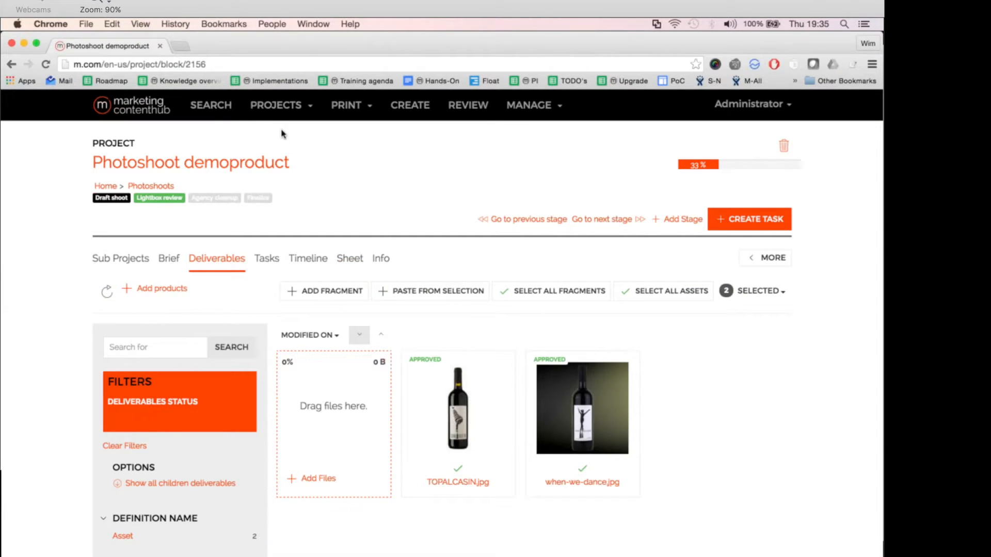
click(149, 110)
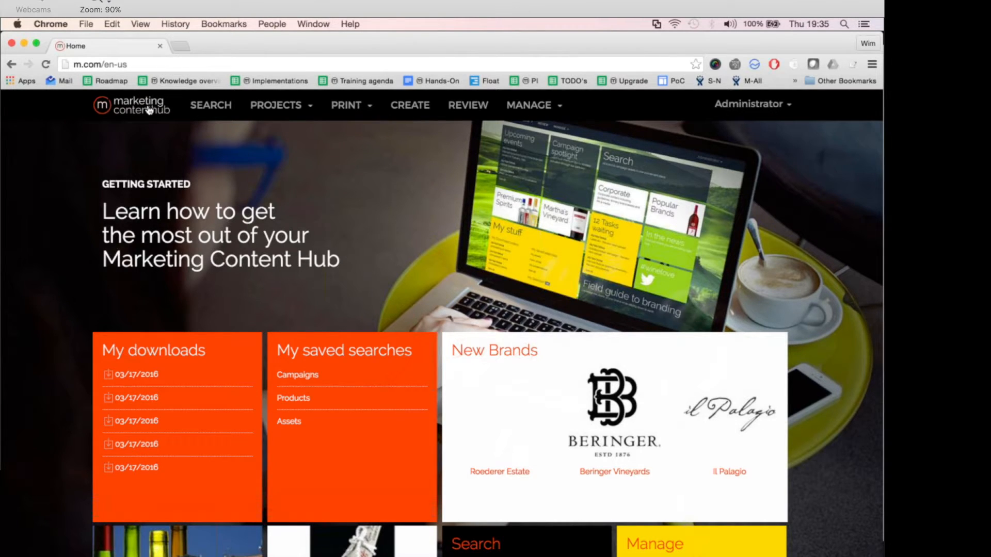
click(479, 110)
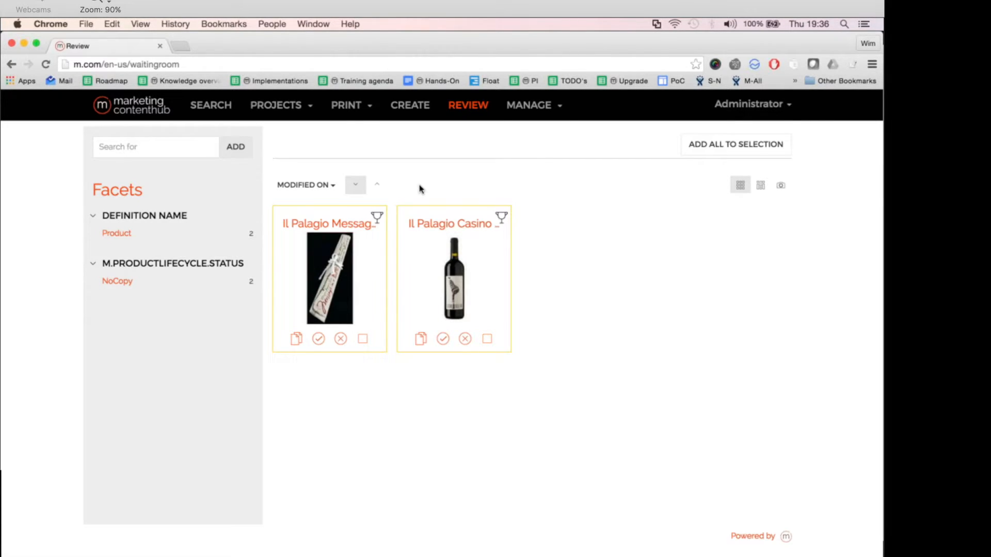
Step: Log out of the administrator account and sign in with the saved M.Project.ProductManager account
click(747, 107)
click(723, 235)
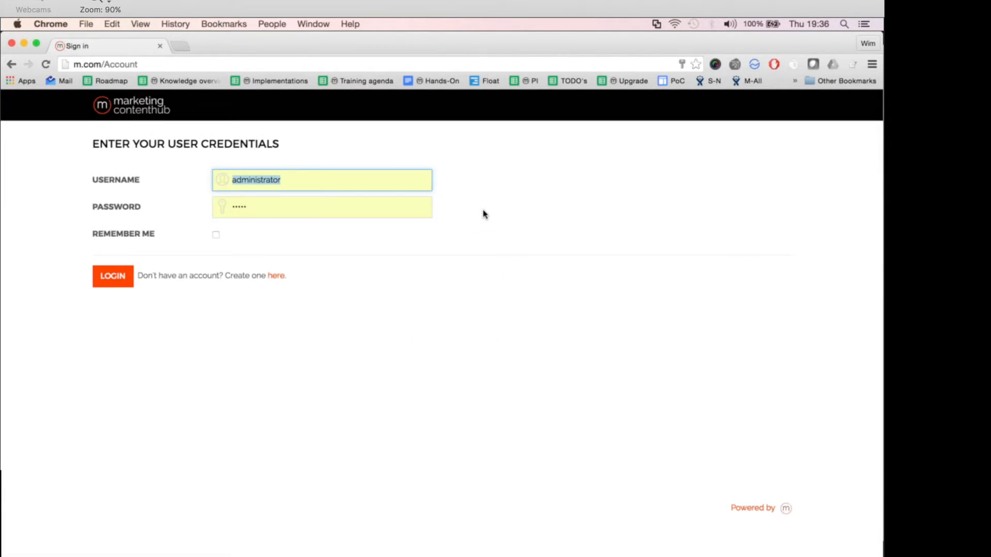
text(M)
key(Down)
key(Return)
key(Return)
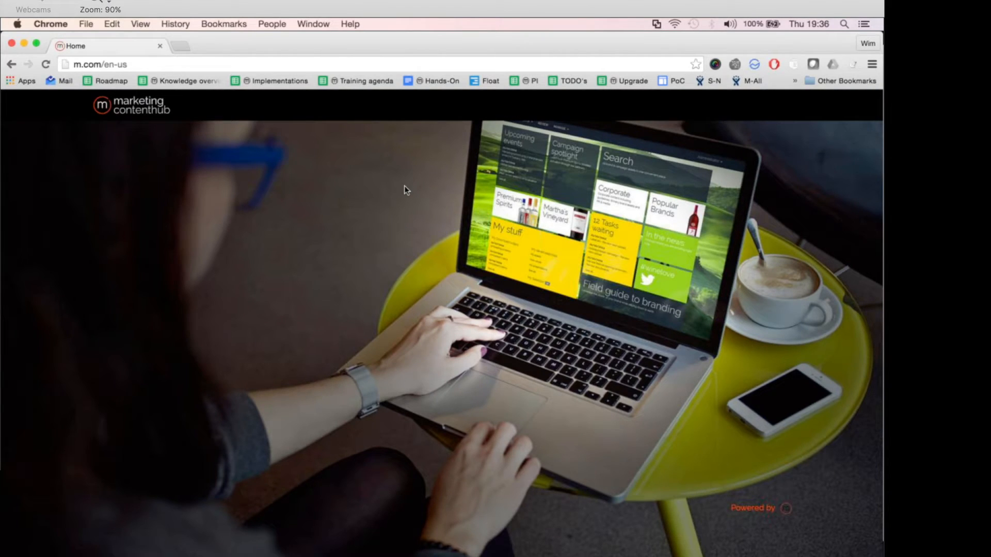
Step: In the Review section, run Provide Copy on the Il Palagio Message in a Bottle 2011 product with NoCopy status
click(472, 109)
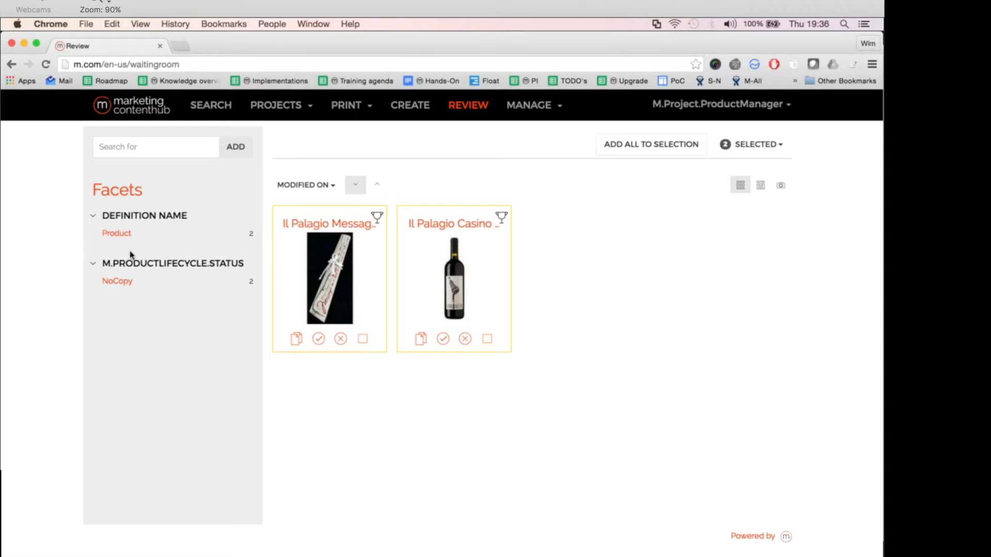
click(122, 283)
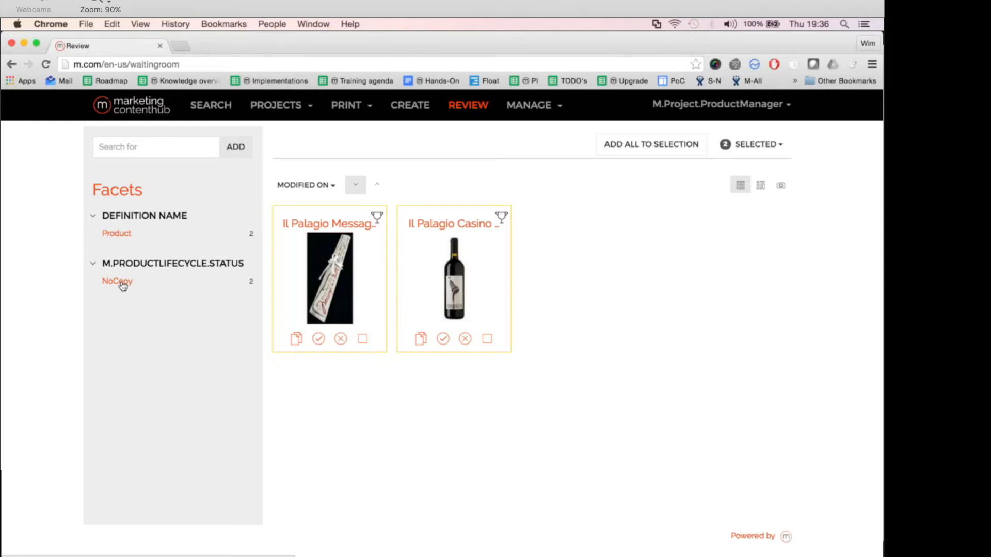
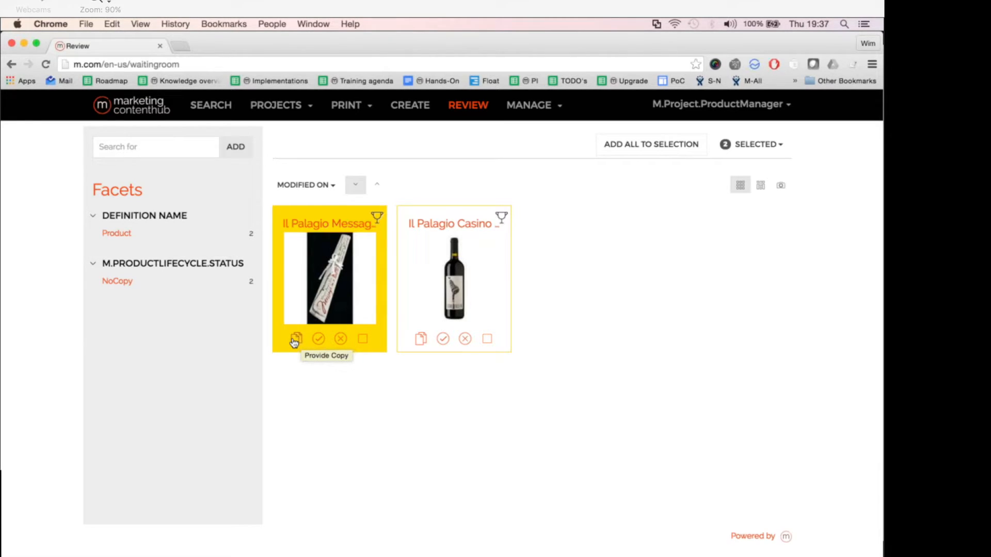
click(296, 340)
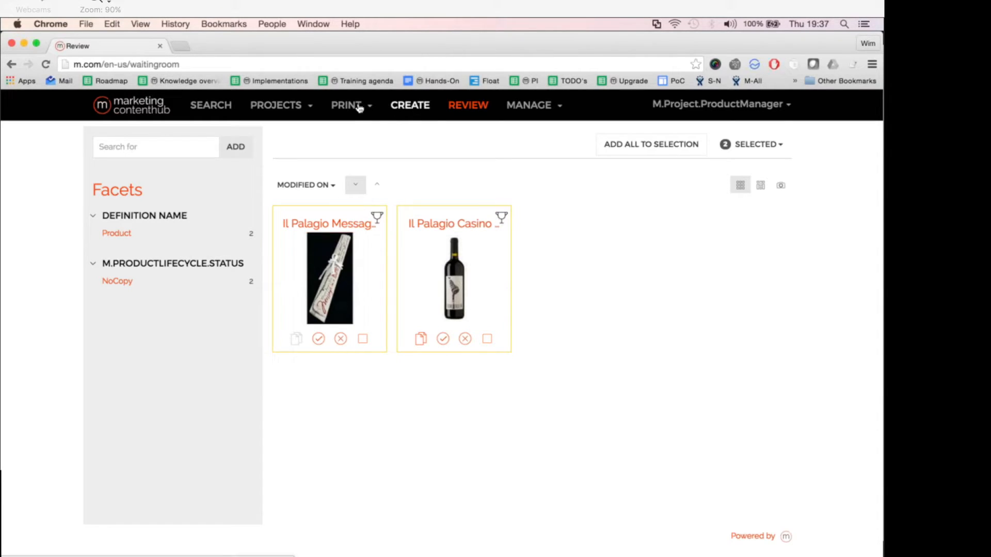
Step: From the projects overview, open the New Products project and its copy job for 'Il Palagio Message in a Bottle 2011'
click(275, 106)
click(261, 131)
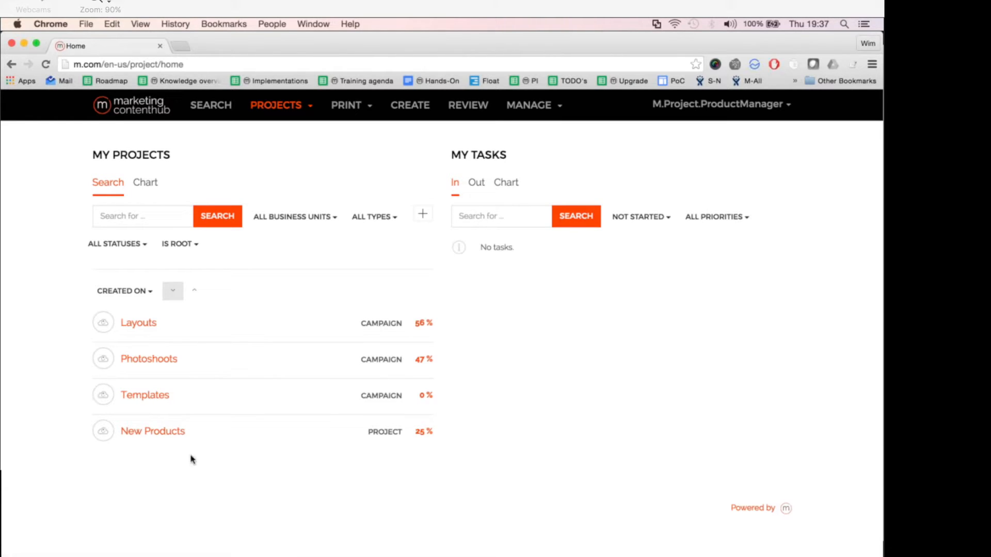
click(155, 432)
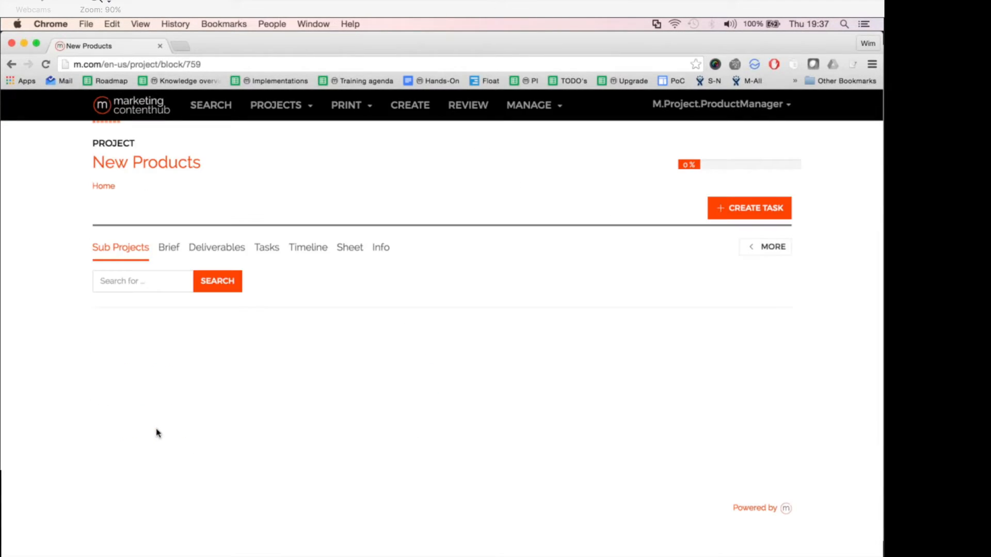
scroll(61, 288, down, 3)
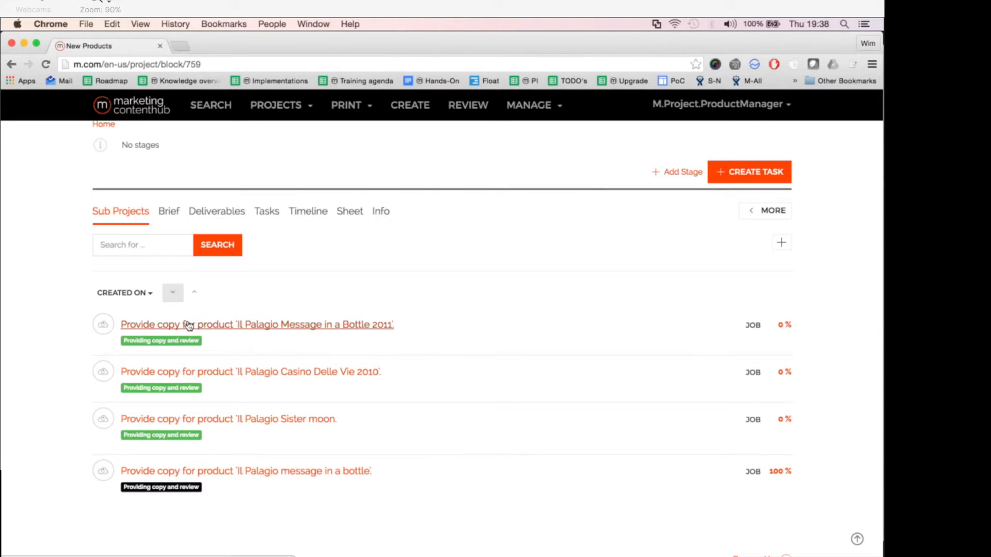
click(156, 325)
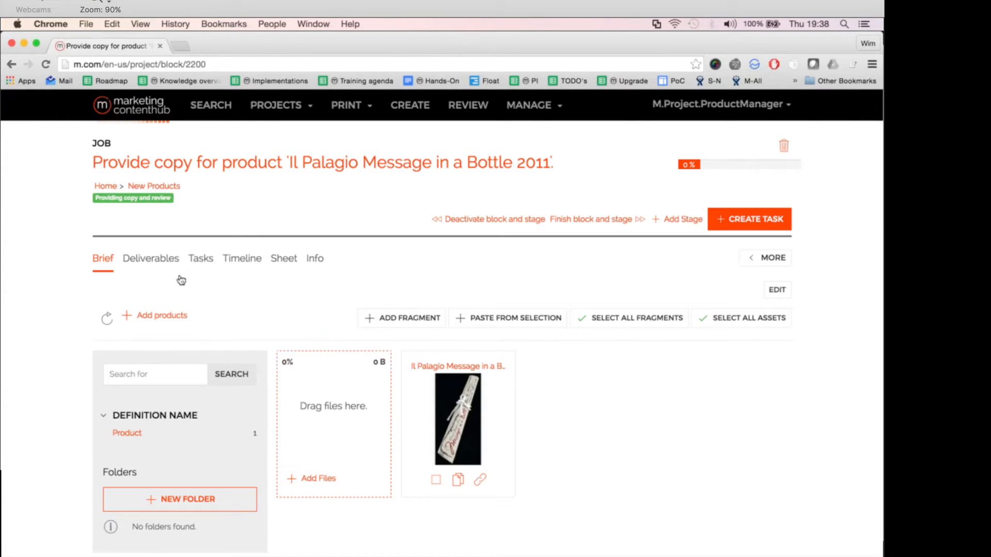
Step: Show the tasks of the job and review the Edit Content task assigned to the copywriters
click(201, 259)
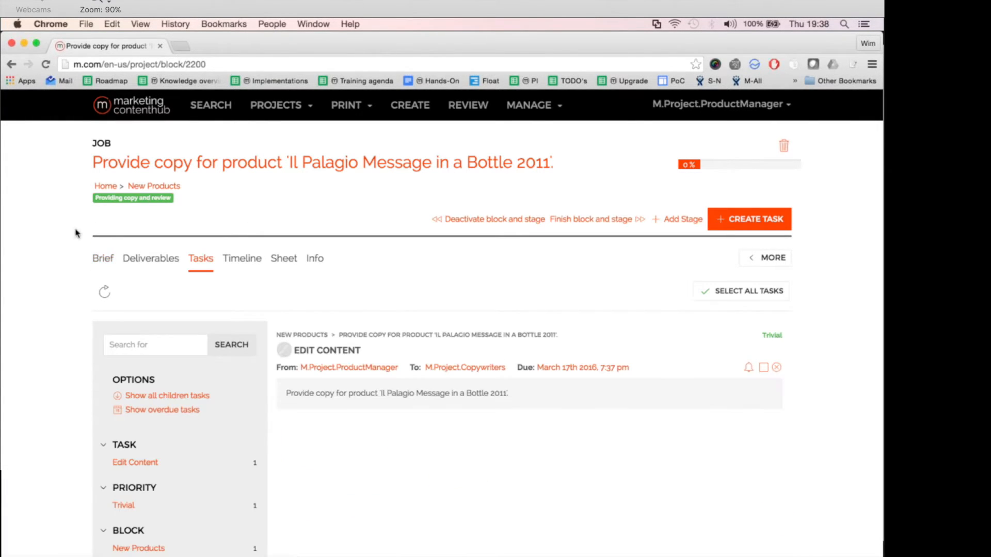
scroll(54, 219, down, 2)
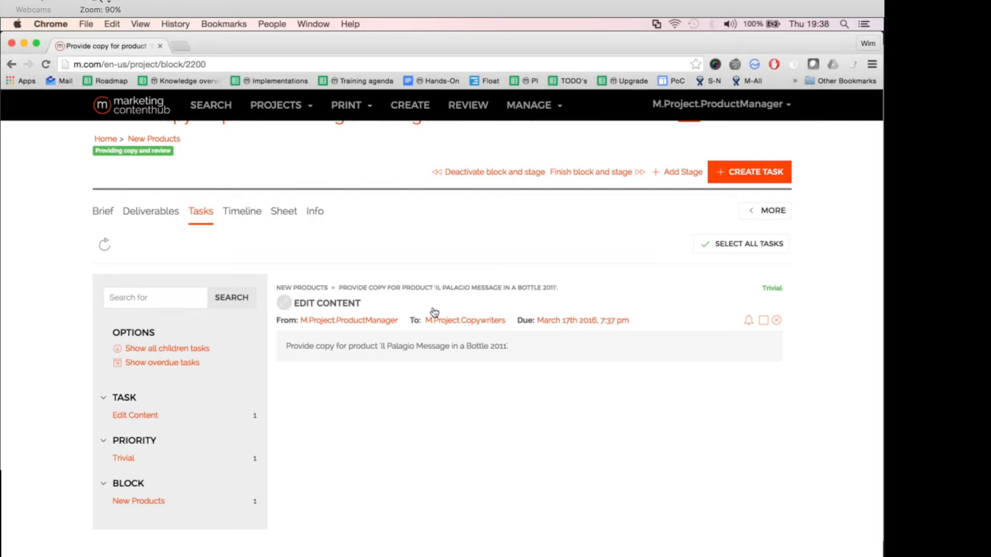
Step: Switch to Firefox, sign out of the current account and sign in with the saved M.Project.Copywriter login
key(super+Tab)
key(super+Tab)
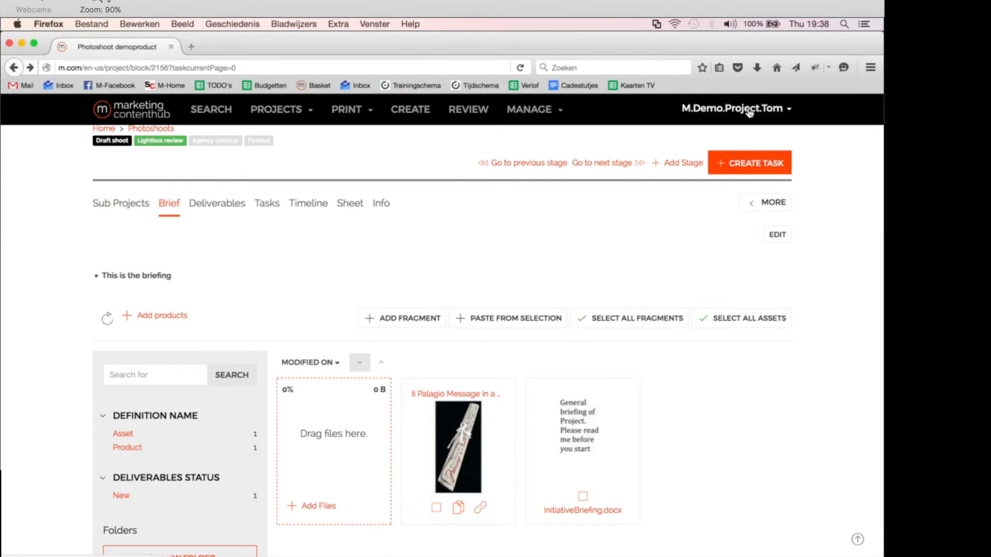
mouse_move(736, 108)
click(727, 241)
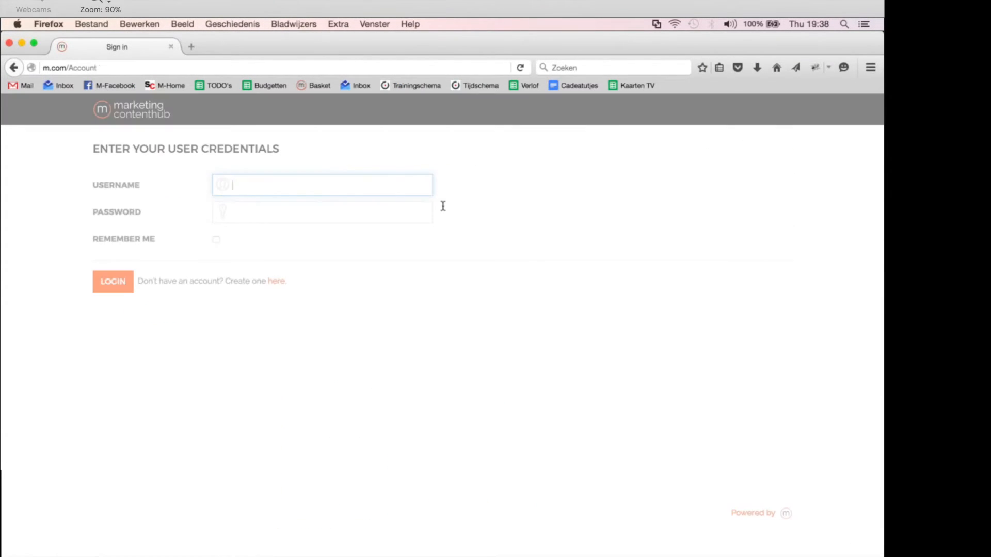
click(239, 192)
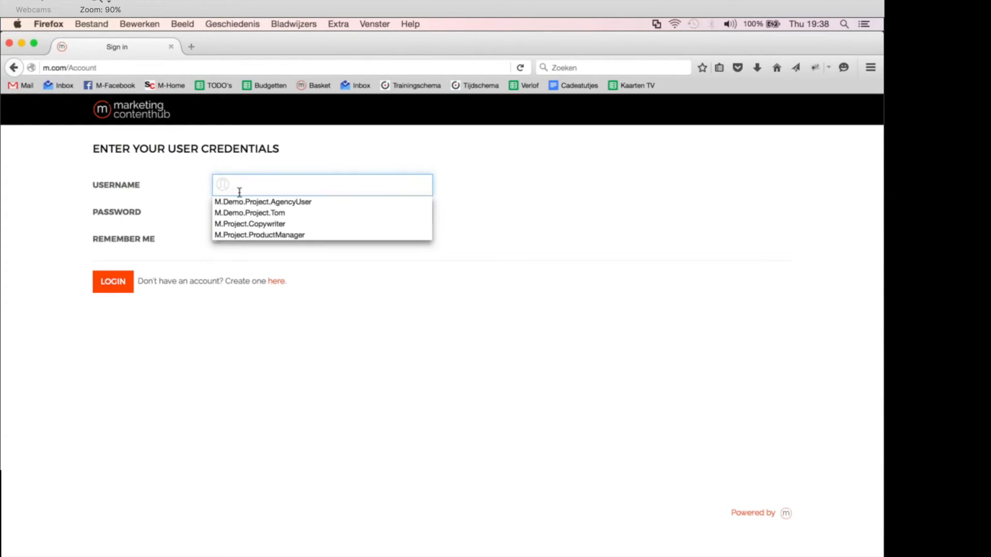
click(246, 225)
click(124, 273)
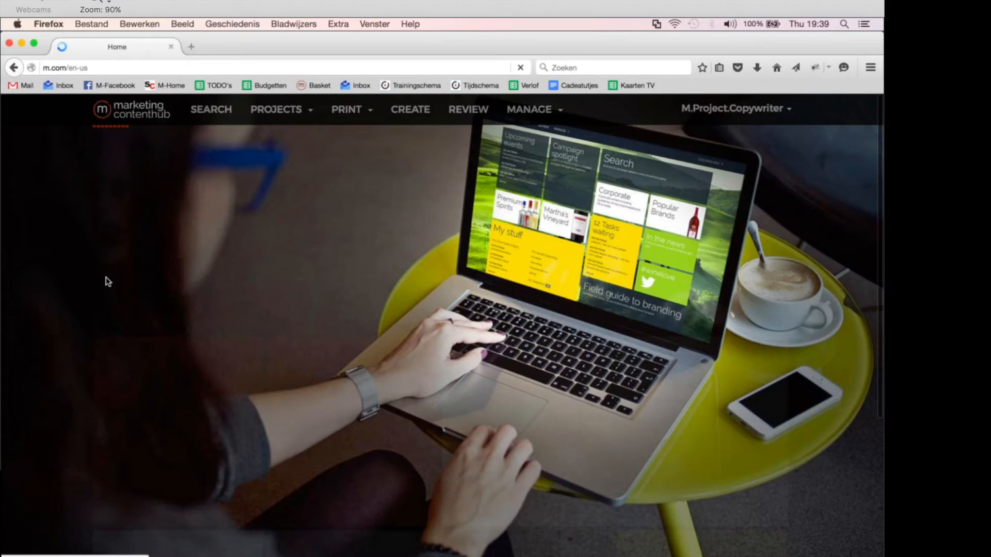
Step: Open the incoming Edit Content task for 'Il Palagio Message in a Bottle 2011' from the projects' Work overview and accept it
click(277, 109)
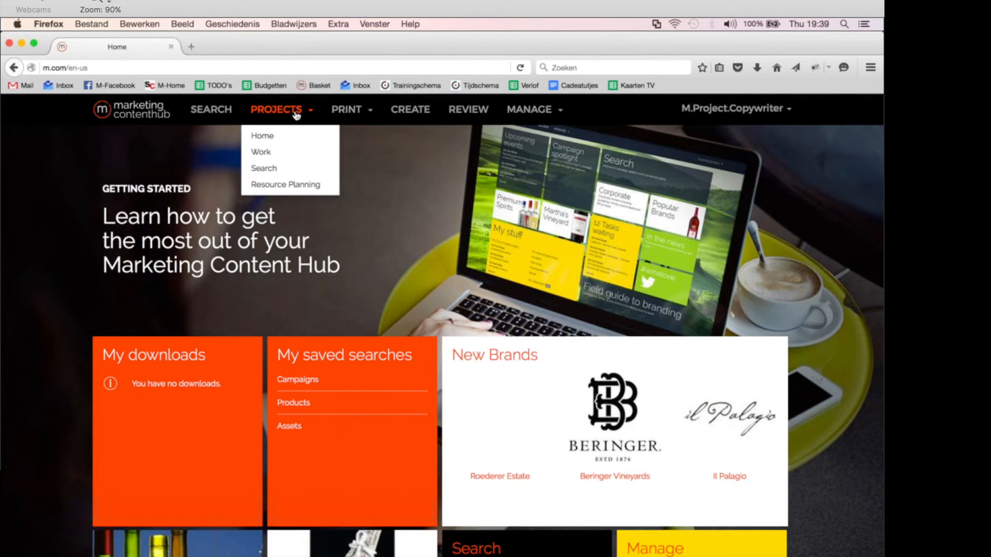
click(269, 153)
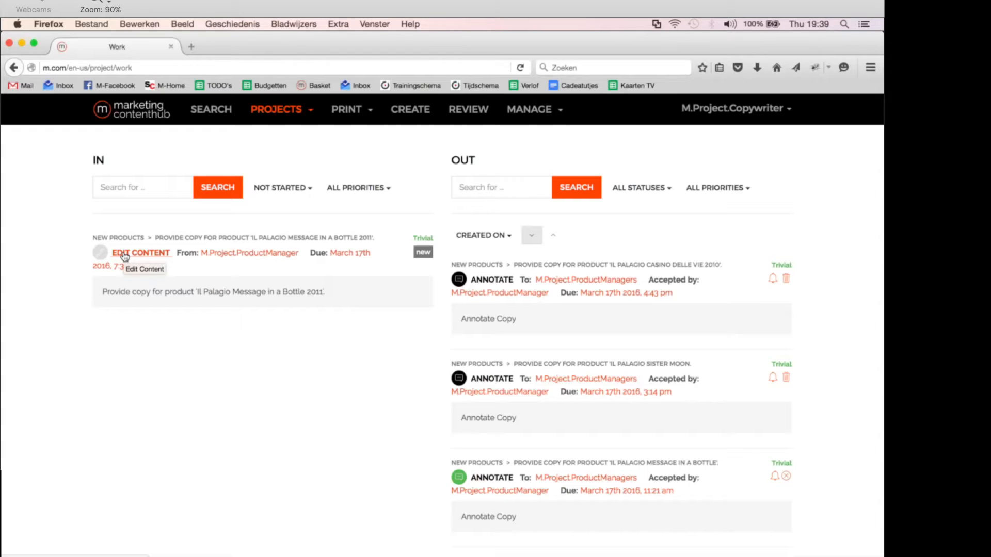
drag(107, 294, 310, 306)
click(309, 305)
click(141, 254)
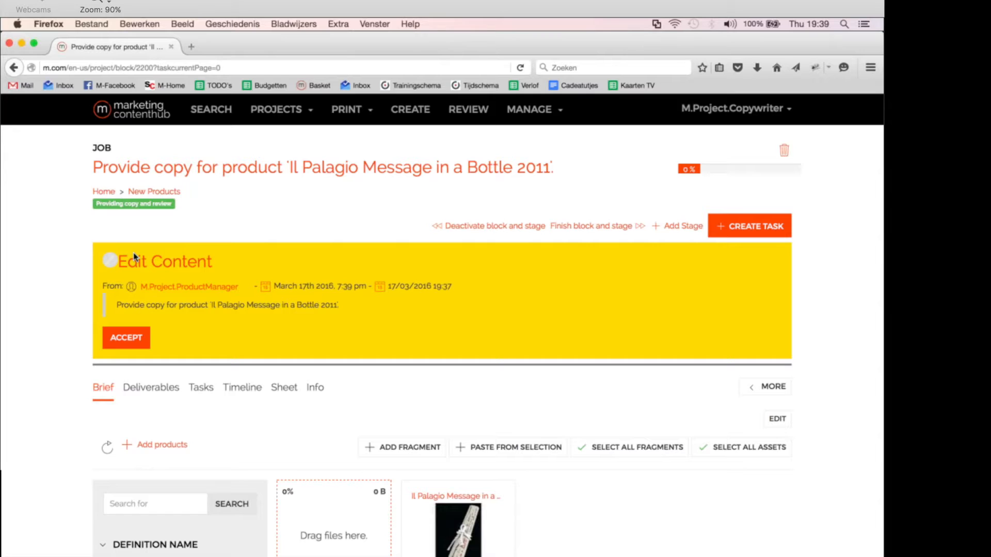
click(129, 343)
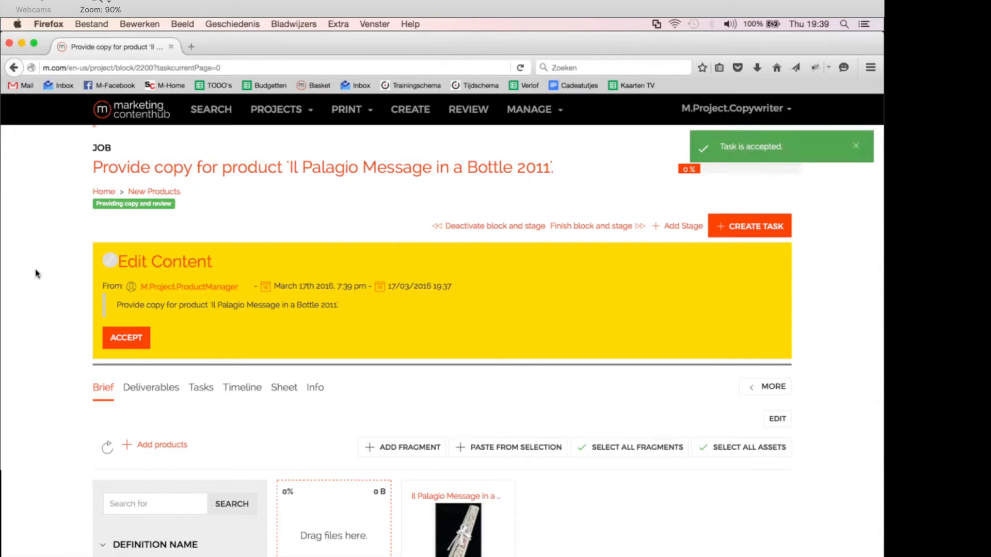
Step: Open the Il Palagio Message in a Bottle 2011 product from the job's brief and open its Facts for editing
scroll(22, 170, down, 3)
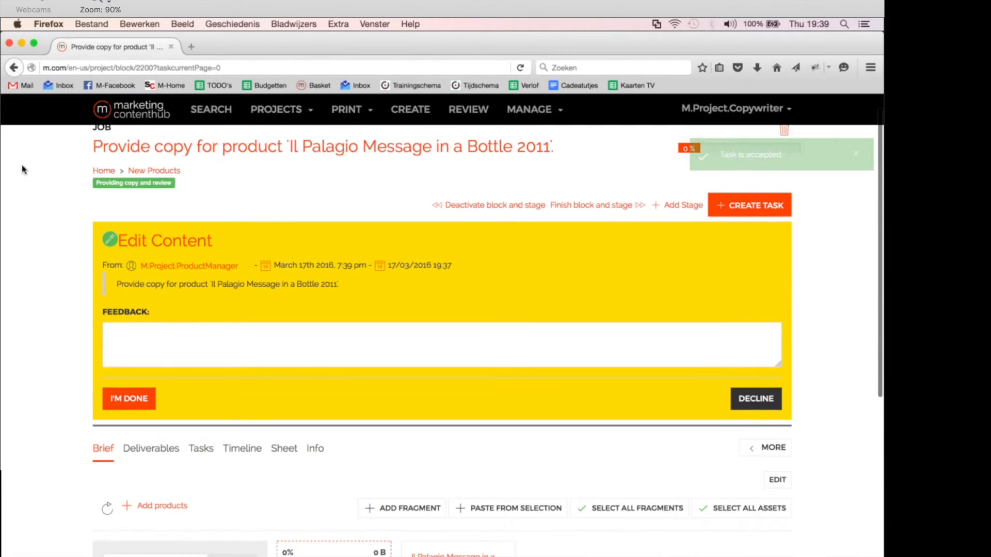
scroll(22, 169, down, 3)
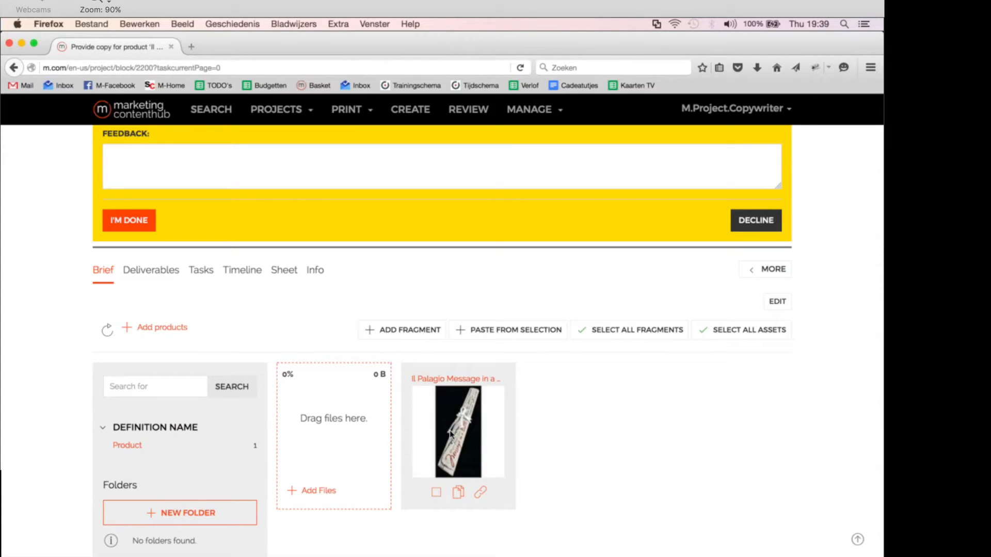
click(466, 380)
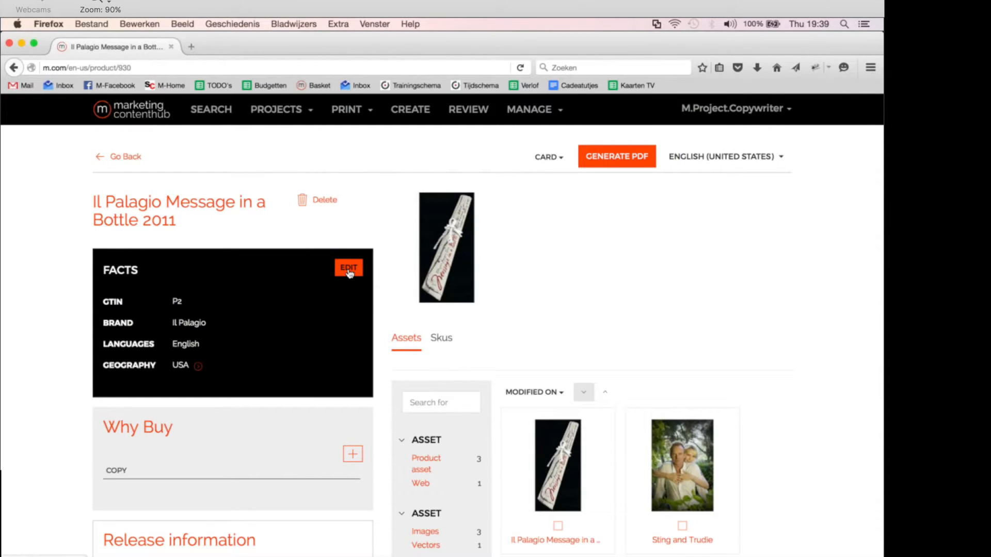
click(349, 269)
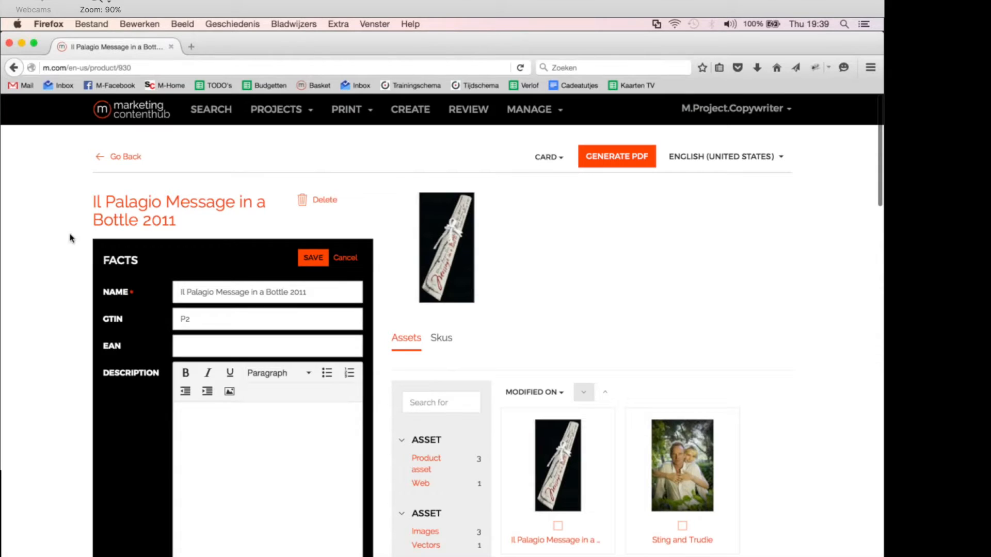
scroll(30, 241, down, 2)
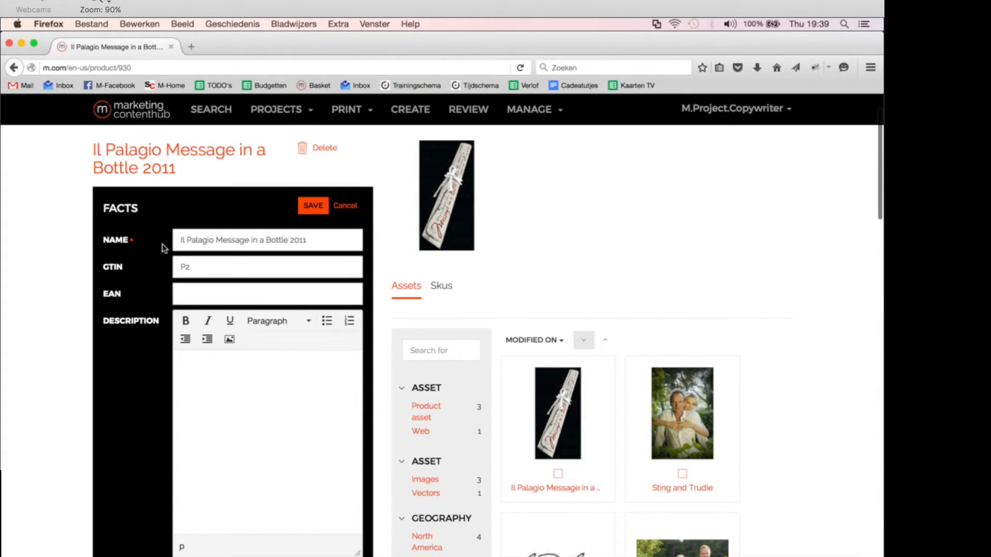
double_click(305, 241)
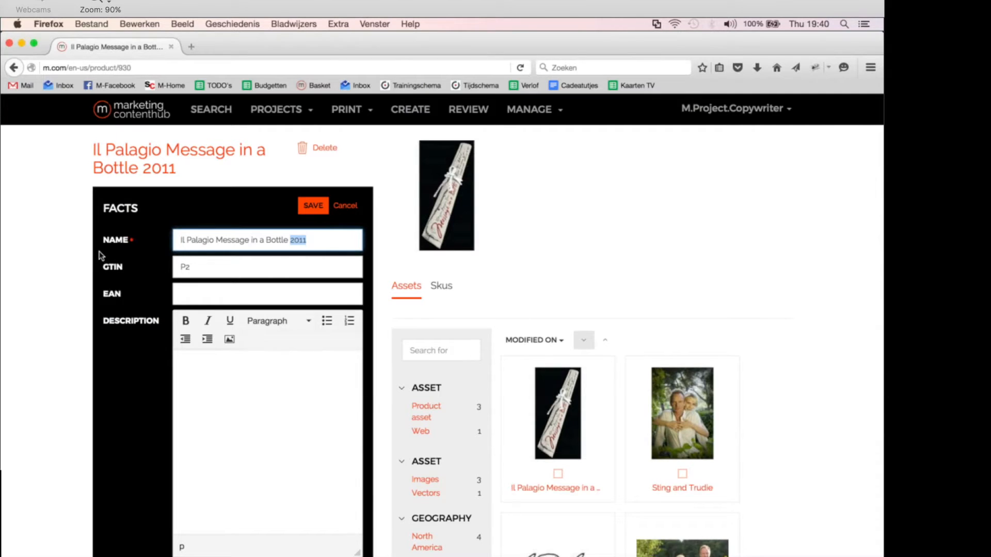
scroll(99, 255, down, 2)
click(125, 284)
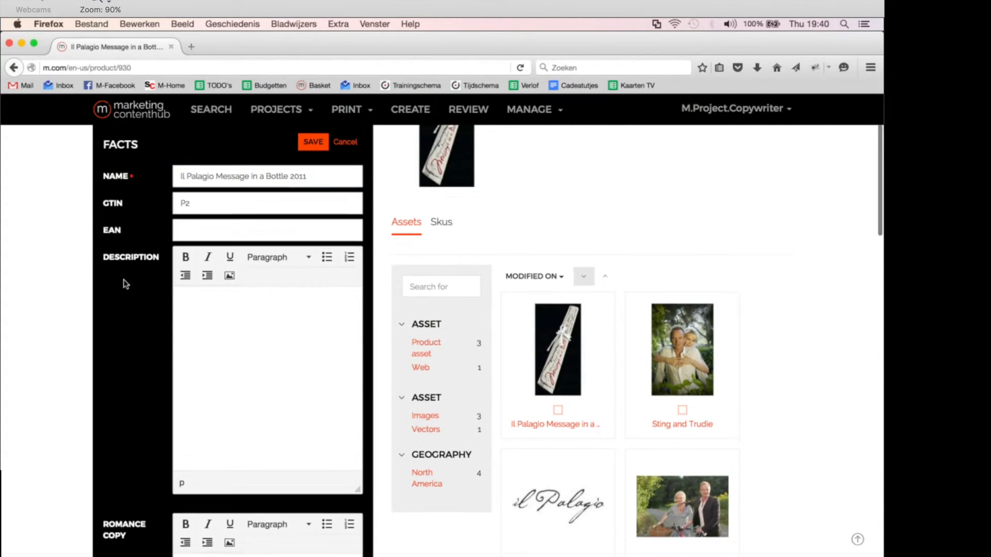
scroll(123, 280, down, 5)
scroll(205, 389, up, 4)
Step: Copy the paragraph beginning "This wine is named after a property" from the TextEdit note into the product's Description in Firefox and save
key(super+Tab)
key(super+Tab)
key(super+Tab)
key(super+Tab)
key(super+Tab)
key(super+Tab)
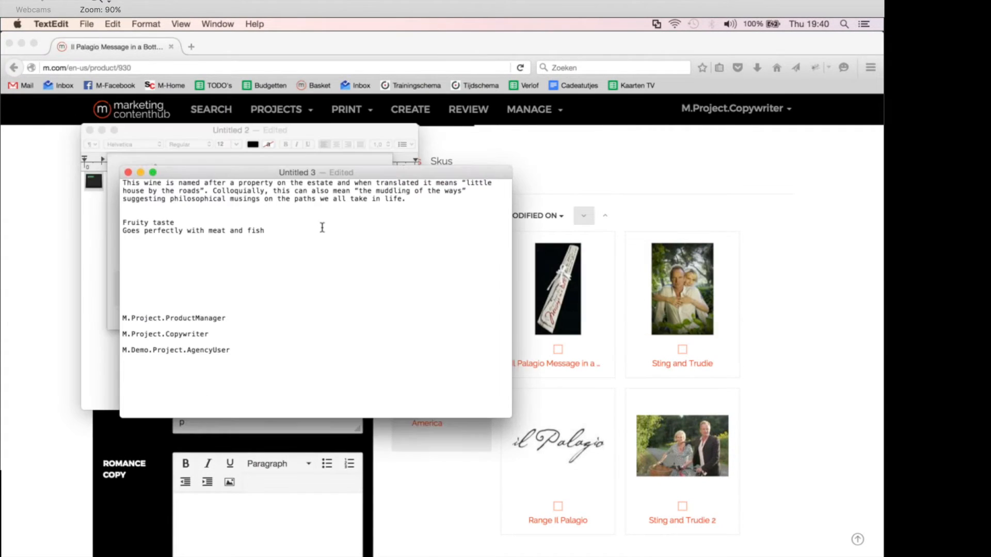
drag(406, 199, 144, 153)
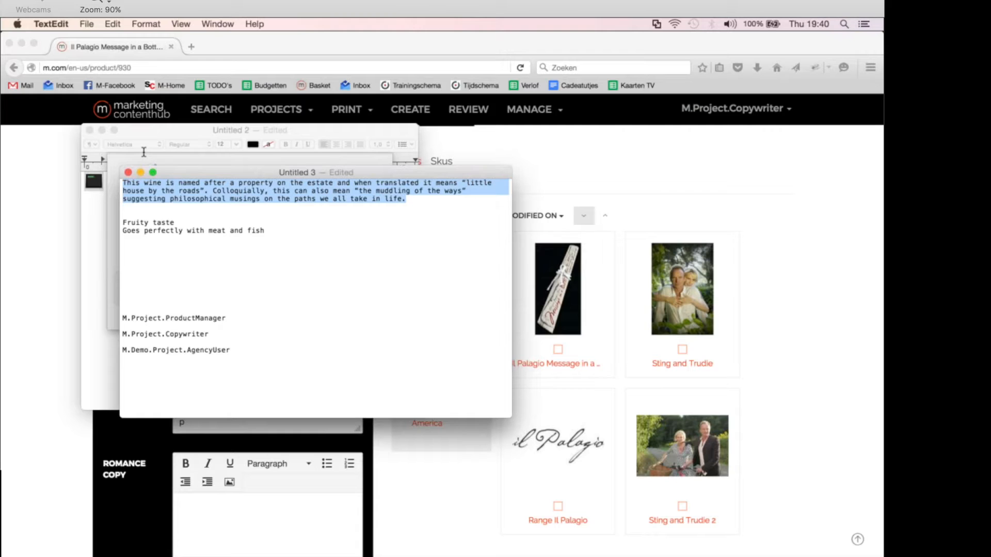
key(super+Tab)
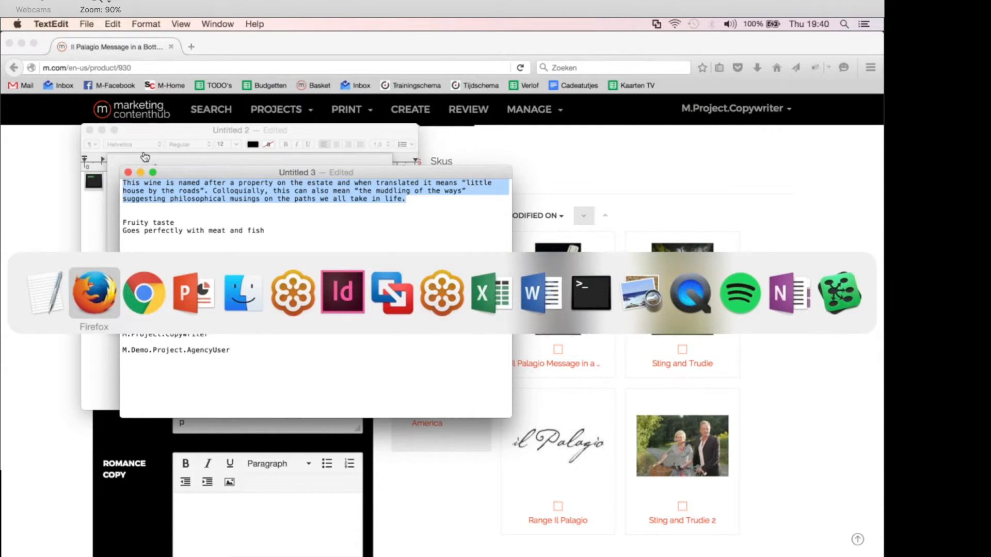
key(super+v)
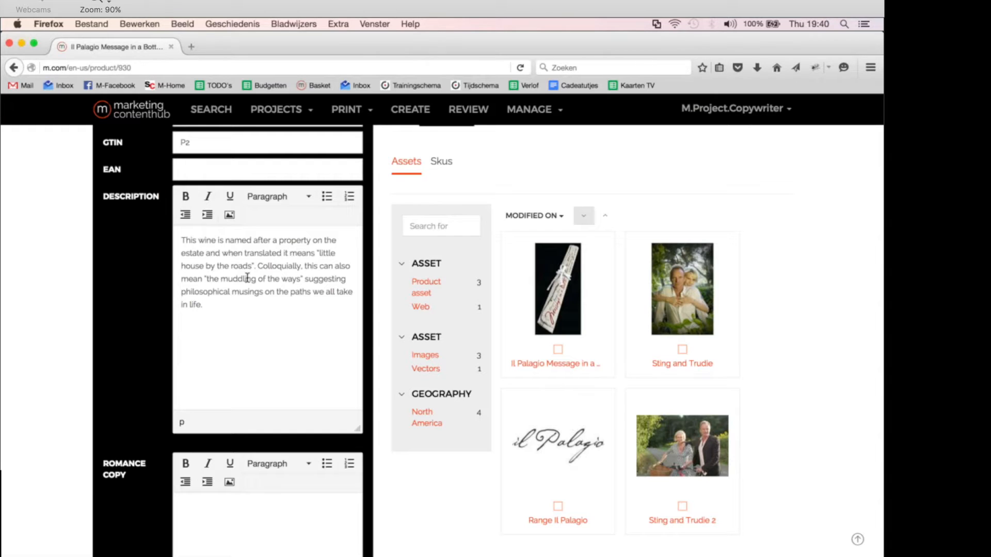
scroll(226, 282, down, 5)
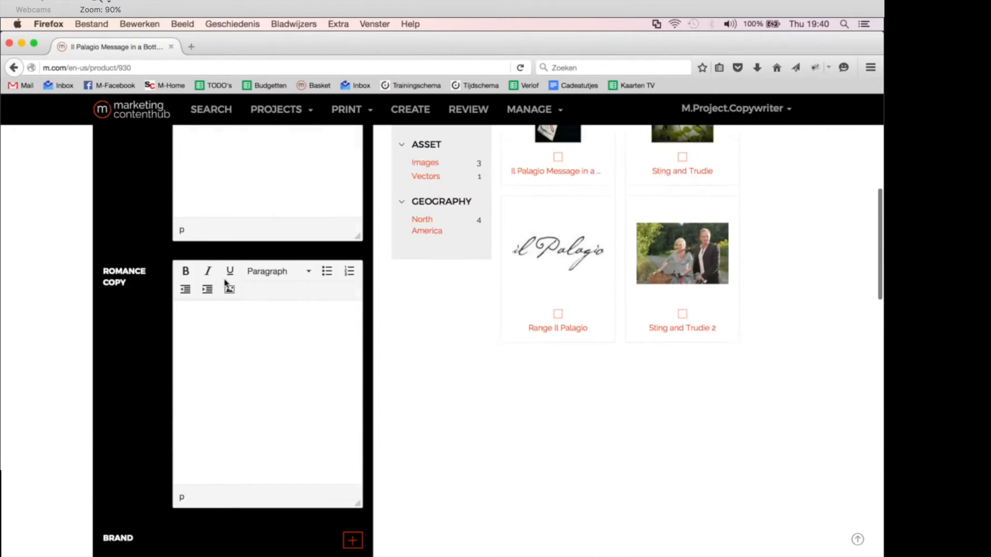
scroll(224, 283, up, 10)
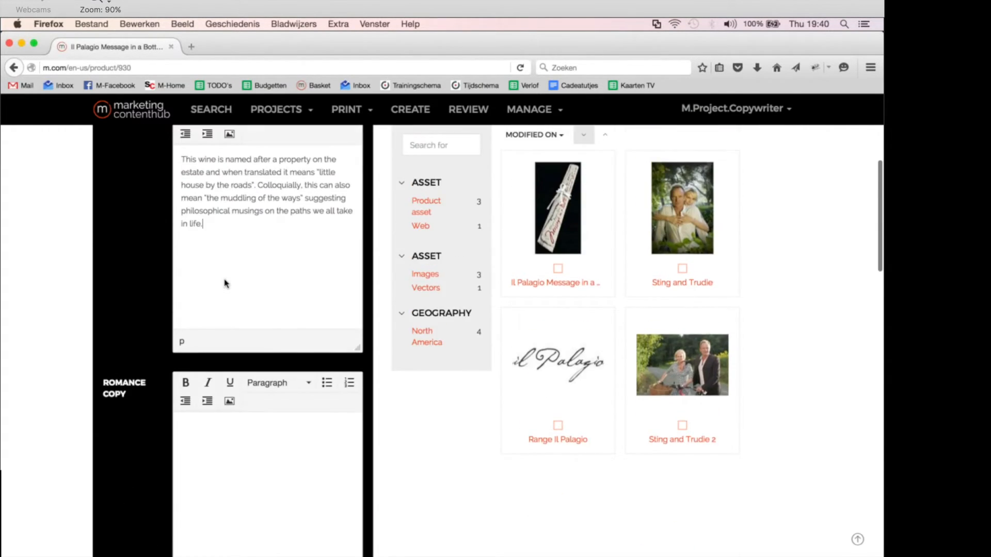
click(313, 258)
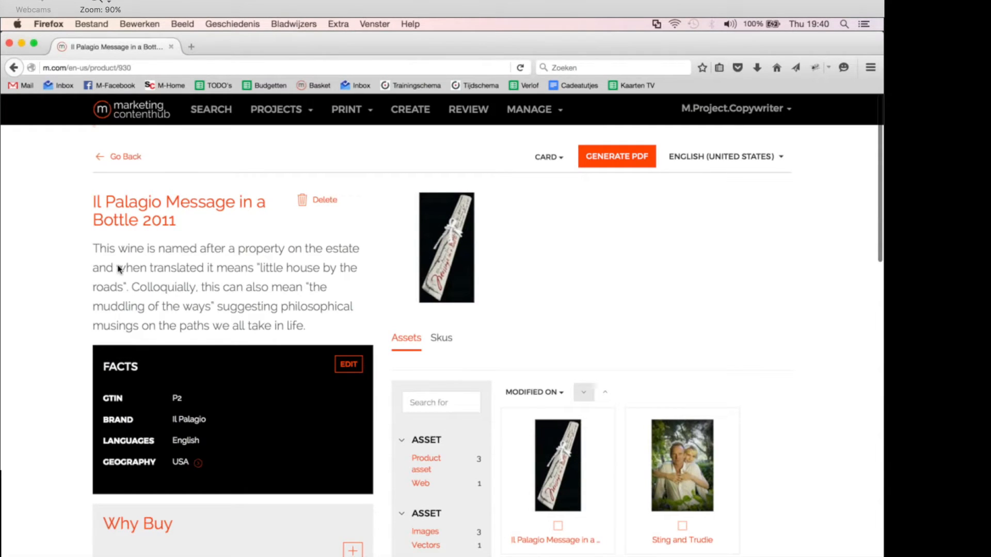
Step: Add a Why Buy entry with the copy "Strong taste" to the product and save it
scroll(119, 269, down, 4)
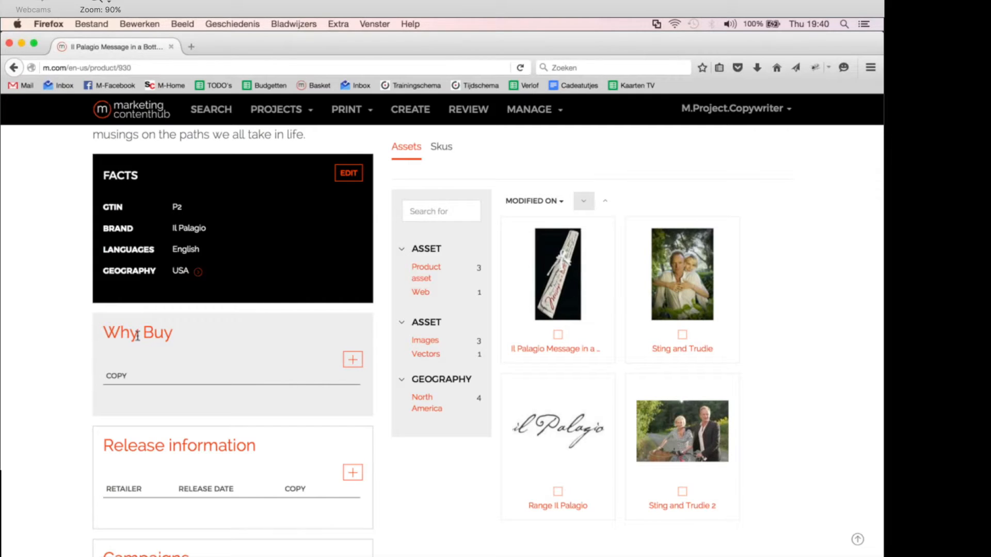
click(356, 365)
click(214, 389)
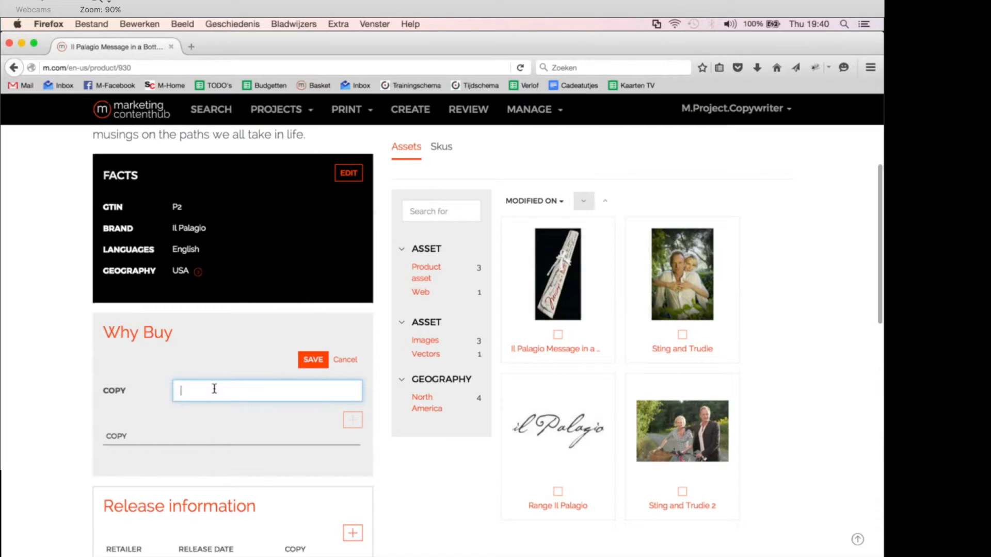
text(Strong taste)
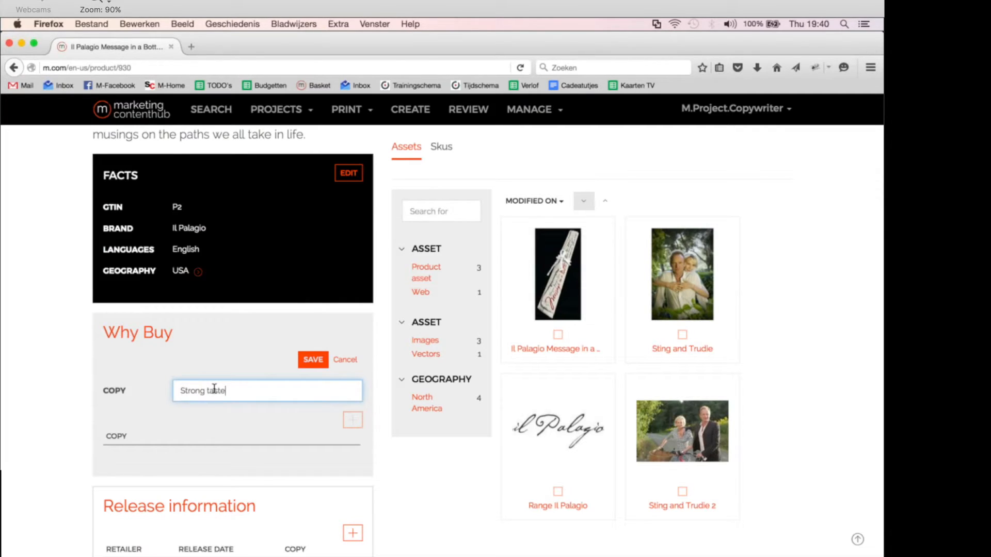
click(311, 361)
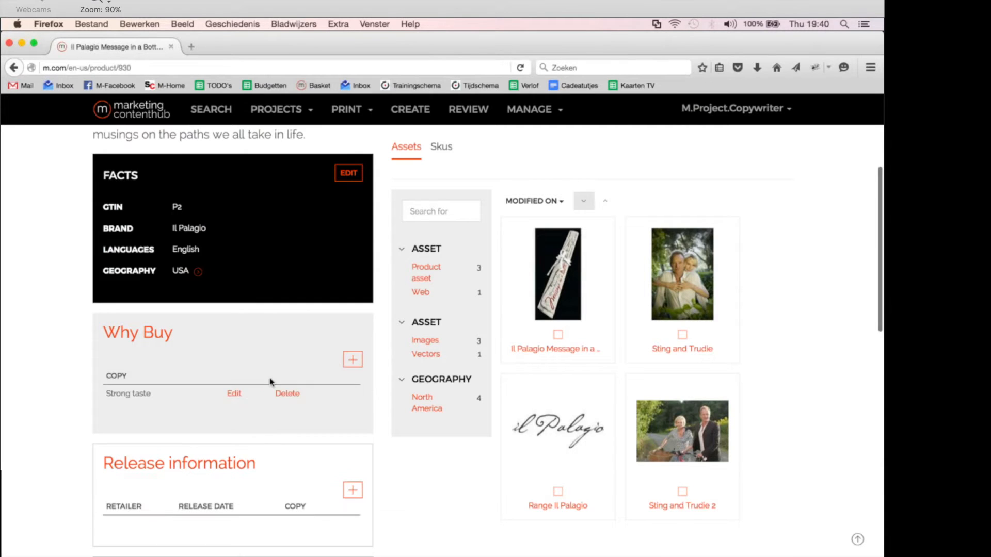
Step: Add and save another Why Buy entry with the copy "Goes perfectly with meat"
click(351, 362)
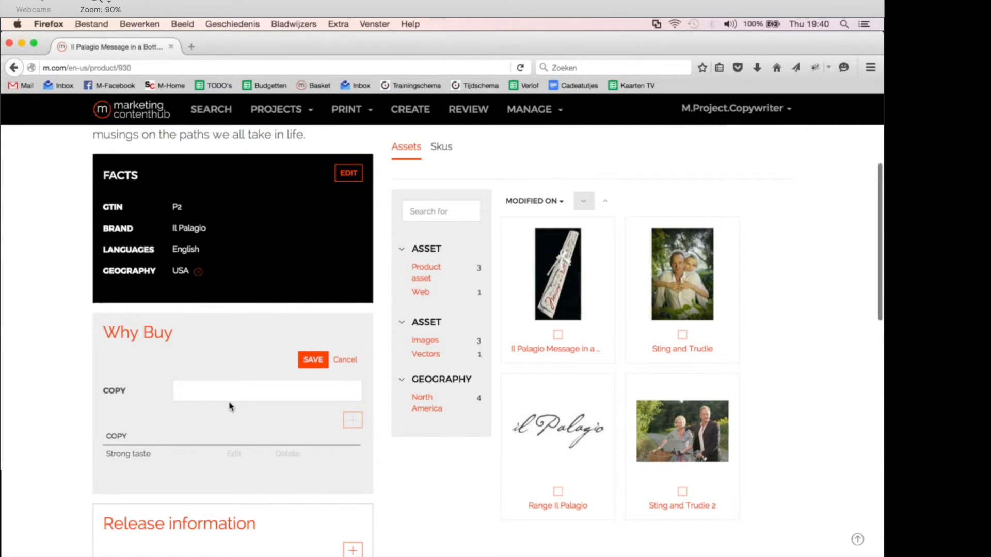
text(Goe)
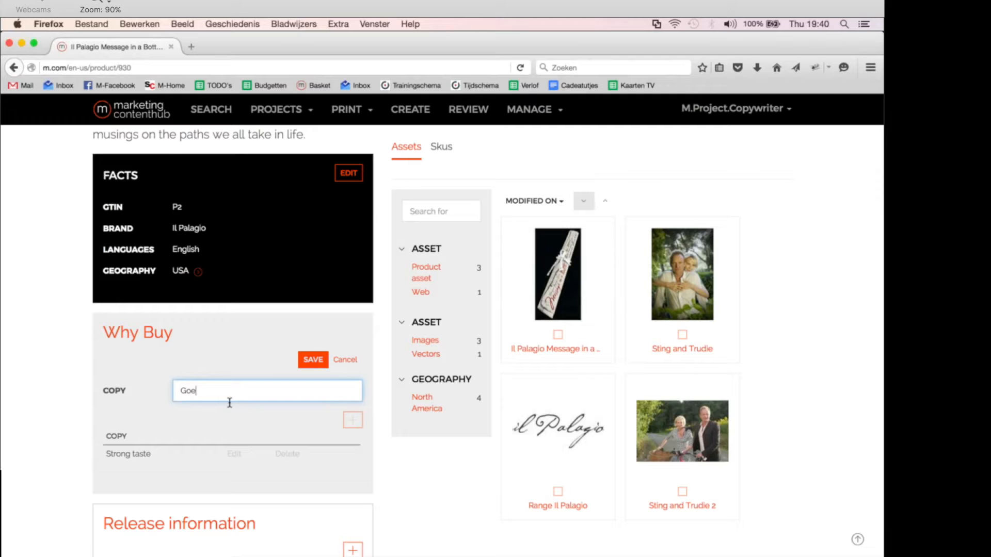
text(s er)
key(BackSpace)
key(BackSpace)
text(perfcctly with s)
key(BackSpace)
text(meat)
click(312, 359)
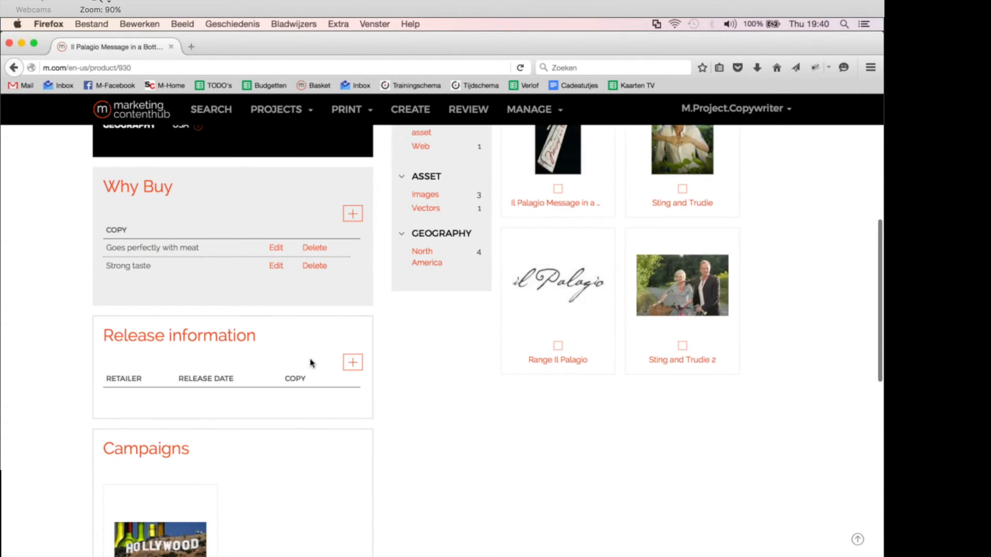
Step: Return from the product page to the job and bring up its Edit Content task
scroll(311, 362, up, 4)
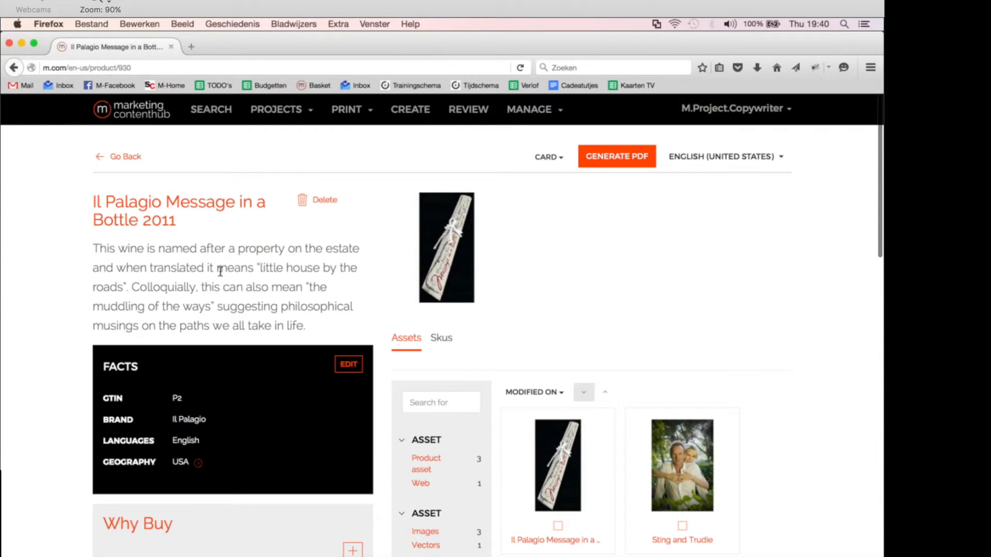
click(133, 162)
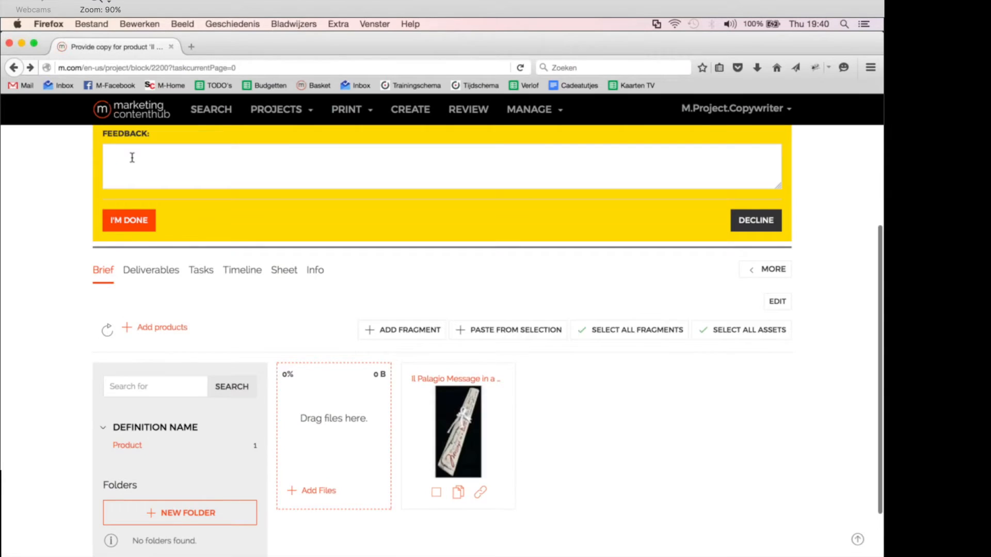
scroll(125, 175, up, 3)
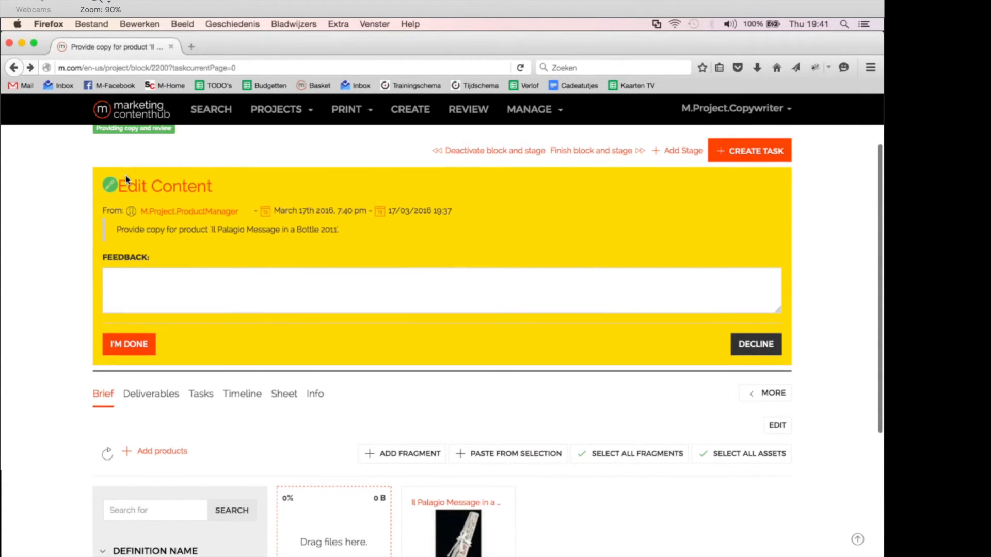
scroll(126, 178, up, 2)
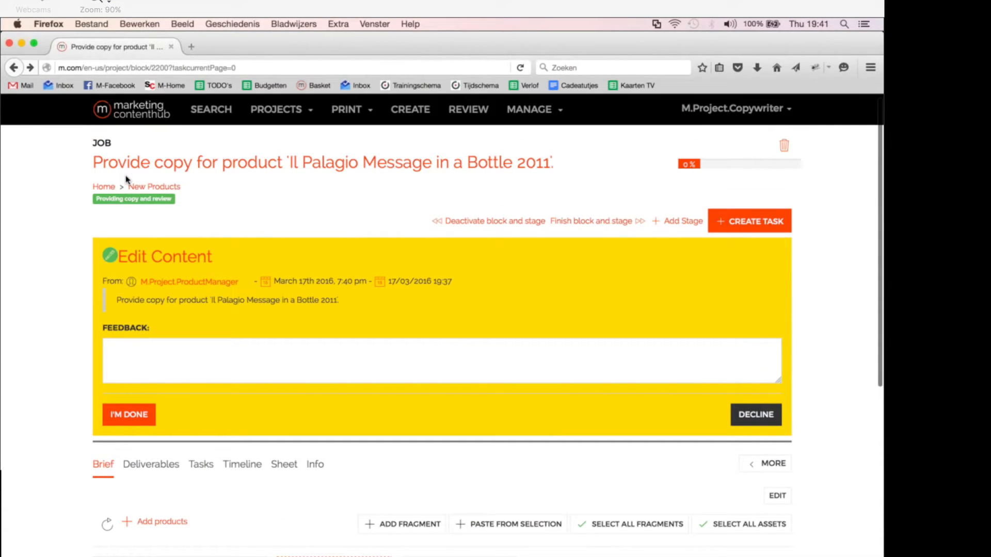
Step: Complete the Edit Content task with the feedback "Please check the copy. Done!"
scroll(31, 285, down, 1)
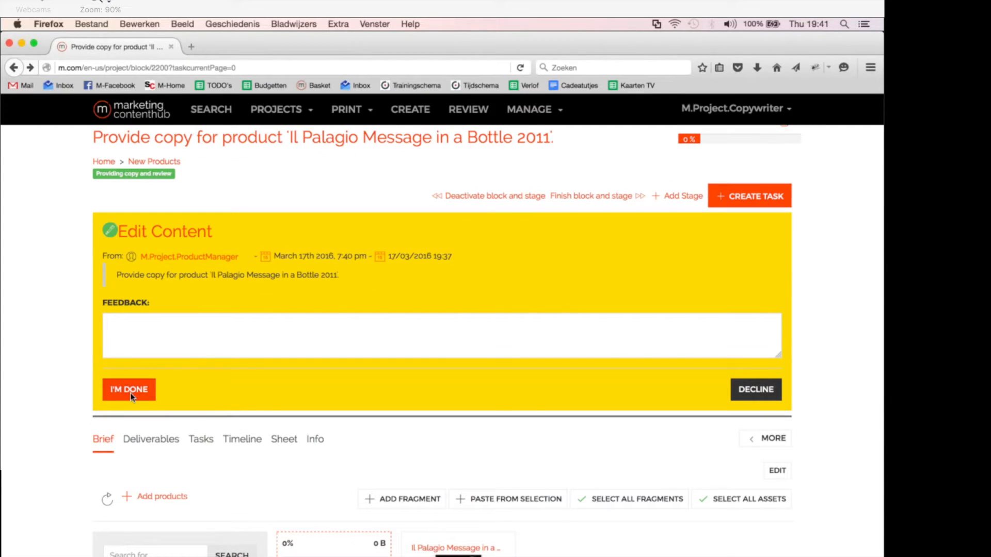
click(131, 347)
text(P)
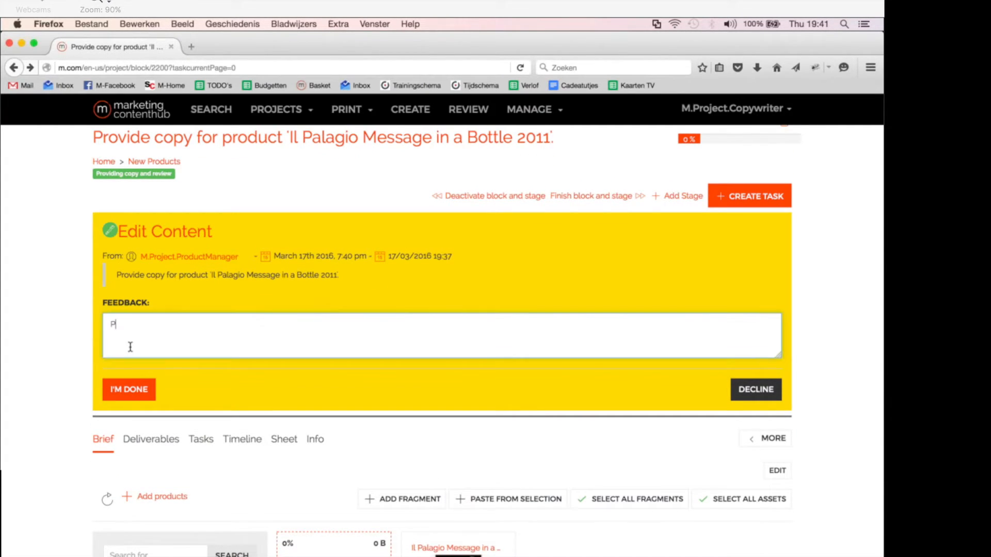
text(lease check the copy. Done!)
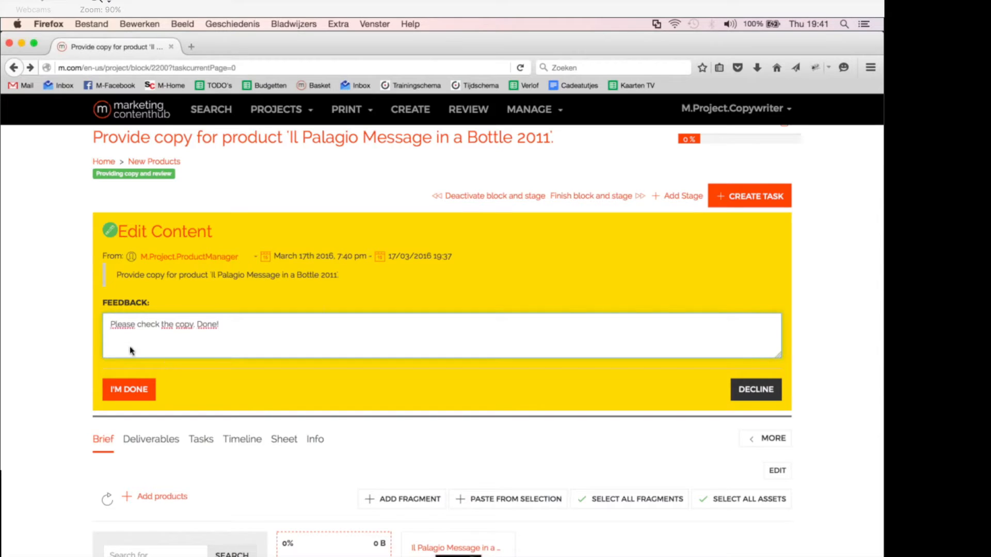
click(125, 395)
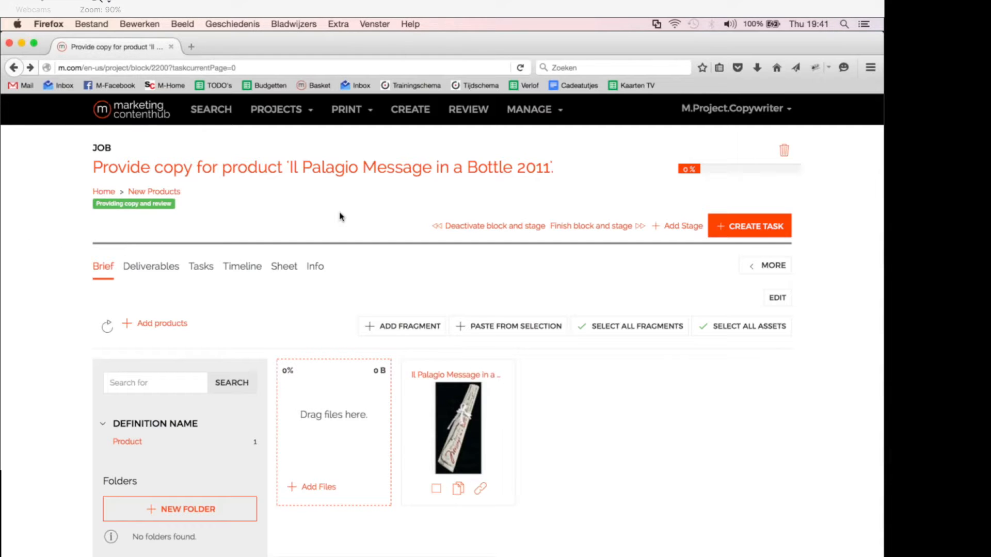
Step: Switch to Chrome, where the product manager is logged in, and show the deliverables of the copy job
key(super+Tab)
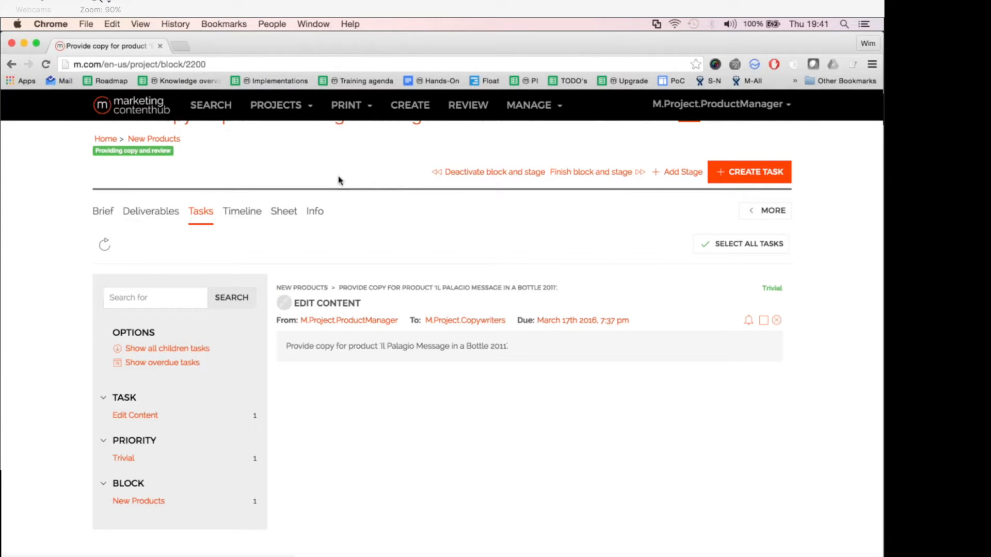
scroll(339, 181, up, 3)
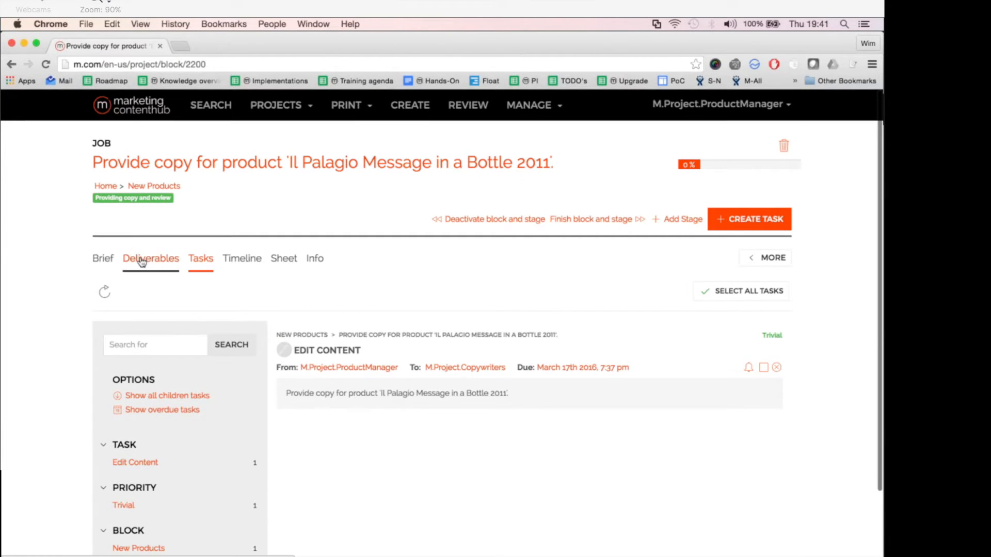
click(139, 260)
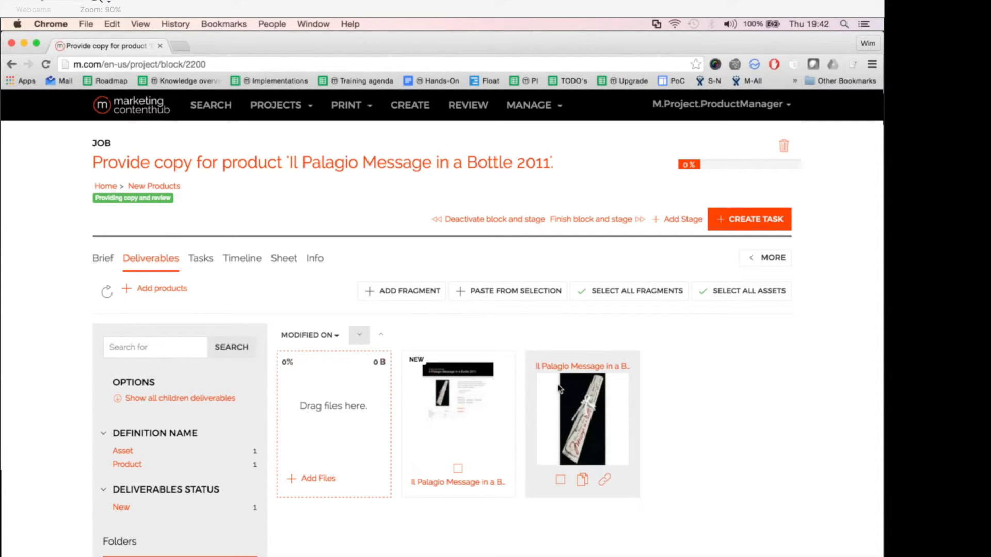
Step: Open the job's product in a new tab, examine its description and Why Buy copy, and return to the job
right_click(589, 367)
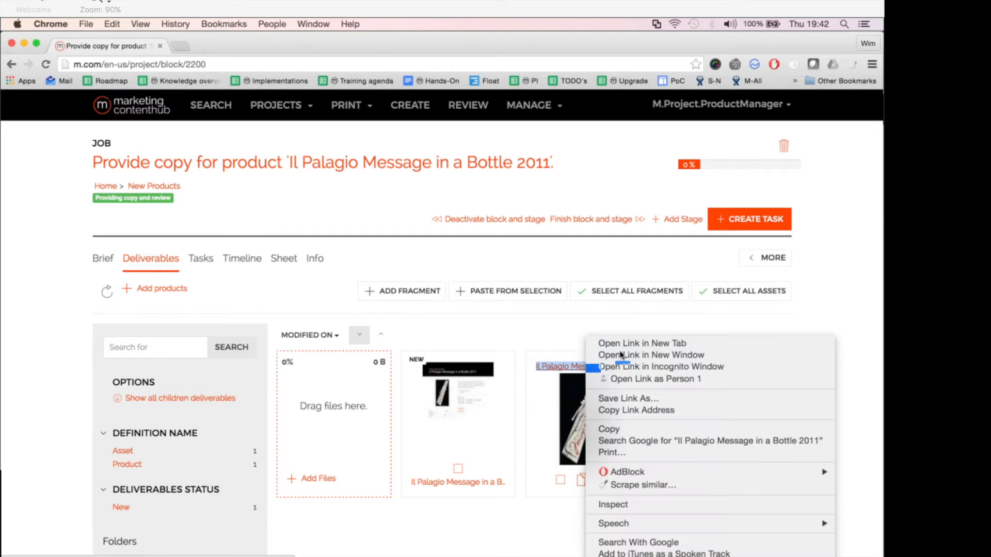
click(623, 351)
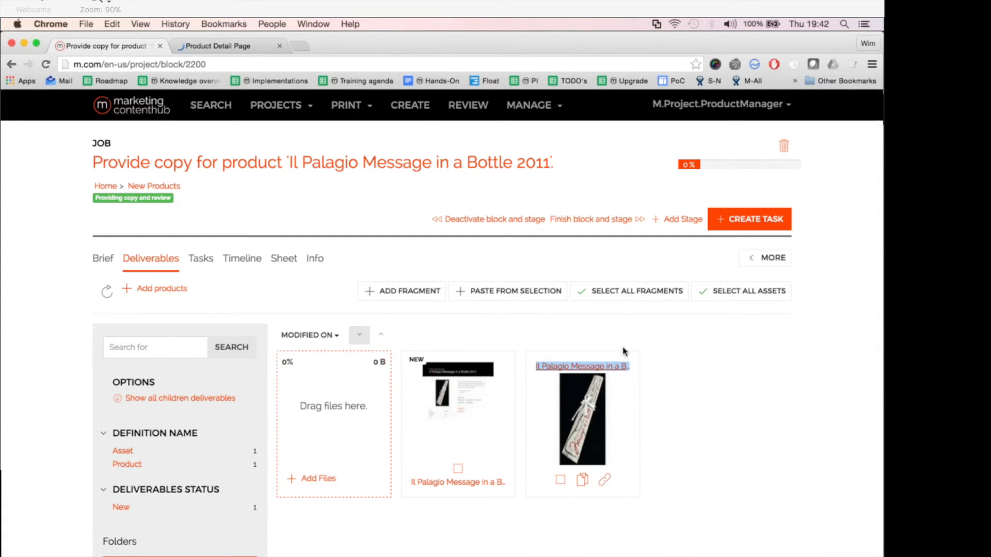
key(ctrl+Tab)
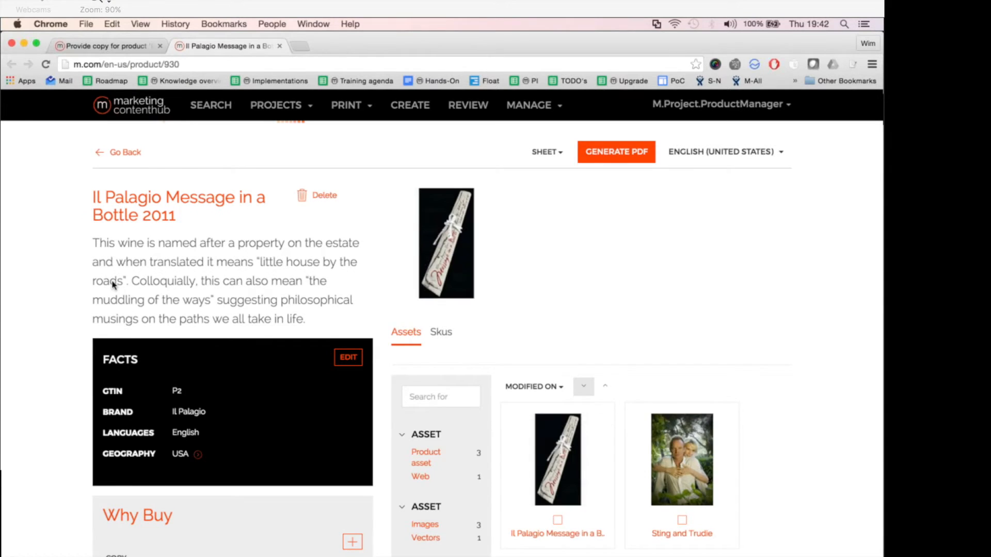
scroll(171, 282, down, 4)
scroll(113, 285, down, 2)
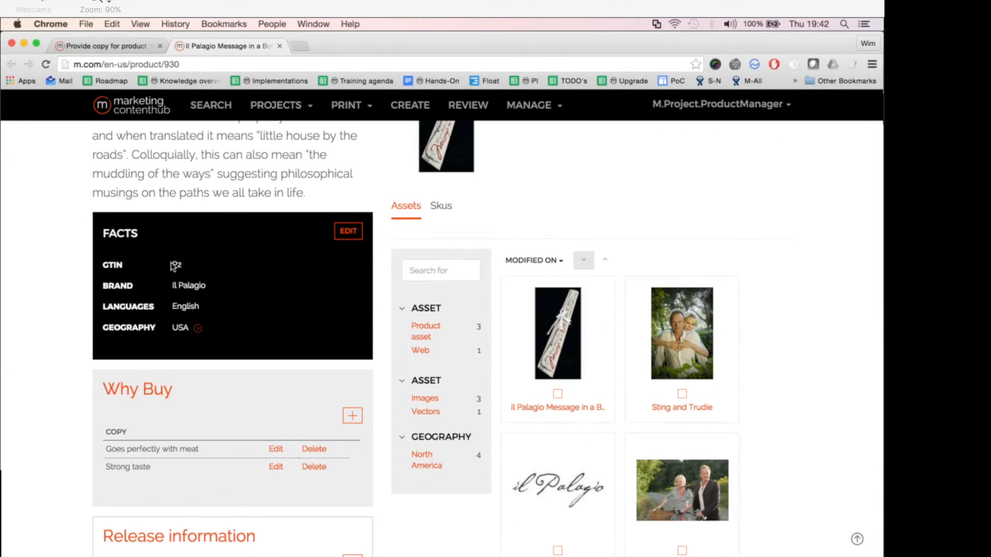
scroll(173, 266, up, 5)
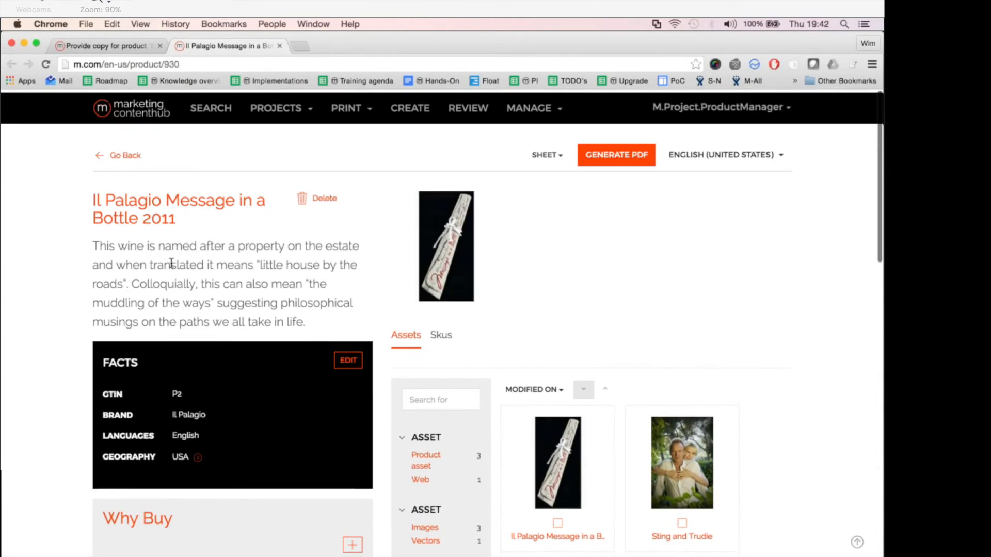
click(348, 357)
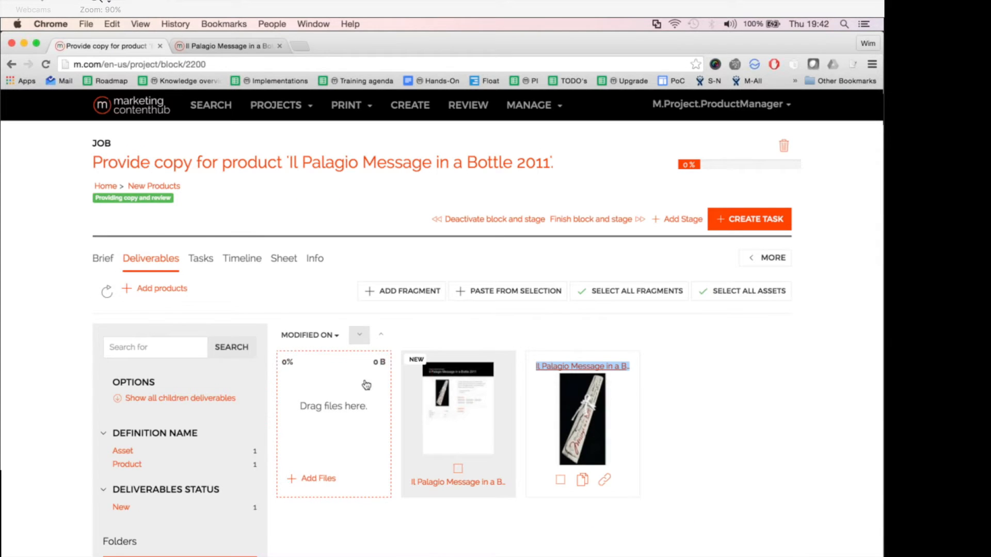
Step: Open the product sheet PDF from the job's deliverables and bring up its annotation view
click(459, 482)
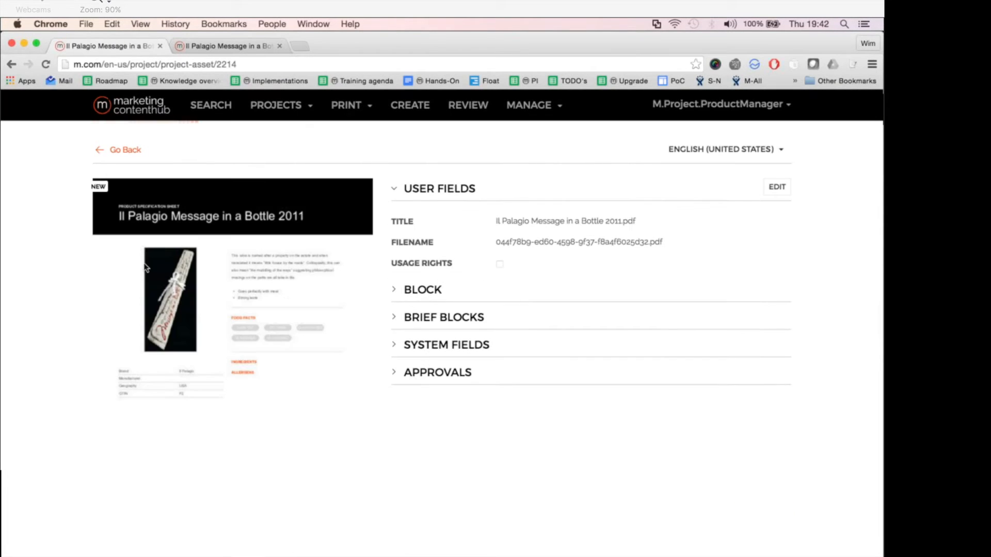
scroll(46, 186, down, 3)
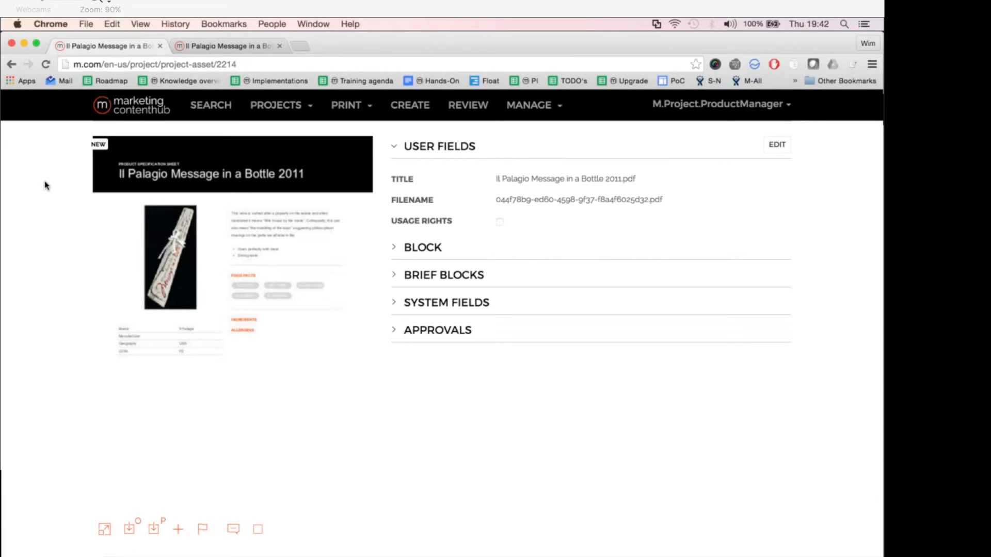
scroll(46, 186, down, 2)
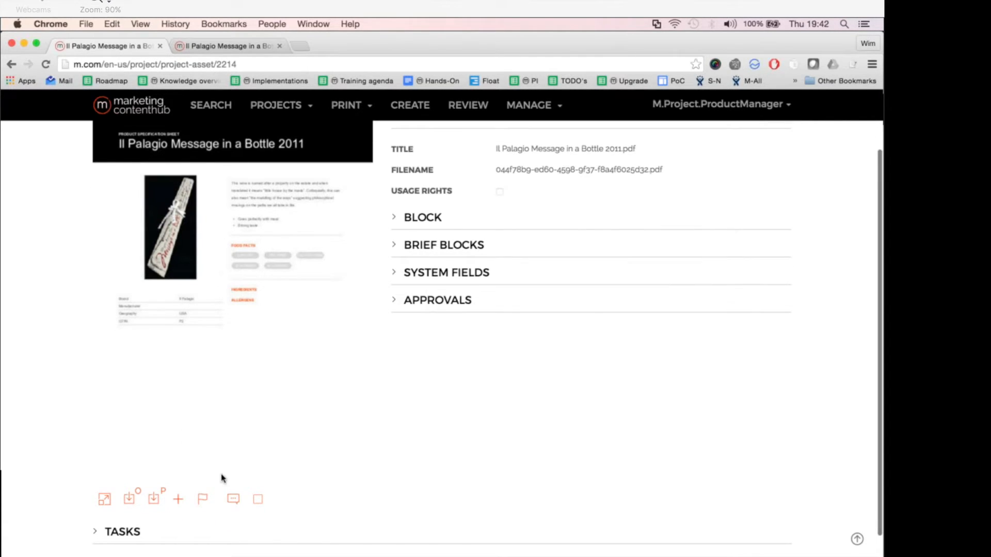
click(233, 499)
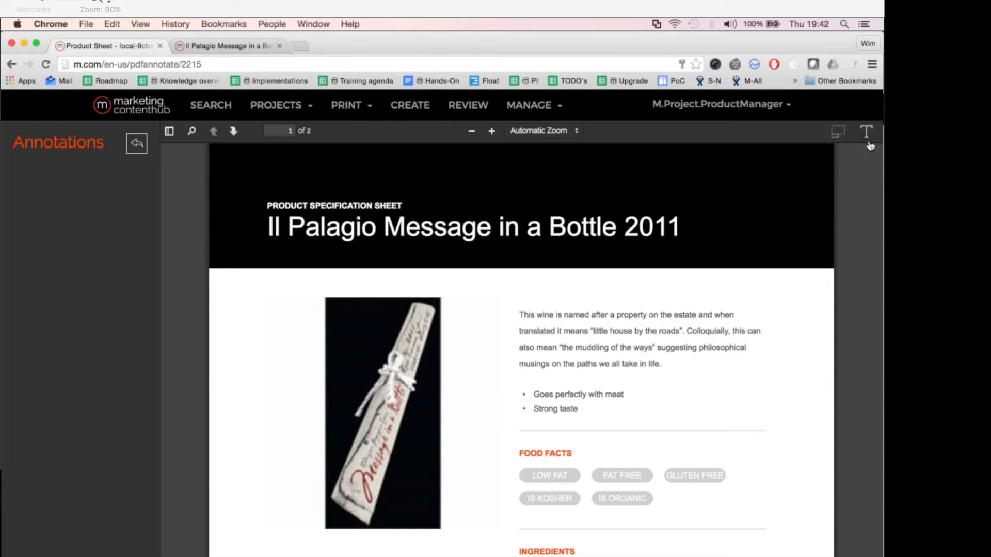
Step: Add a text annotation "Please improve this sentence" to the "little house by the roads" passage in the description
click(866, 132)
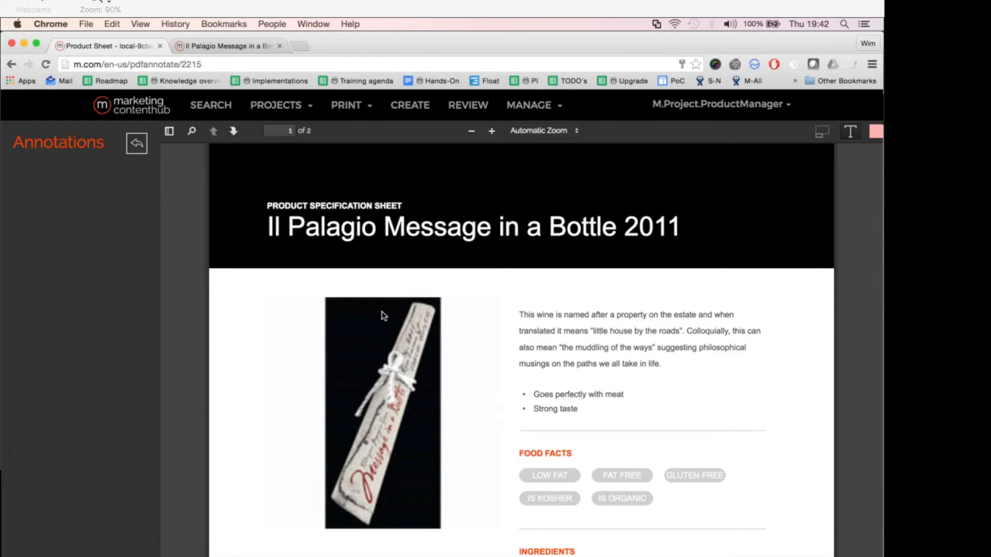
drag(573, 331, 708, 333)
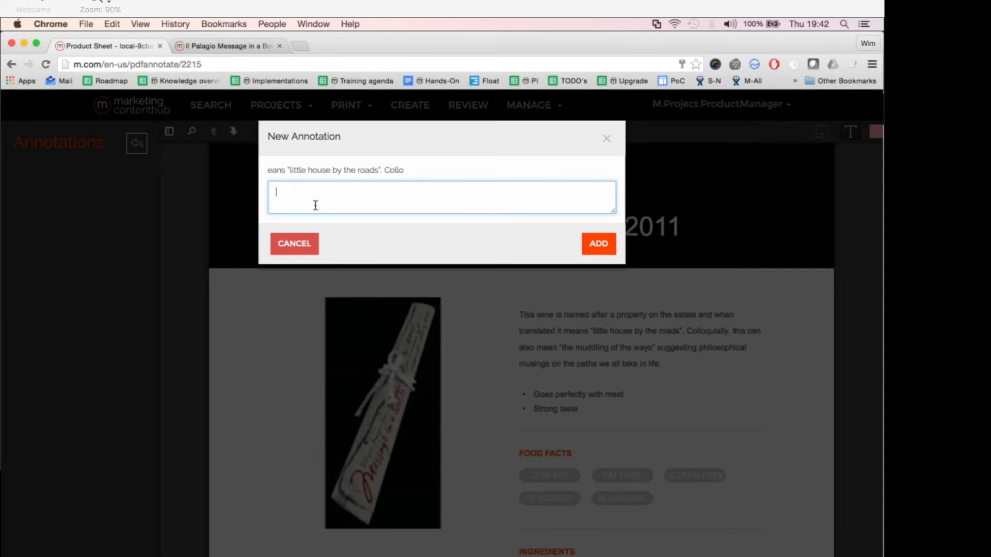
text(Please improve this se)
text(ce)
click(596, 244)
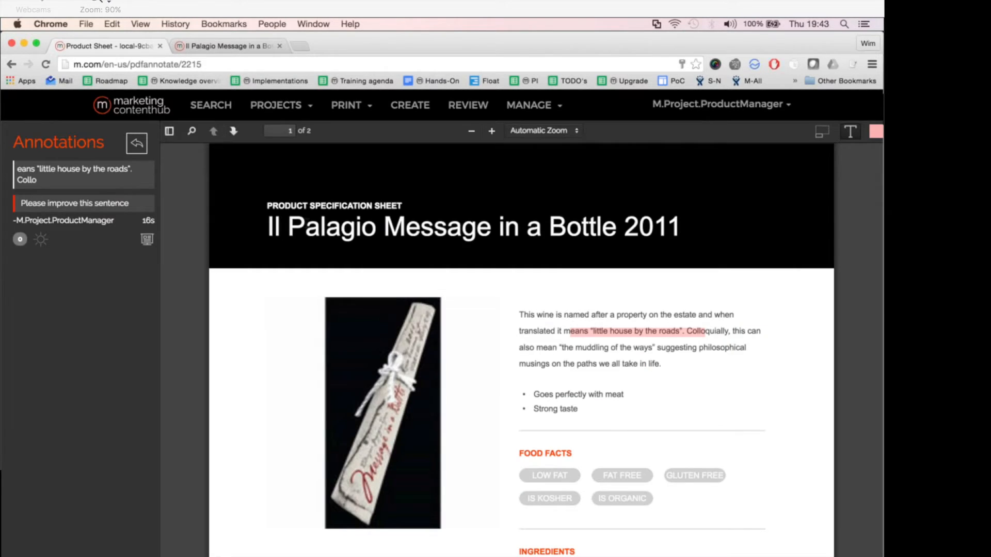
Step: Mark a rectangular area over the product image on the sheet and save it with the comment "Annotation"
click(833, 135)
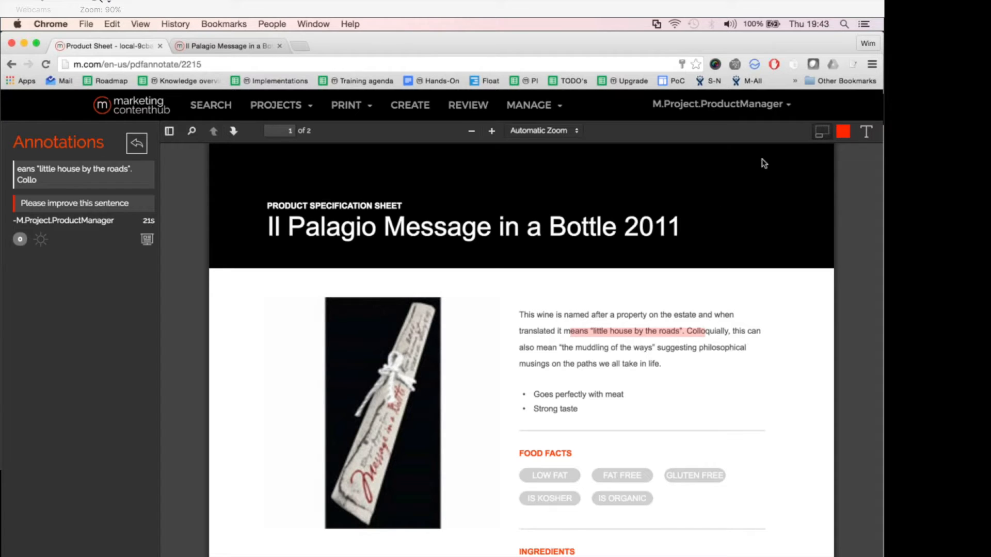
drag(350, 329, 460, 469)
text(Annotation)
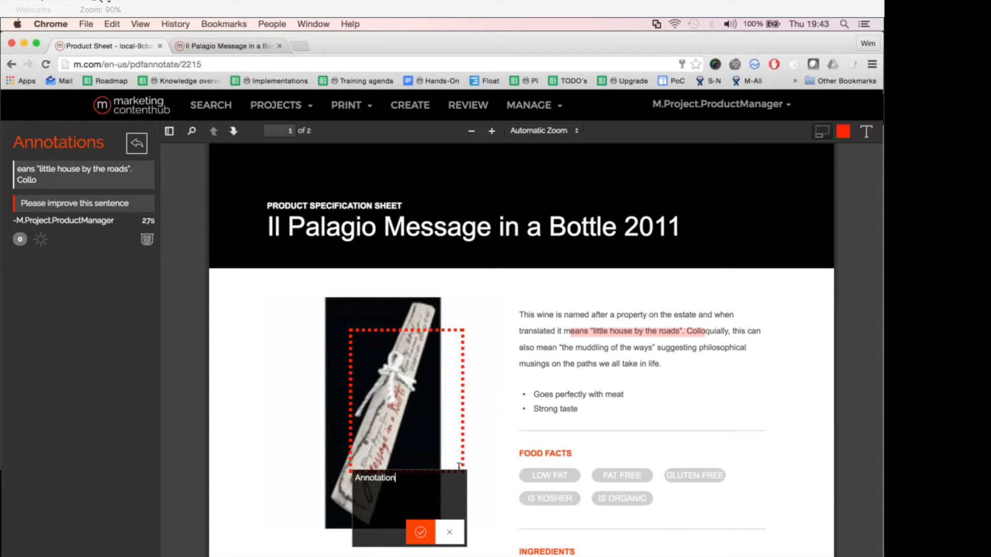
click(421, 533)
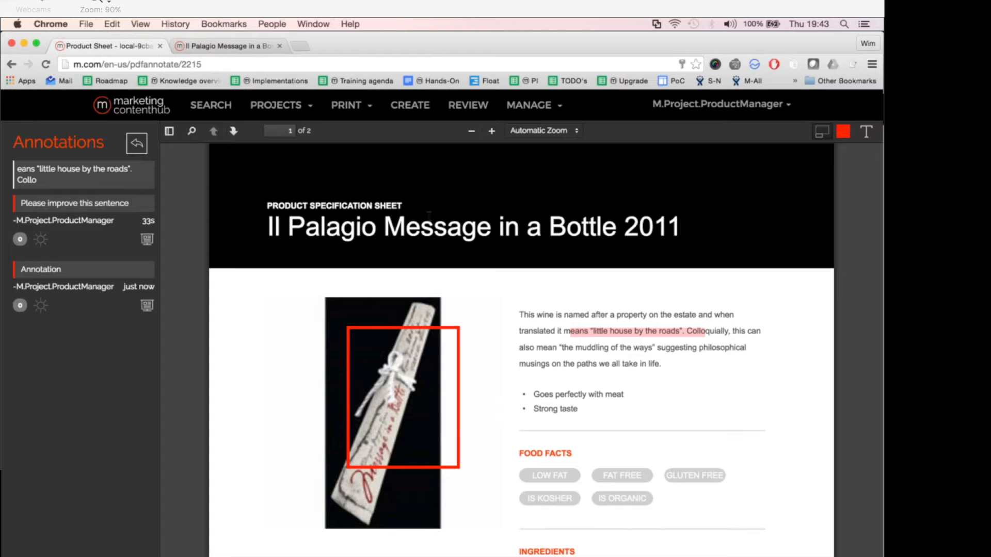
Step: Return to the copy job and accept its Annotate task
click(11, 66)
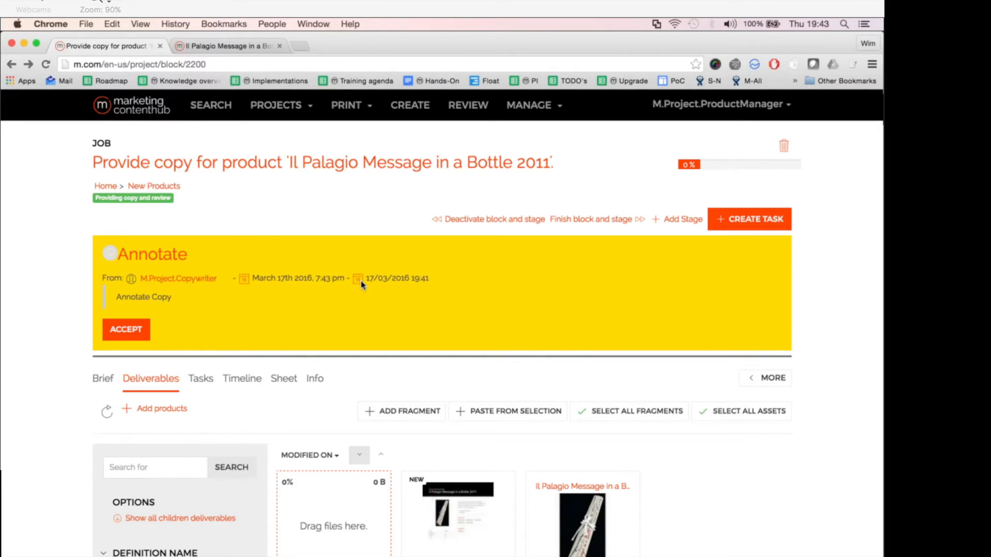
scroll(362, 282, down, 4)
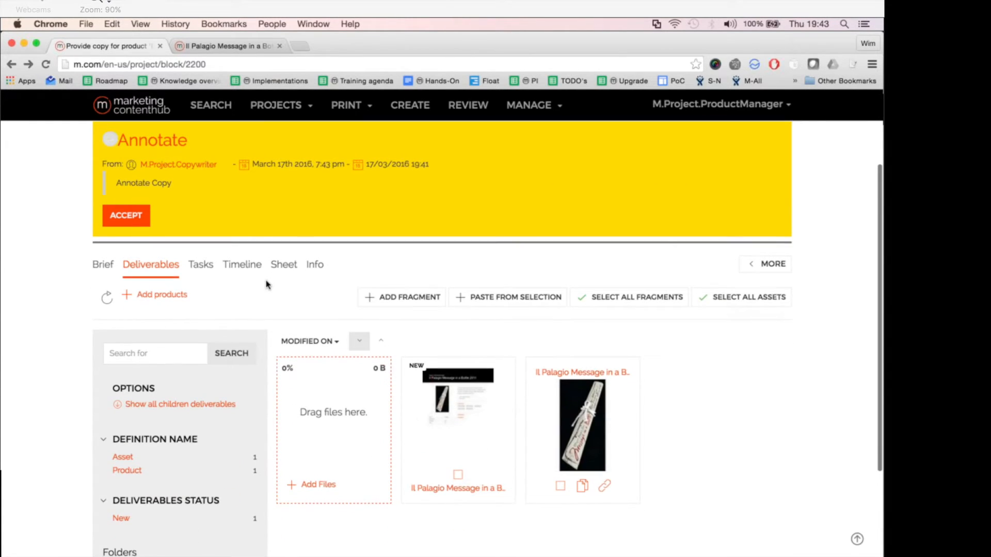
scroll(267, 283, down, 2)
scroll(267, 283, up, 6)
click(130, 328)
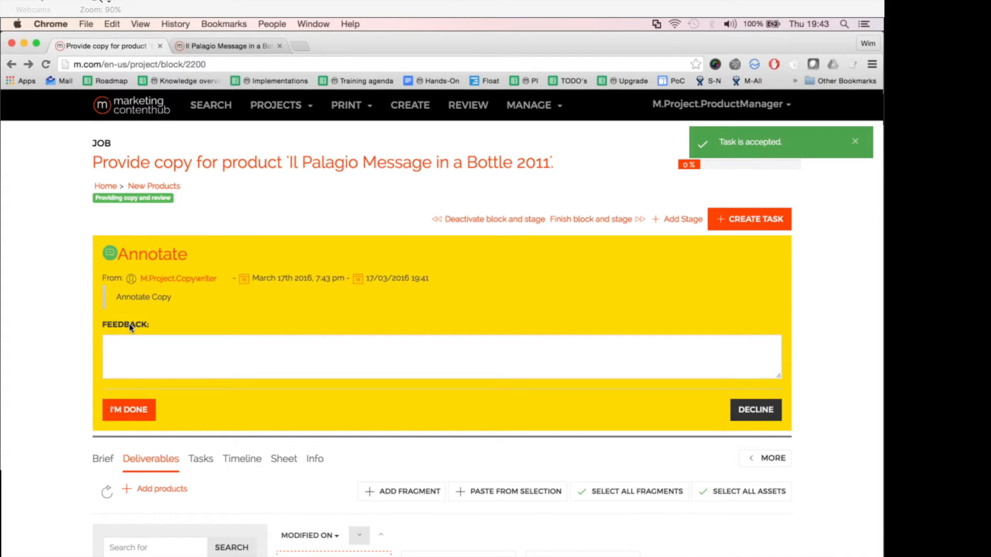
Step: Mark the Annotate task as done, leaving the feedback empty
scroll(130, 326, down, 1)
scroll(129, 329, down, 1)
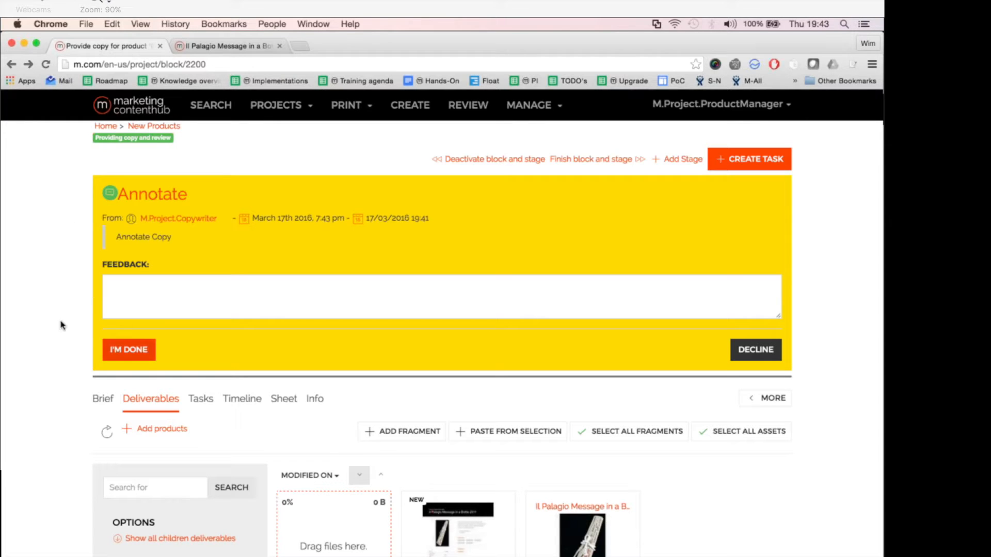
scroll(125, 324, down, 1)
click(133, 319)
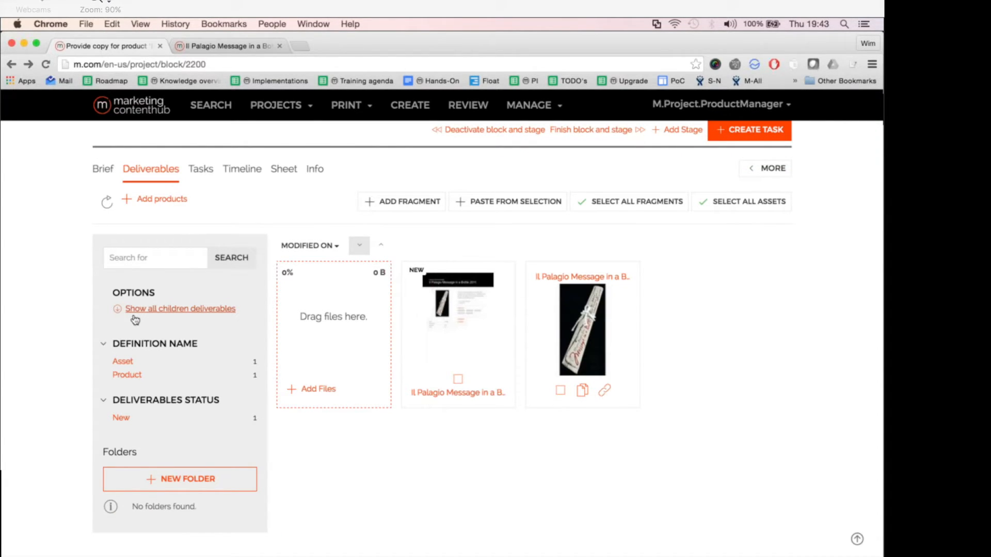
Step: Open the Review page in a new tab and switch to it
scroll(135, 320, up, 3)
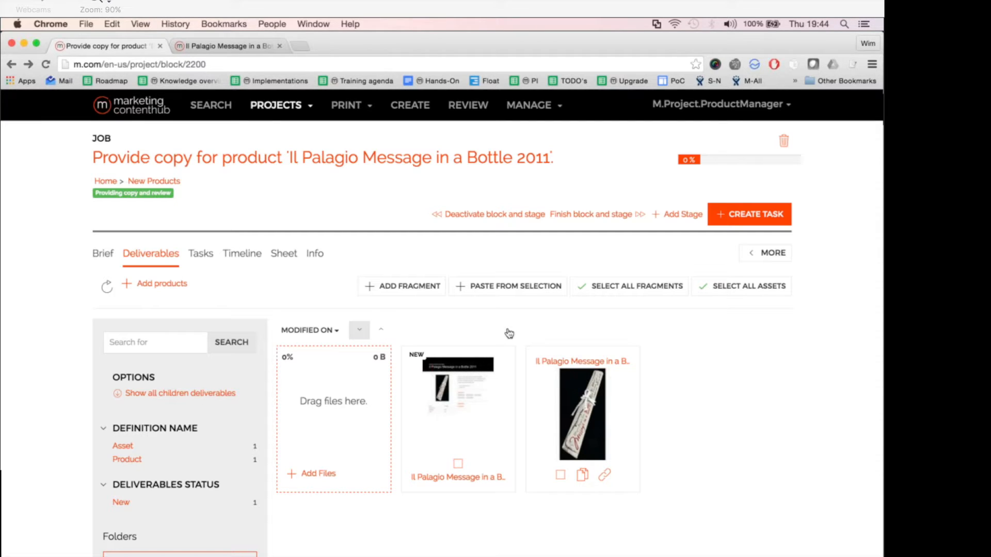
right_click(456, 105)
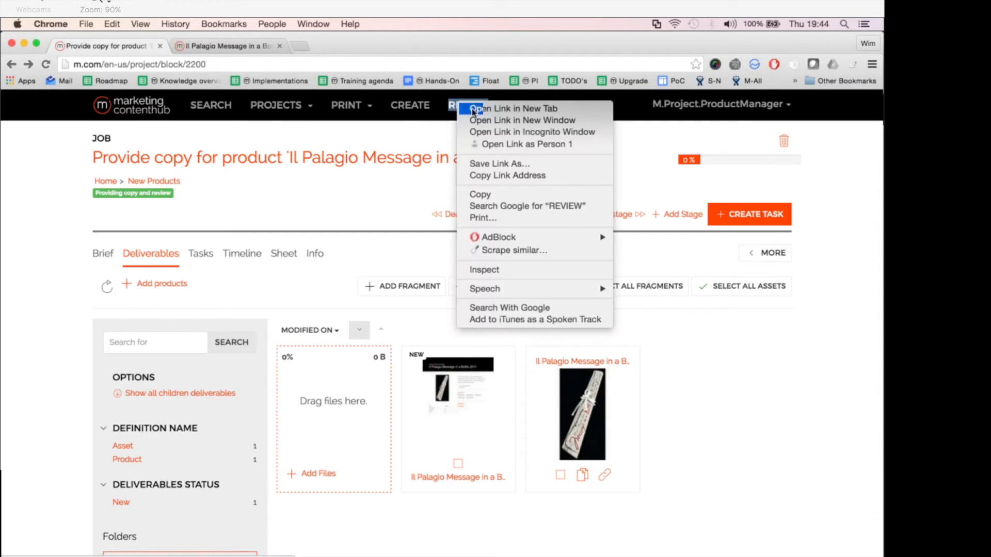
click(473, 109)
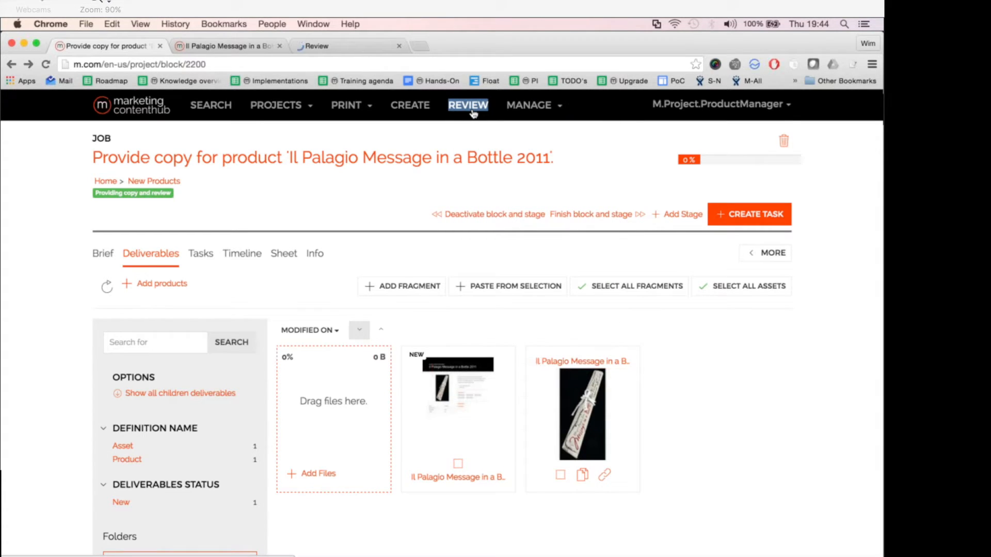
key(super+3)
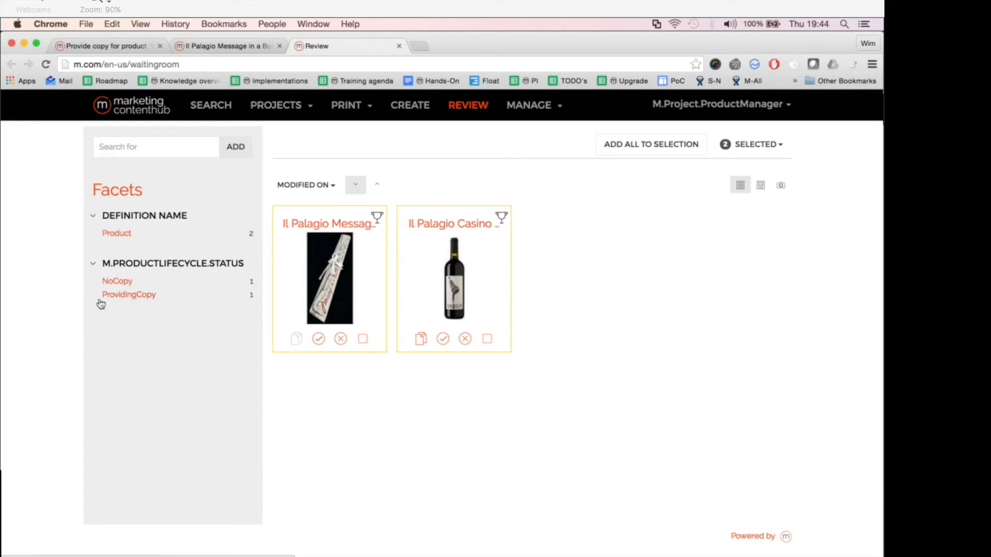
Step: Filter the products under review by status NoCopy, and replace that filter with ProvidingCopy
click(118, 286)
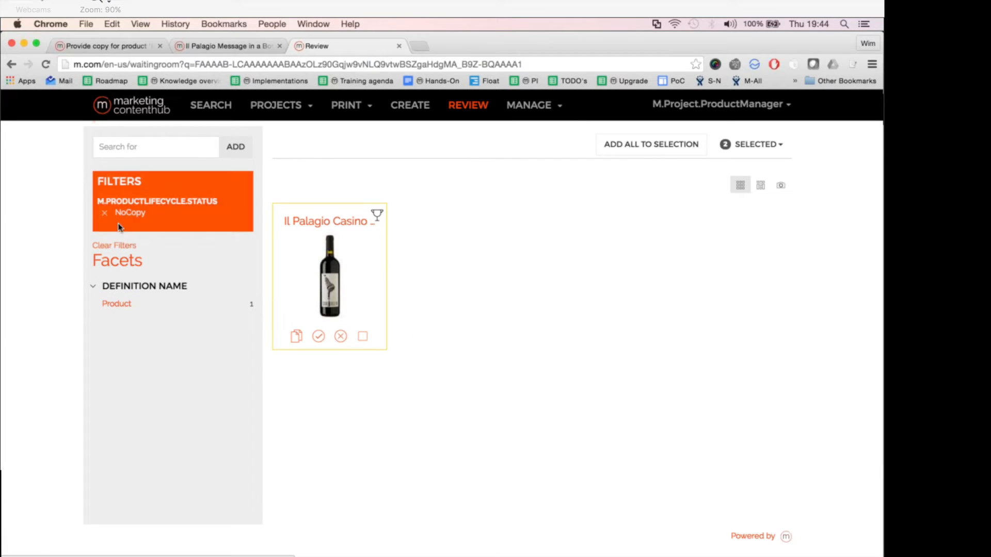
click(104, 217)
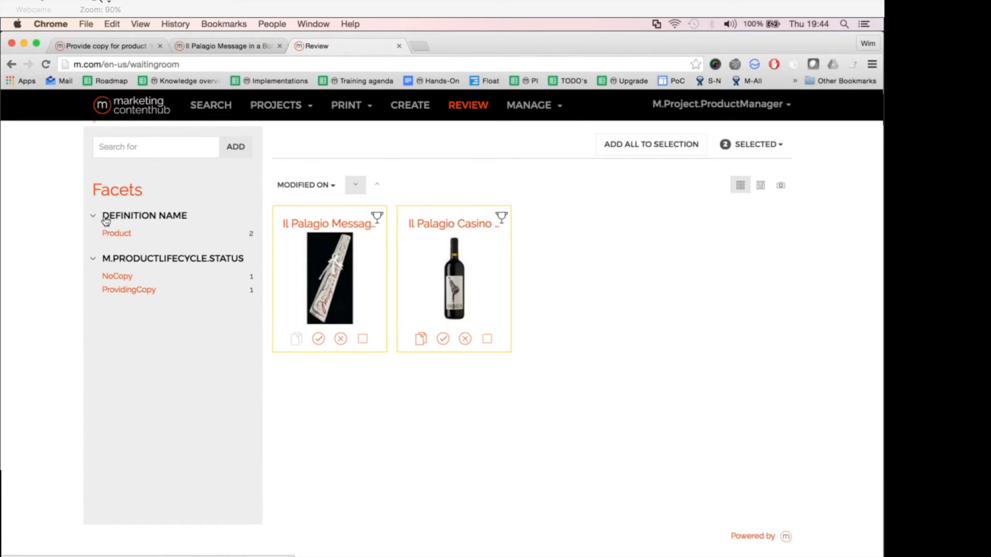
click(124, 292)
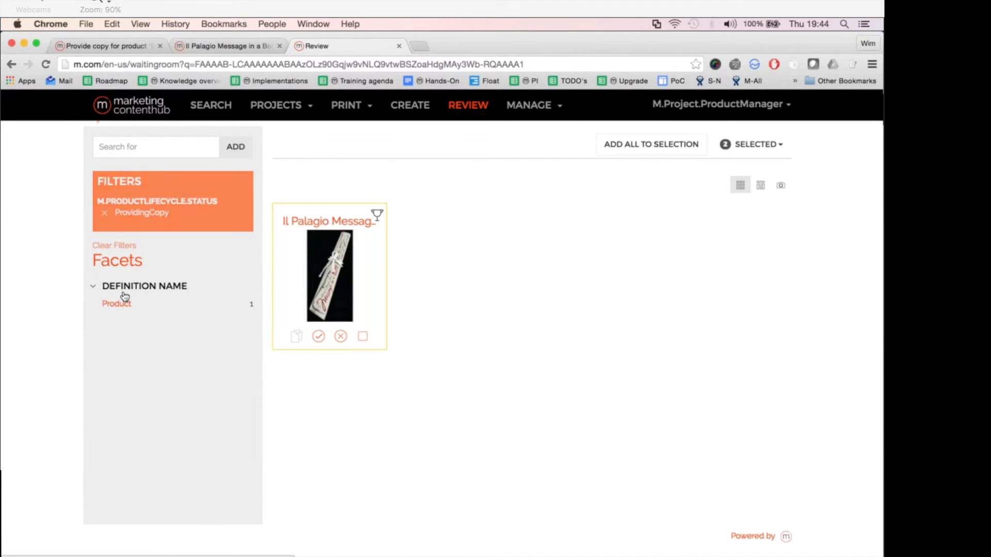
Step: Clear the ProvidingCopy filter on the Review page, return to the copy job and mark the product's copy as provided
click(106, 214)
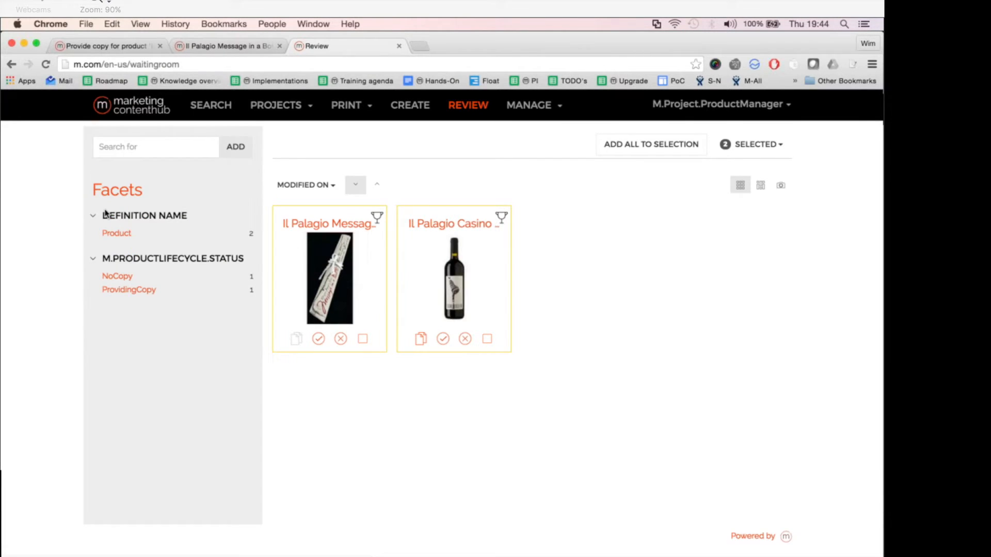
key(ctrl+shift+Tab)
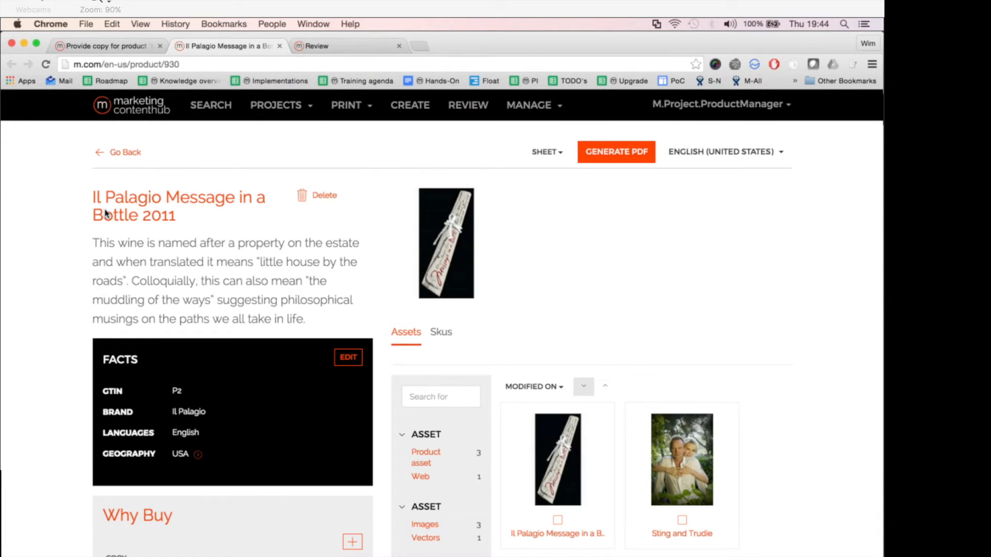
key(ctrl+shift+Tab)
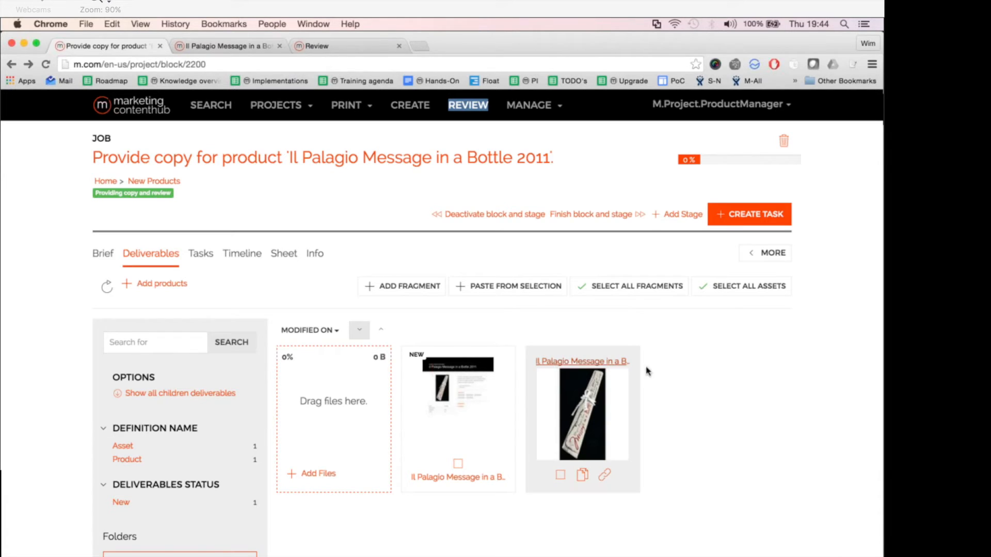
click(582, 477)
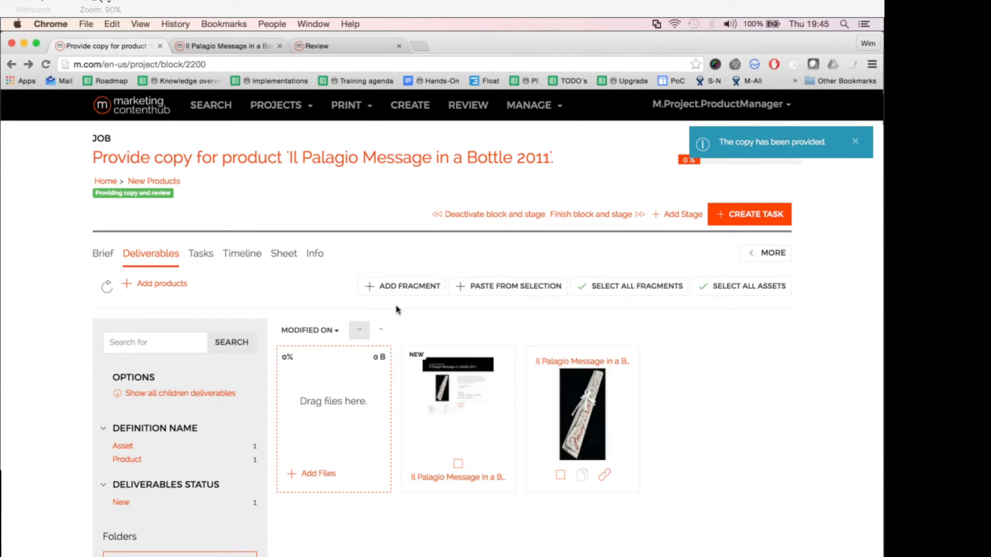
Step: Refresh the Review page to check the lifecycle statuses of the products
key(ctrl+Tab)
key(ctrl+Tab)
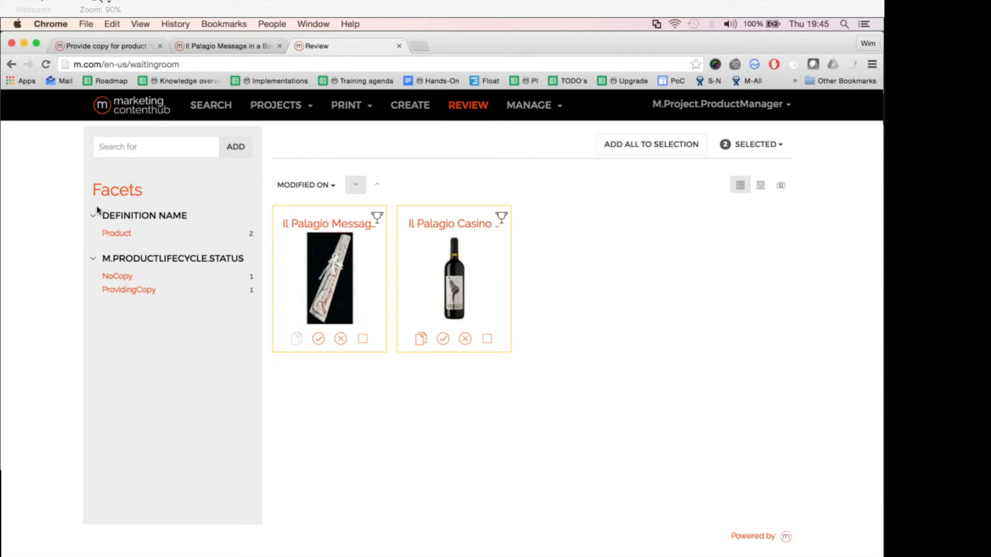
click(46, 64)
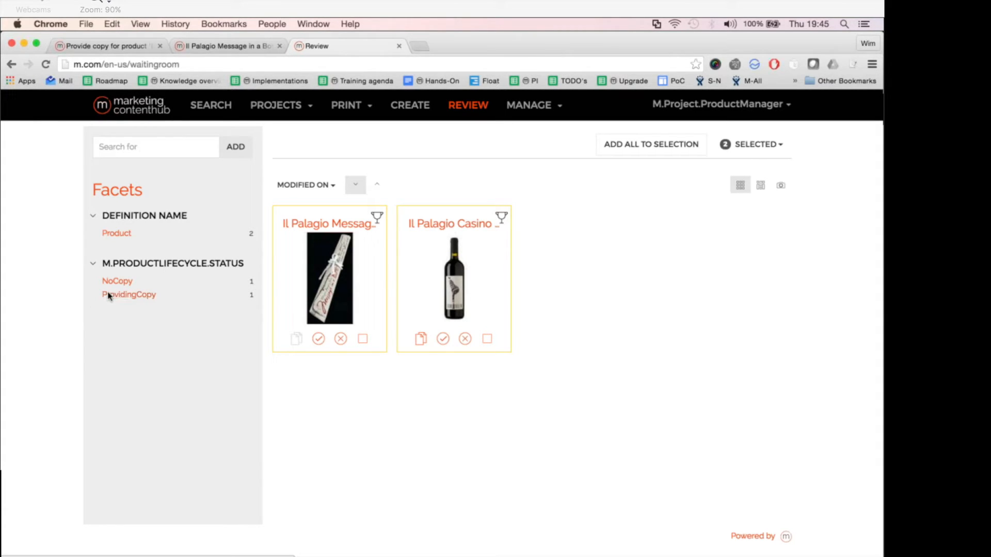
Step: Reload the copy job and mark the Il Palagio Message in a Bottle product's copy as provided again
key(super+1)
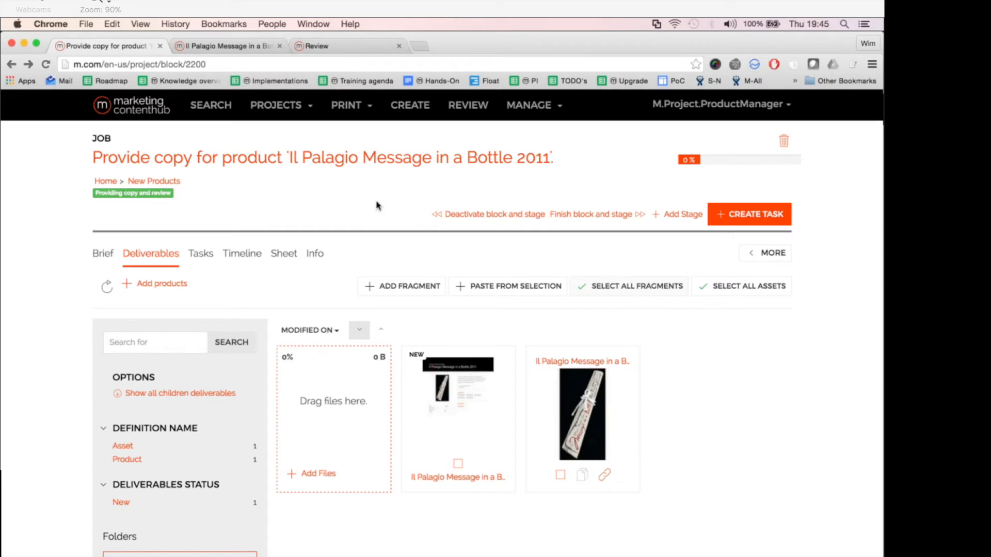
click(46, 64)
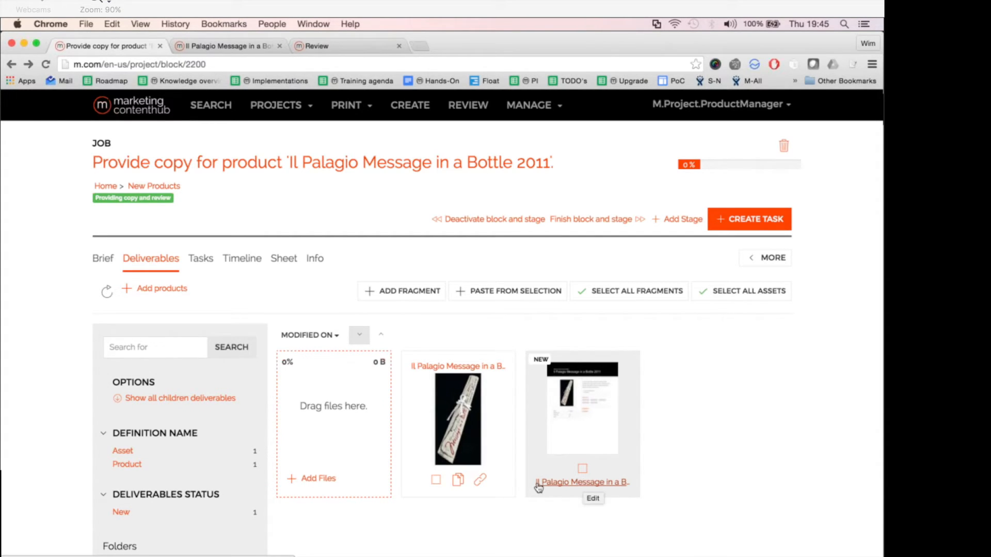
click(457, 480)
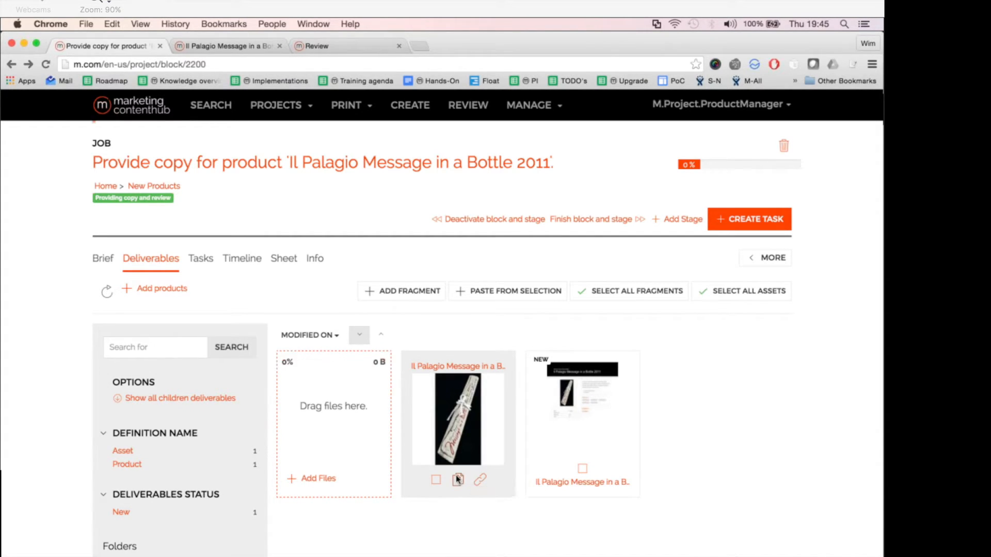
Step: Reload the Review page and compare its lifecycle status facets with the copy job
key(ctrl+Tab)
key(ctrl+Tab)
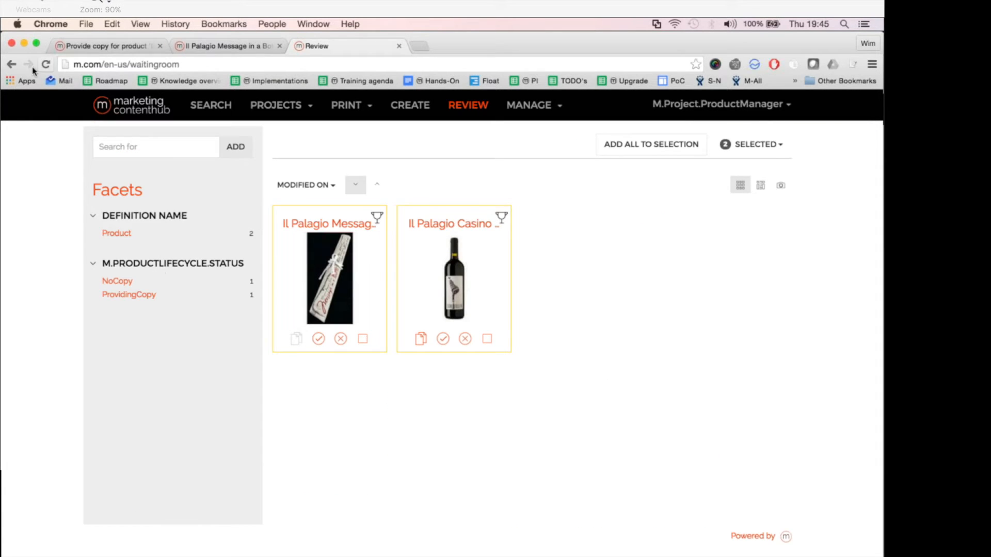
click(41, 64)
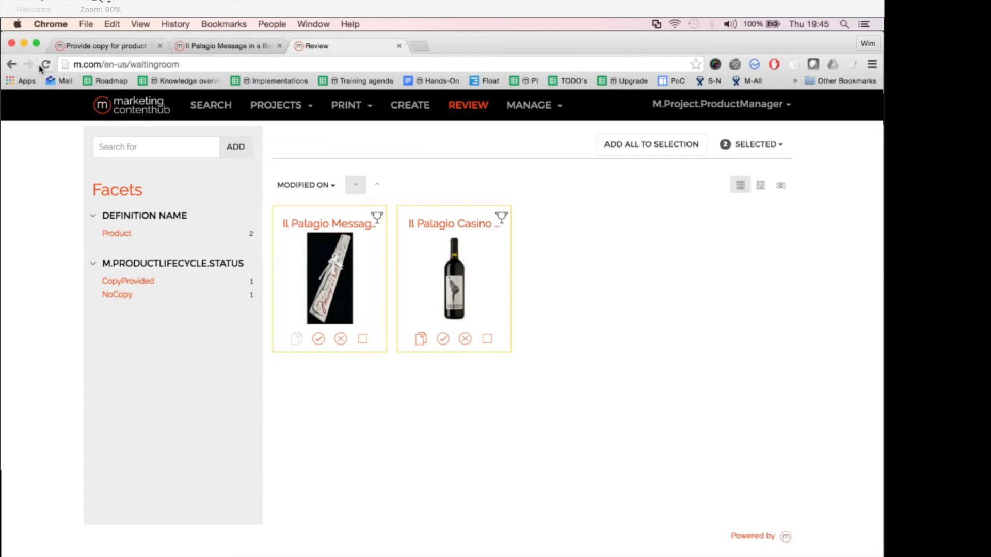
key(ctrl+shift+Tab)
key(ctrl+shift+Tab)
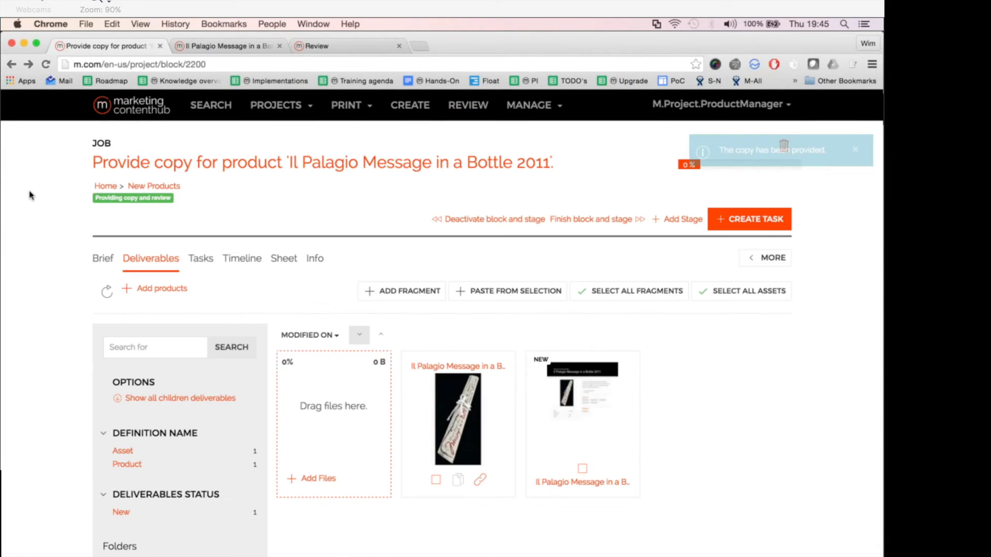
key(ctrl+Tab)
key(ctrl+Tab)
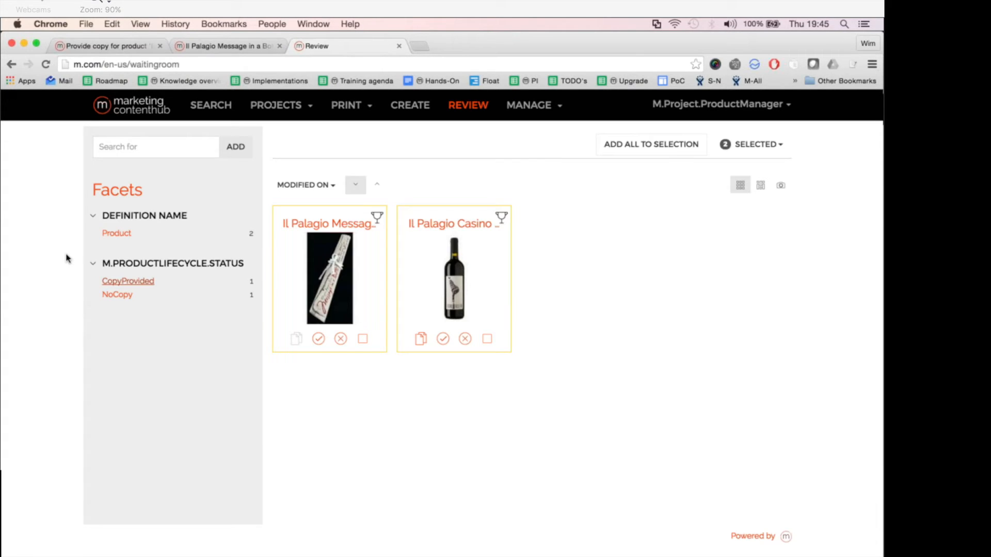
Step: Return to the copy job, view the slide on product oriented workflows, and switch back to Chrome
key(super+bracketleft)
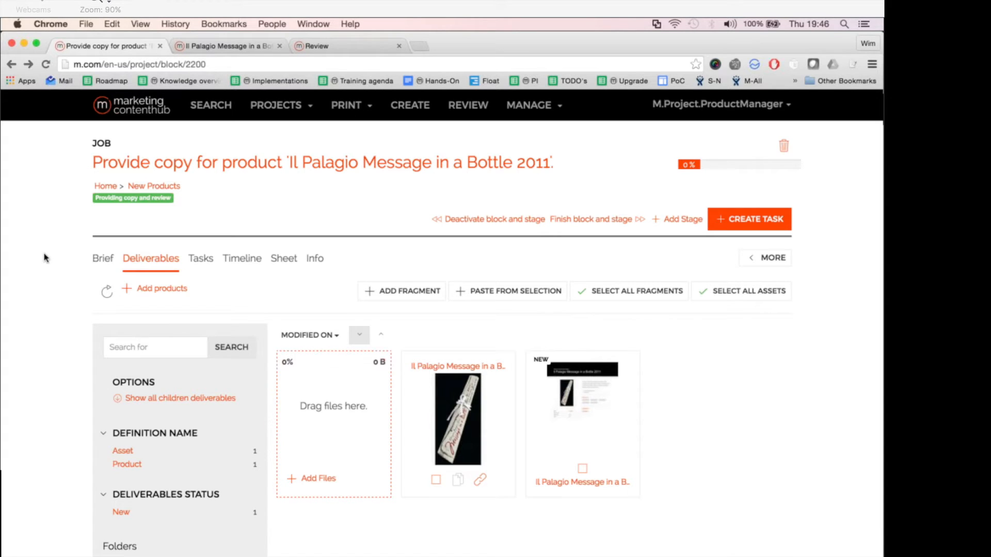
scroll(44, 258, down, 2)
scroll(44, 258, up, 2)
key(super+Tab)
key(super+Tab)
key(super+Tab)
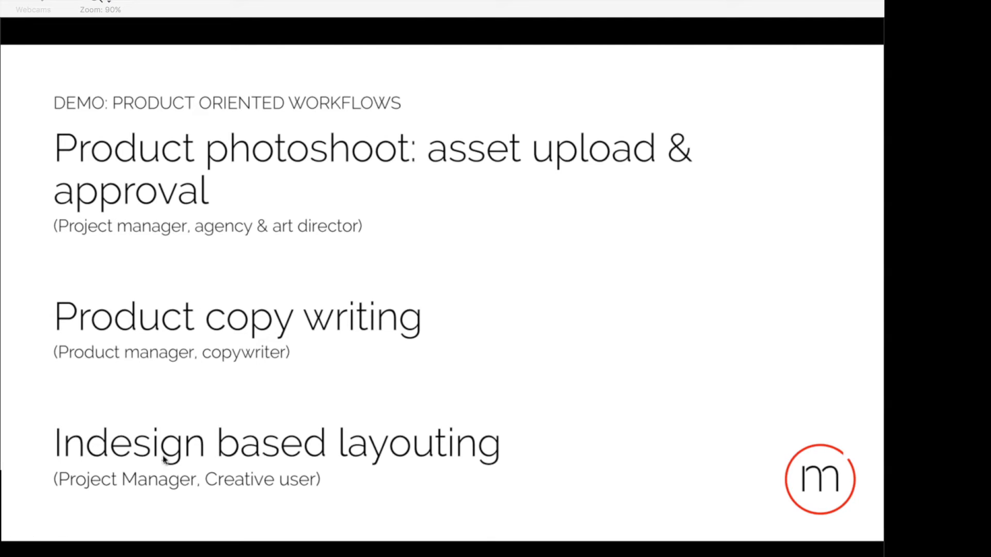
key(super+Tab)
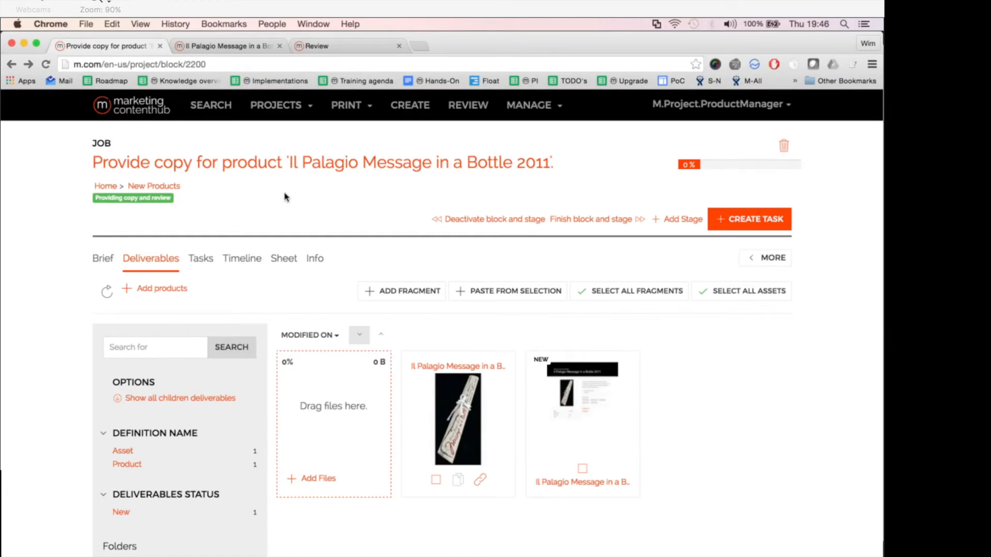
Step: Open the projects home, log out of the product manager account and sign in as administrator
click(287, 119)
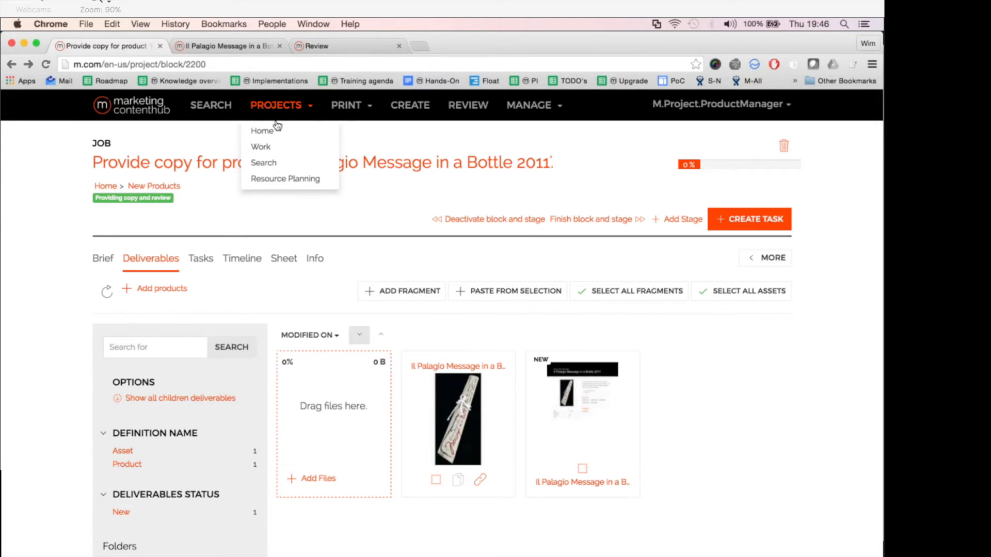
click(262, 133)
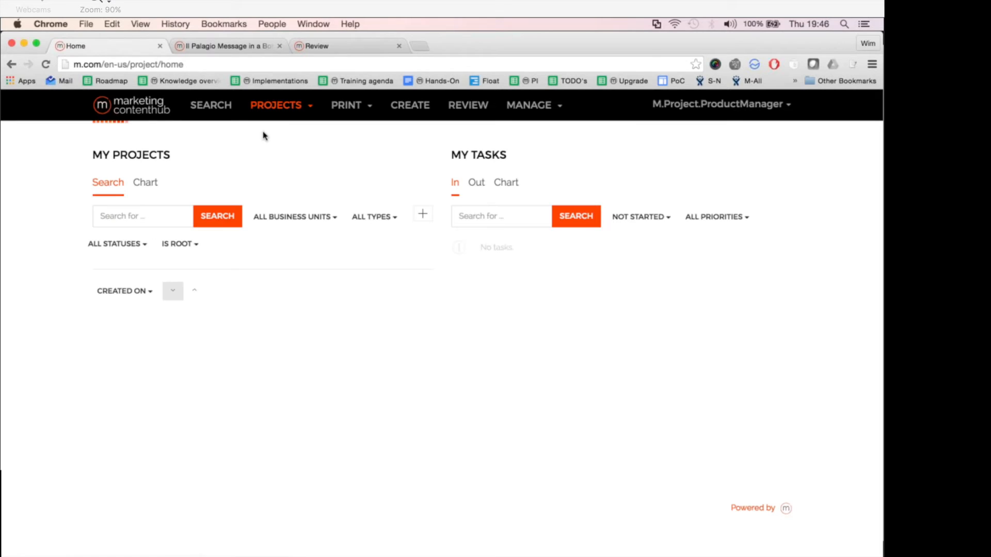
click(759, 104)
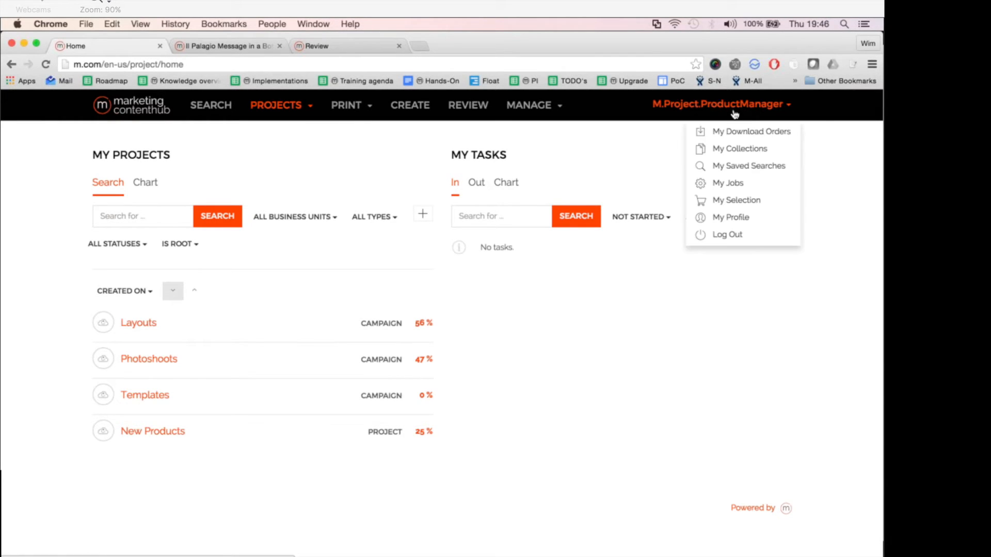
click(718, 237)
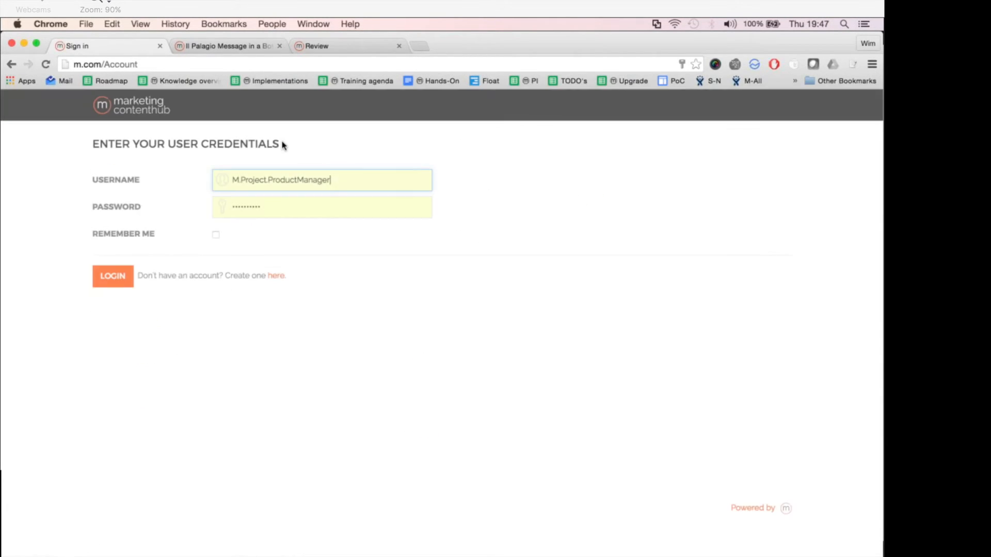
double_click(237, 181)
text(administrator)
click(240, 199)
click(110, 278)
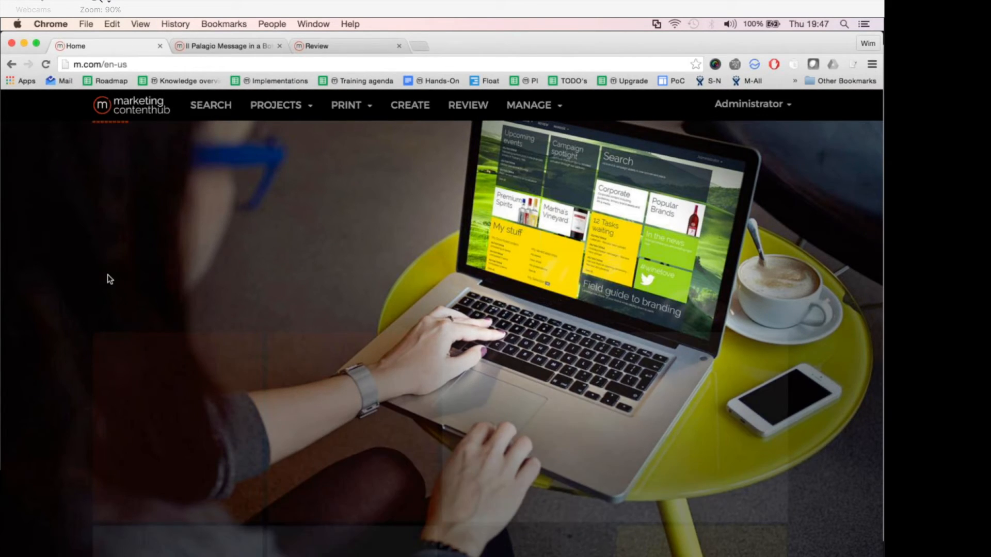
Step: Open the Layouts campaign from the projects home page
click(281, 105)
click(270, 132)
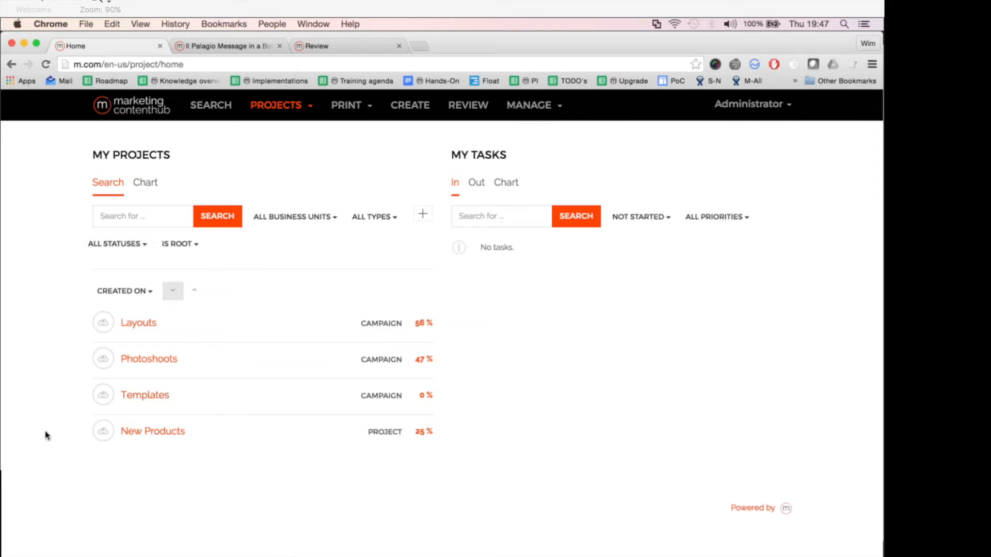
click(131, 324)
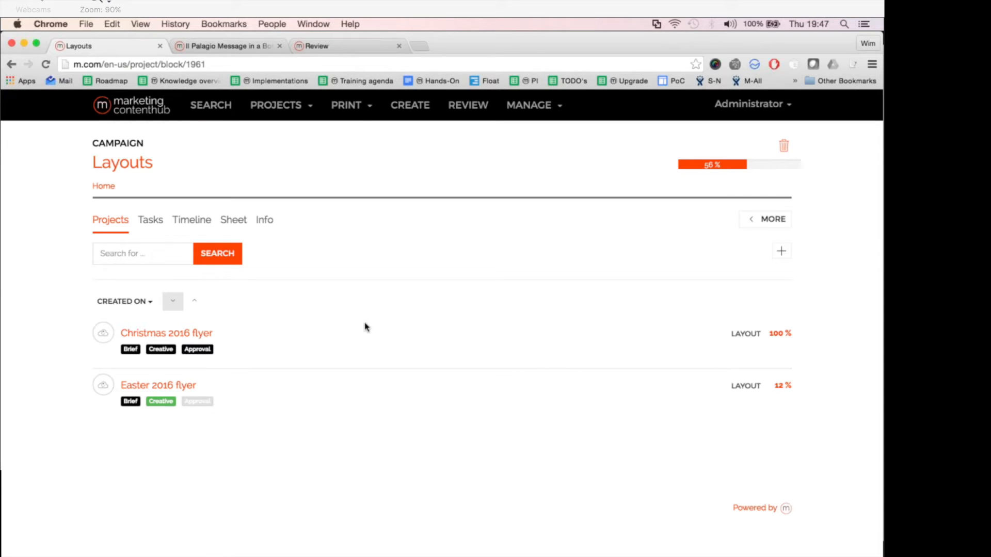
Step: Create a new project in the Layouts campaign from the Layout template
click(786, 253)
scroll(527, 205, down, 5)
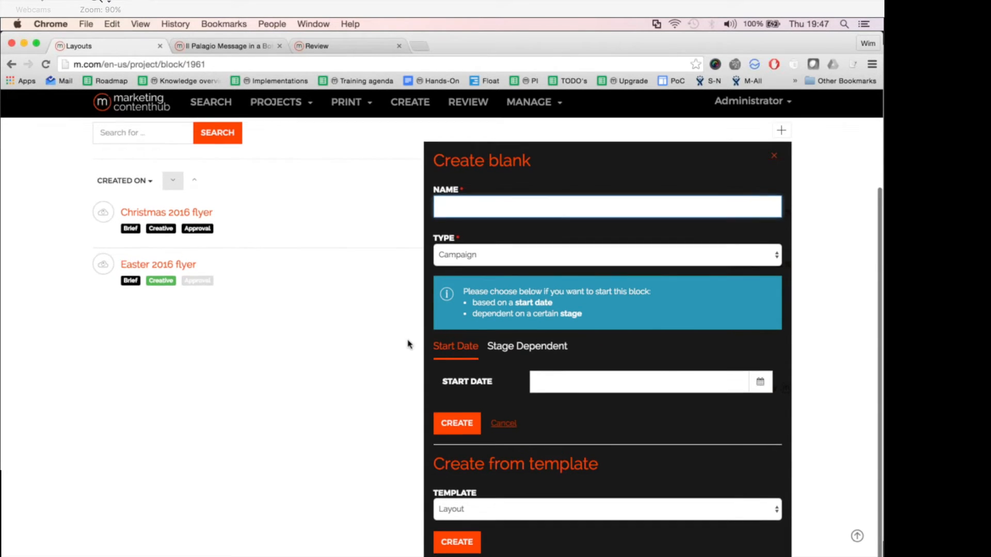
click(498, 509)
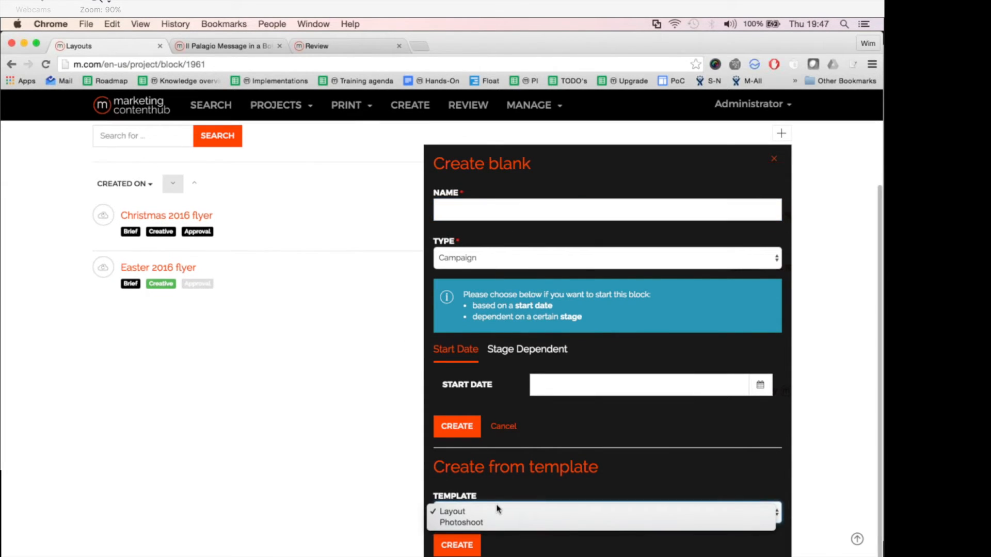
click(463, 511)
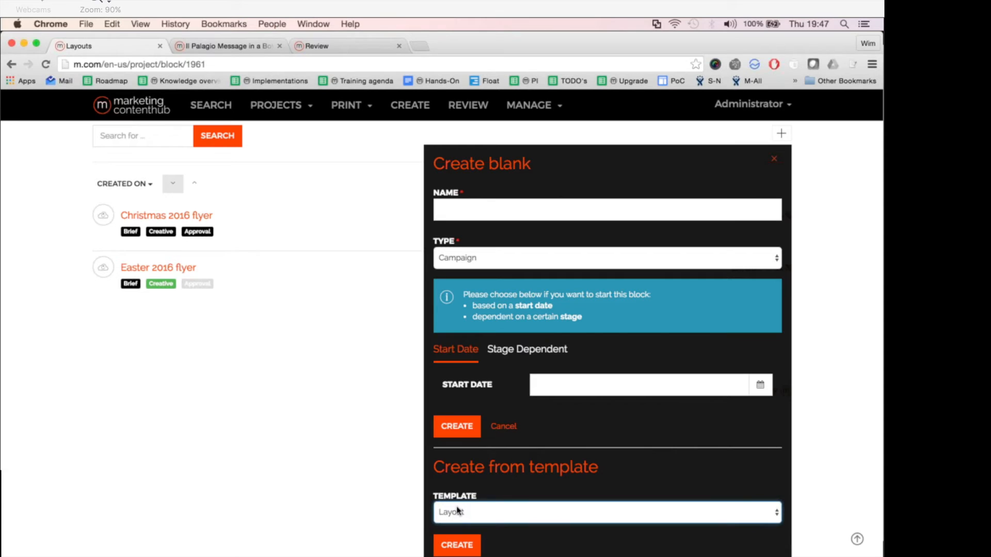
click(463, 547)
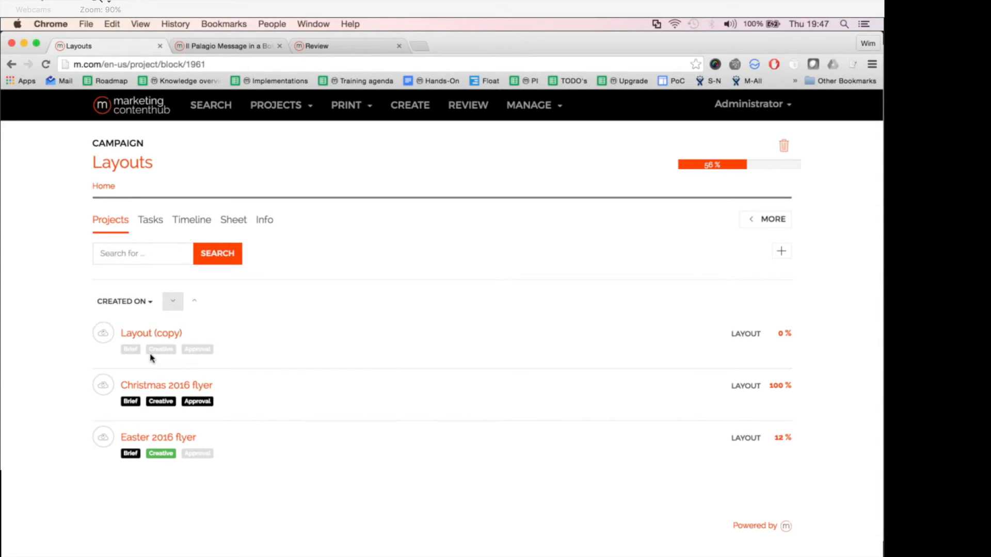
Step: Open the new layout project and rename it Spring flyer 2016 in its general info
click(142, 334)
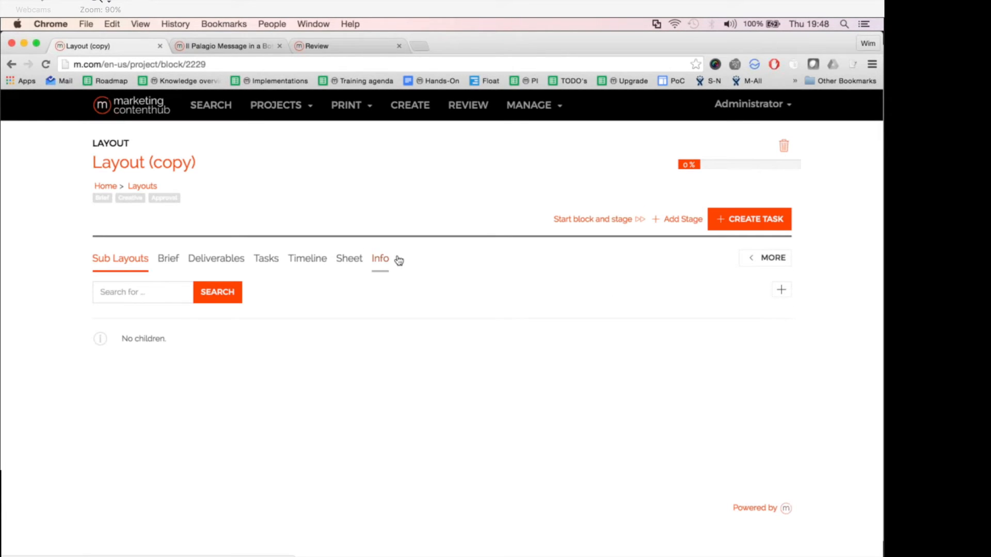
click(399, 260)
click(774, 398)
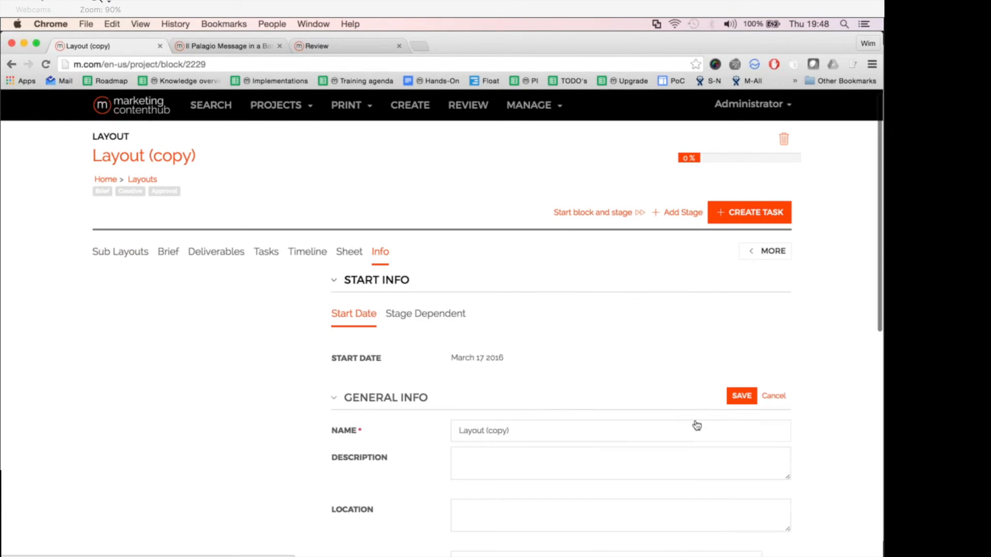
triple_click(575, 429)
text(Sp)
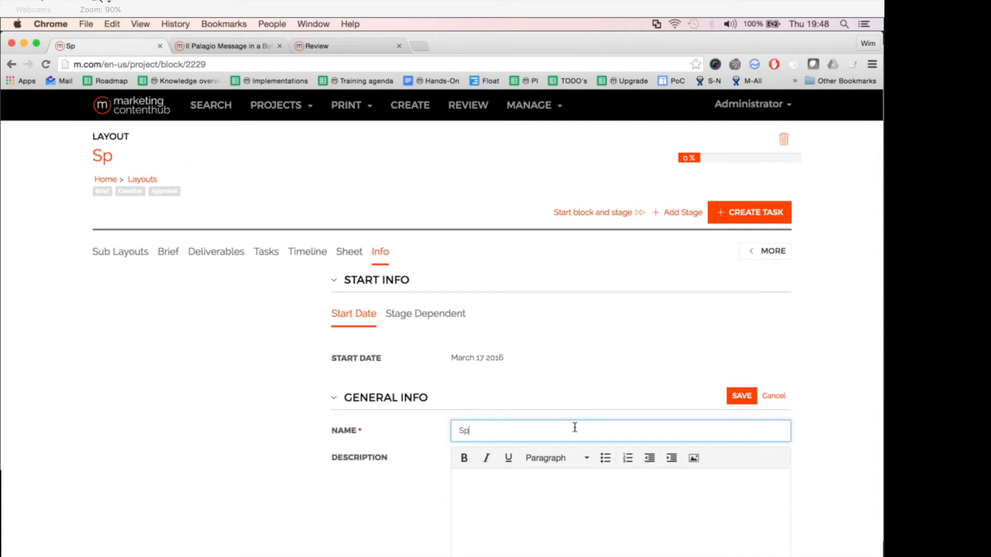
text(ring flyer 2016)
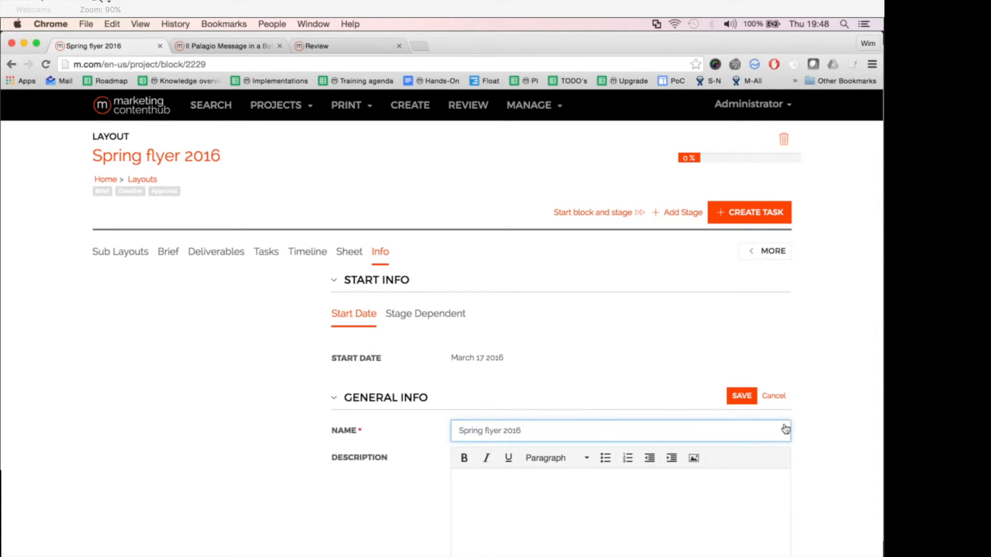
click(741, 395)
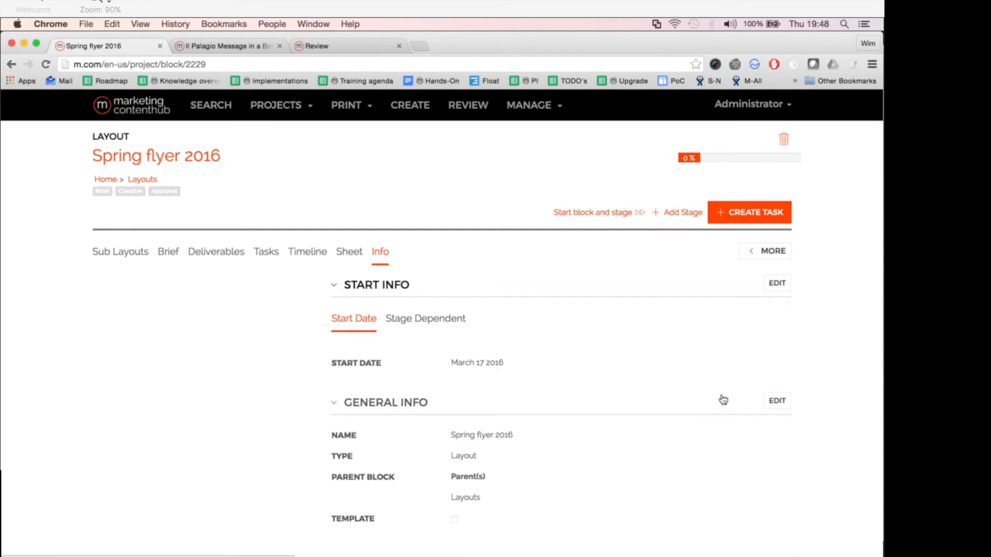
Step: View the brief of Spring flyer 2016, and open the Photoshoots campaign from the projects home
click(173, 255)
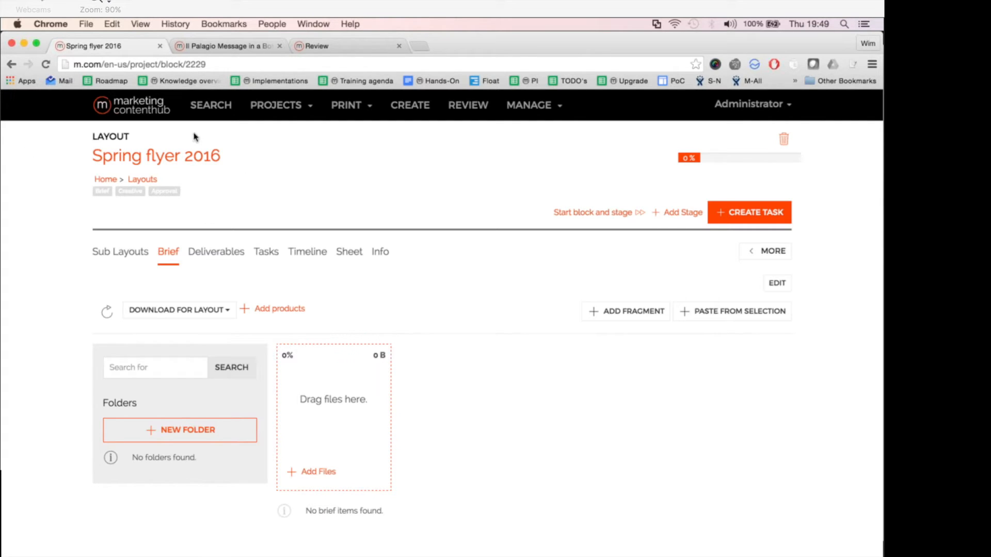
click(105, 180)
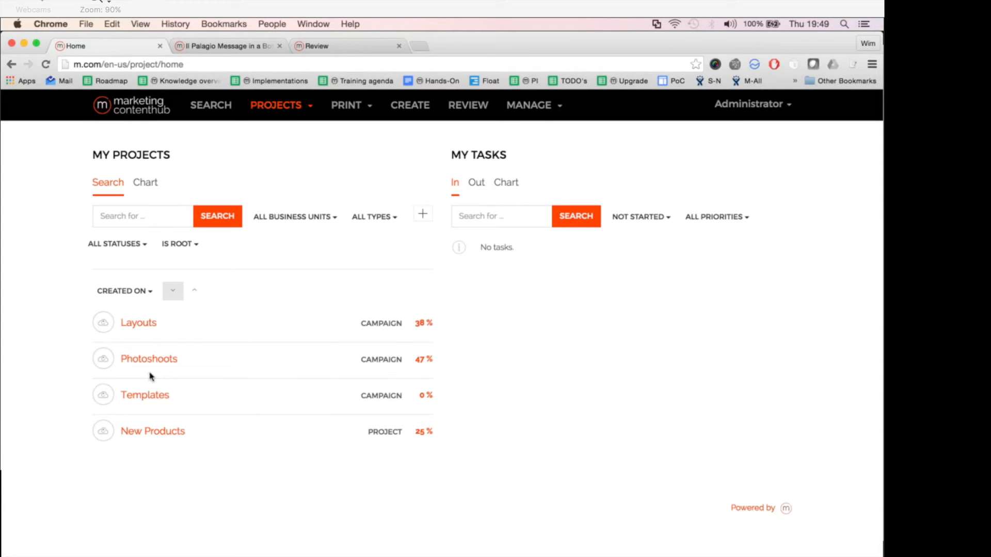
click(164, 360)
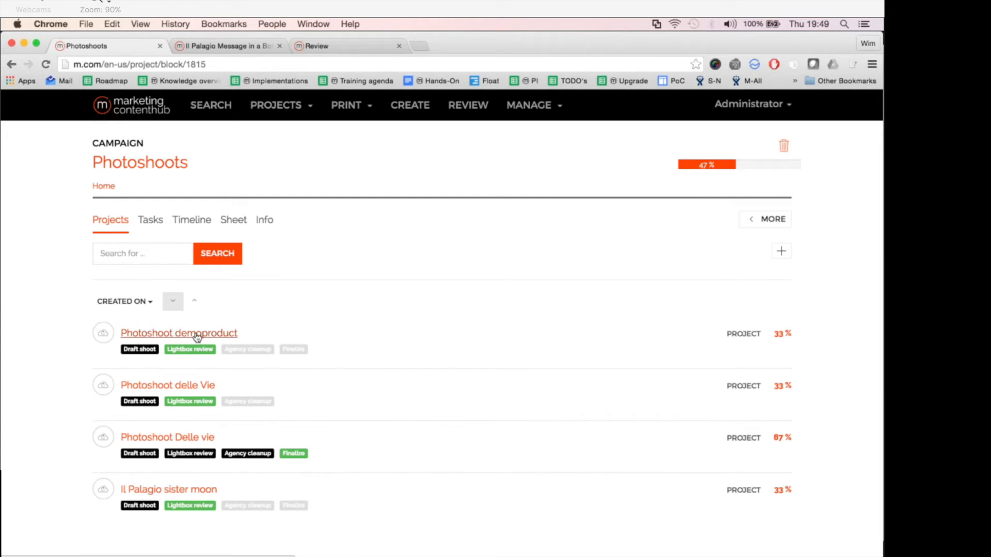
Step: Open the Photoshoot demoproduct project and clear its current selection of deliverables
click(164, 334)
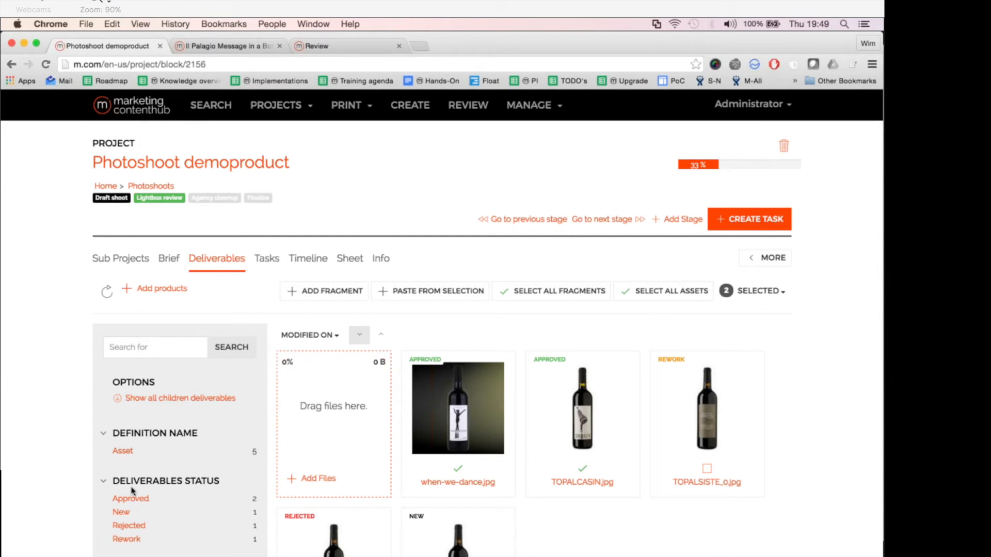
click(761, 291)
click(718, 410)
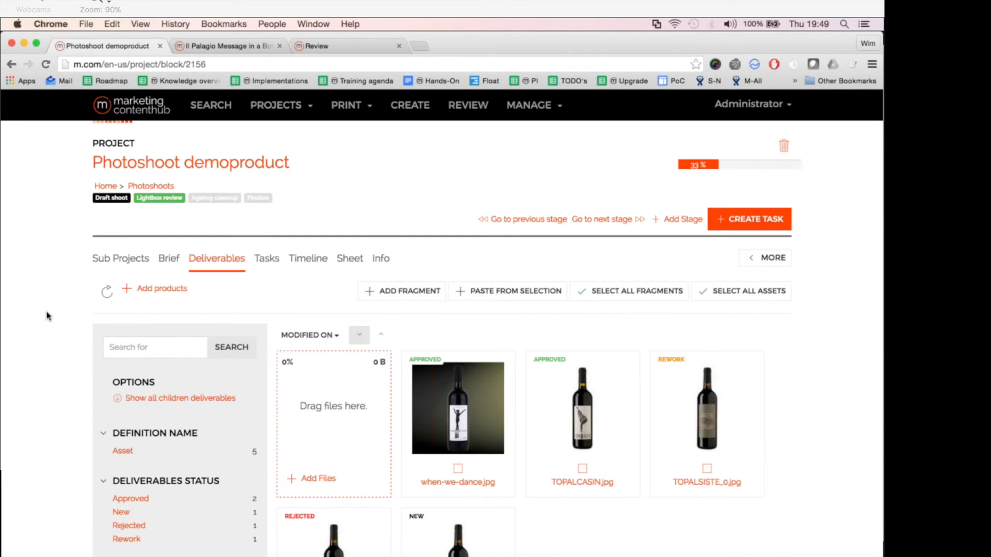
Step: Filter the Photoshoot demoproduct deliverables to the Approved status and select all the remaining assets
scroll(93, 449, down, 1)
click(129, 461)
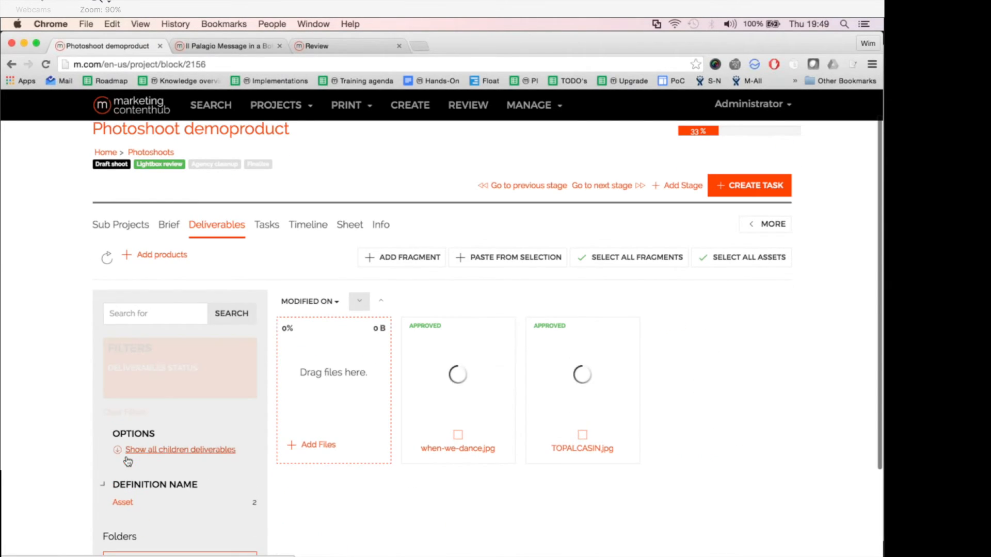
click(721, 259)
Step: Return to the projects home and open Spring flyer 2016 from the Layouts campaign
click(106, 152)
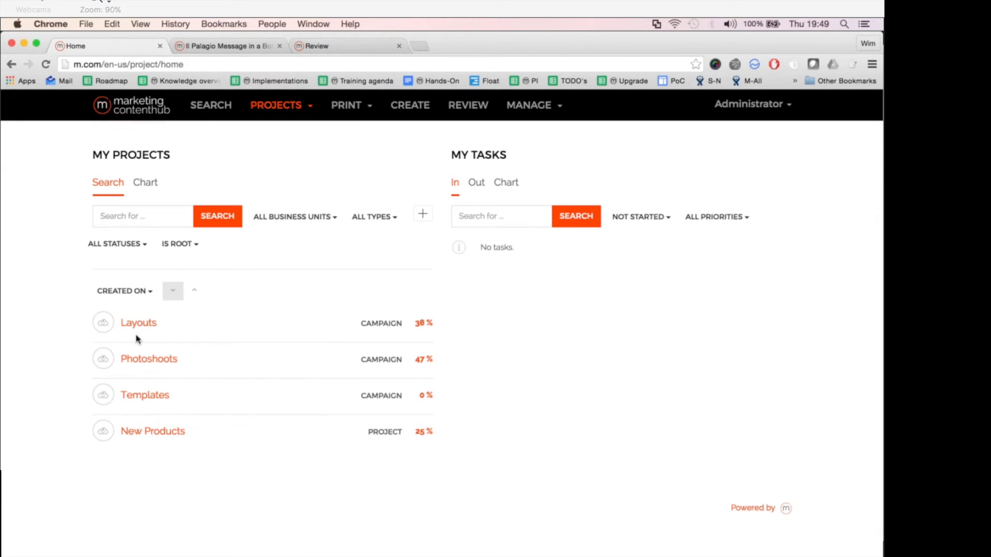
click(137, 321)
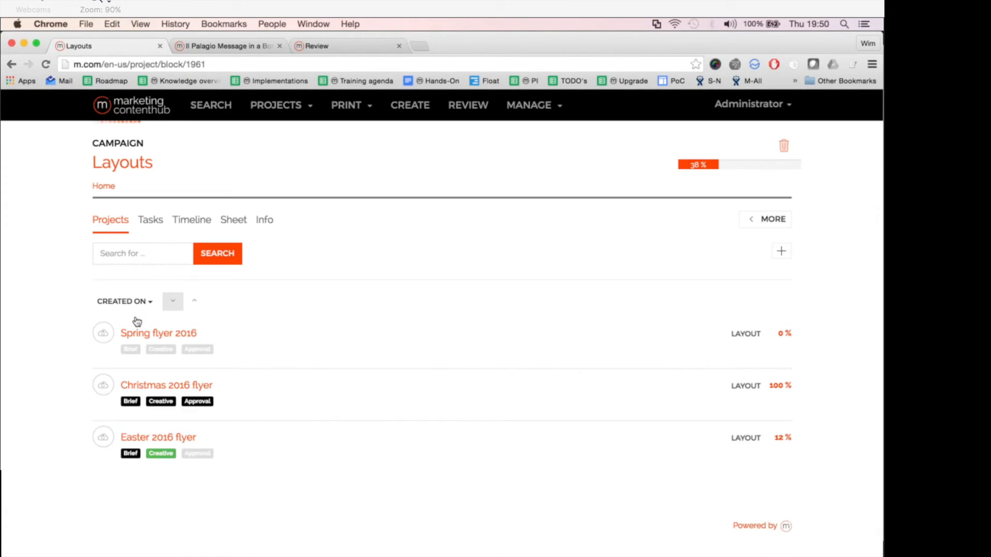
click(169, 337)
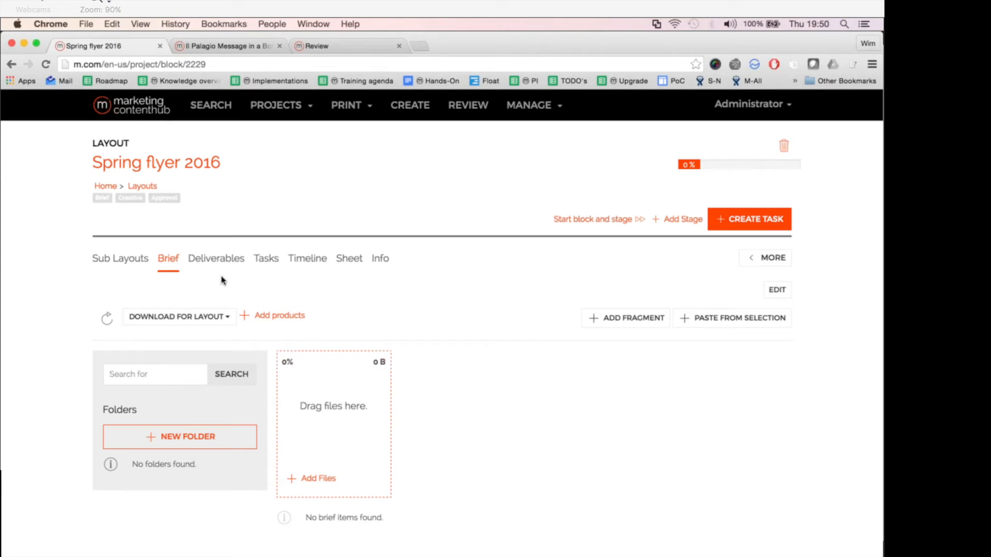
Step: Paste the selected assets from deliverables (across everything) into the brief of Spring flyer 2016
click(715, 324)
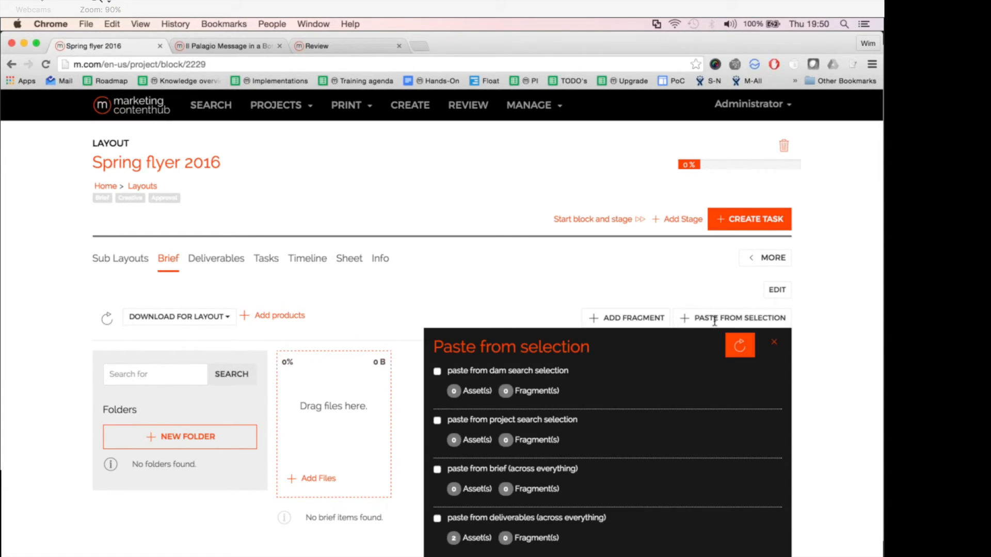
scroll(715, 321, down, 2)
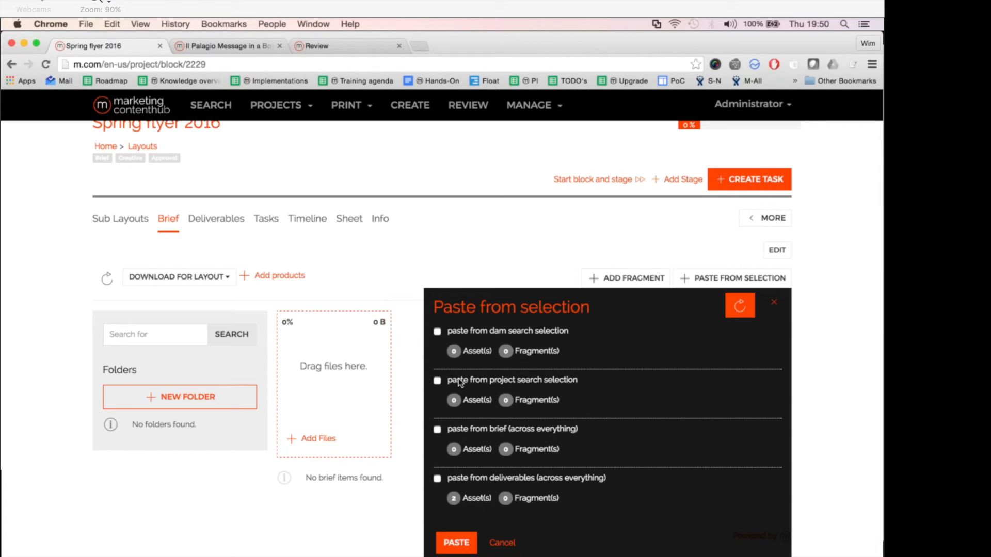
click(437, 479)
click(456, 546)
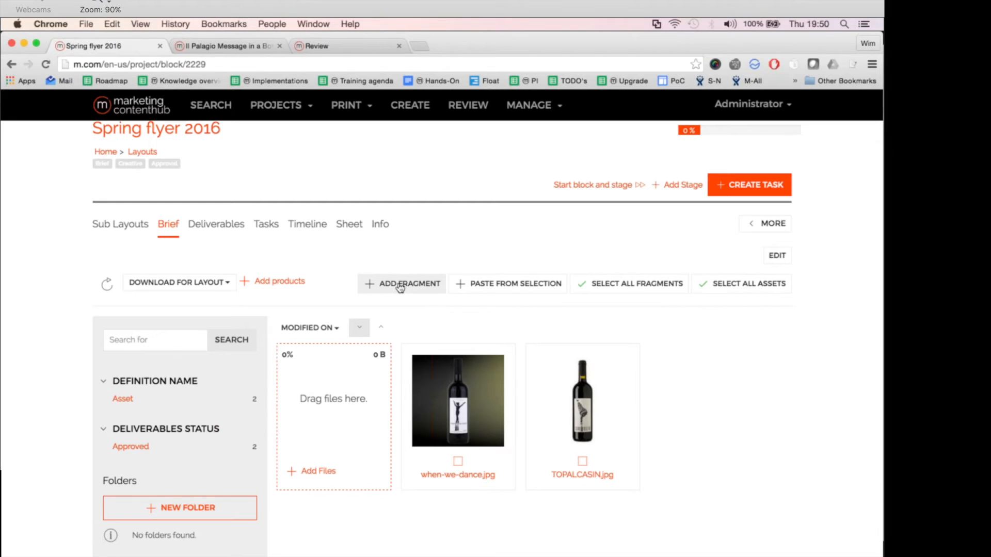
Step: Add the products Il Palagio Message in a Bottle 2011 and Il Palagio When We Dance 2012 to the brief
click(274, 281)
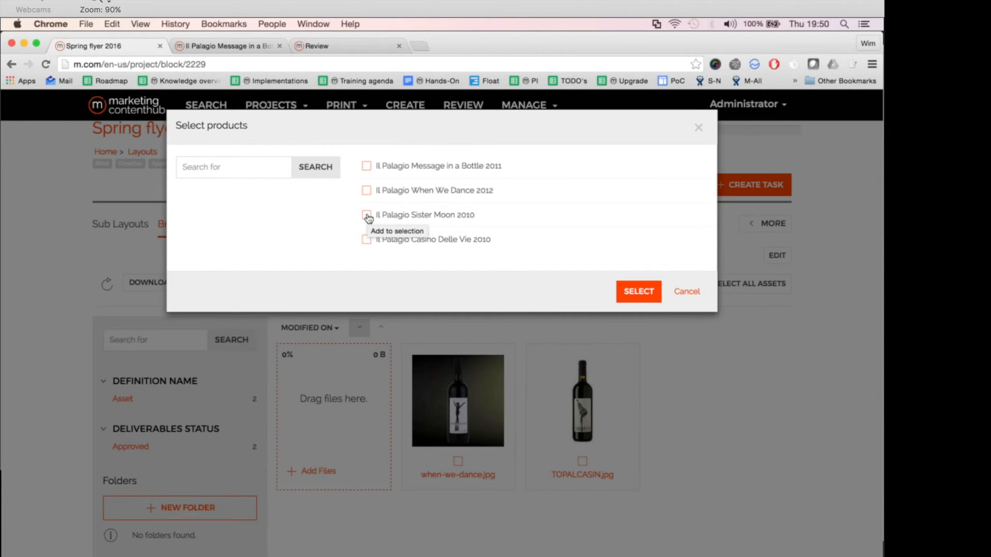
click(367, 169)
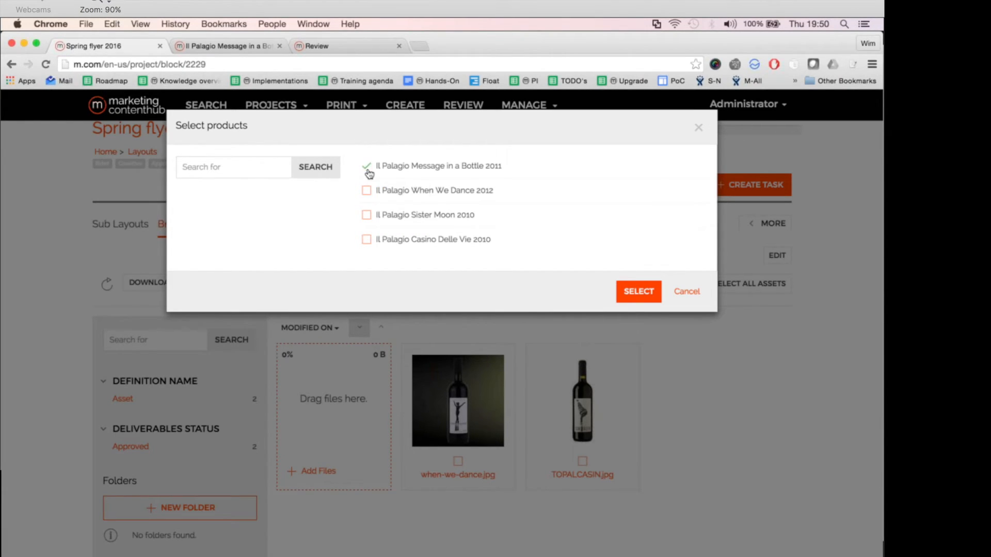
click(367, 192)
click(636, 290)
click(637, 291)
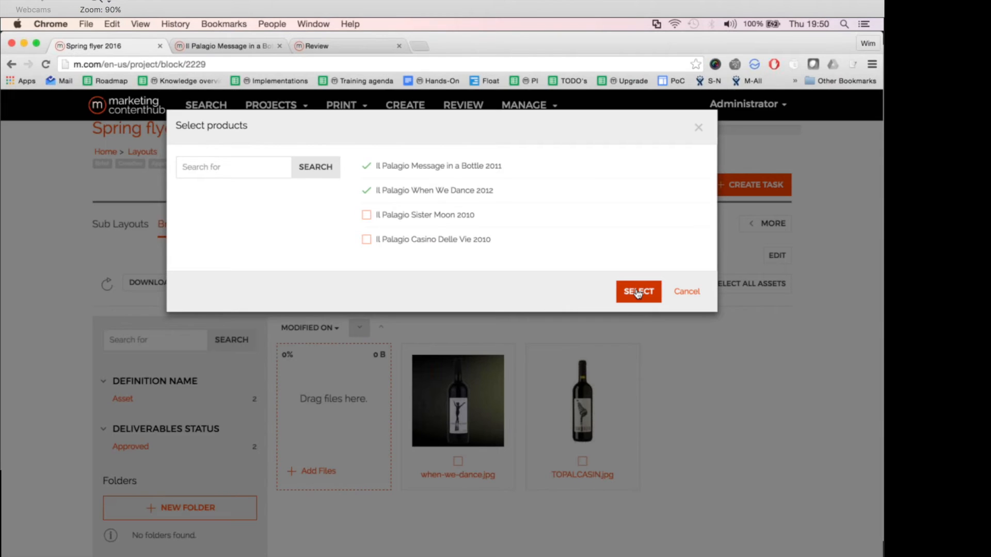
scroll(630, 290, down, 2)
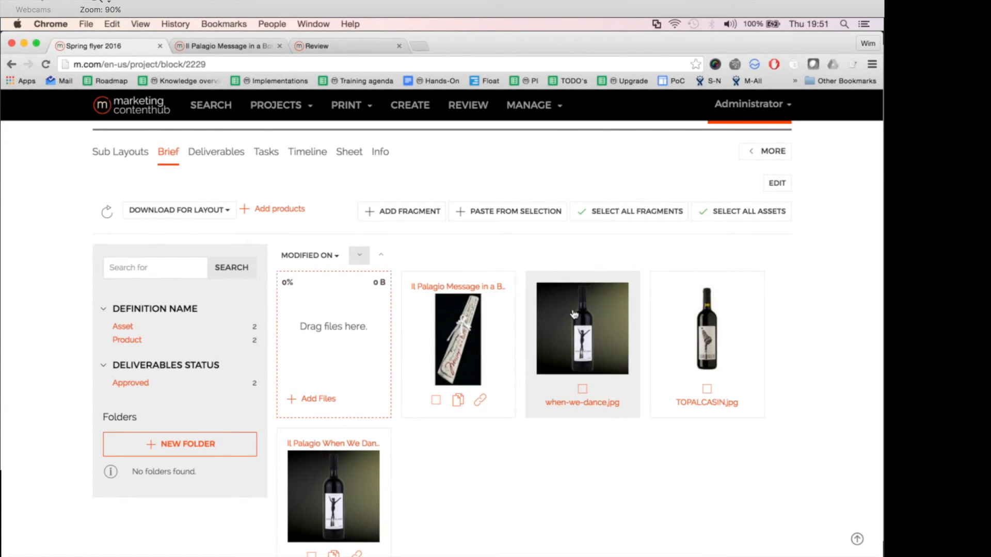
scroll(574, 314, up, 2)
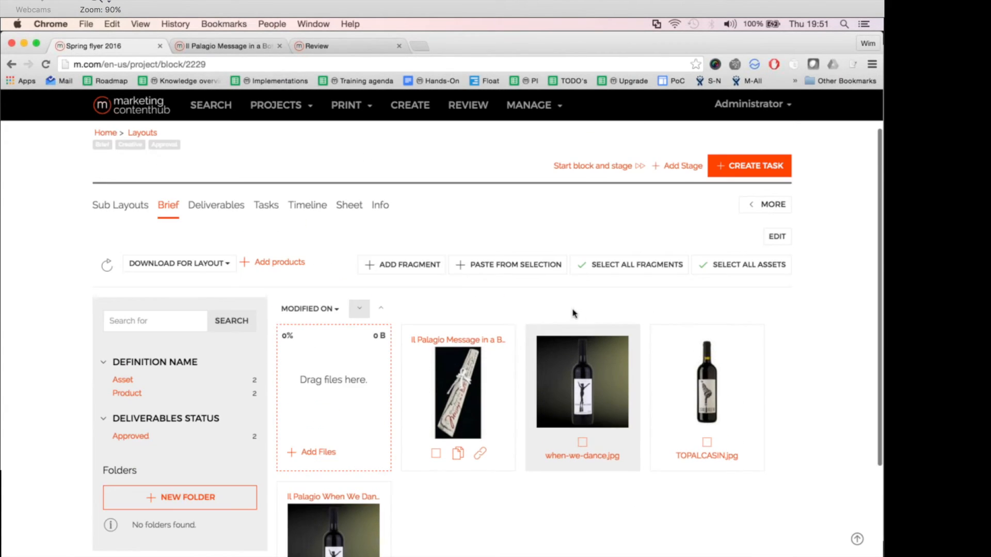
Step: Create an nl-BE fragment named Quote in the brief with the content "Please try out those good wines during spring!"
click(402, 269)
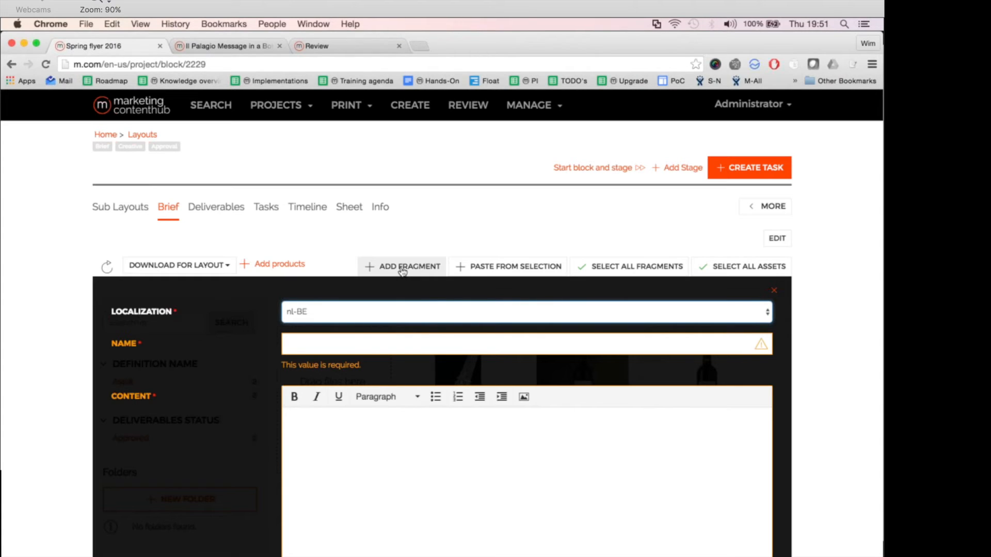
click(309, 351)
text(Quote)
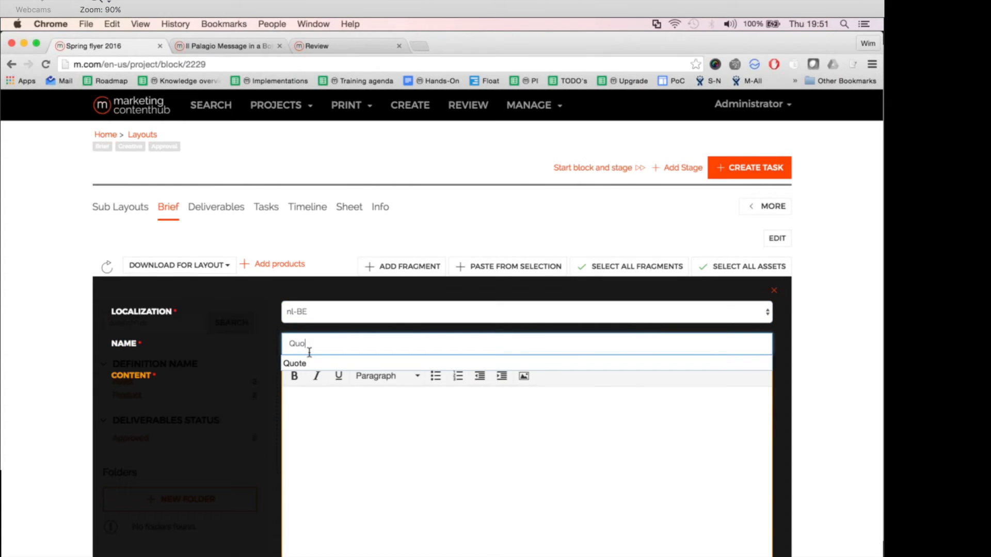
click(297, 364)
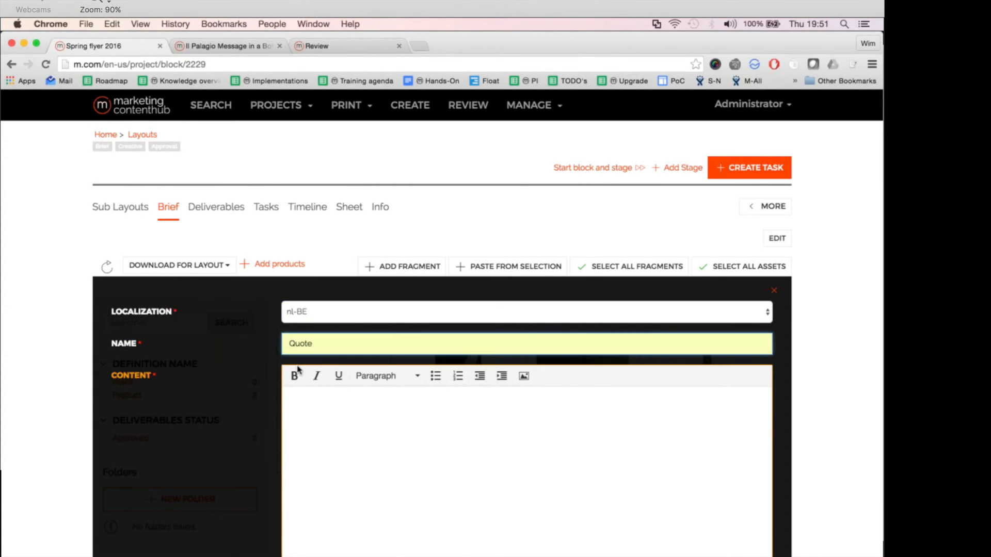
click(316, 405)
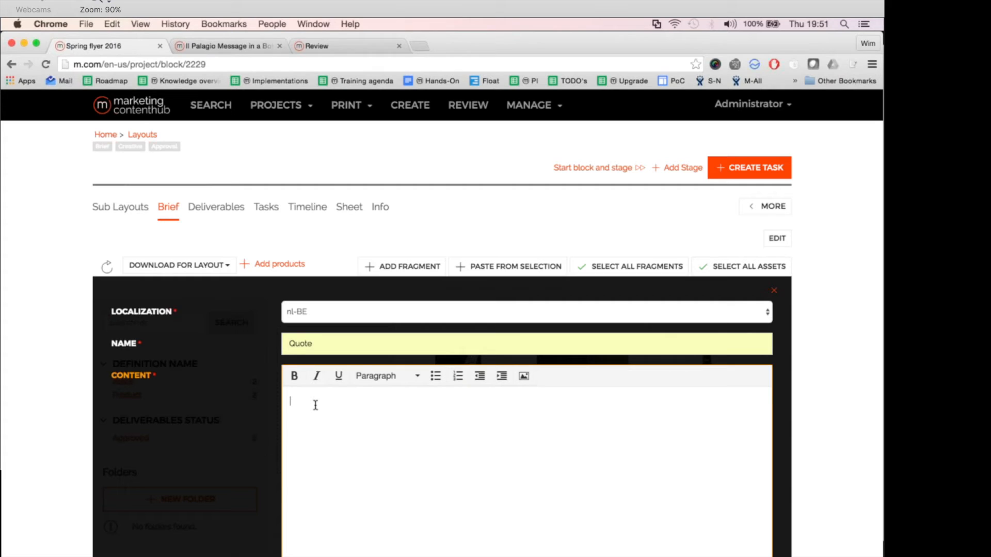
text(P;ease try out those)
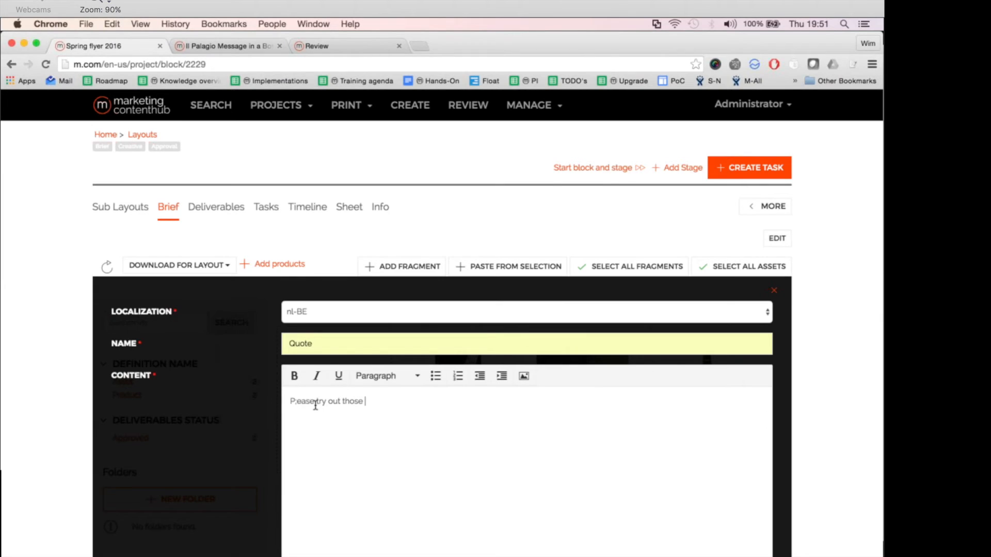
text( good wines during spring!)
scroll(299, 403, down, 3)
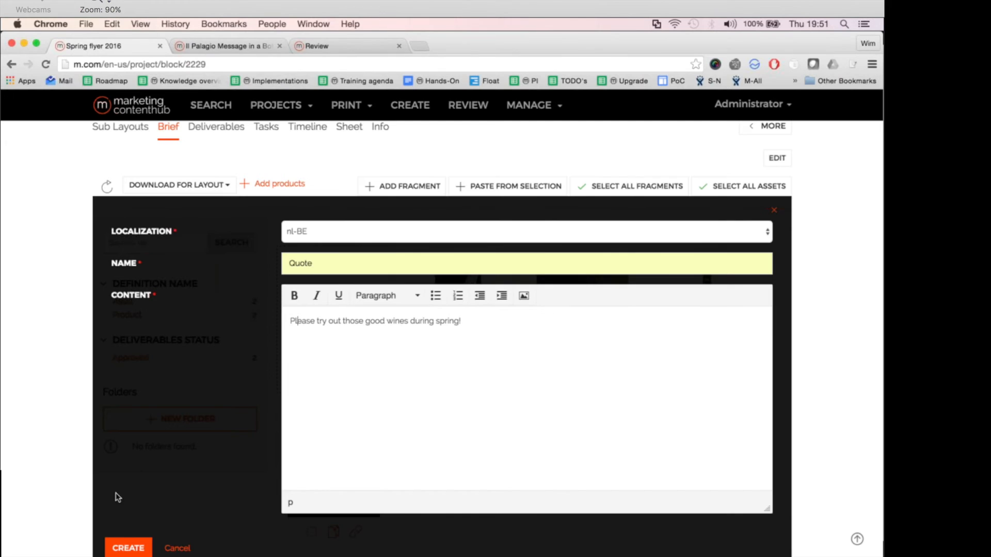
click(129, 547)
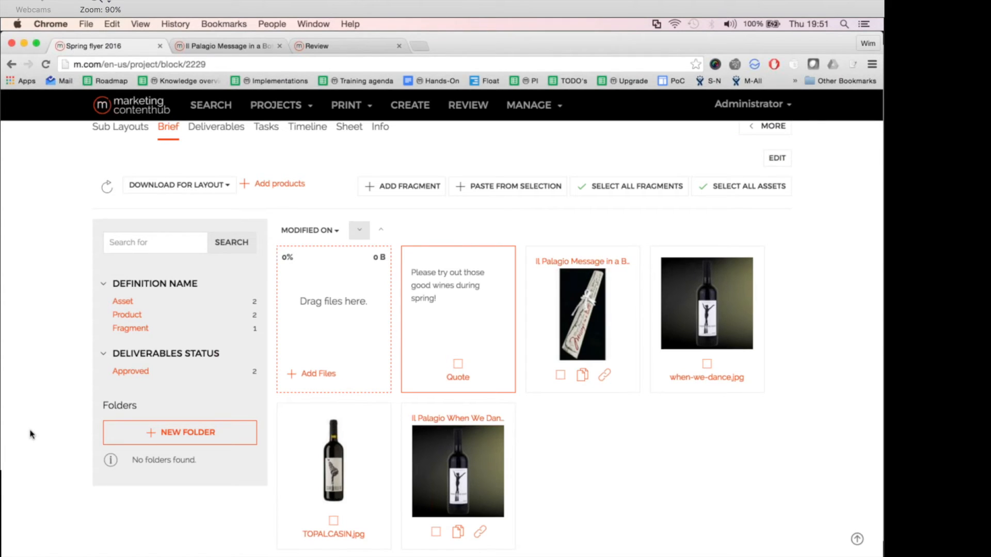
scroll(30, 435, up, 1)
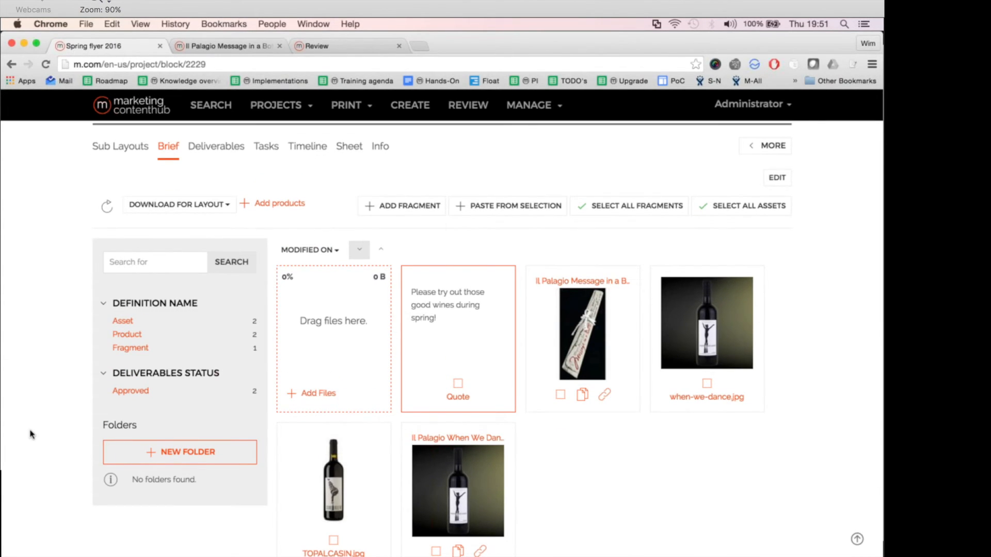
Step: Start the block and stage of Spring flyer 2016 to activate its Brief stage
scroll(30, 435, up, 4)
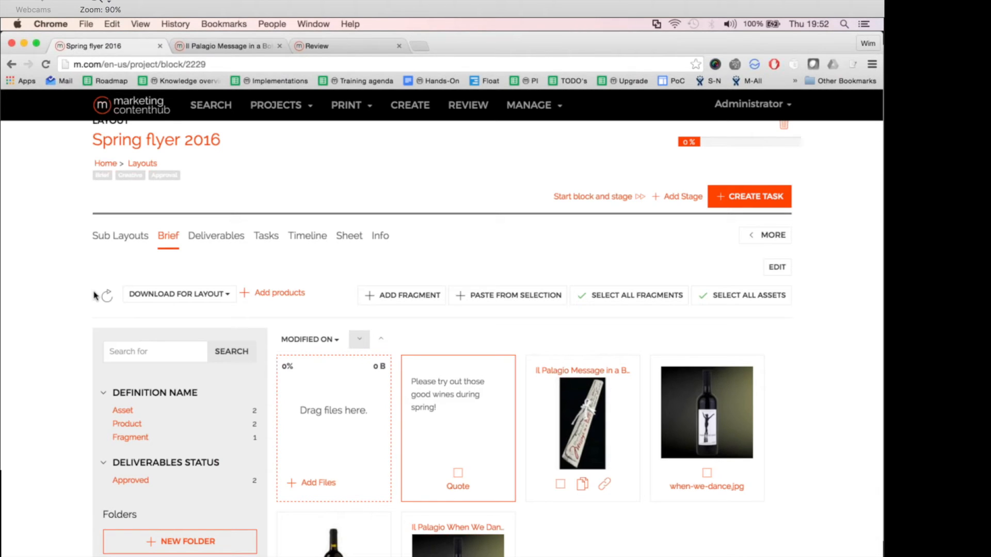
click(592, 197)
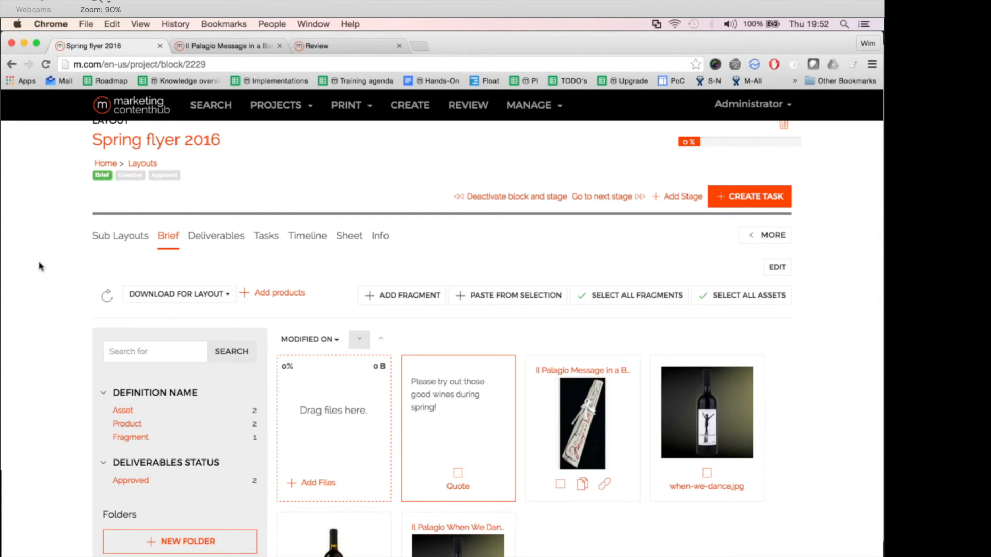
scroll(78, 258, up, 1)
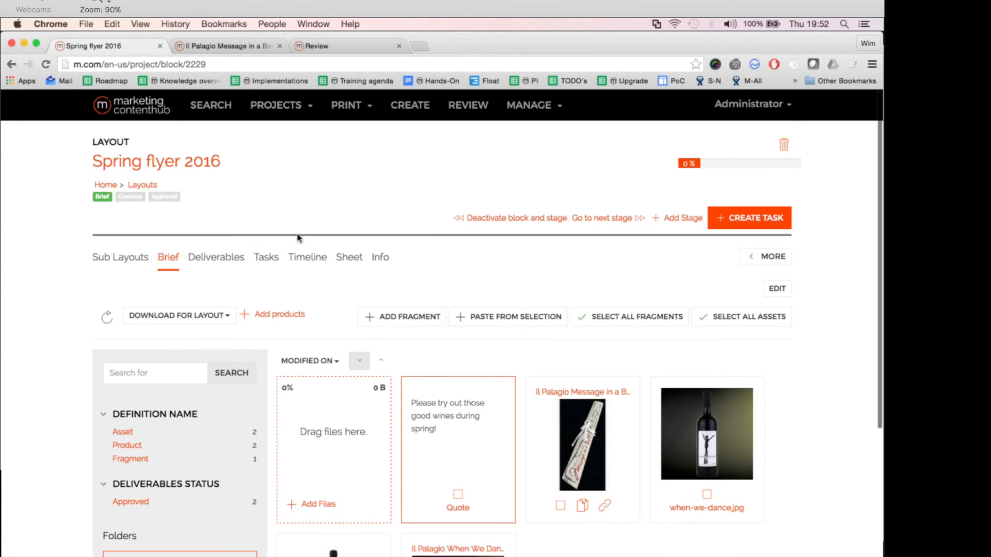
Step: Draft a To Do task for the flyer with the message "Please use the information in the brief area as the info for the flyer"
click(735, 221)
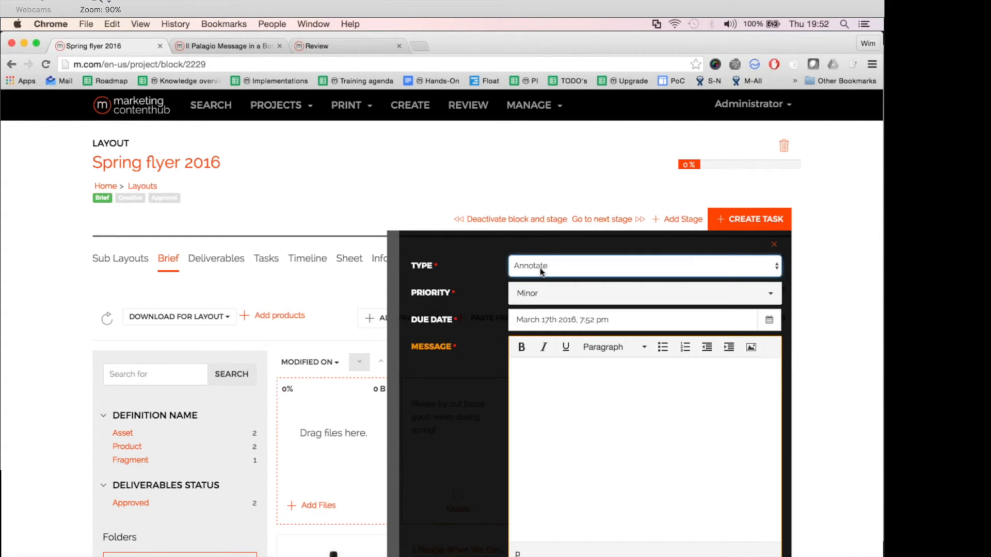
click(541, 269)
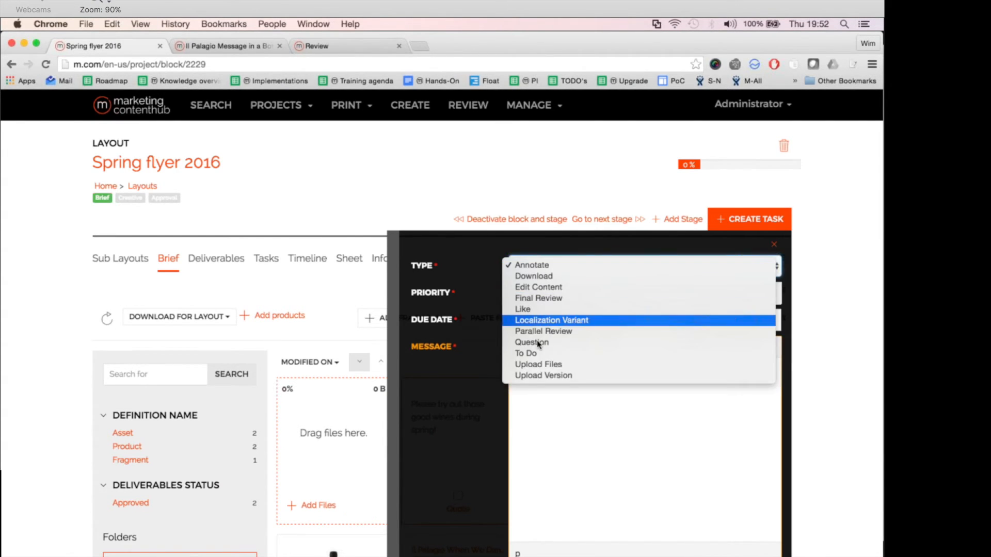
click(530, 353)
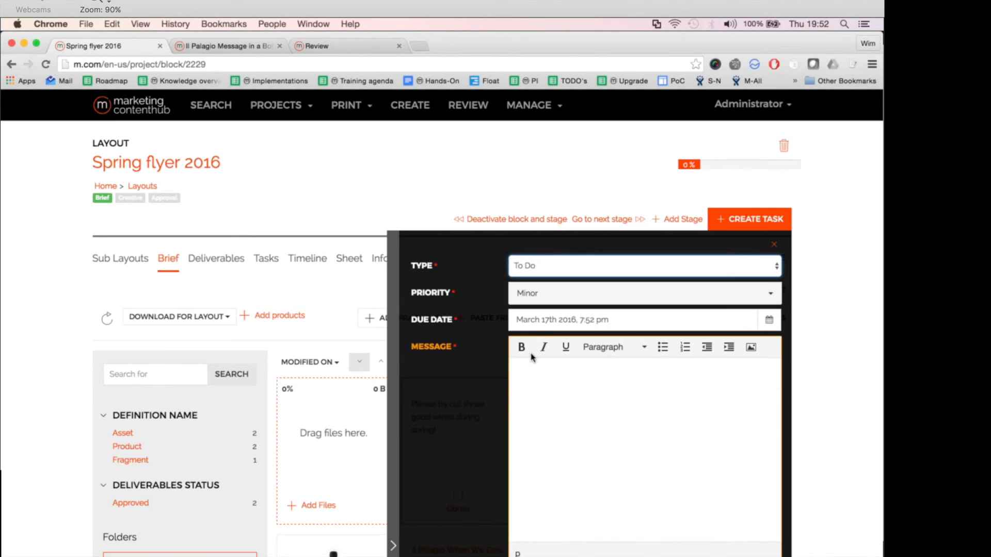
text(Please us er)
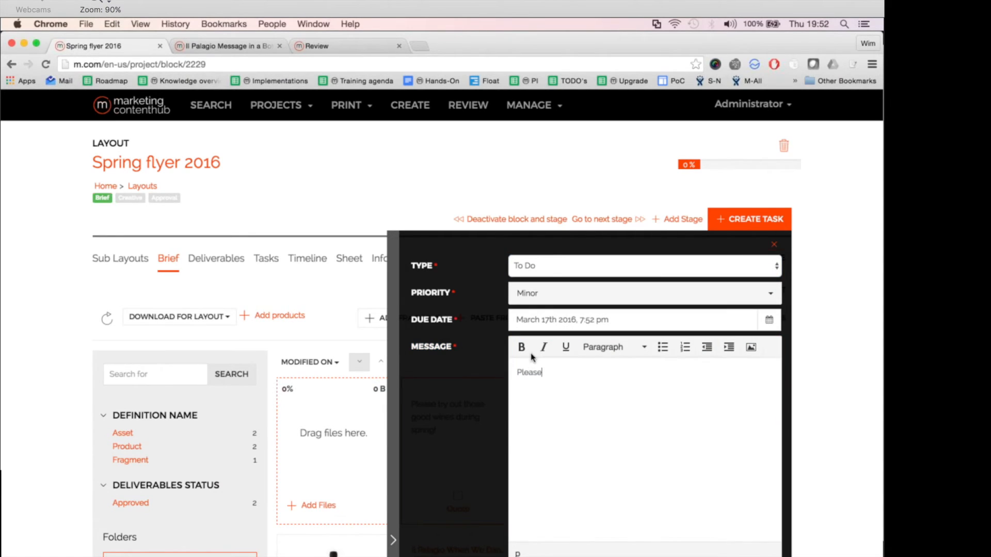
key(BackSpace)
key(BackSpace)
key(BackSpace)
text(e the information in the brief )
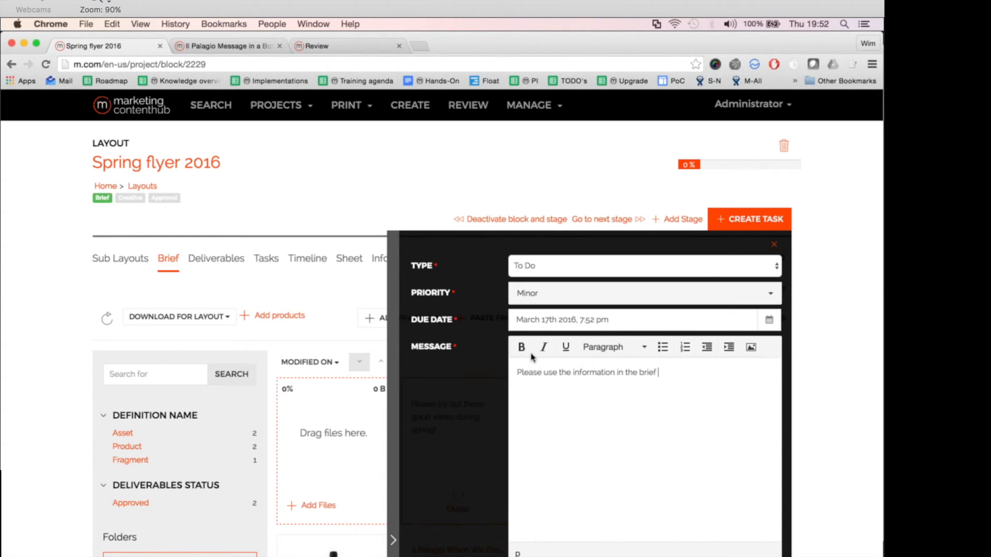
text(area as the info for the flyer)
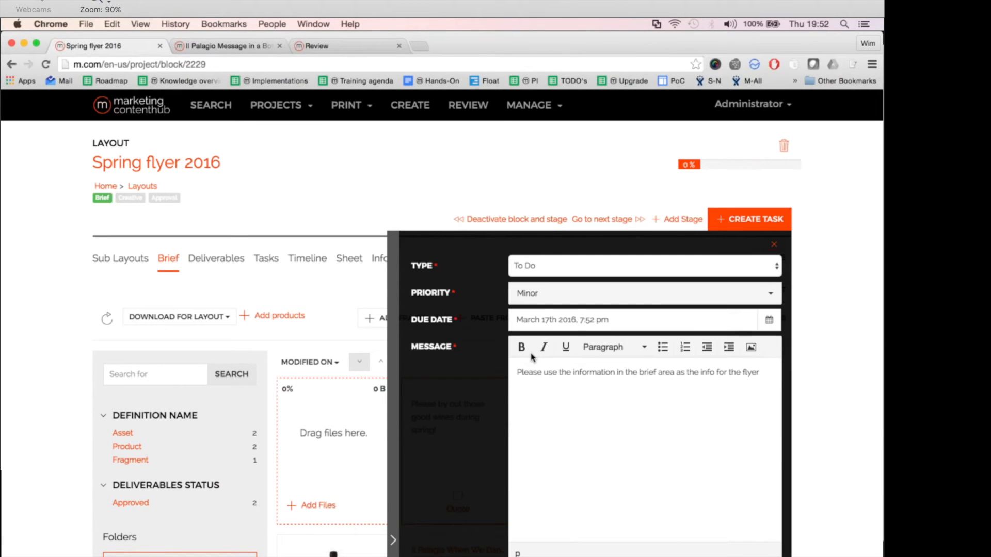
Step: Assign the To Do task to the third demo project user on the second page of the user list, and send it
scroll(532, 356, down, 5)
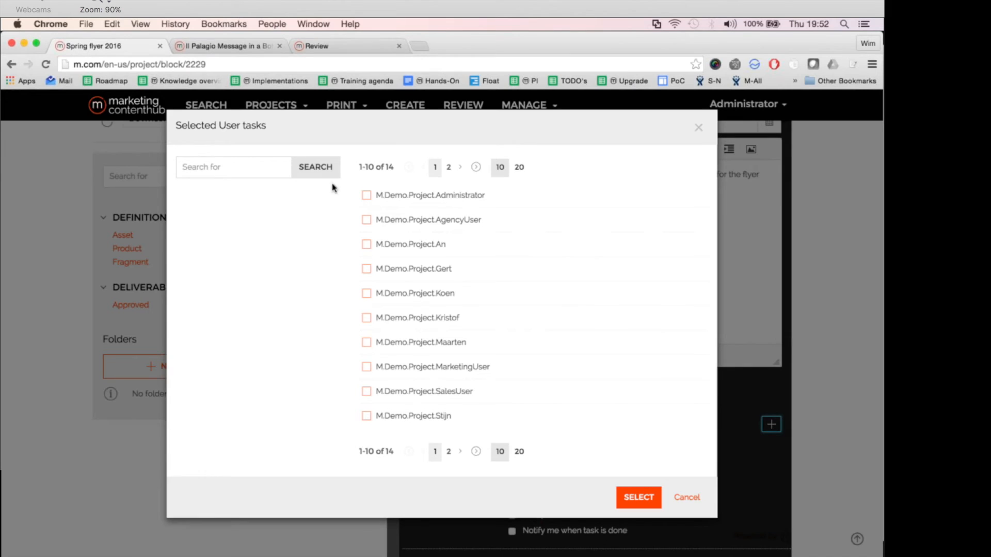
click(450, 168)
click(372, 246)
click(639, 350)
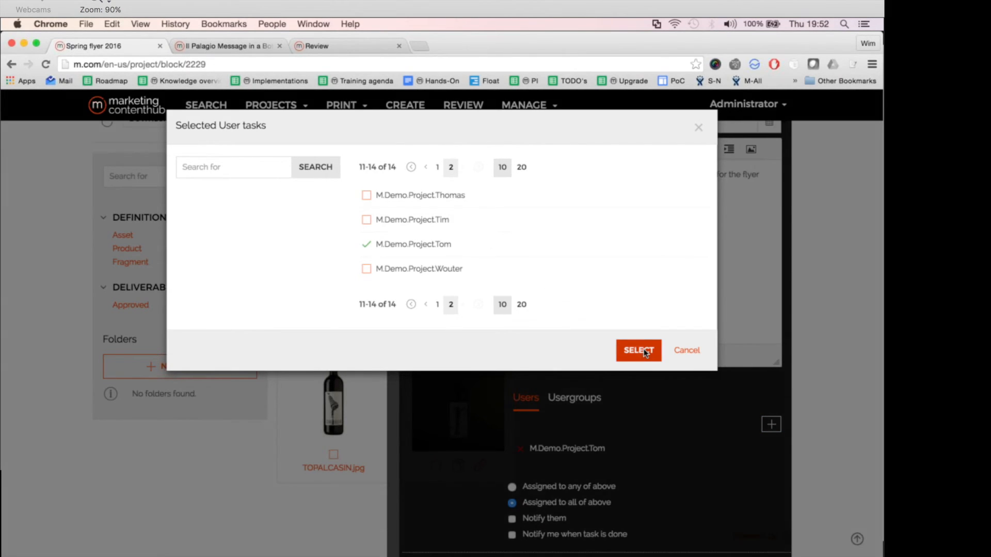
scroll(427, 289, down, 3)
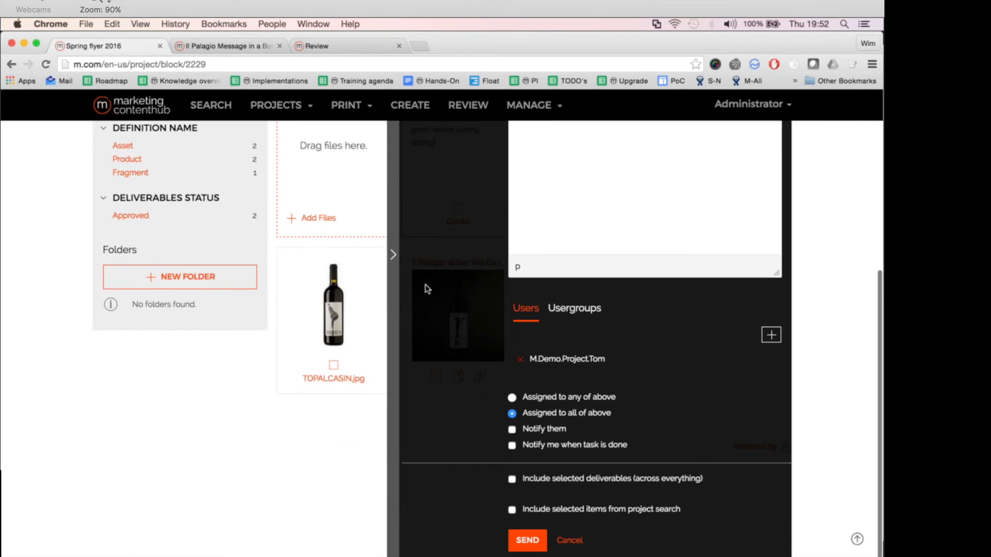
click(537, 541)
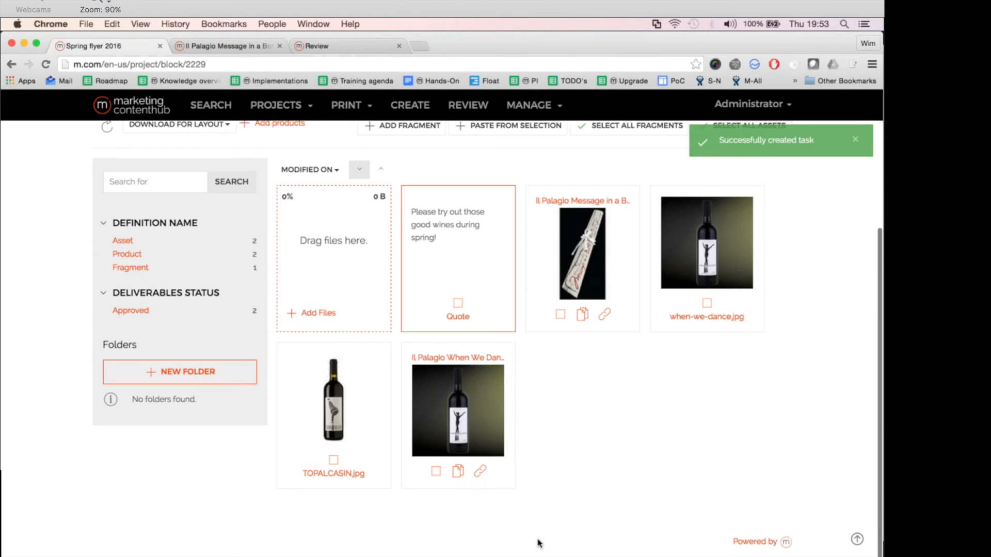
Step: Switch to Firefox and log out of the copywriter account
key(super+Tab)
key(super+Tab)
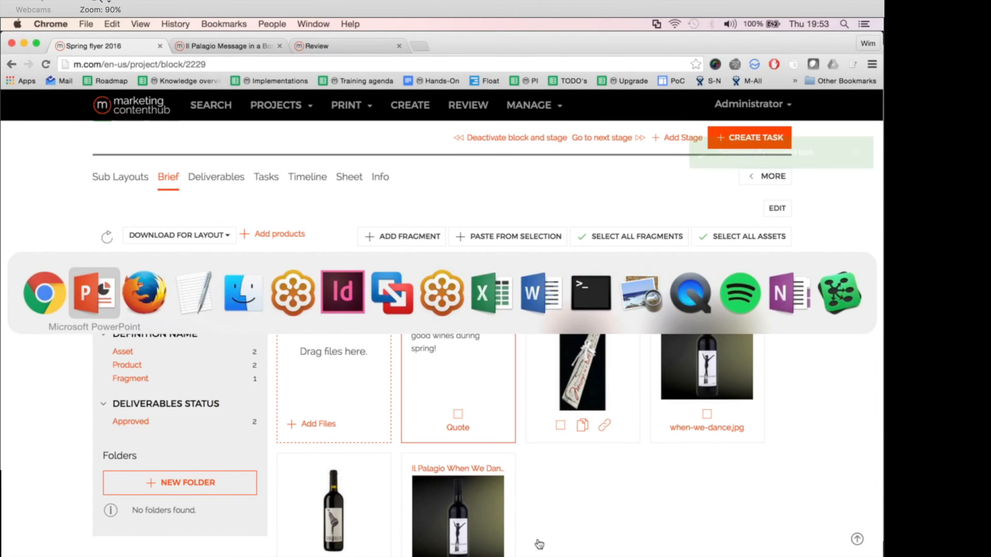
click(734, 111)
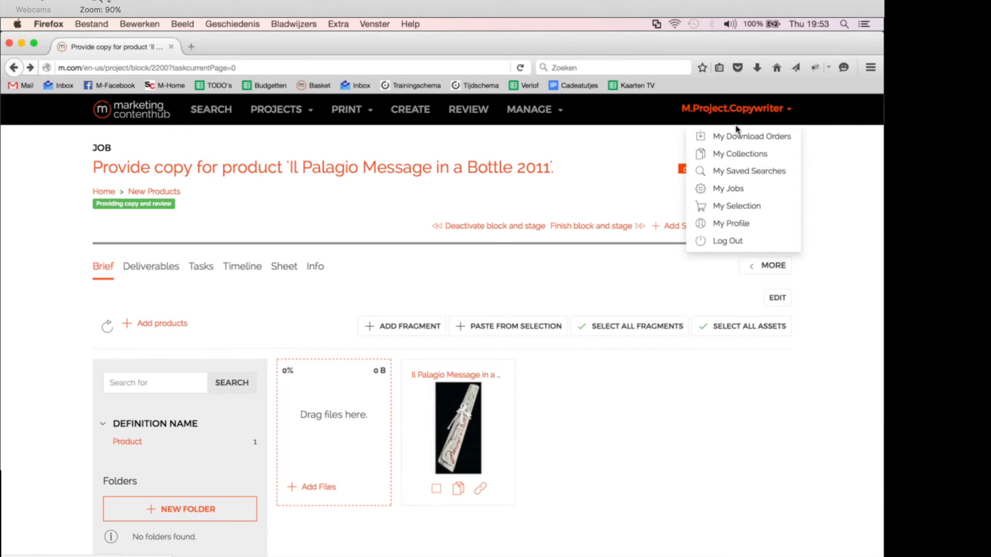
click(725, 242)
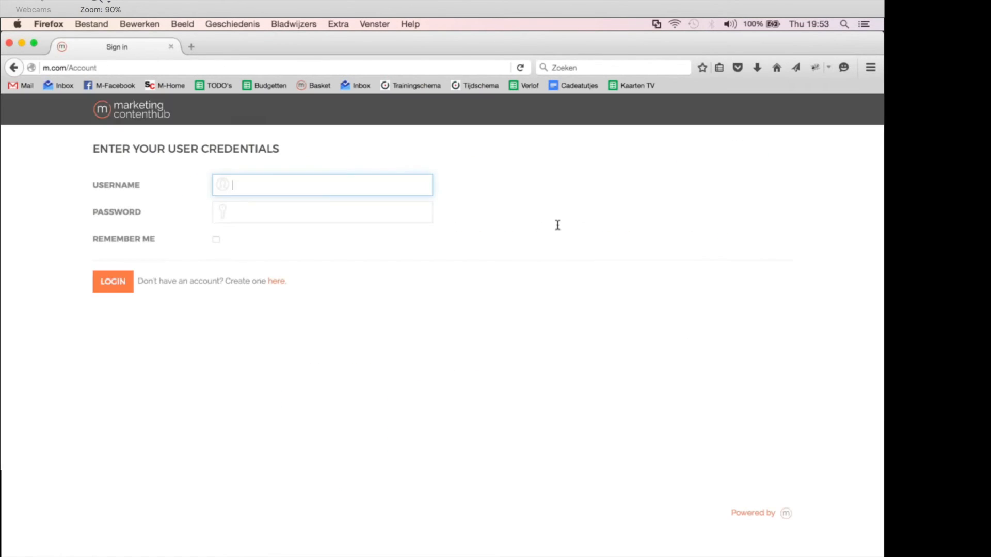
Step: Sign in with the demo project user's username and account password
click(309, 185)
click(272, 214)
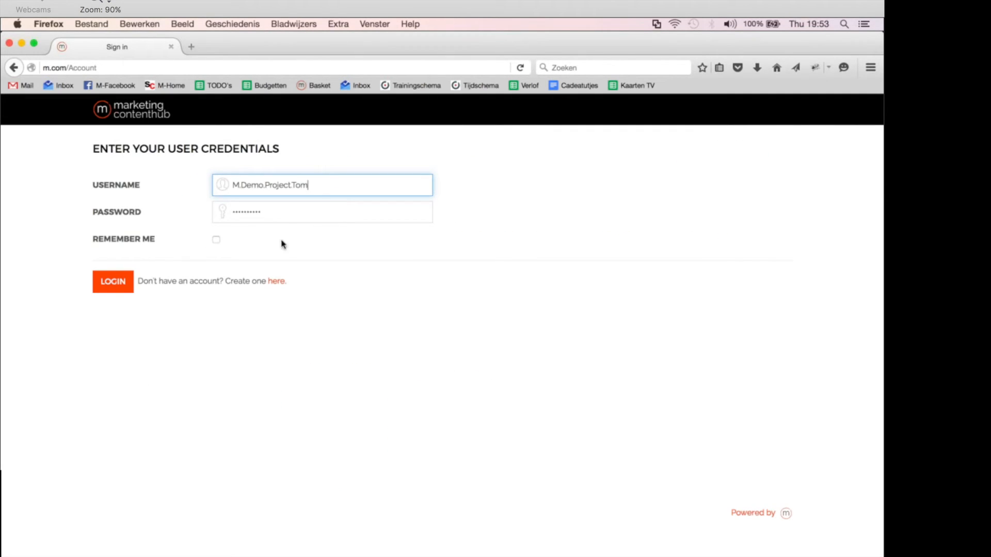
click(112, 281)
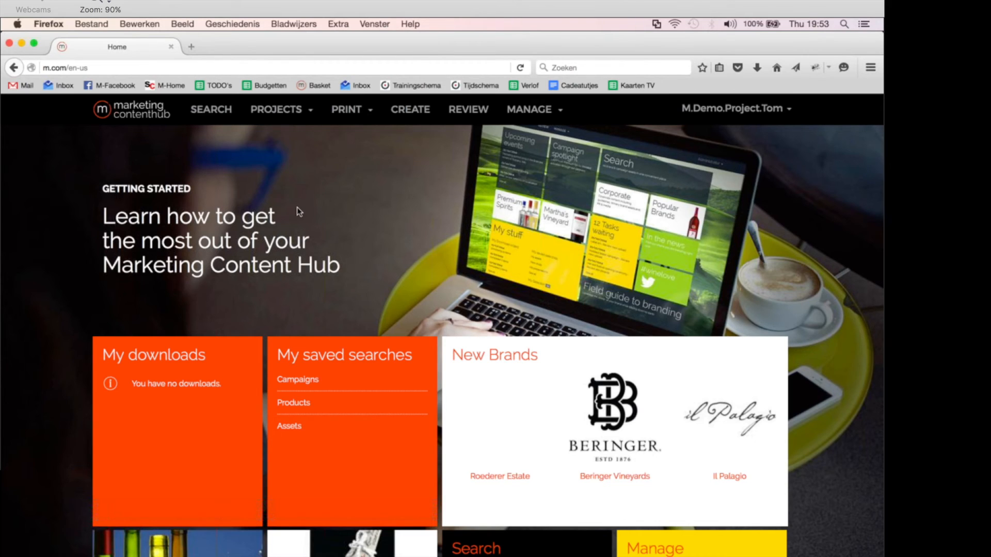
Step: Open the projects Work page and filter the incoming tasks to All statuses
click(276, 110)
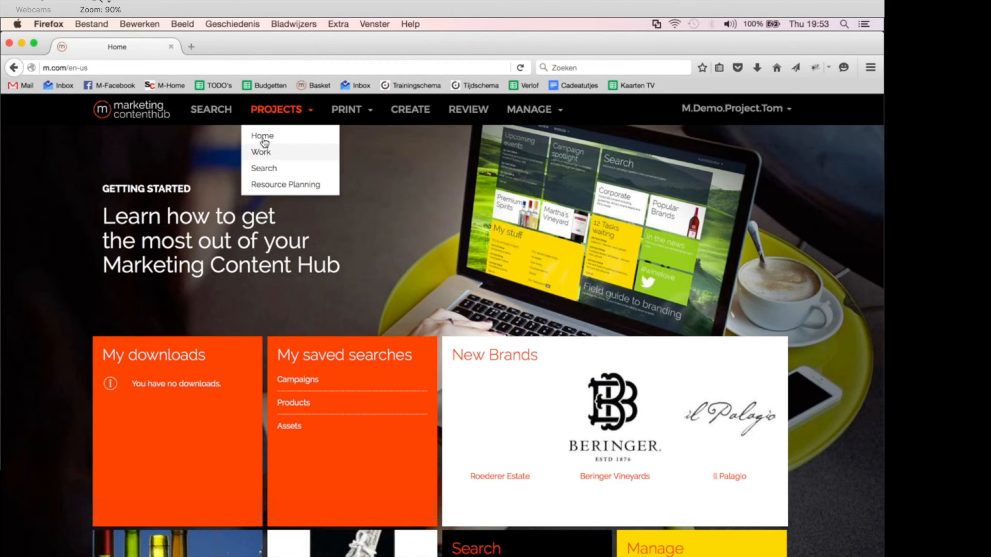
click(267, 136)
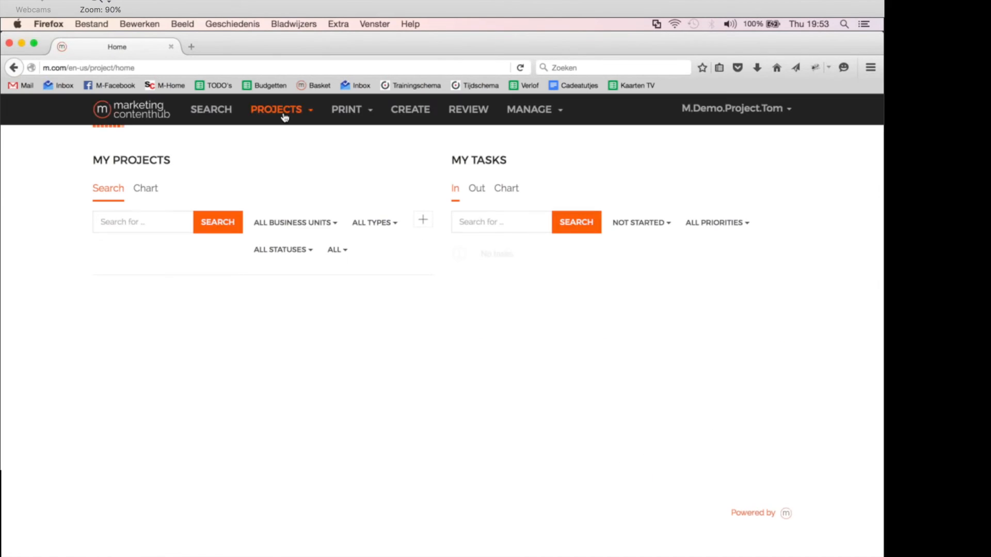
click(283, 116)
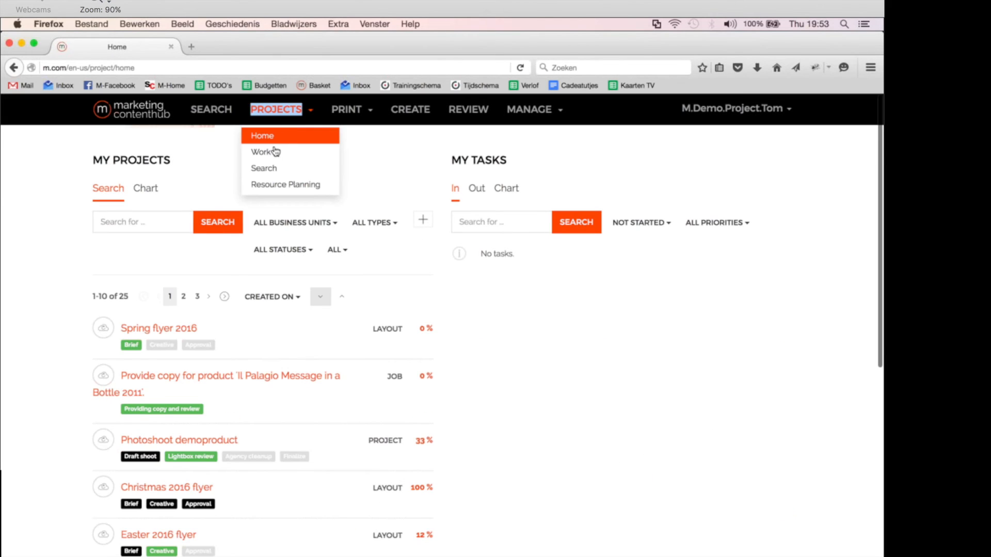
click(272, 151)
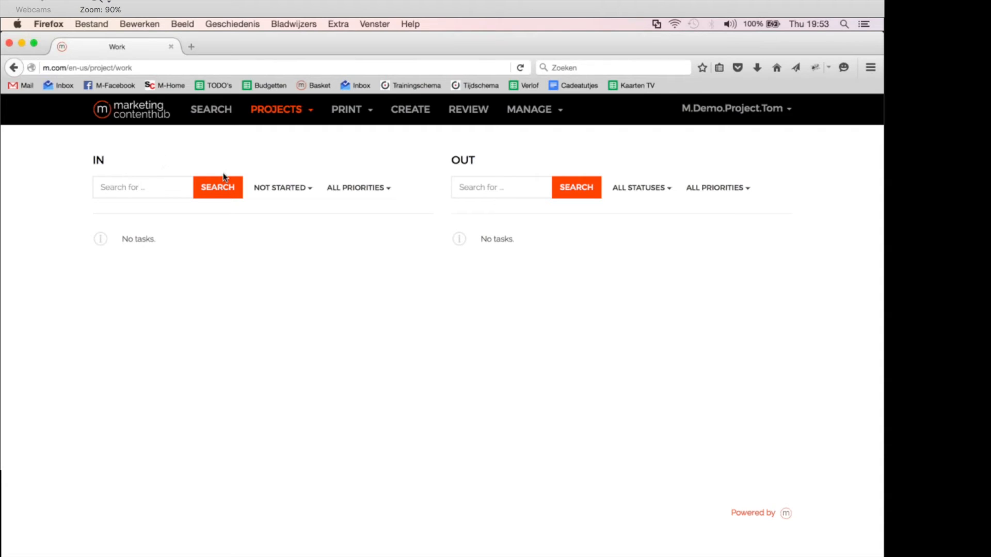
click(267, 188)
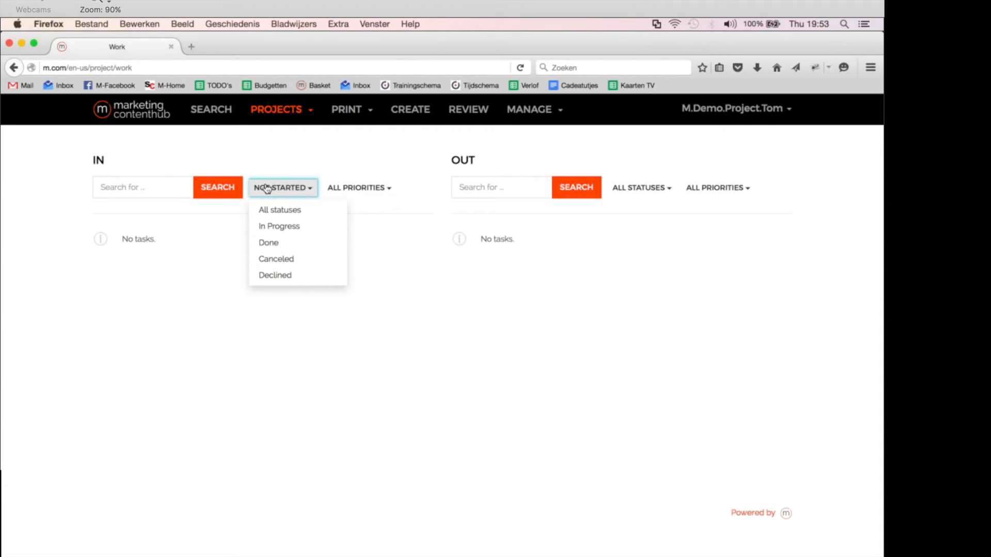
key(Down)
key(Return)
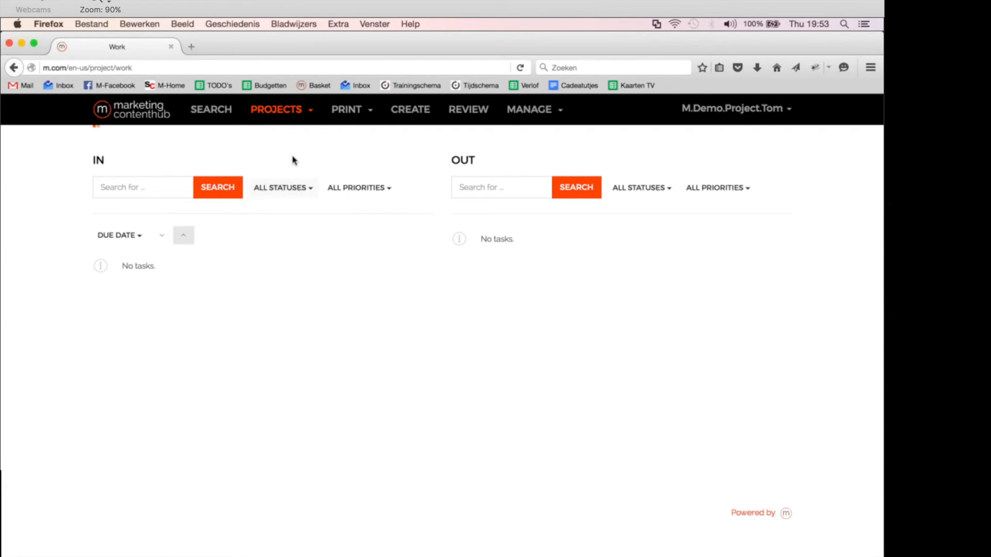
Step: Check the Spring flyer 2016 task list in Chrome for the To Do task's assignee, and return to Firefox
key(super+Tab)
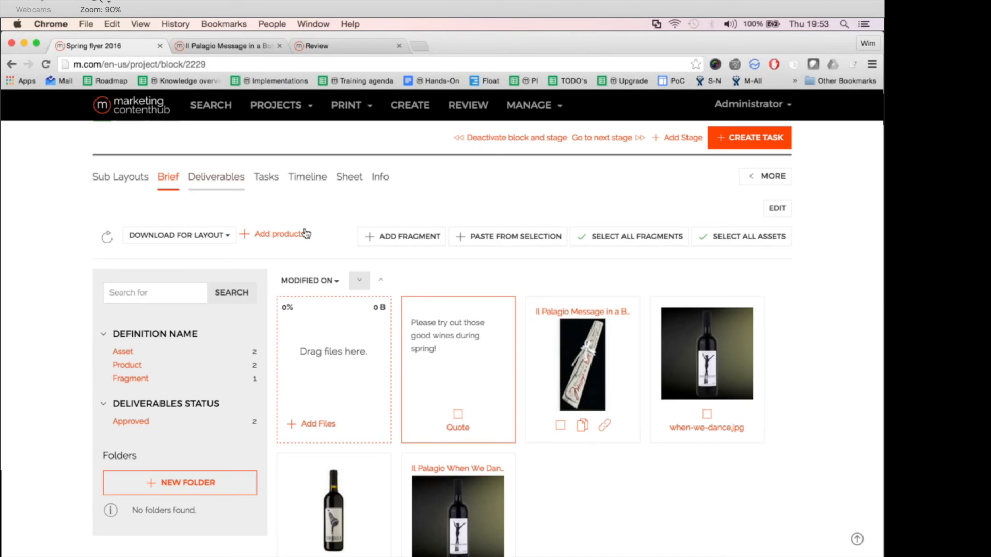
click(267, 178)
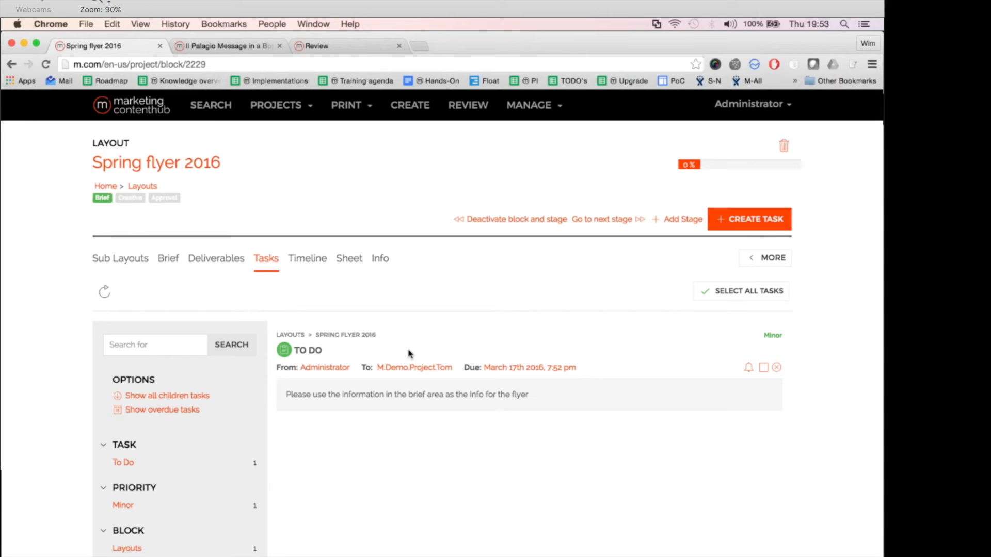
key(super+Tab)
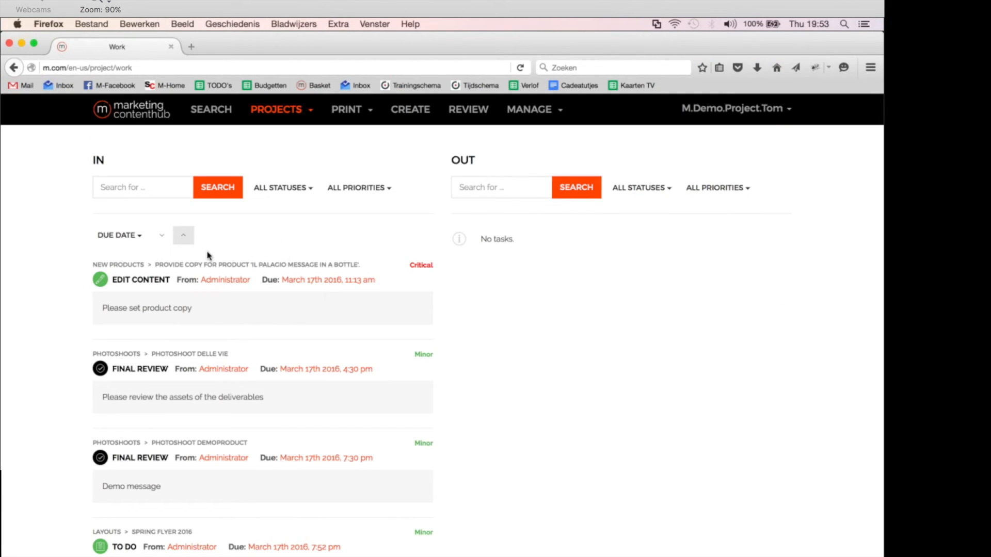
Step: Open the Spring flyer 2016 To Do task from the incoming tasks and check it off
scroll(207, 257, down, 3)
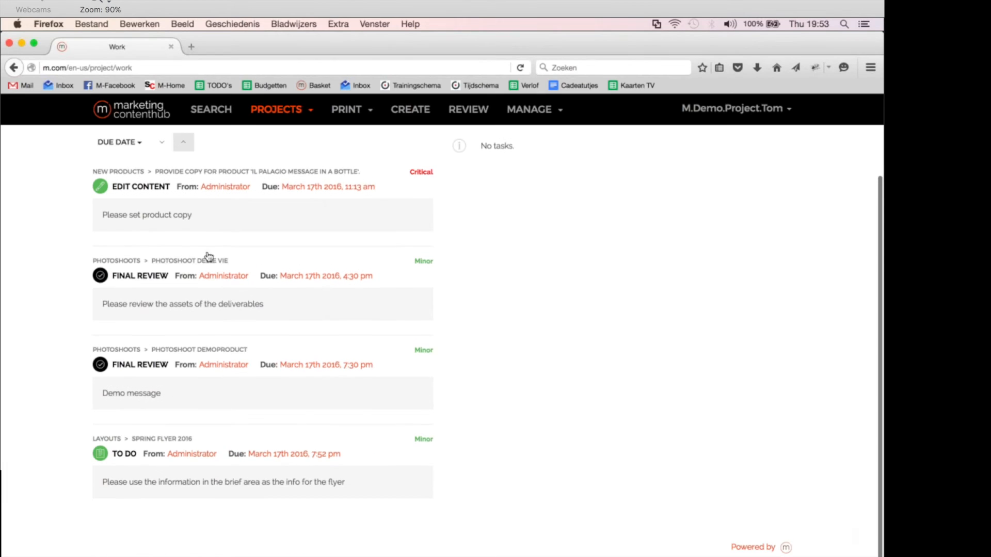
click(122, 450)
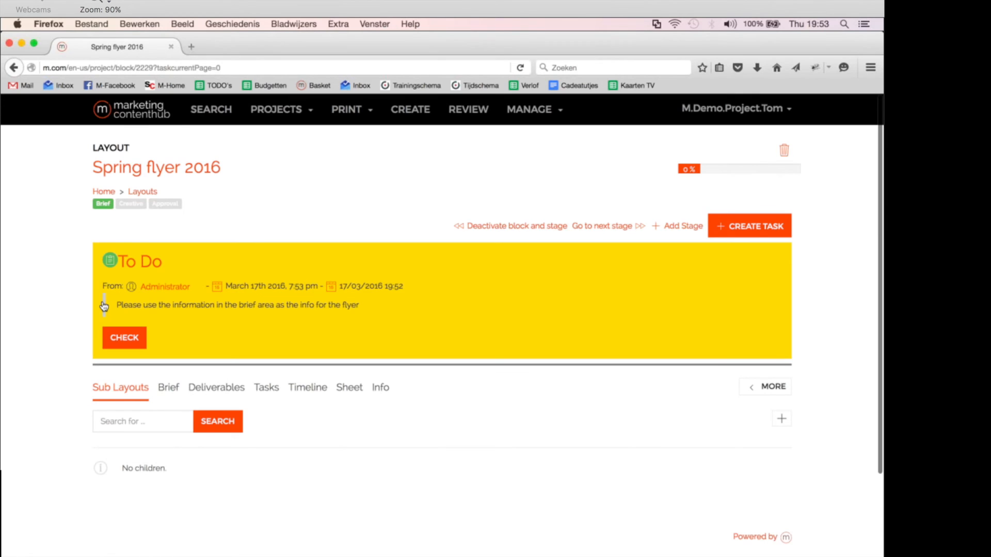
click(124, 338)
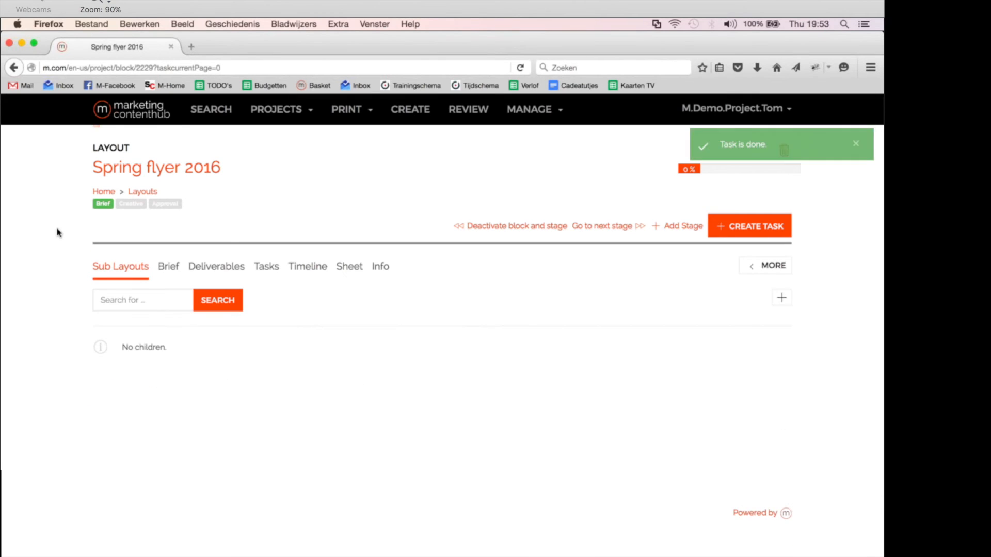
Step: Order a layout download of the Spring flyer 2016 brief with data and all high-res files
click(169, 266)
scroll(37, 221, down, 3)
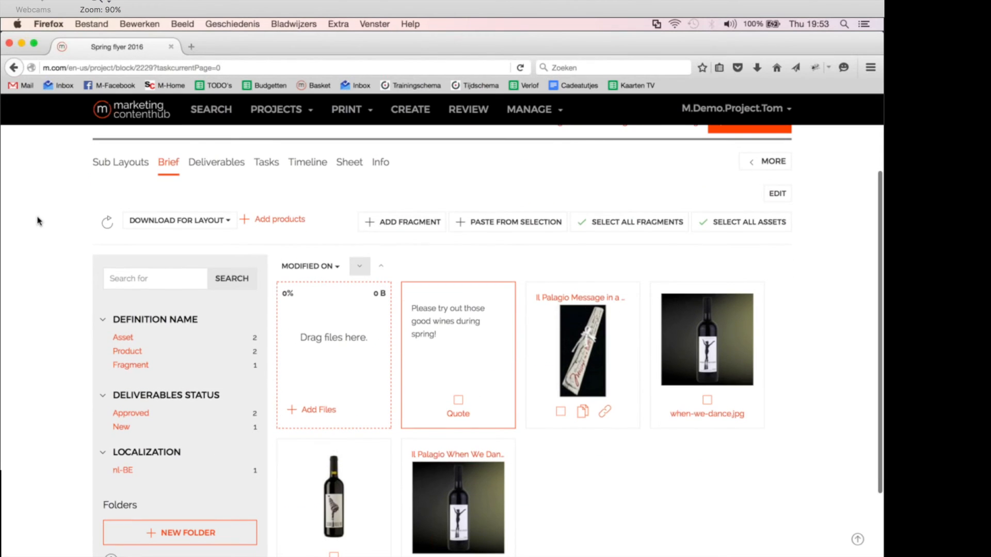
scroll(37, 221, down, 1)
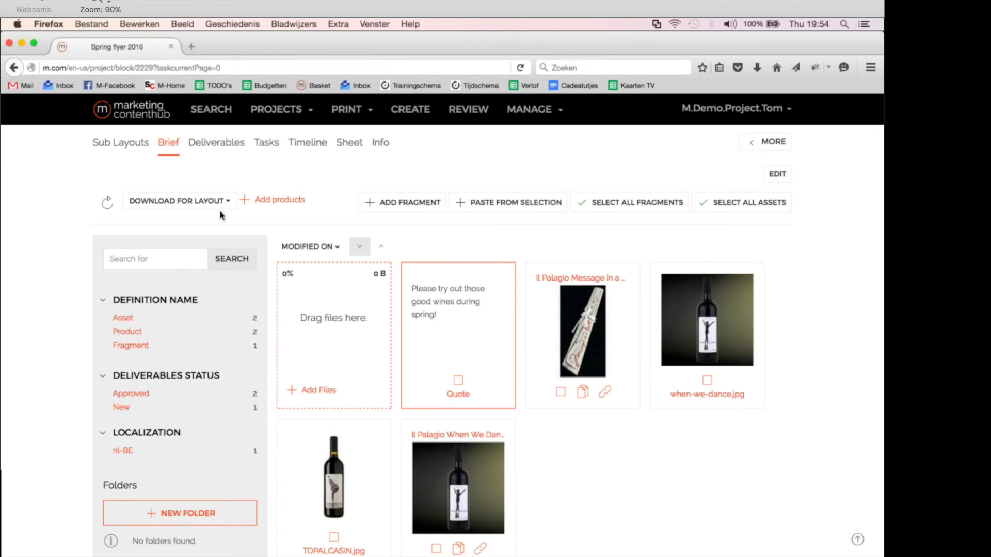
click(204, 205)
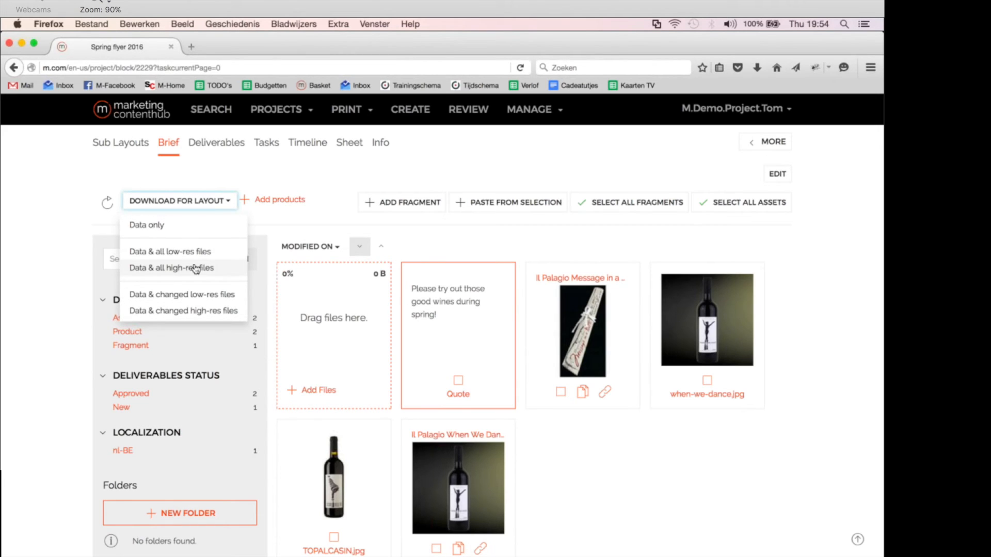
click(148, 269)
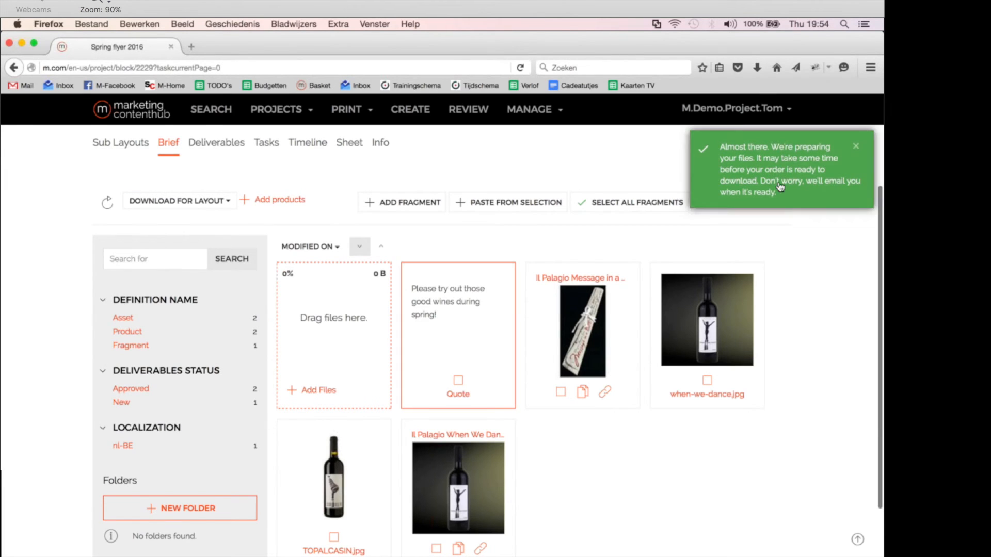
Step: Download Spring flyer 2016.zip from the user's download orders and save the file
click(749, 109)
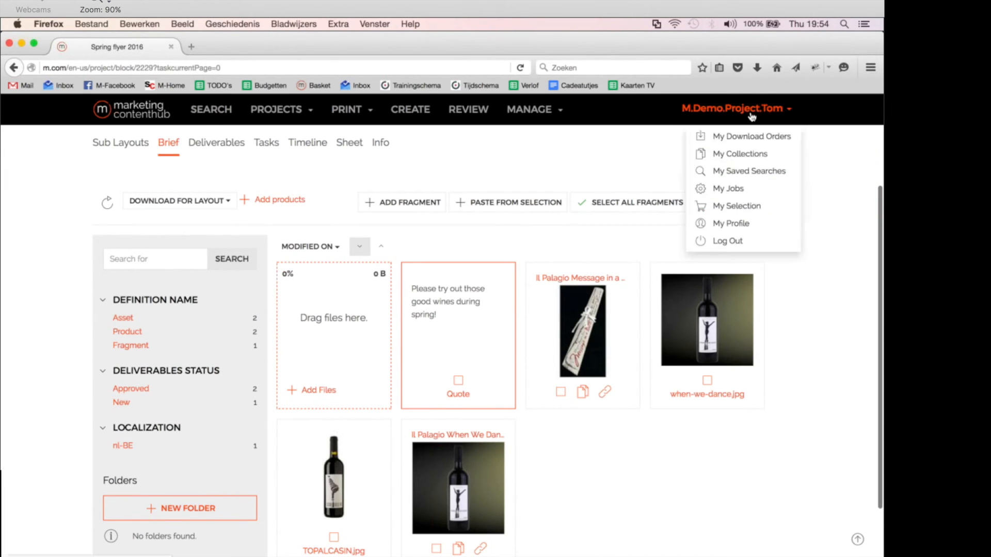
click(720, 138)
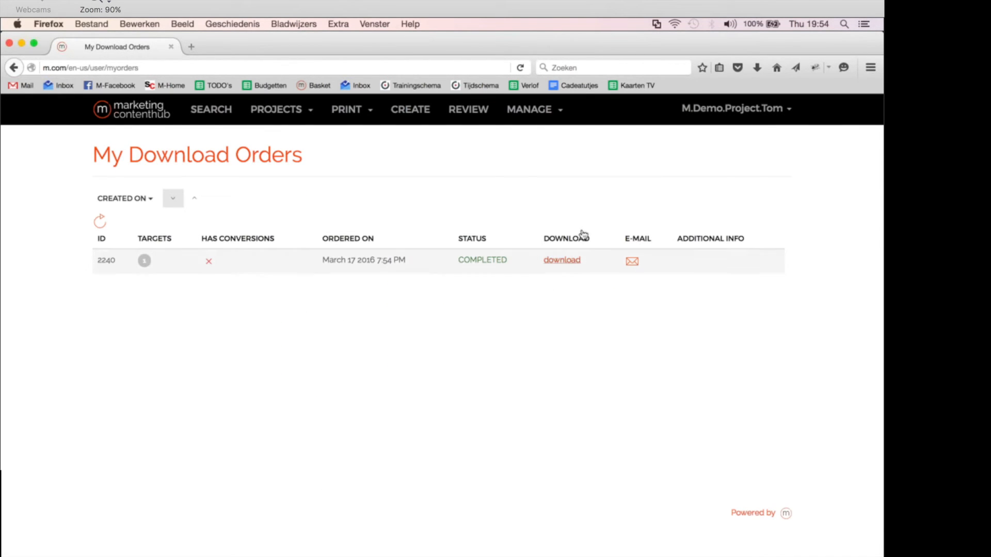
click(556, 259)
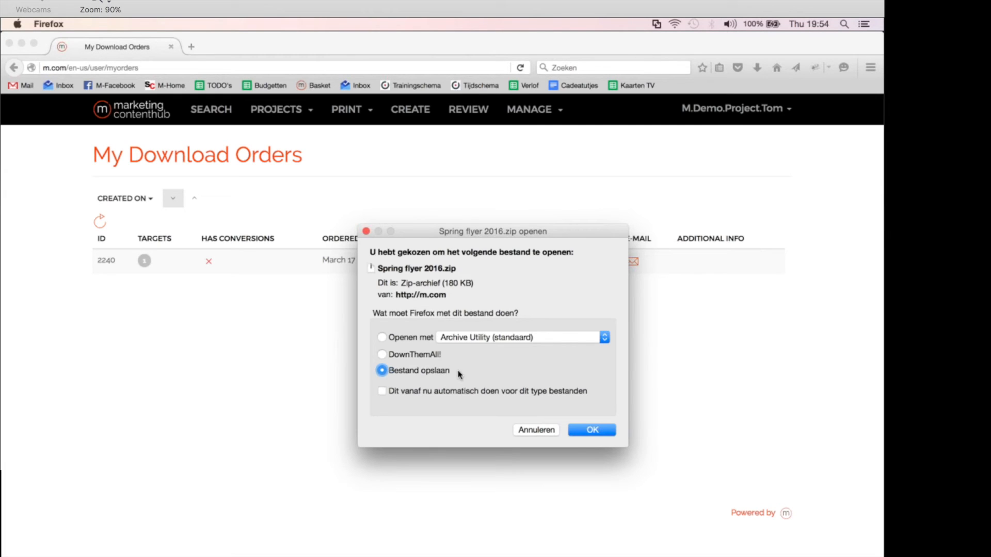
click(593, 431)
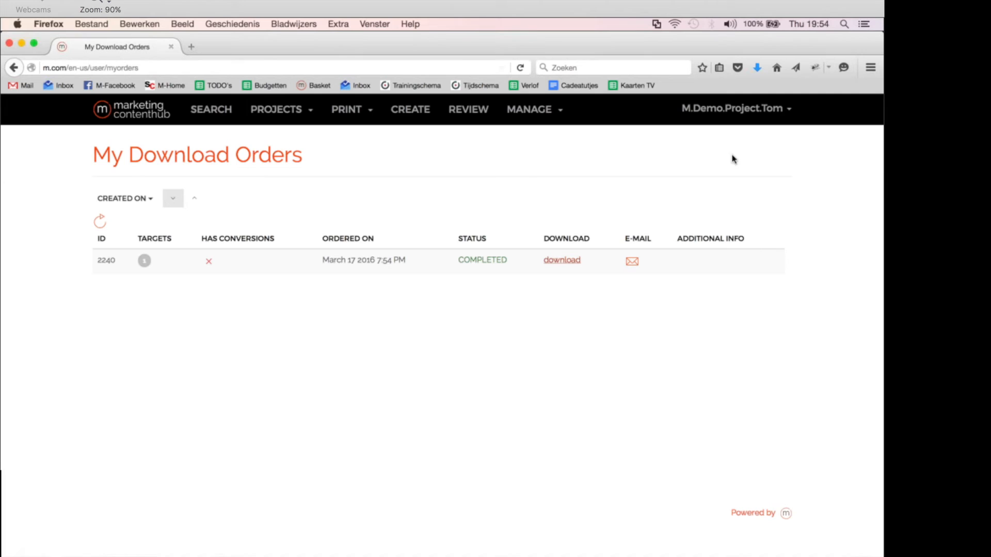
Step: Show the downloaded Spring flyer 2016.zip in Finder and unpack it
click(758, 70)
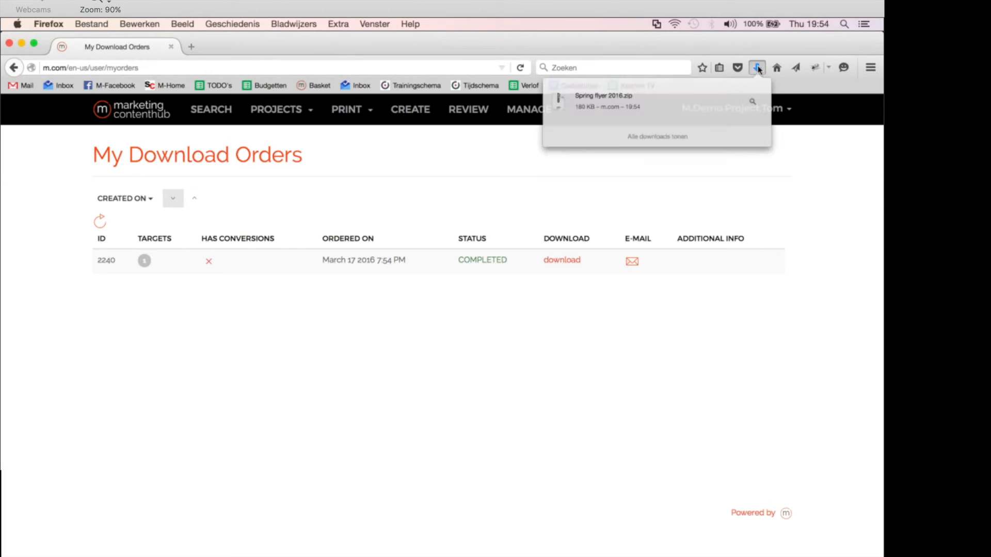
click(758, 108)
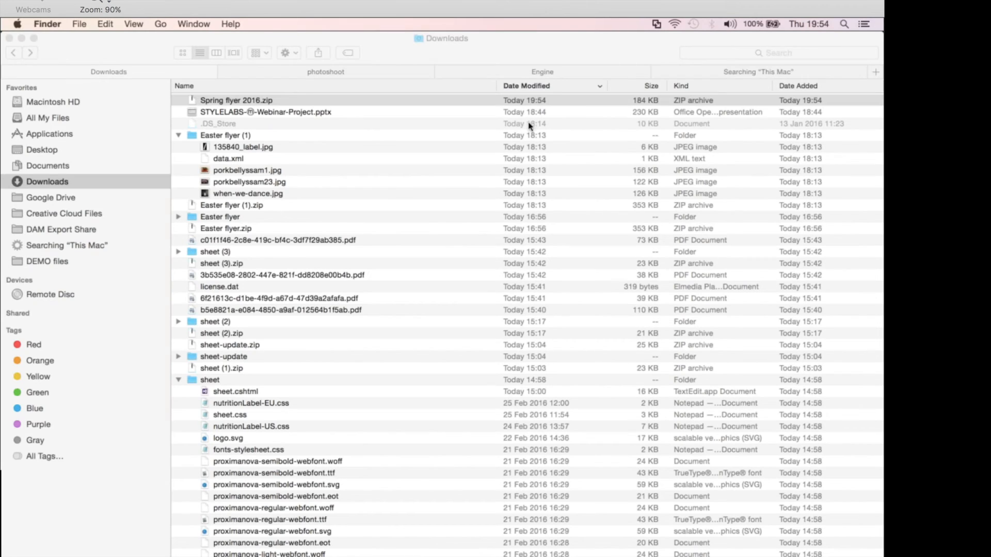
double_click(237, 100)
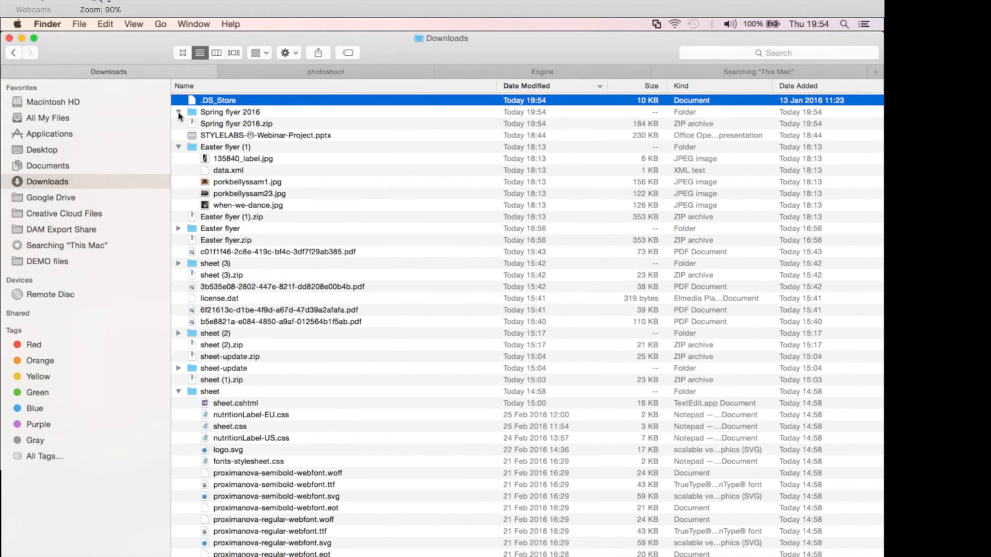
Step: Expand the Spring flyer 2016 folder and select and copy 135840_label.jpg, data.xml, TOPALCASIN.jpg and when-we-dance.jpg
click(178, 112)
key(Down)
key(Down)
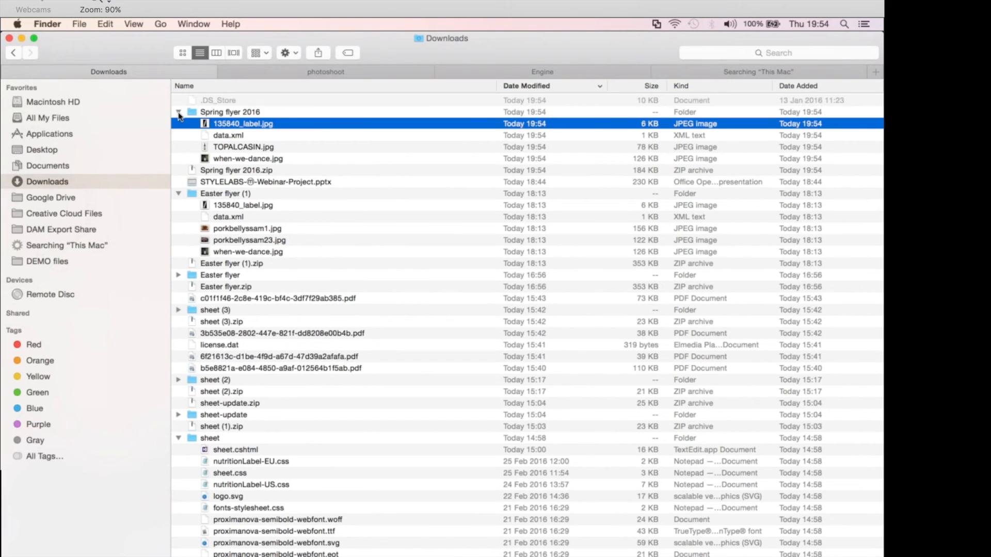
key(Down)
key(Down)
key(Down)
key(Up)
key(Up)
key(Up)
key(Down)
key(Up)
key(shift+Down)
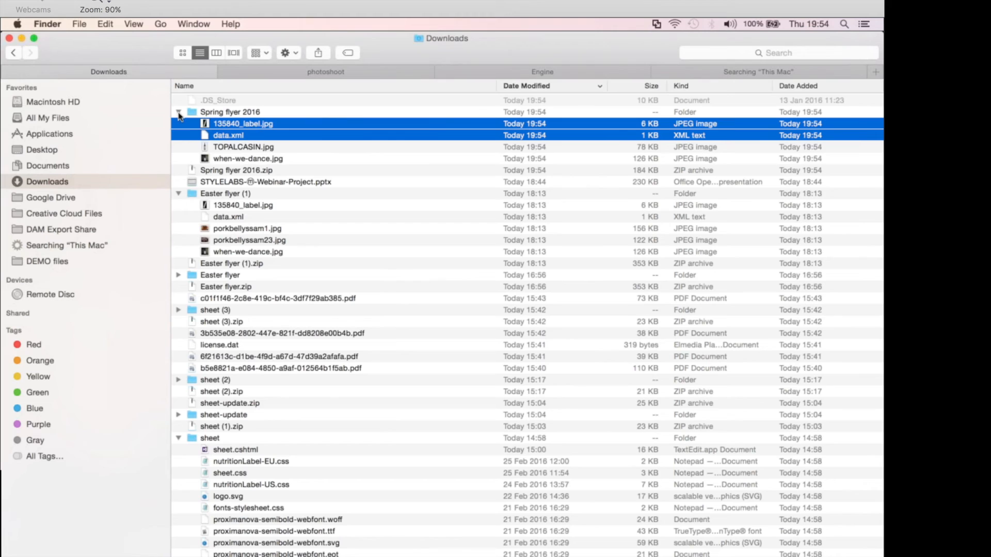
key(shift+Down)
key(shift+Down)
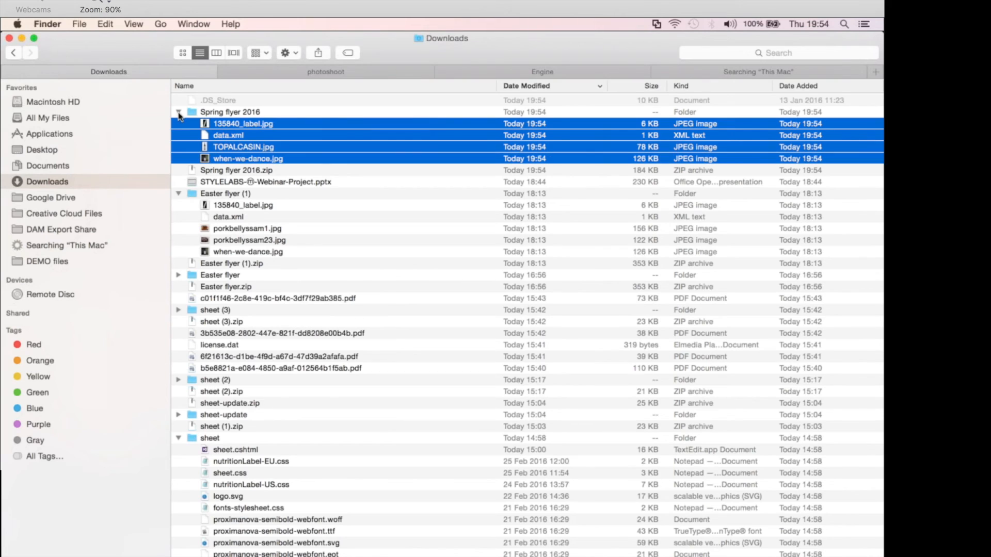
Step: Paste the four copied flyer files into the Indesign folder inside M-Project
click(360, 72)
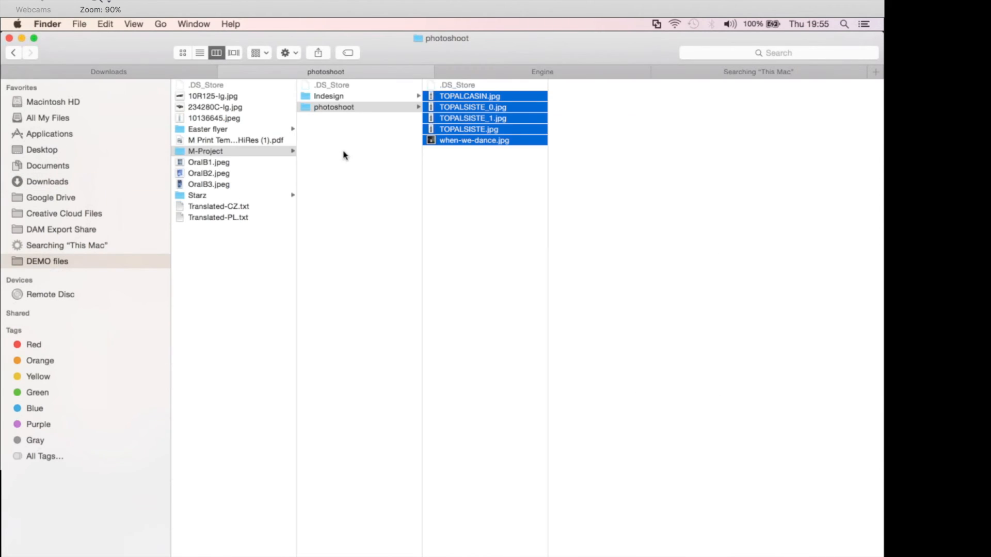
click(341, 97)
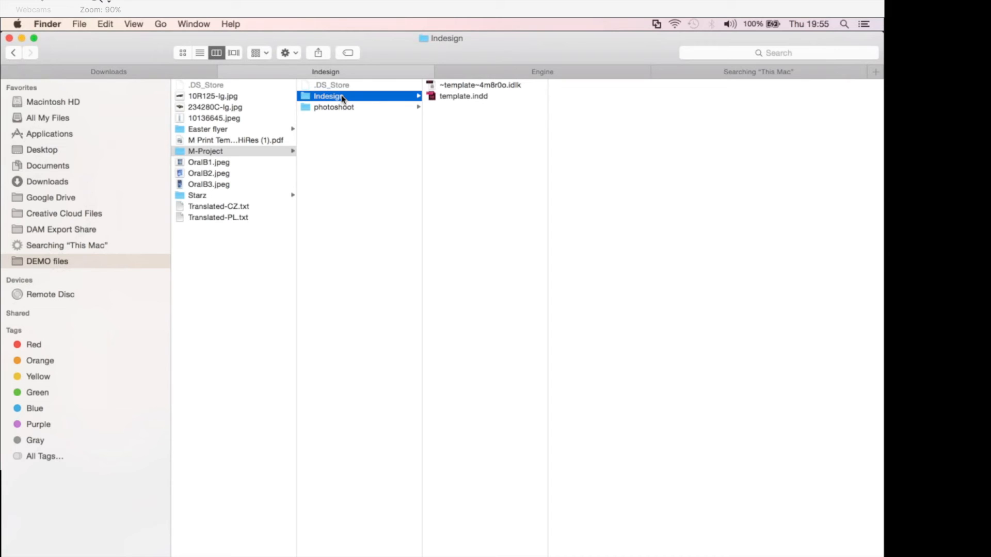
right_click(498, 165)
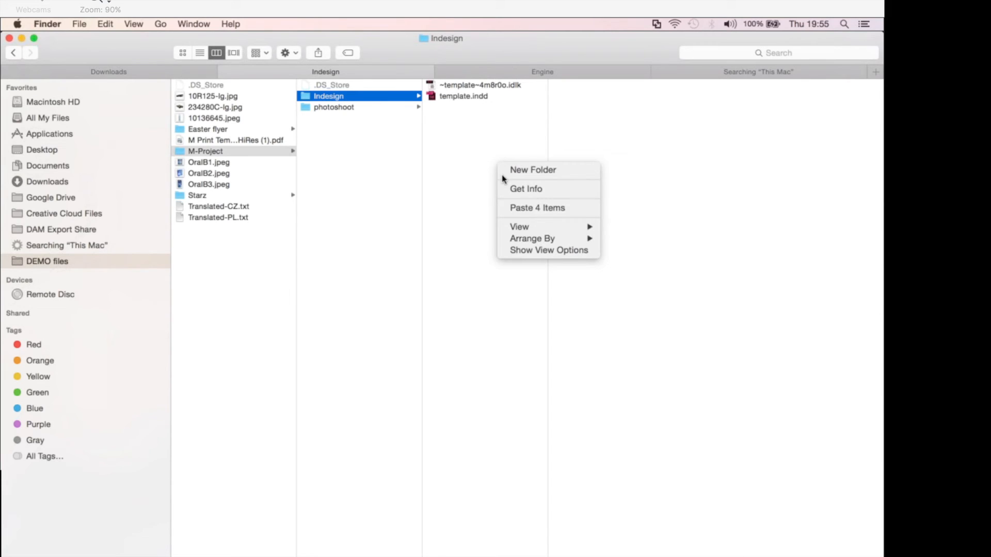
click(530, 208)
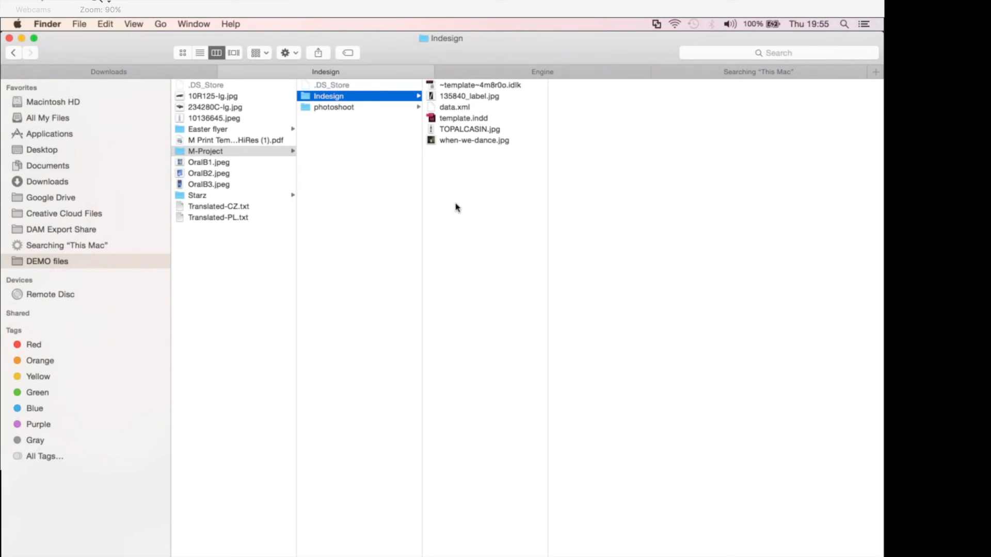
Step: Open template.indd from the Indesign folder in InDesign and select the second lower frame on the left page
click(466, 121)
double_click(466, 120)
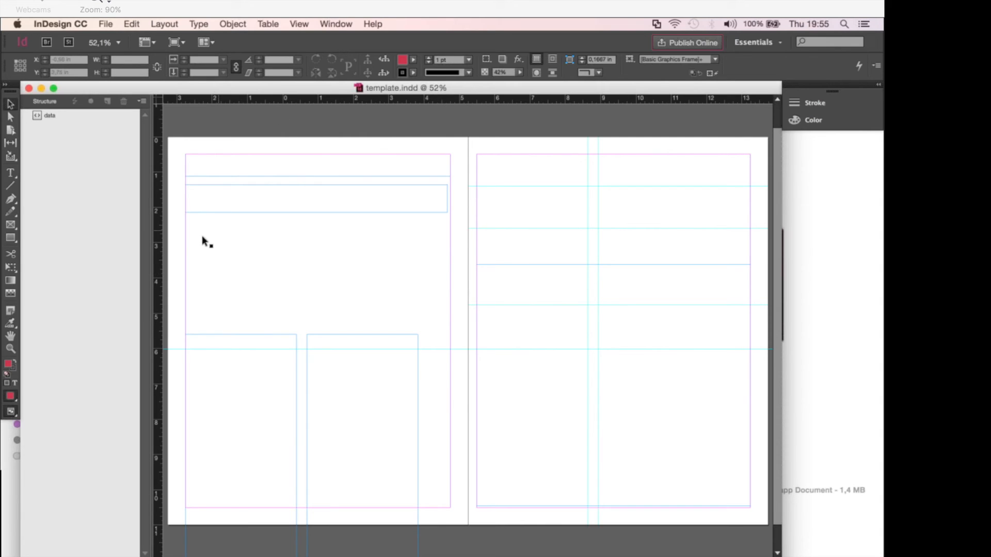
click(264, 350)
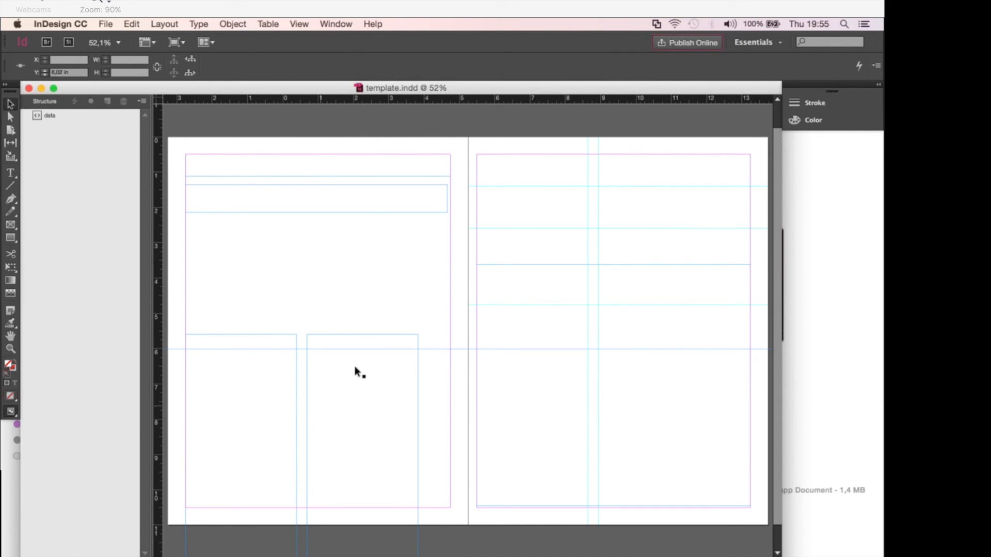
click(356, 340)
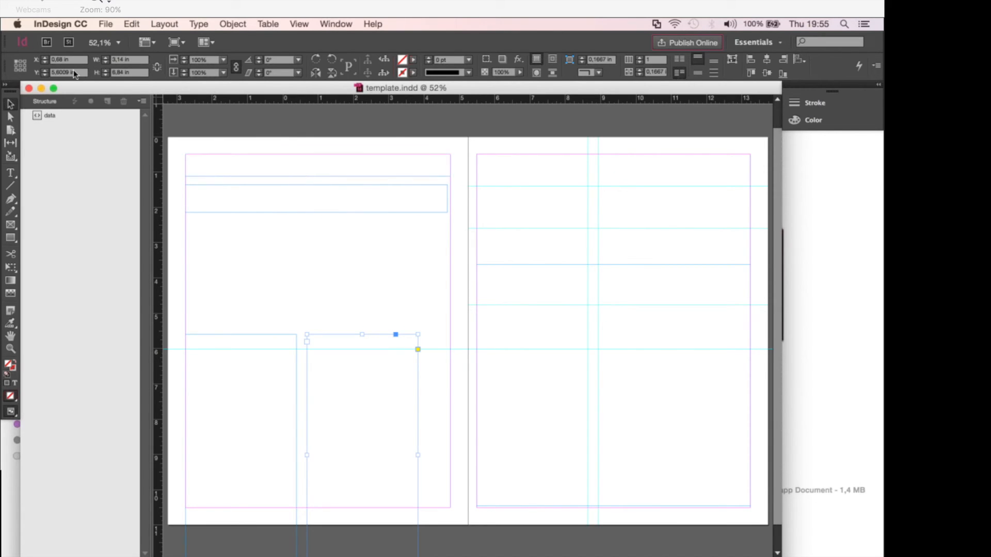
Step: Import data.xml from the Indesign folder into the template, using Merge Content and accepting the XML import options
click(106, 23)
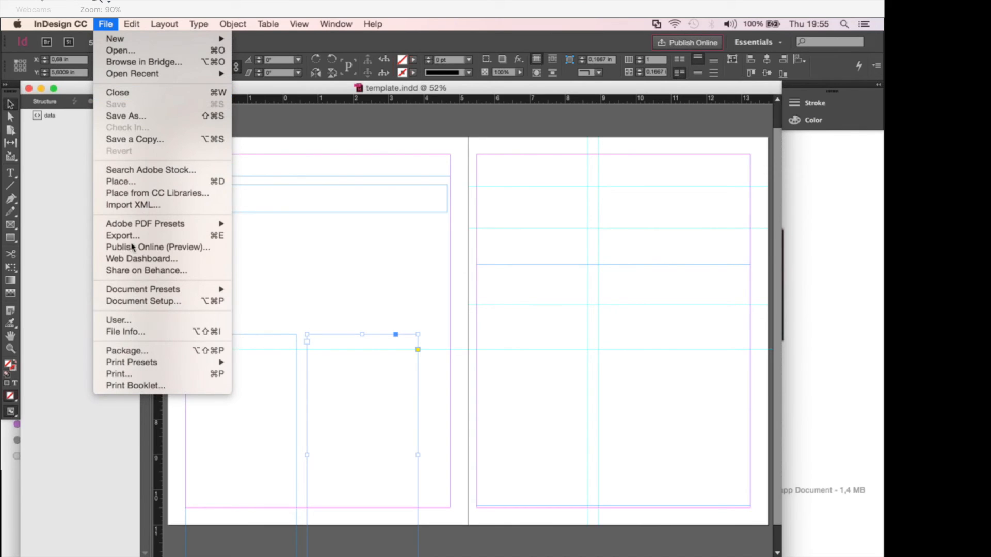
click(155, 205)
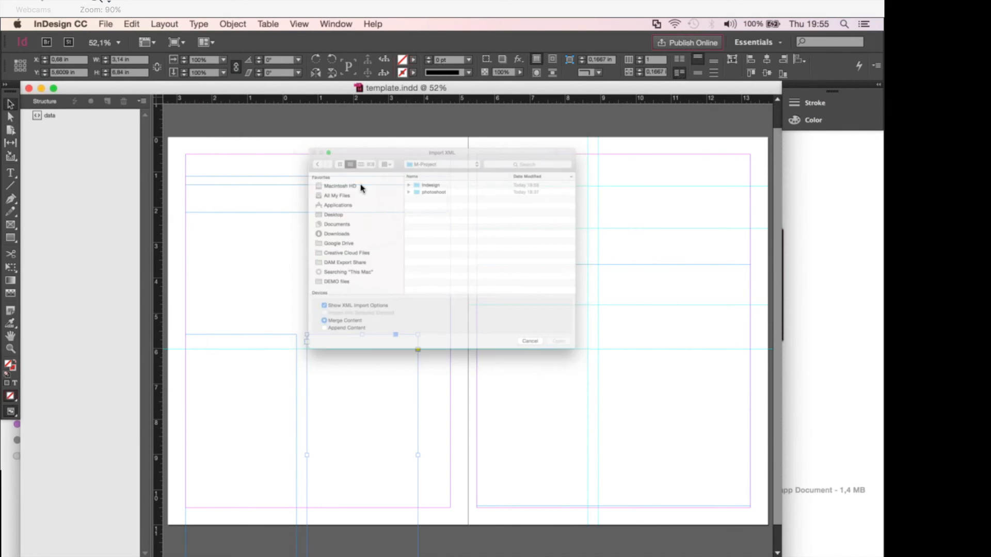
click(387, 144)
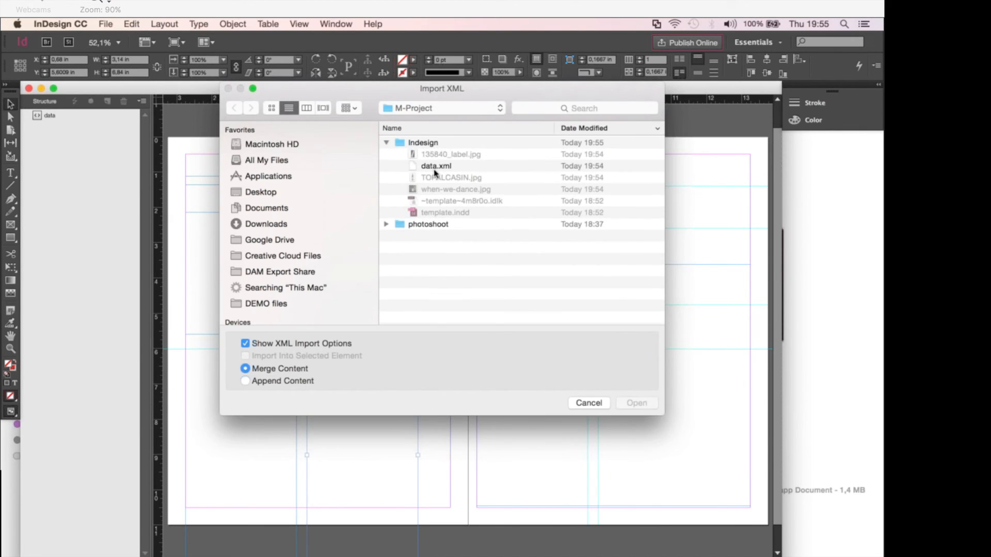
click(437, 166)
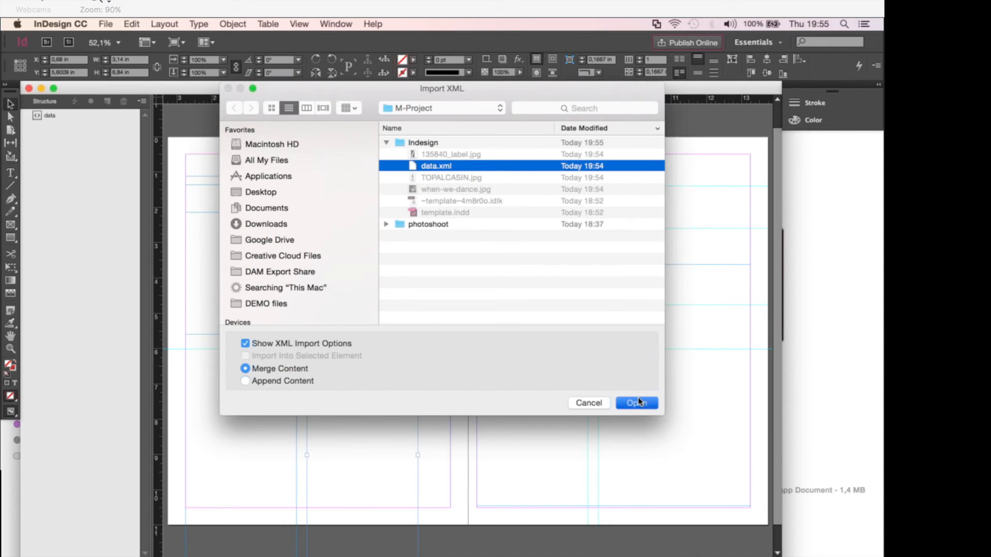
click(638, 398)
click(605, 225)
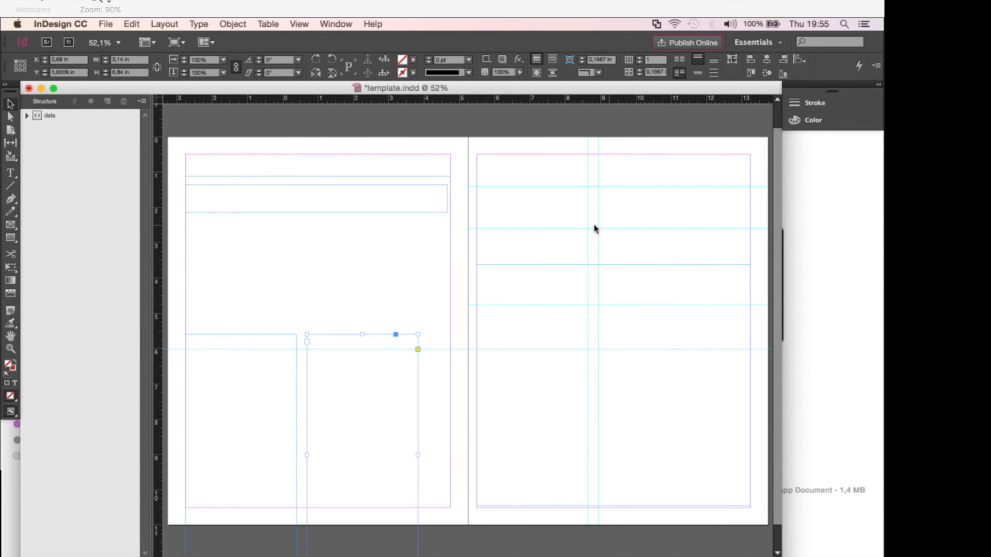
Step: Expand the data, products and assets elements of the imported XML structure, including product_930 and product_929
click(27, 117)
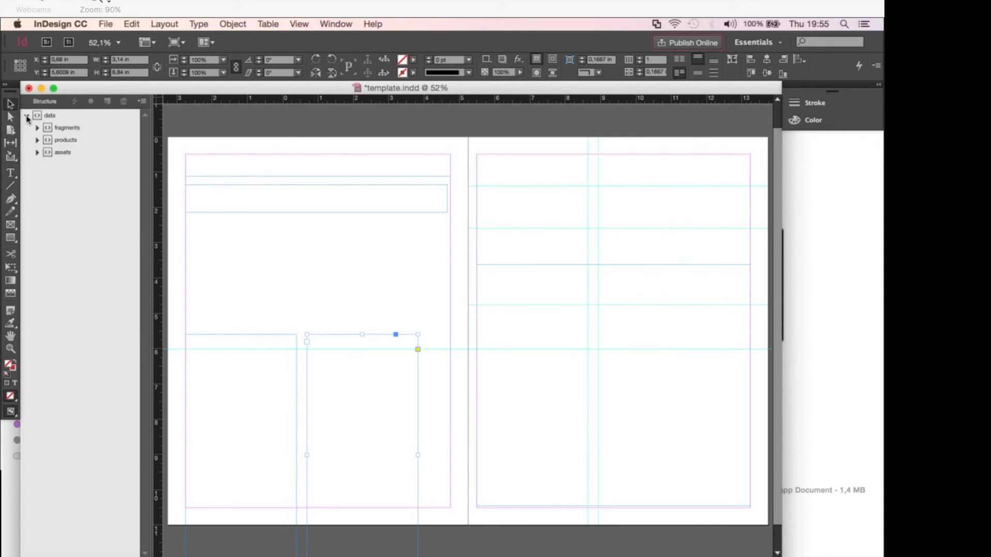
click(37, 140)
click(37, 176)
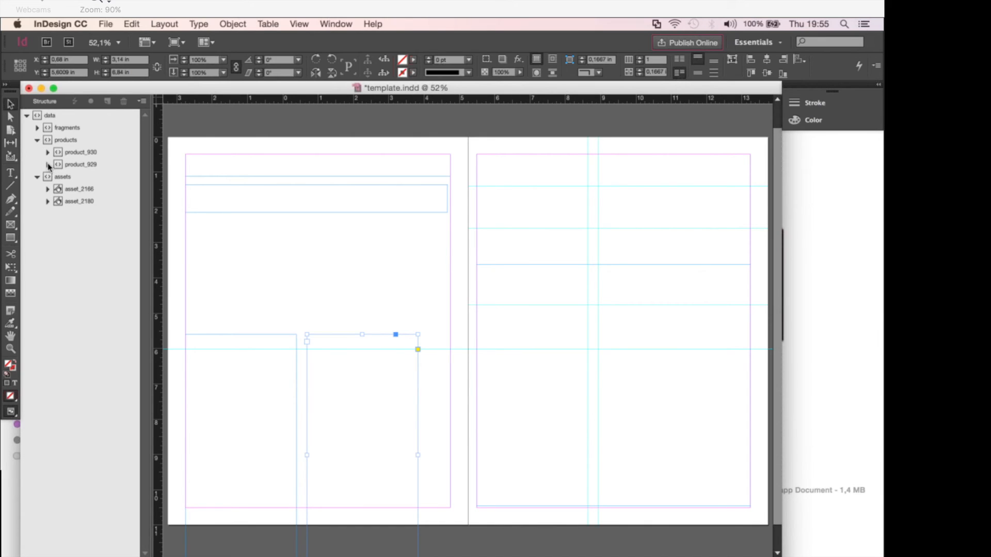
click(48, 164)
click(47, 152)
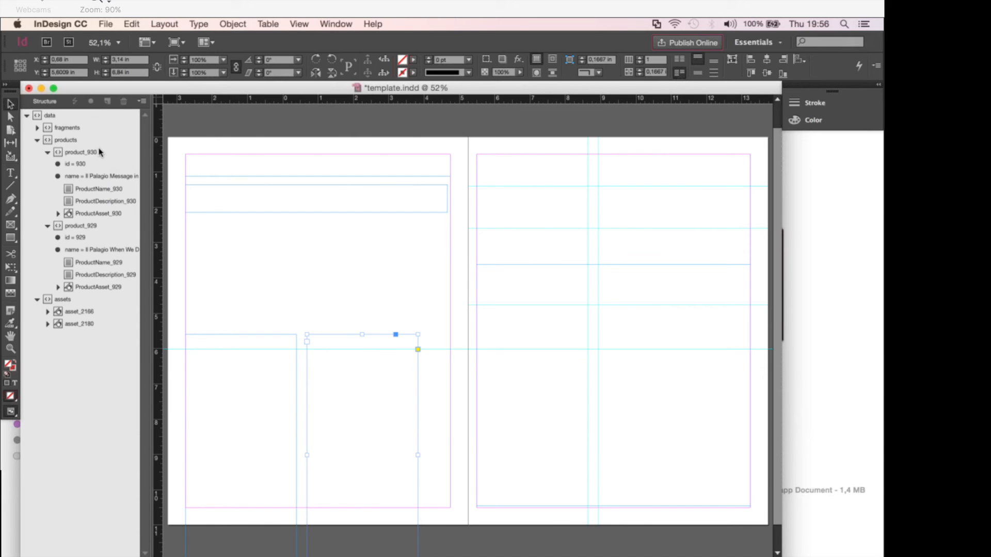
Step: Place the ProductName_930 element in the header text frame at the top of the left page
right_click(86, 191)
click(100, 189)
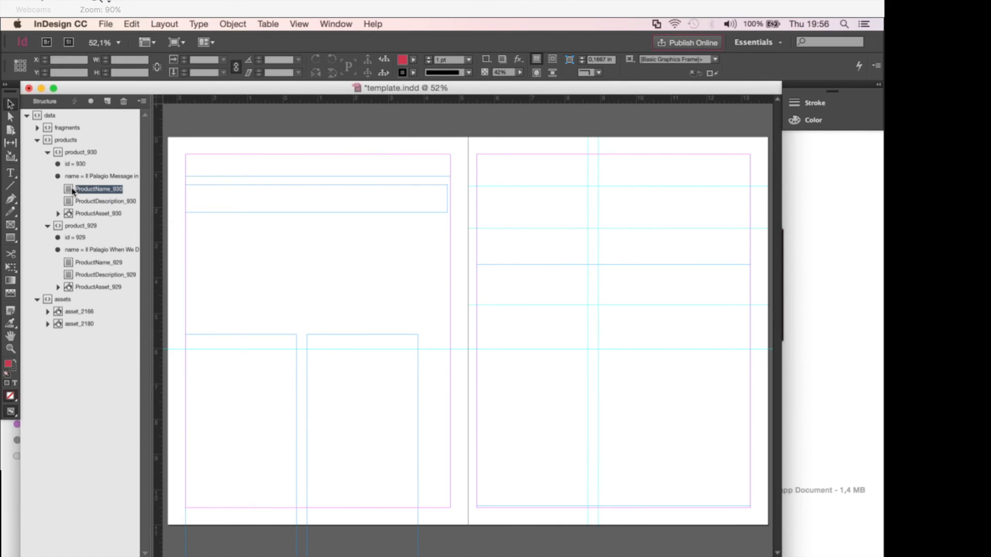
drag(130, 189, 295, 167)
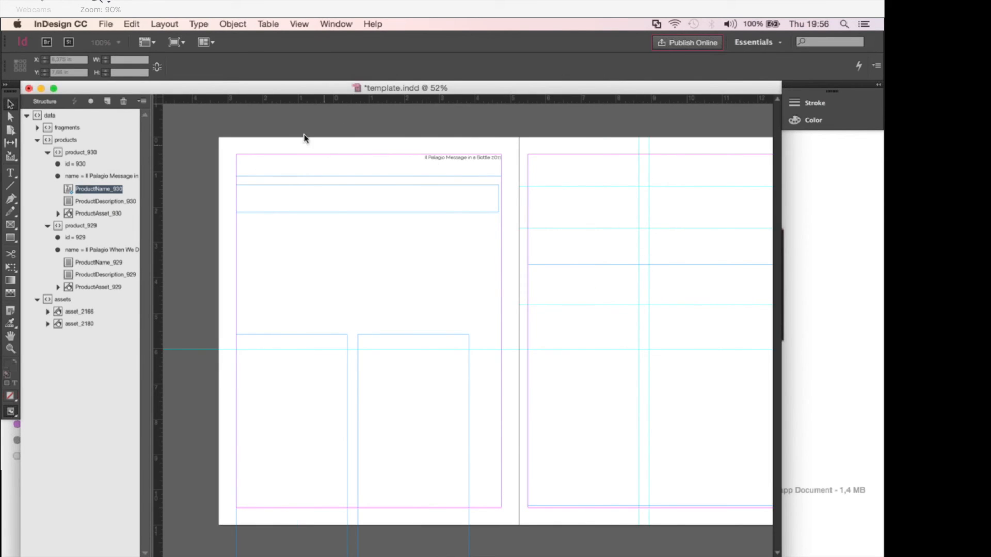
click(409, 156)
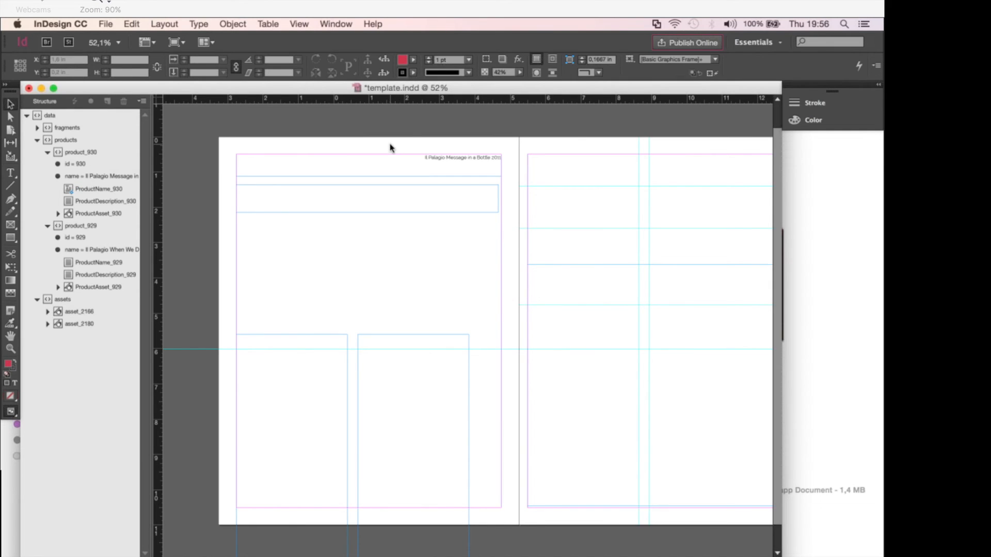
click(520, 72)
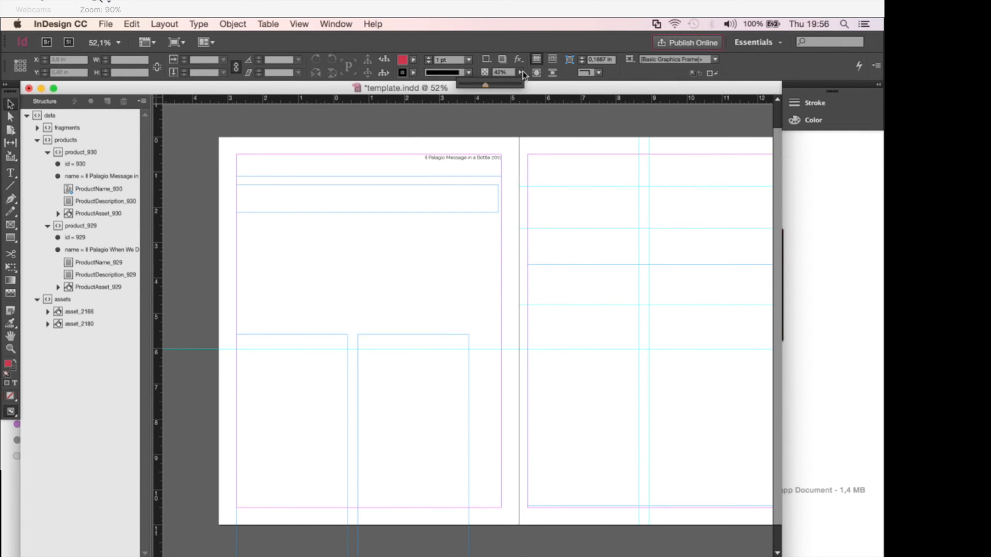
click(522, 73)
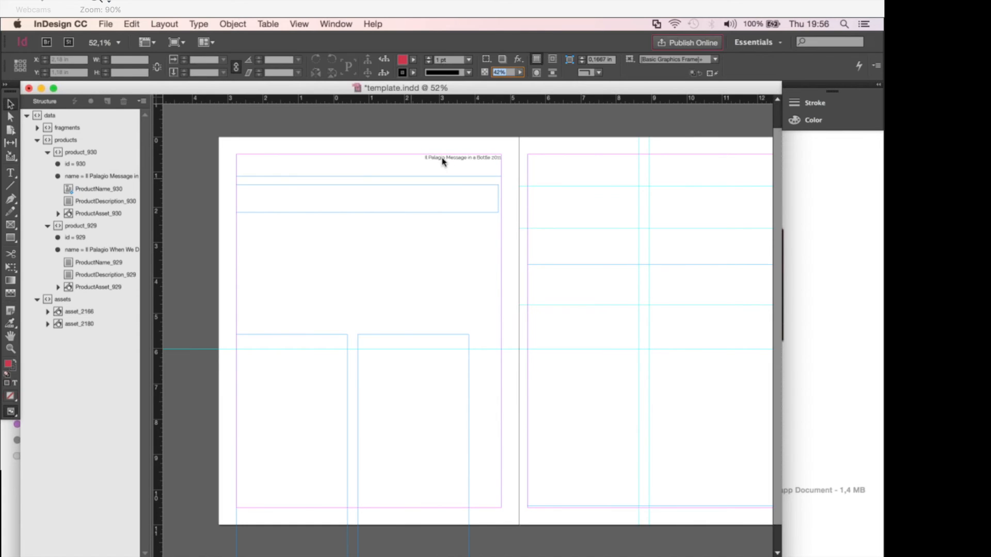
Step: Place the ProductDescription_930 element in the text frame below the product name and select its second line of text
drag(69, 204, 277, 193)
click(277, 196)
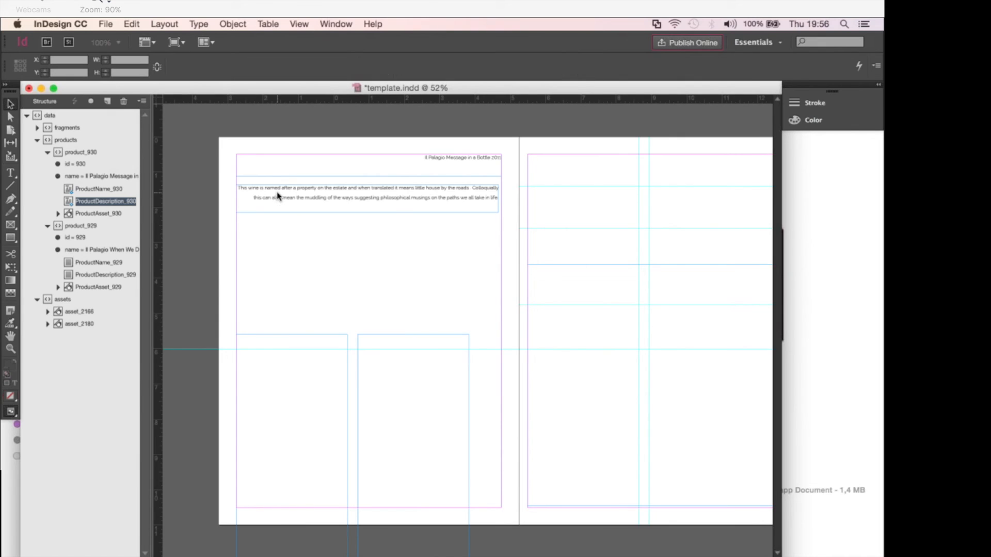
click(389, 207)
double_click(382, 206)
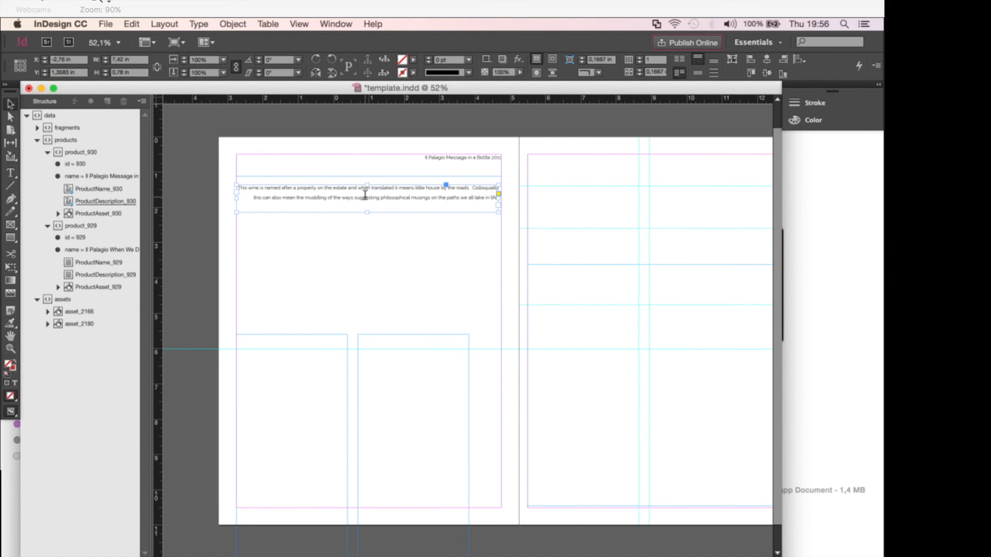
triple_click(260, 190)
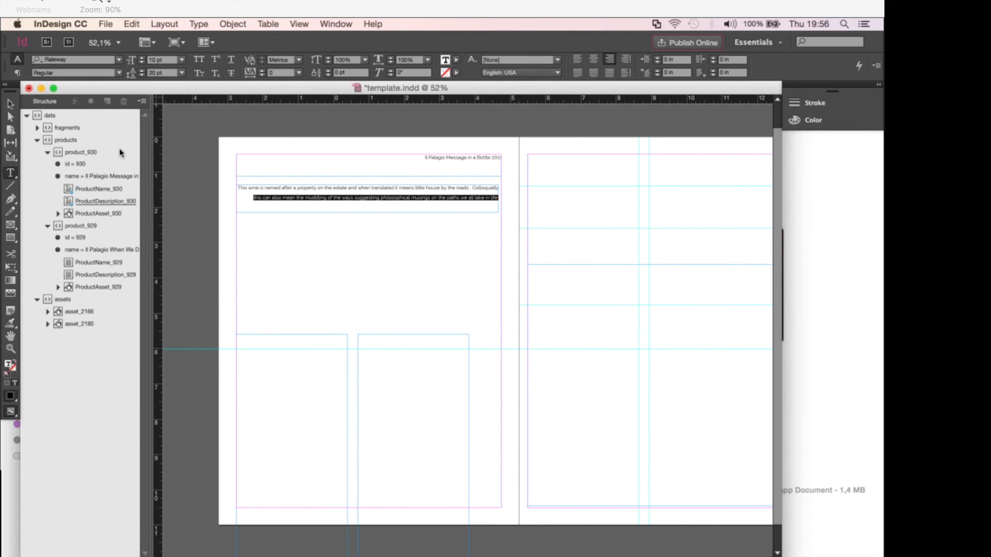
Step: Place the asset_2166 image on the right page and move it down to about X 5.64 in, Y 2.14 in
click(60, 312)
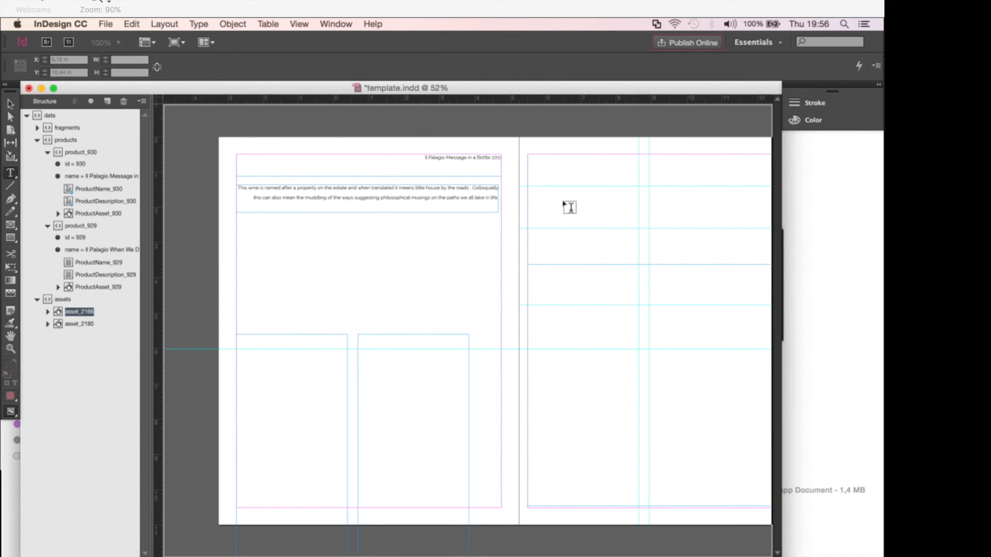
drag(569, 207, 569, 207)
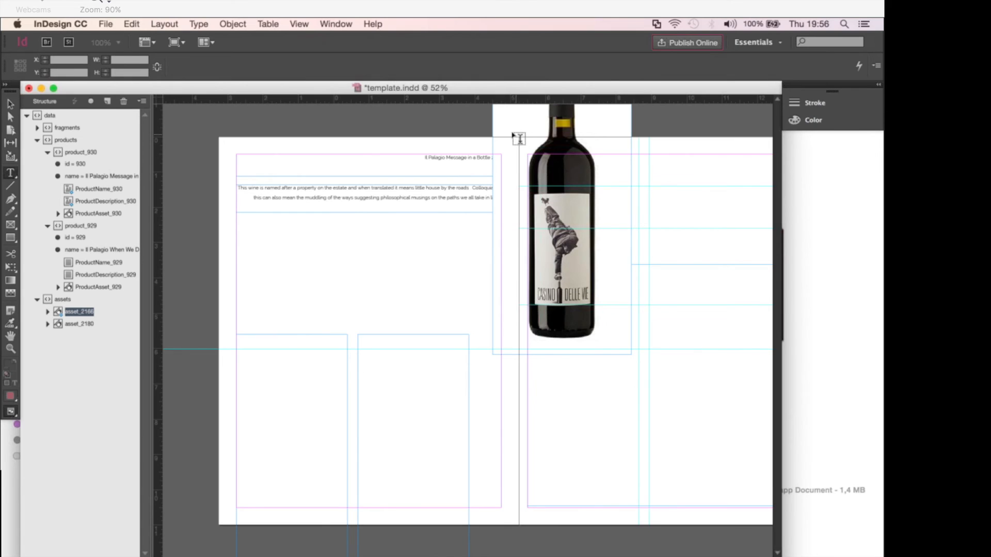
click(10, 104)
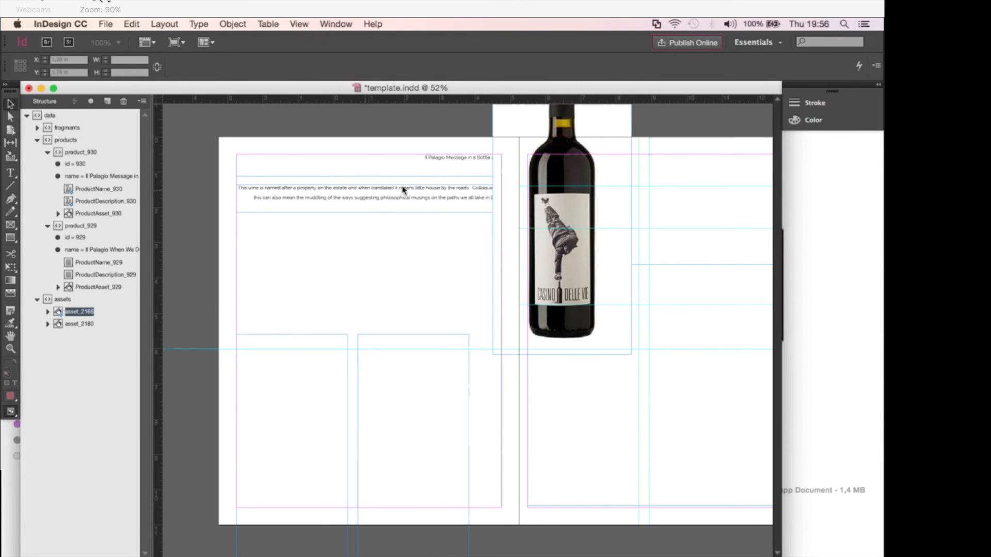
click(521, 152)
drag(521, 152, 562, 317)
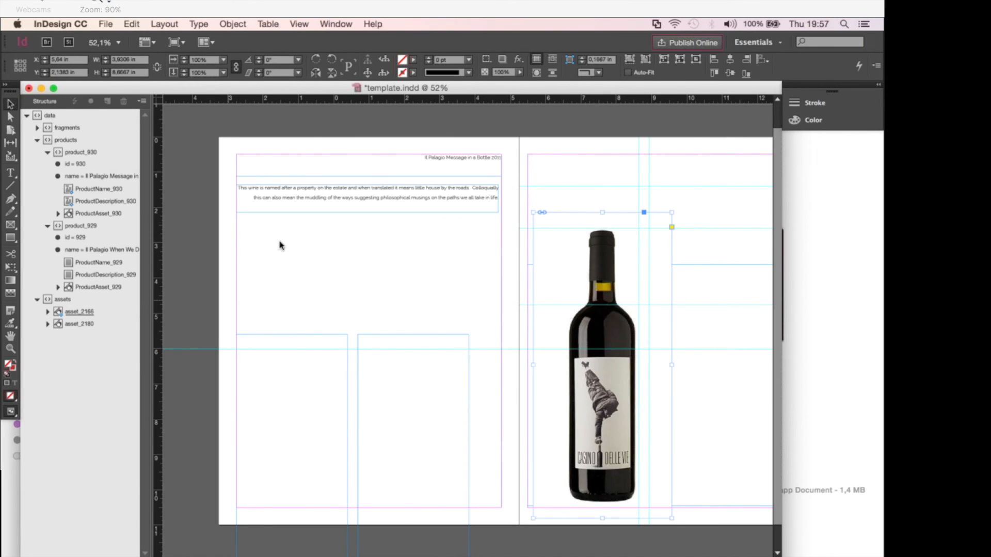
Step: Switch to Chrome and review the products, images and quote in the Spring flyer 2016 brief
key(super+Tab)
key(super+Tab)
key(super+Tab)
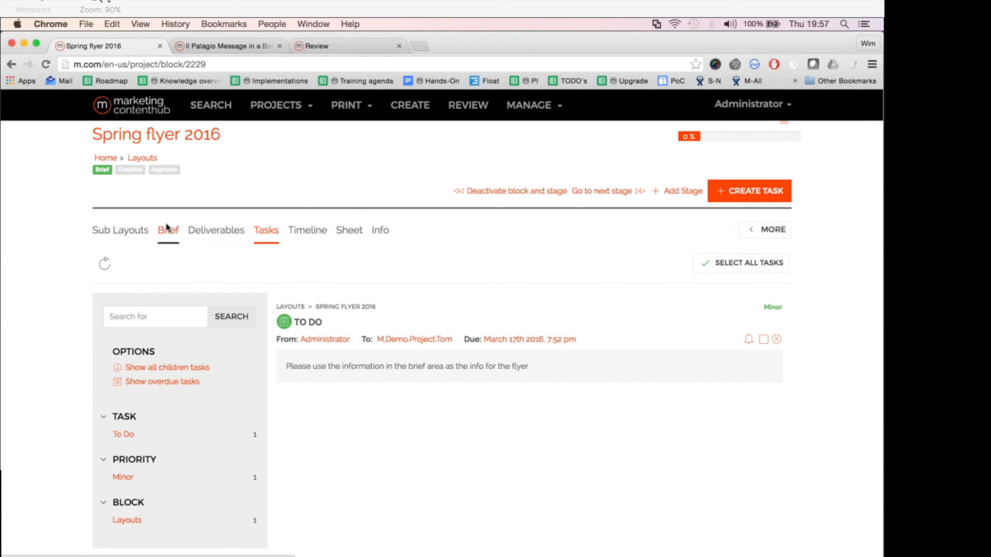
click(168, 223)
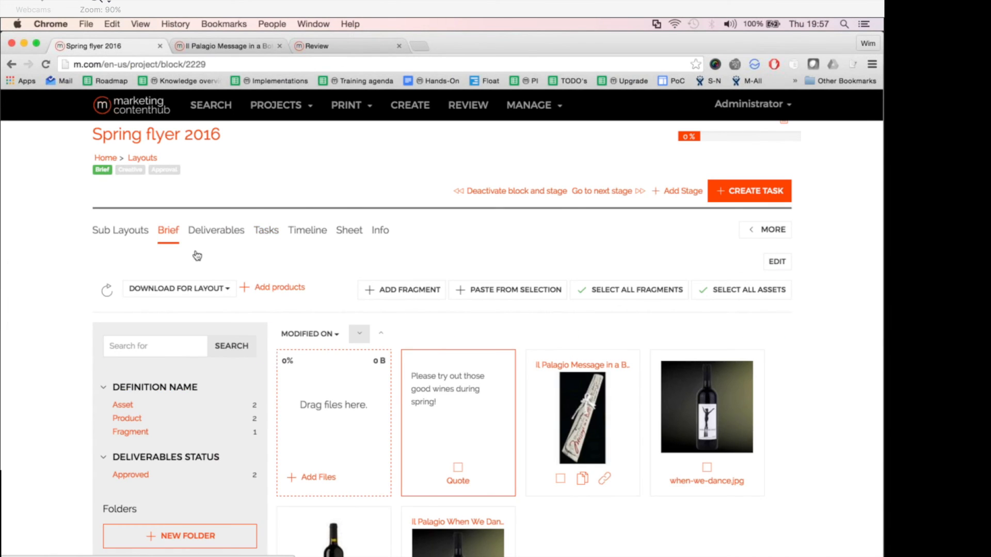
scroll(196, 254, down, 1)
scroll(196, 254, down, 3)
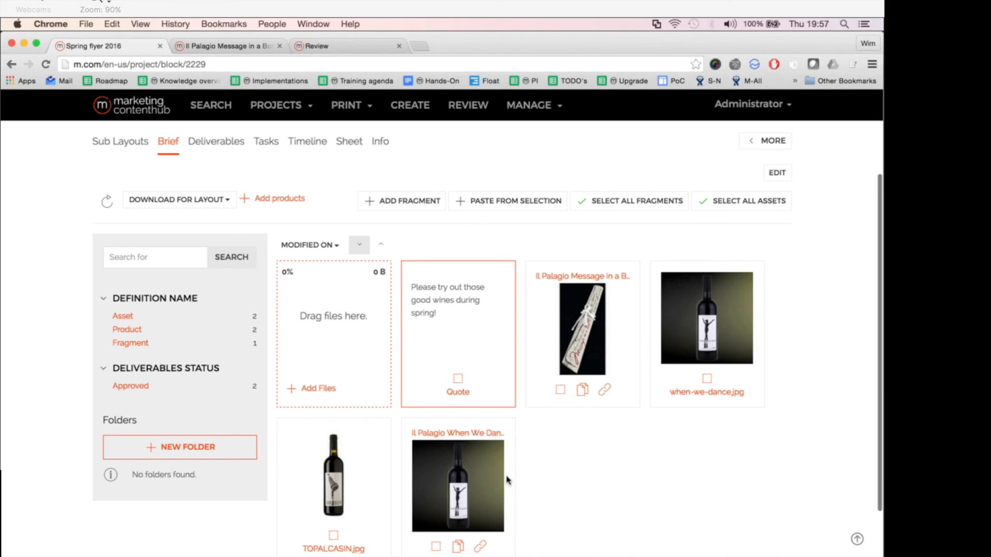
scroll(507, 480, down, 3)
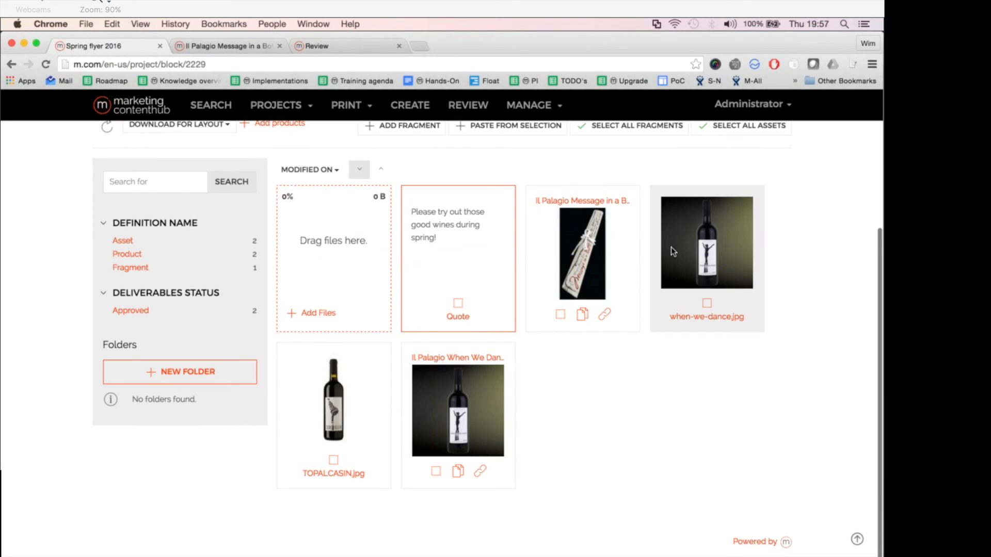
Step: Switch back to InDesign and place the ProductAsset_930 image in the first lower frame of the left page
key(super+Tab)
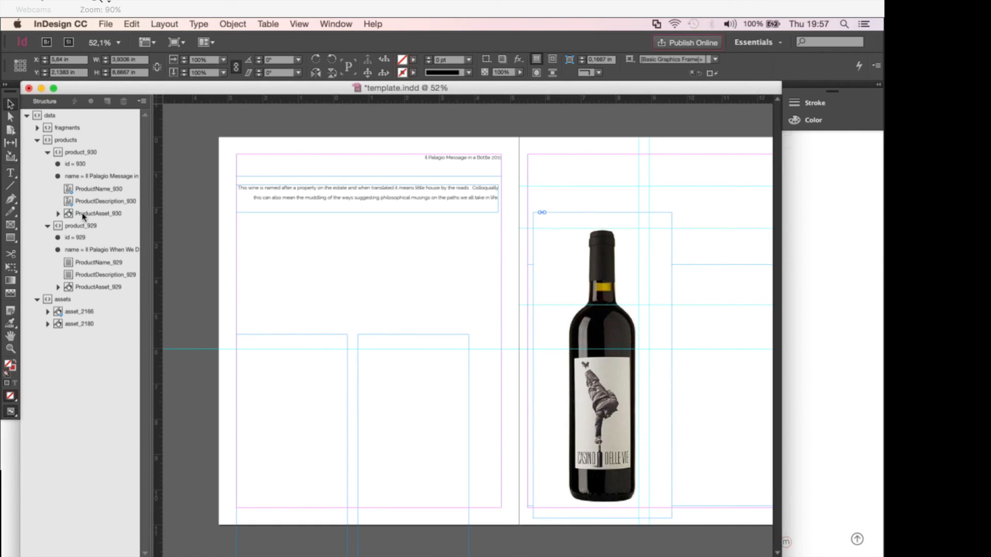
click(61, 213)
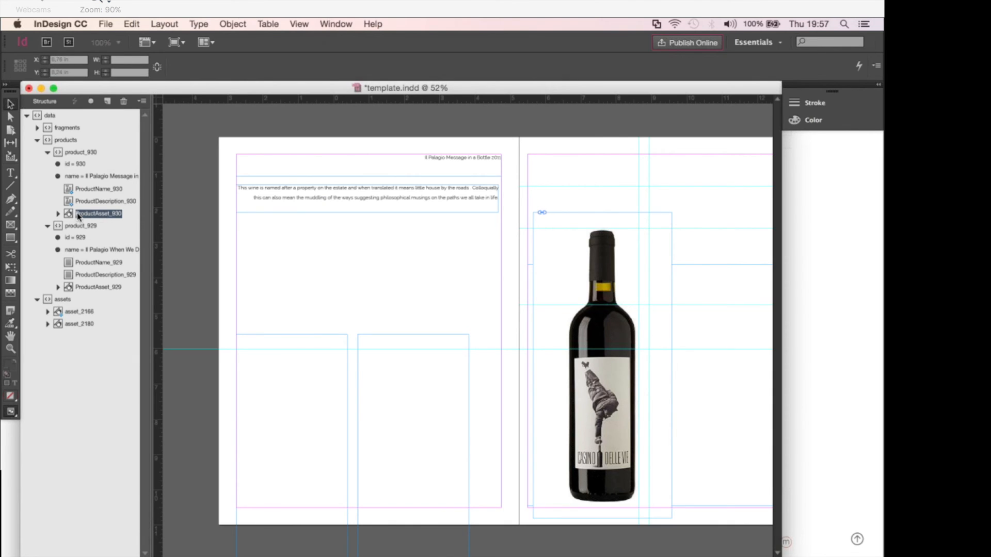
drag(132, 234, 278, 349)
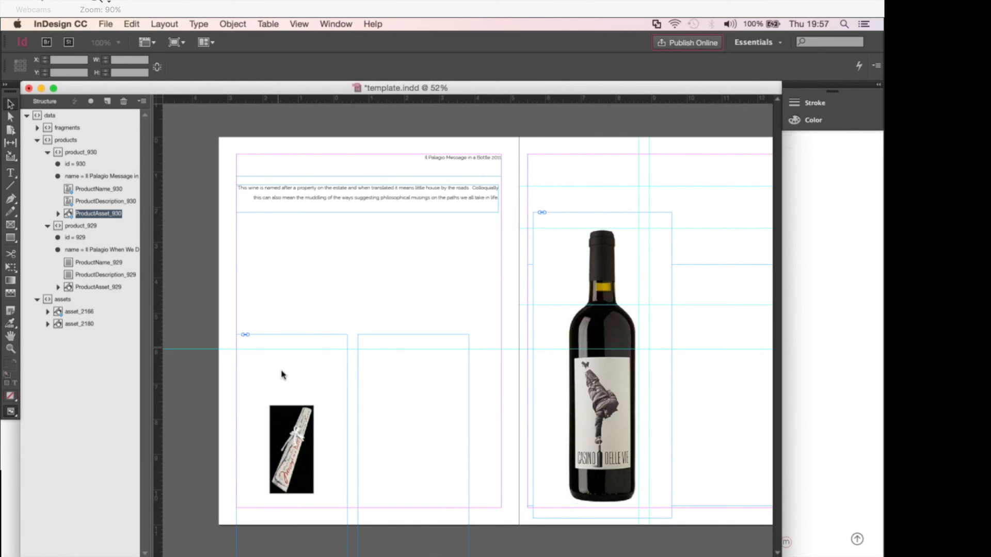
click(290, 440)
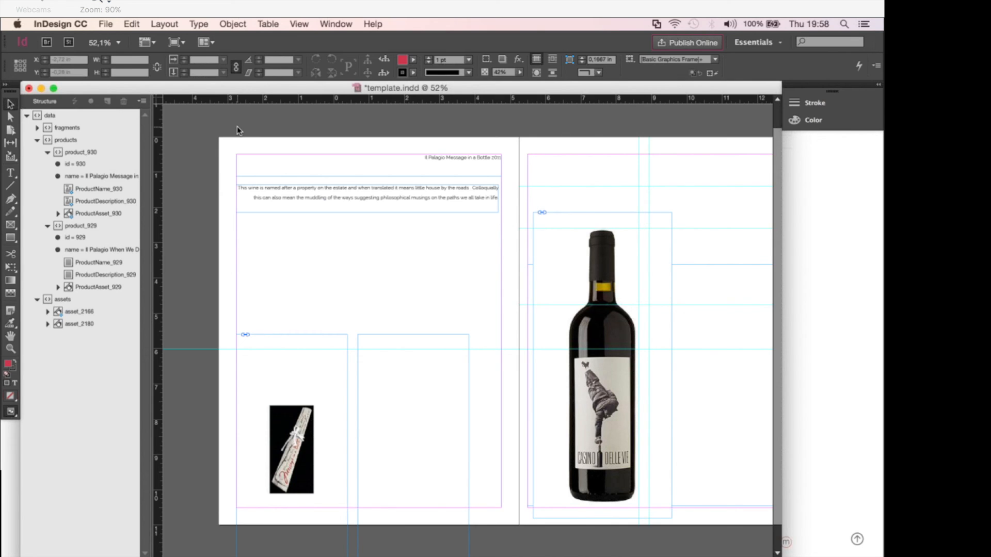
Step: Return to Chrome and view the header and stages of the Spring flyer 2016 layout page
key(super+Tab)
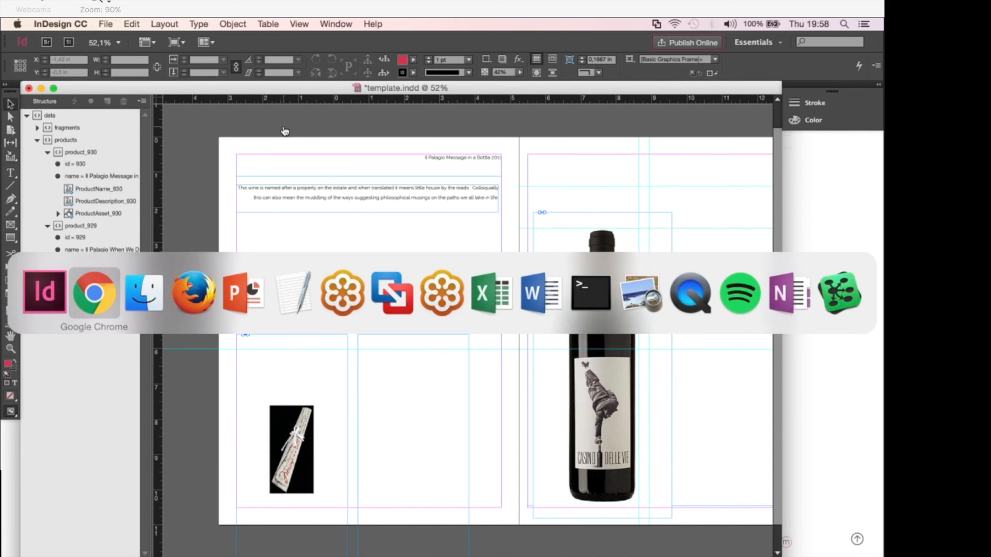
scroll(314, 194, up, 5)
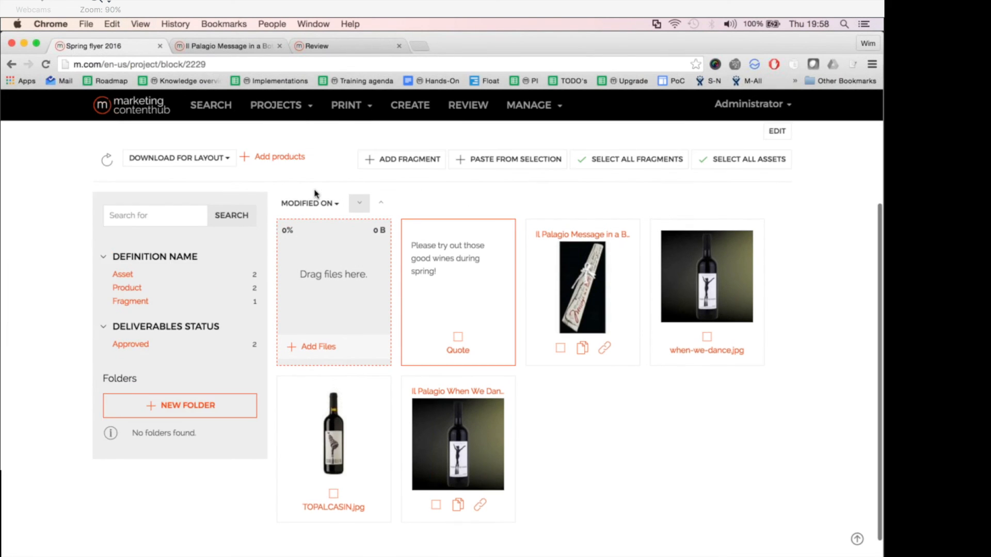
scroll(314, 194, up, 1)
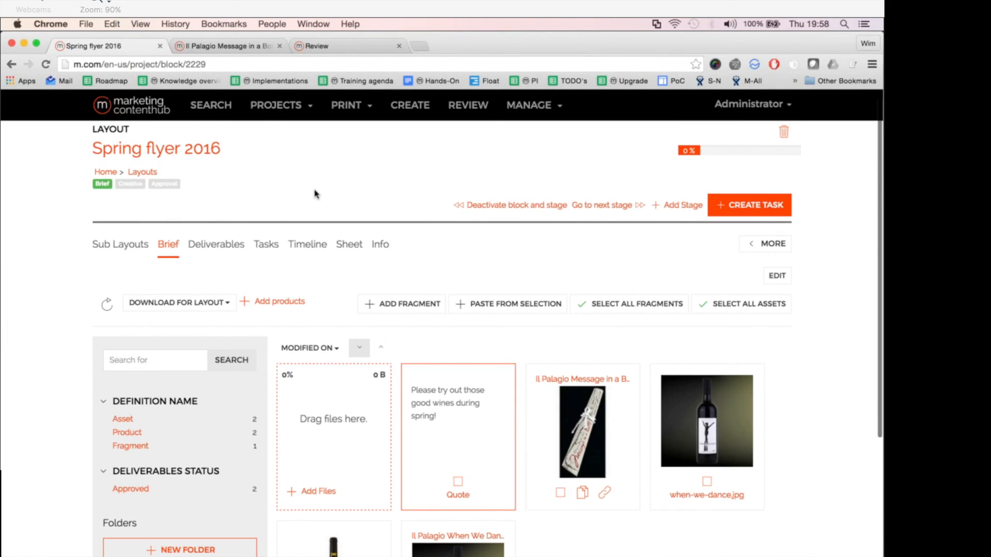
scroll(314, 194, up, 1)
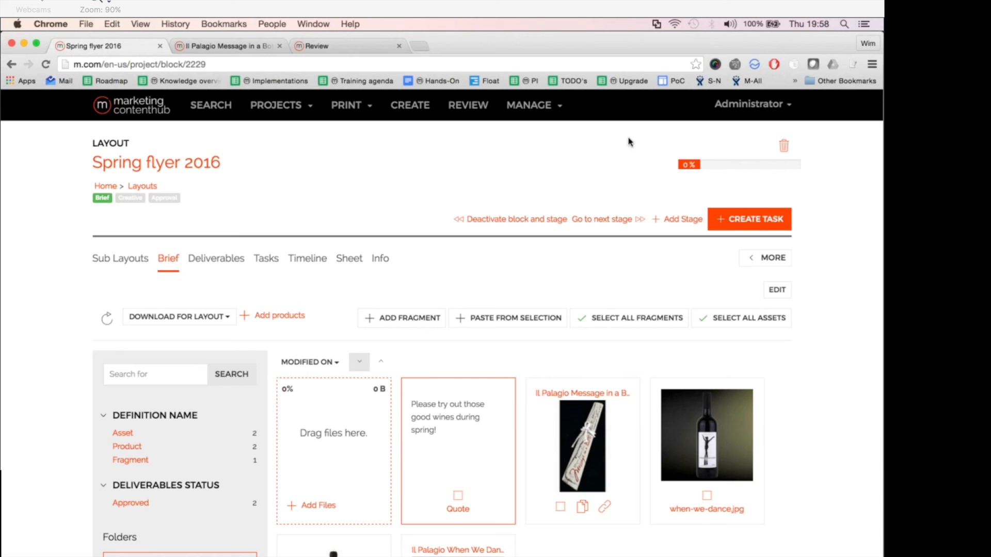
Step: Switch from Chrome to Microsoft PowerPoint
key(super+Tab)
key(super+Tab)
key(super+Tab)
key(super+Tab)
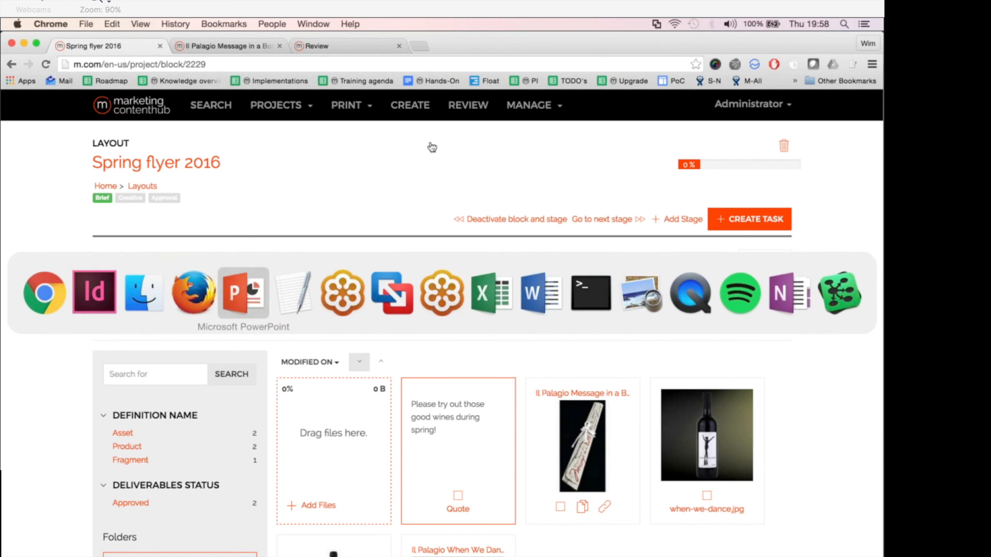